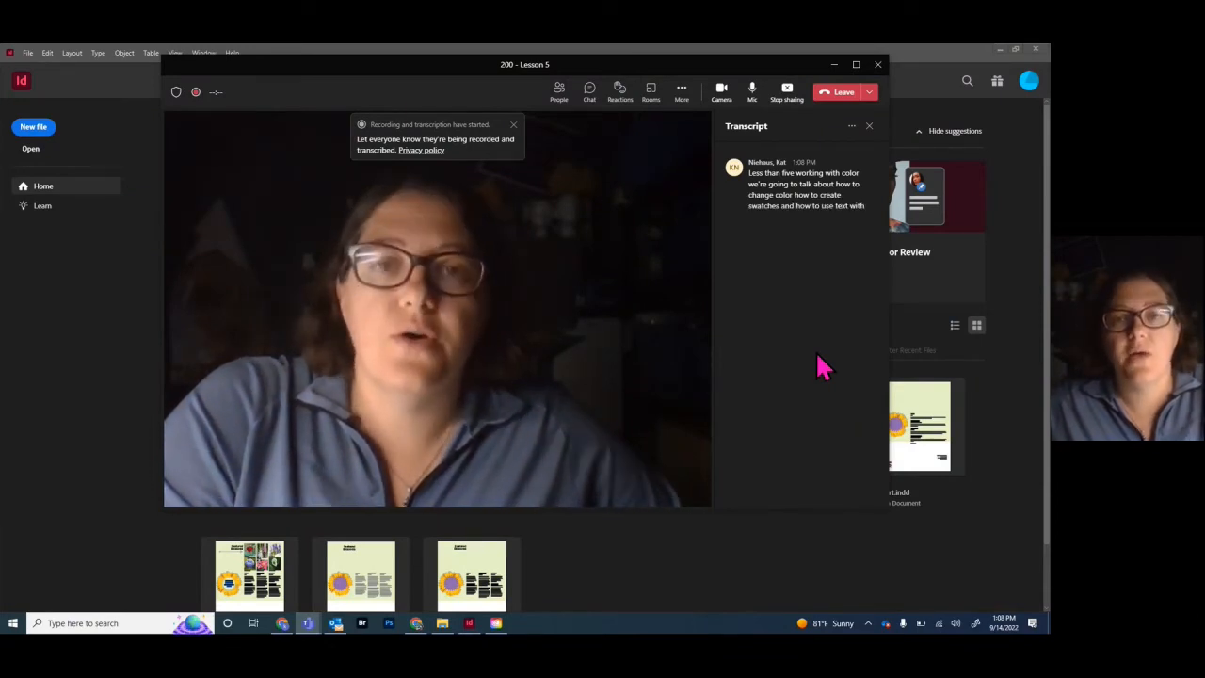
Open the Lesson 5 InDesign document from the Tutorial 5 Files folder
click(834, 65)
click(28, 151)
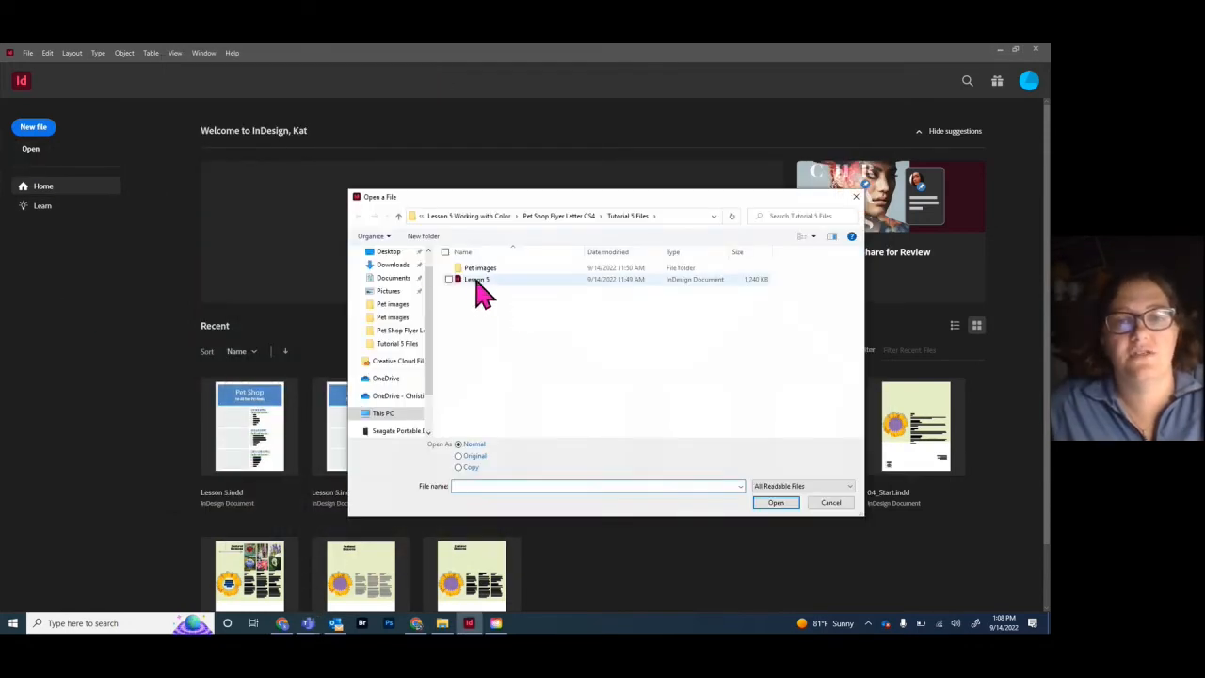
double_click(478, 281)
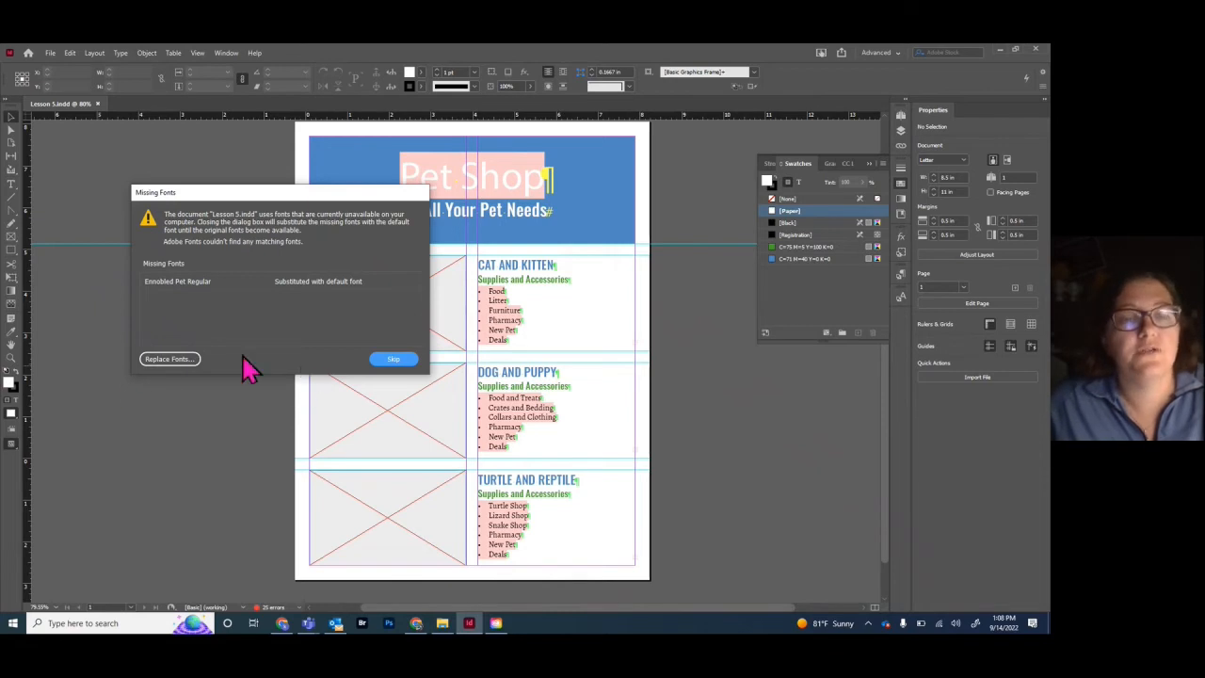
Skip replacing the missing Ennobled Pet Regular font so the document keeps the default substitute
drag(277, 193, 317, 189)
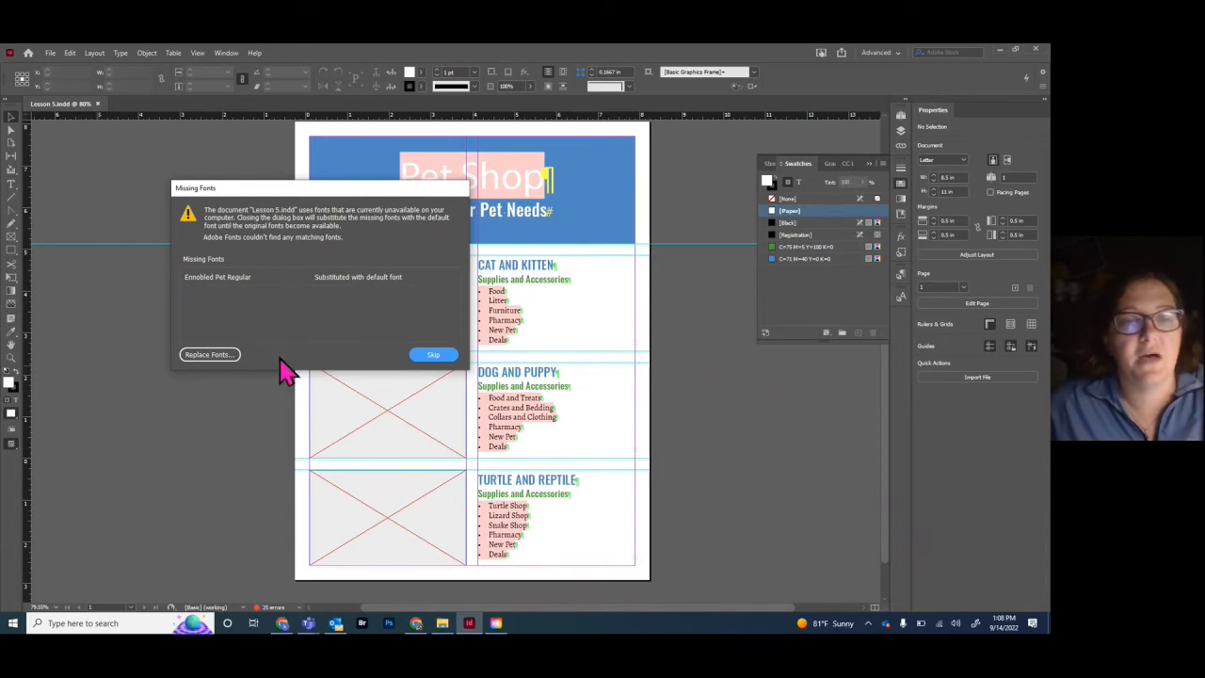
drag(306, 191, 234, 259)
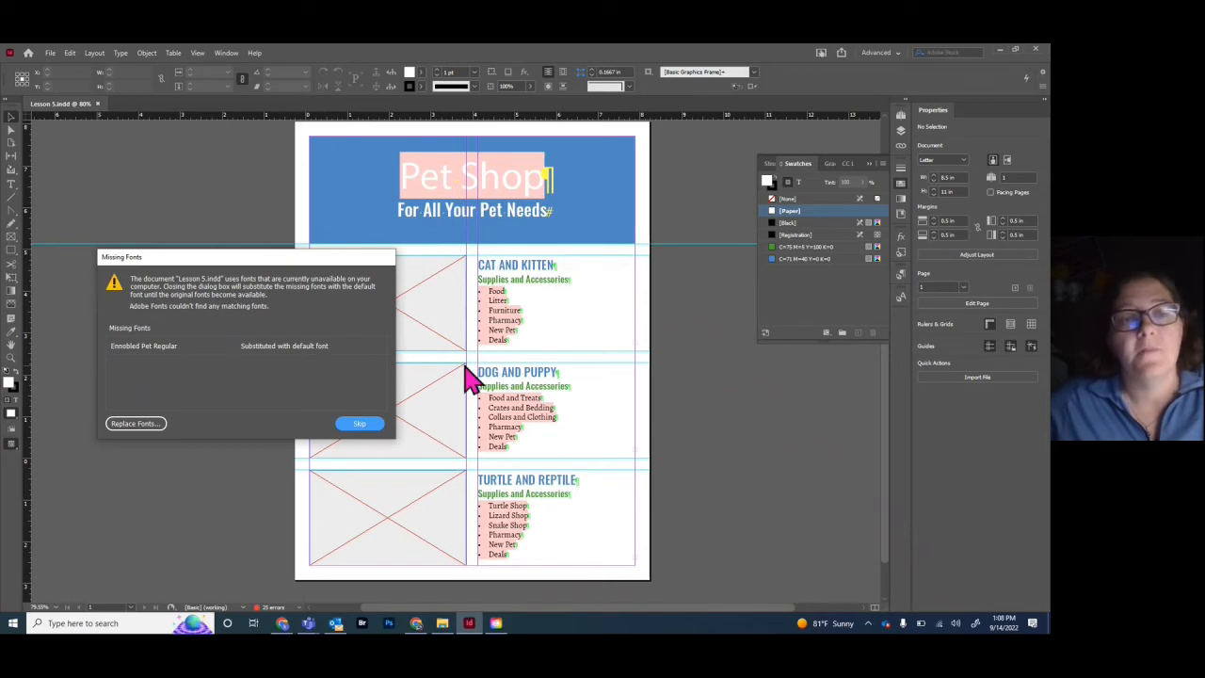
drag(256, 254, 261, 156)
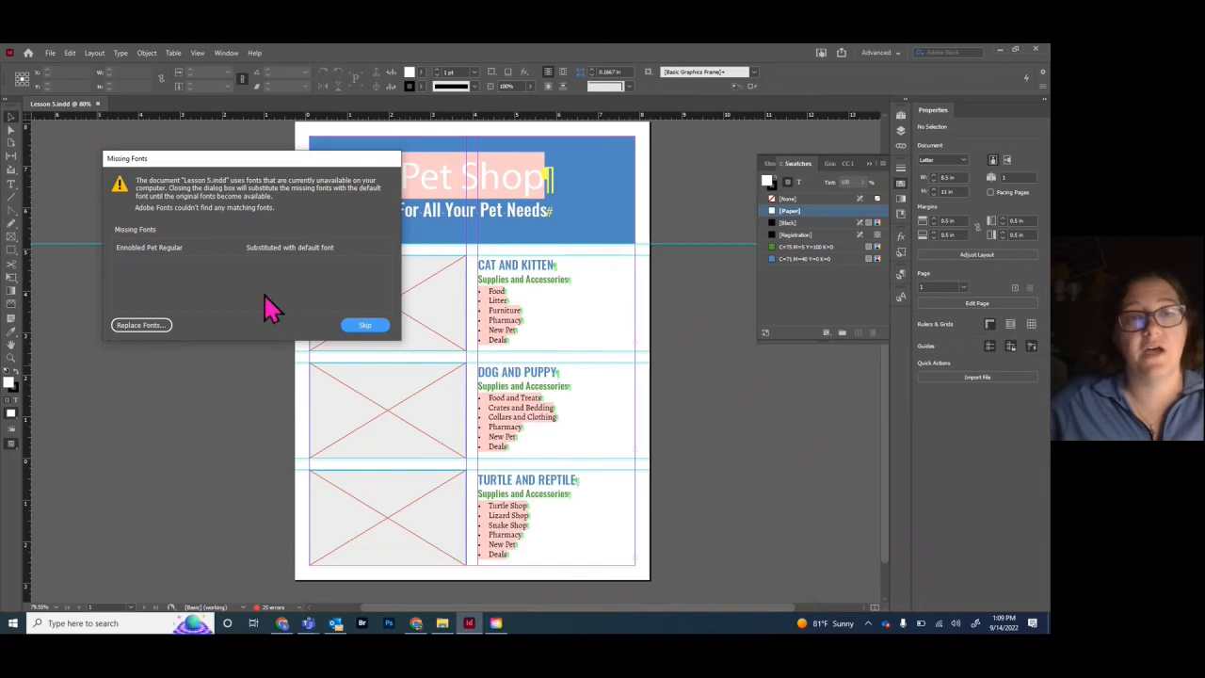
click(363, 327)
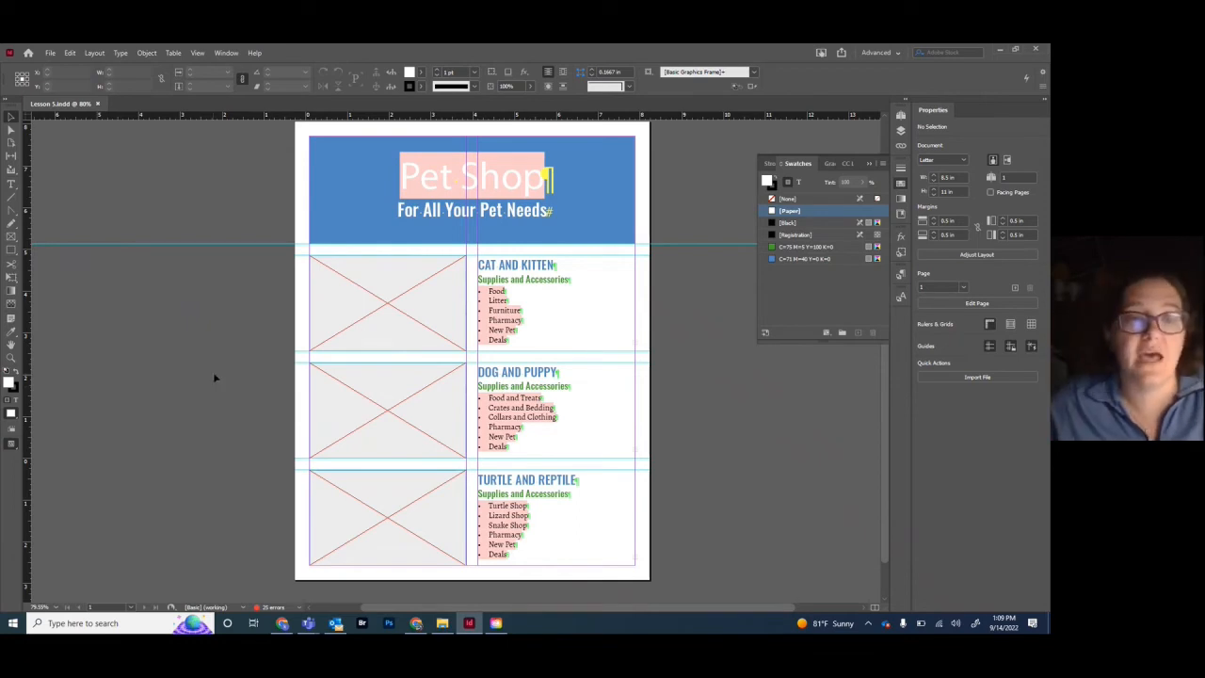
Place the Cat image from the Pet images folder in the frame beside Cat and Kitten and scale it to about 38%
click(13, 117)
click(386, 309)
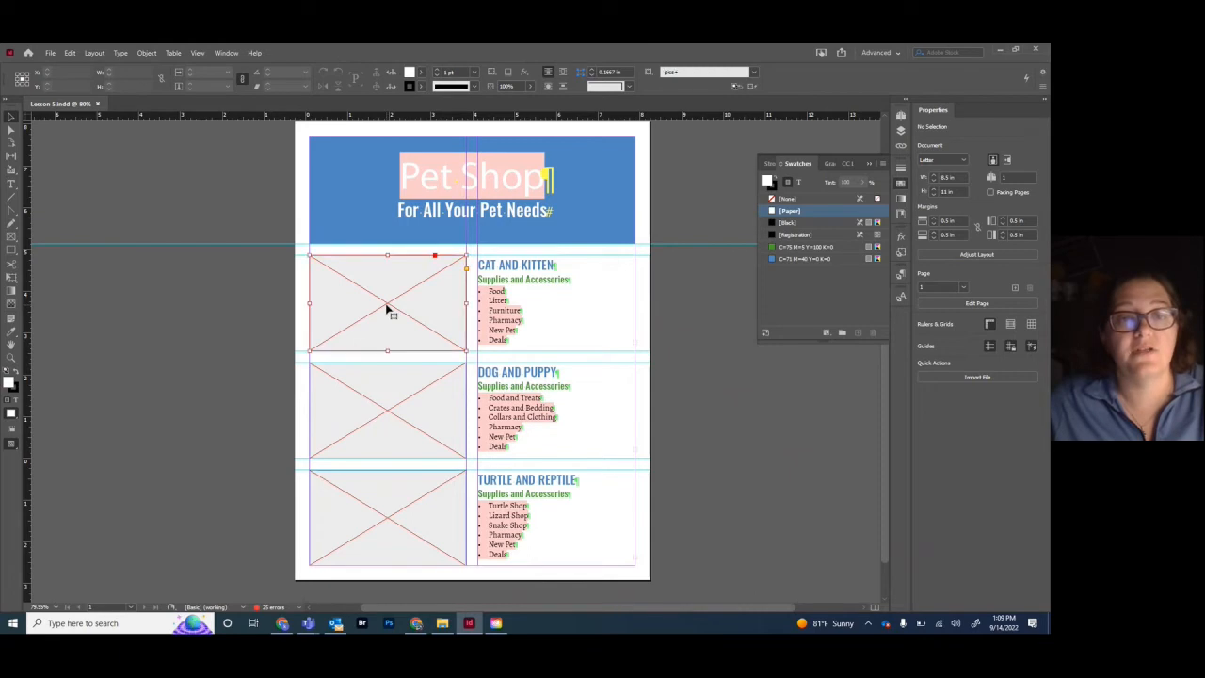
click(51, 52)
click(81, 207)
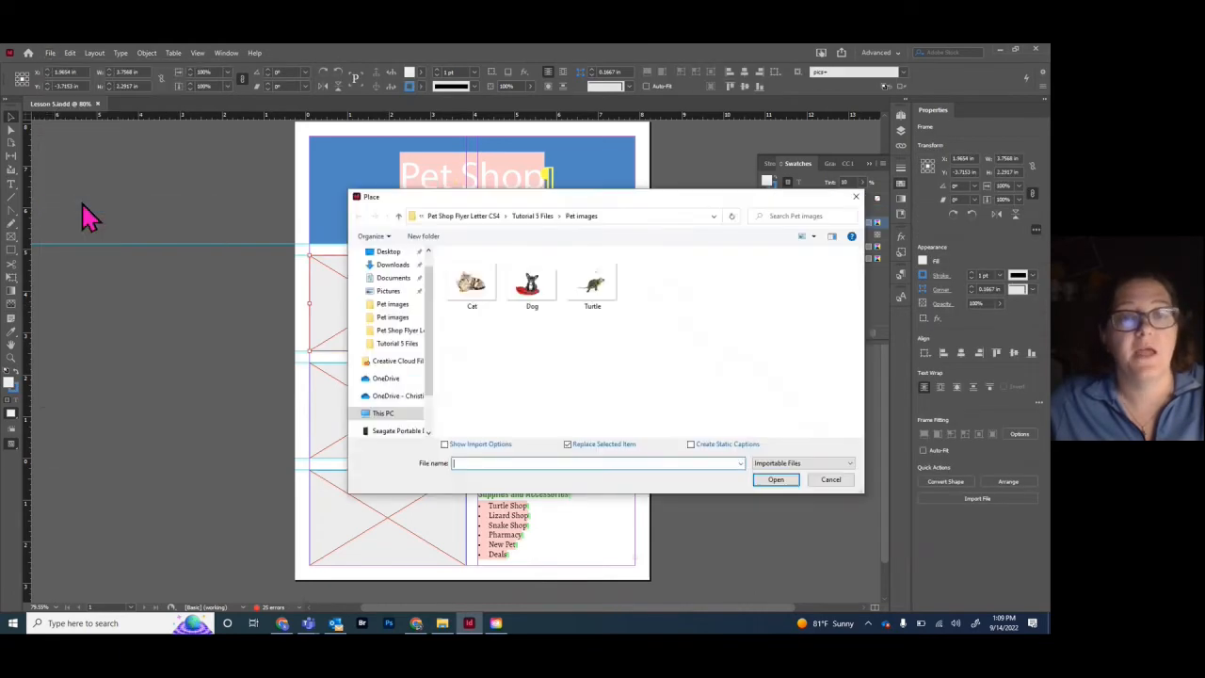
drag(341, 150, 397, 151)
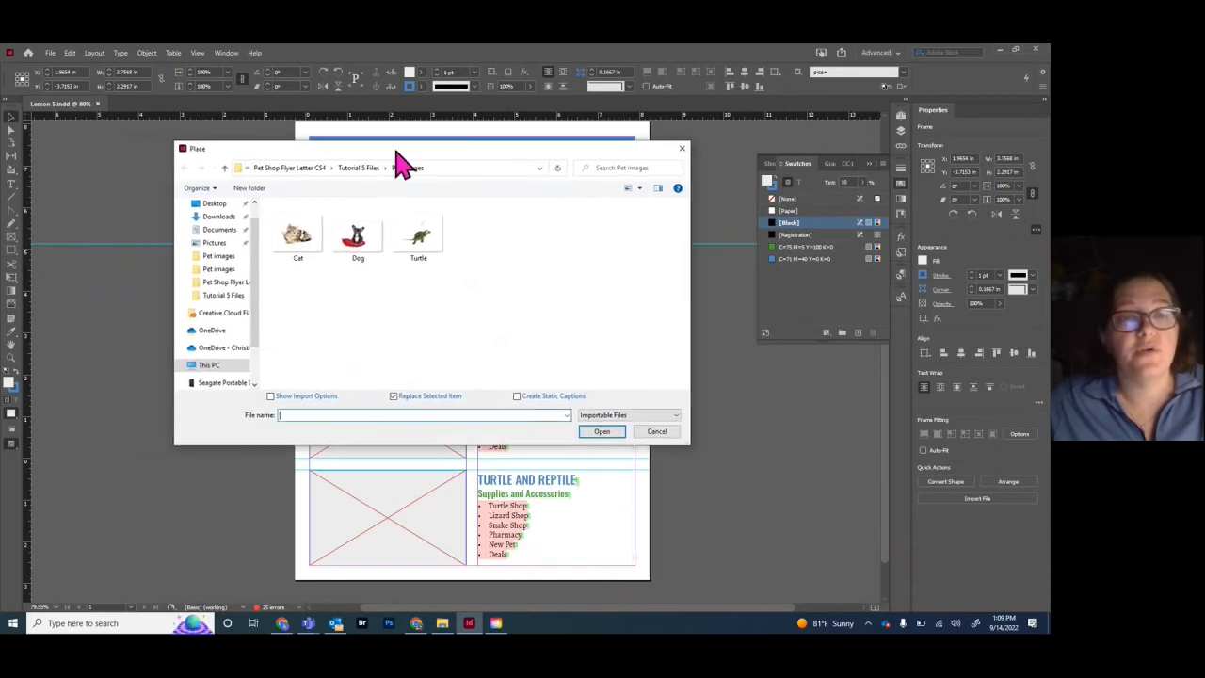
click(360, 170)
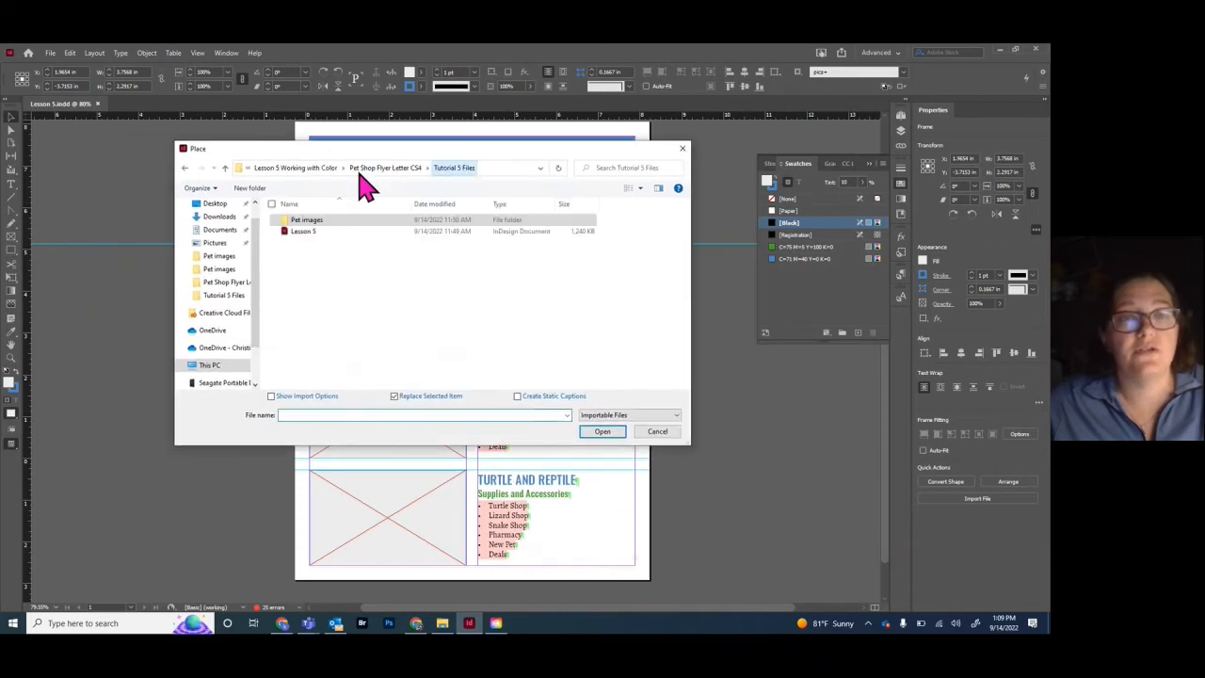
double_click(307, 222)
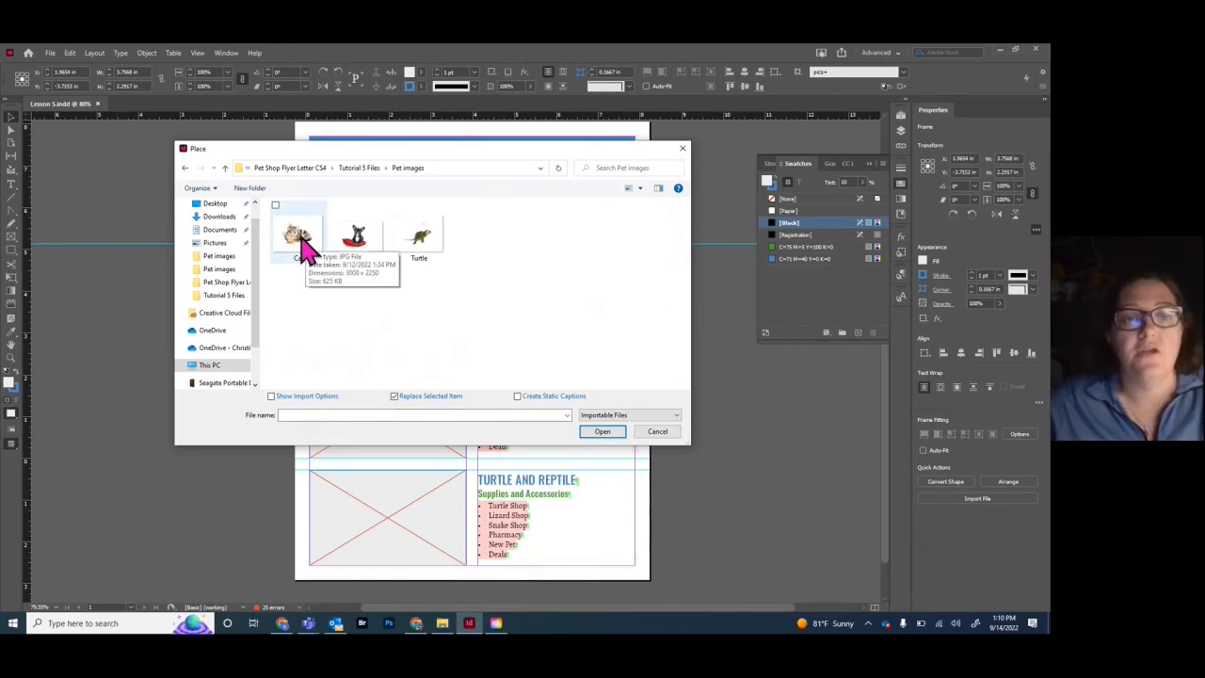
click(299, 243)
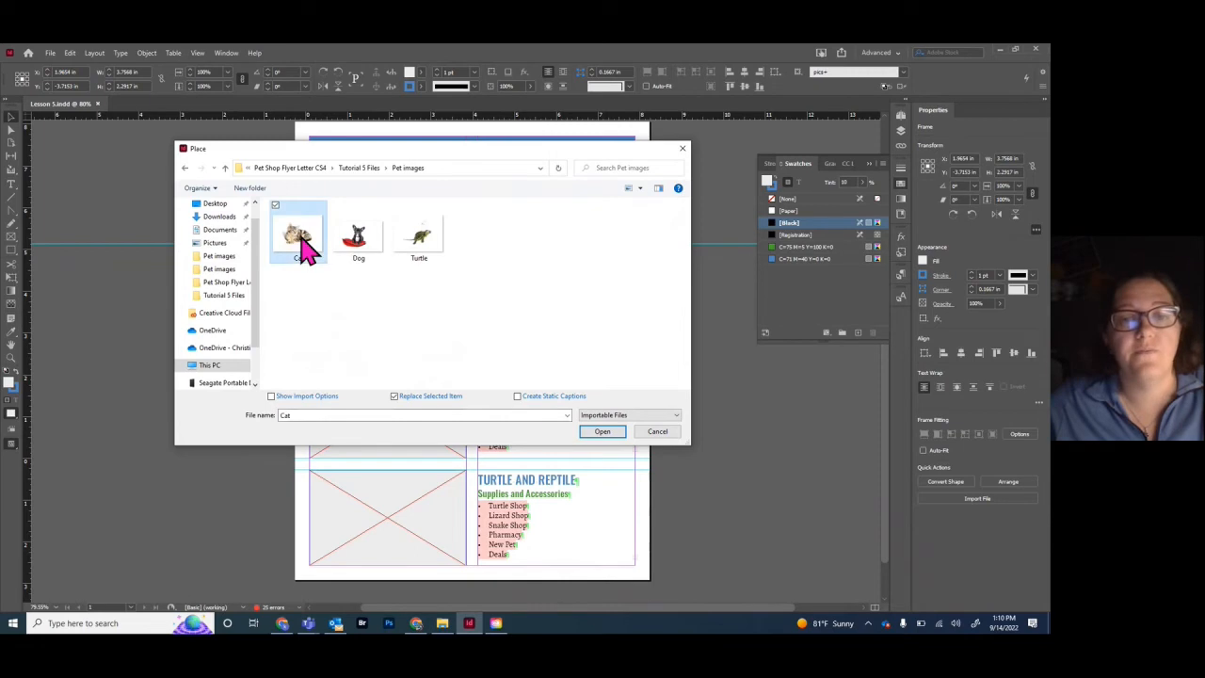
click(602, 433)
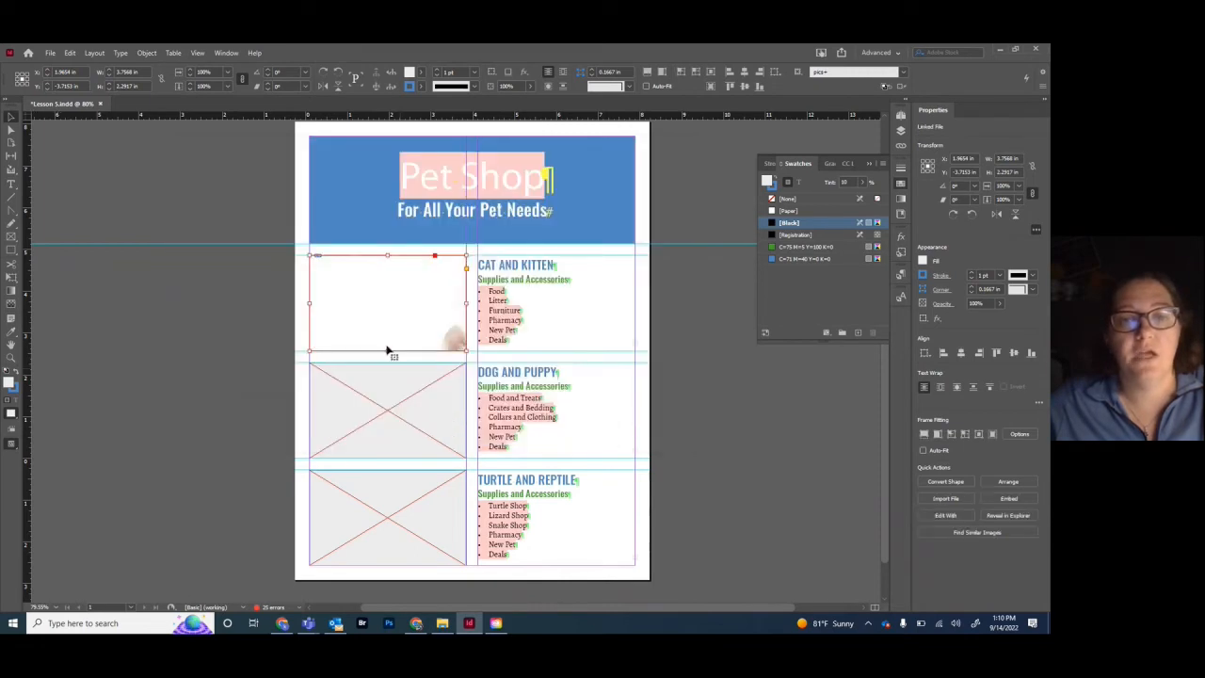
click(346, 297)
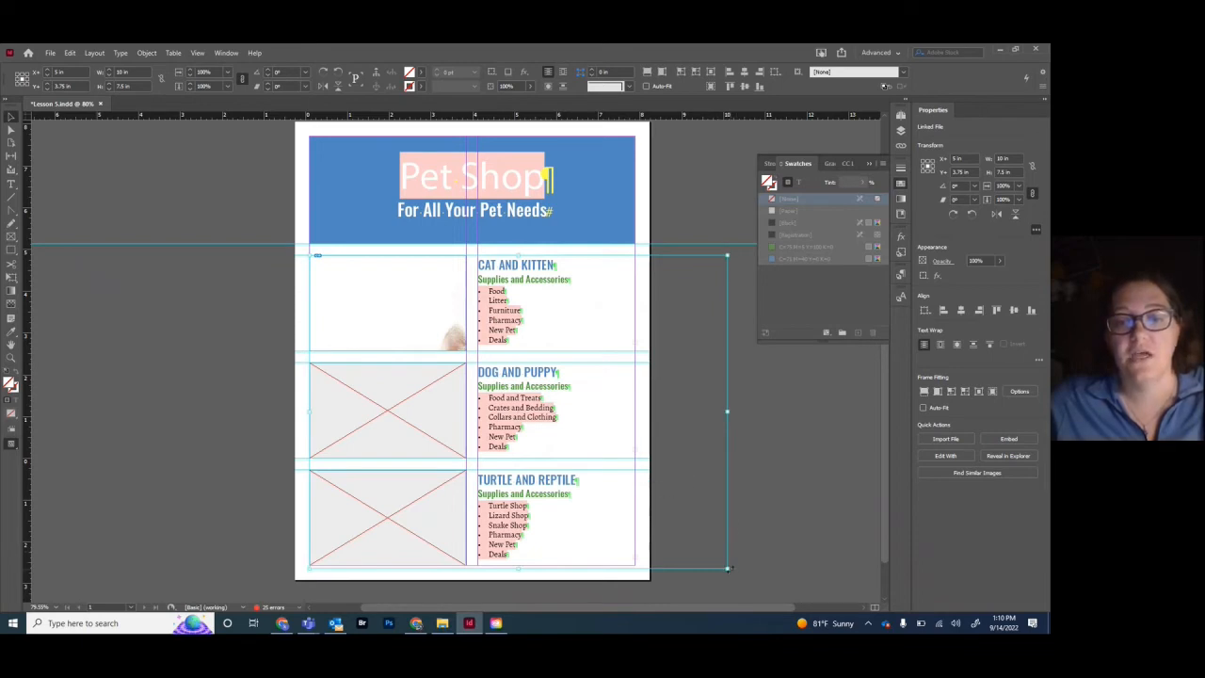
drag(727, 569, 402, 317)
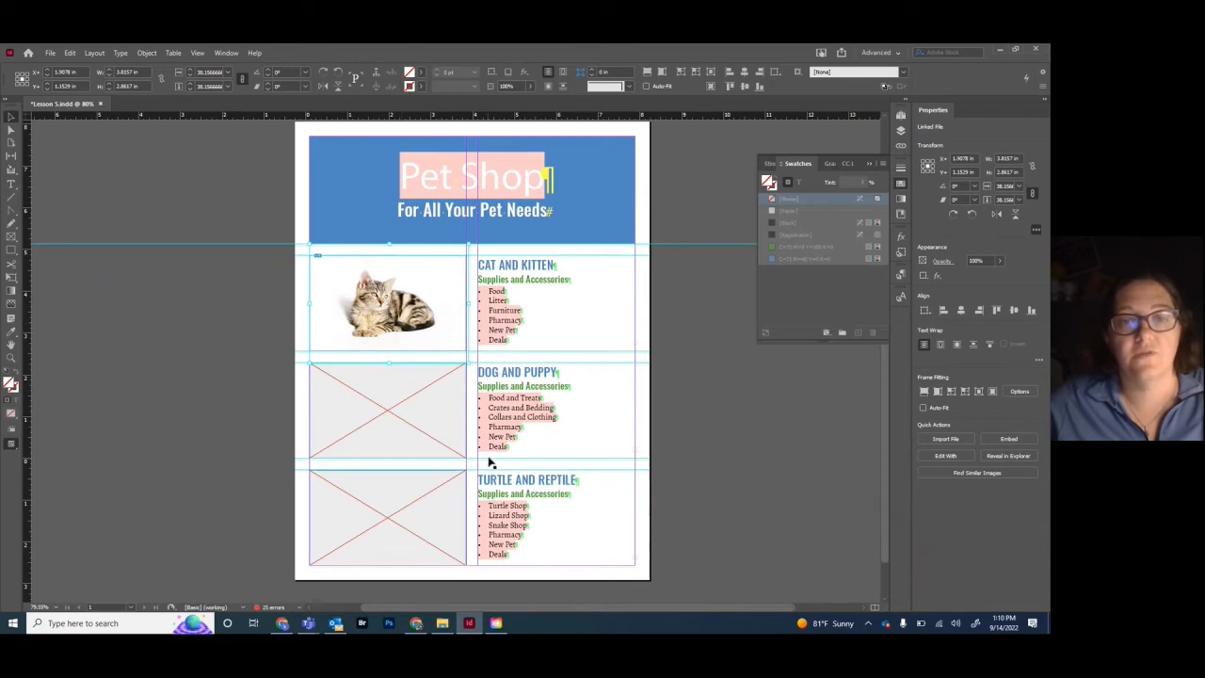
Place the Dog image from the Pet images folder in the empty frame beside Dog and Puppy
click(390, 415)
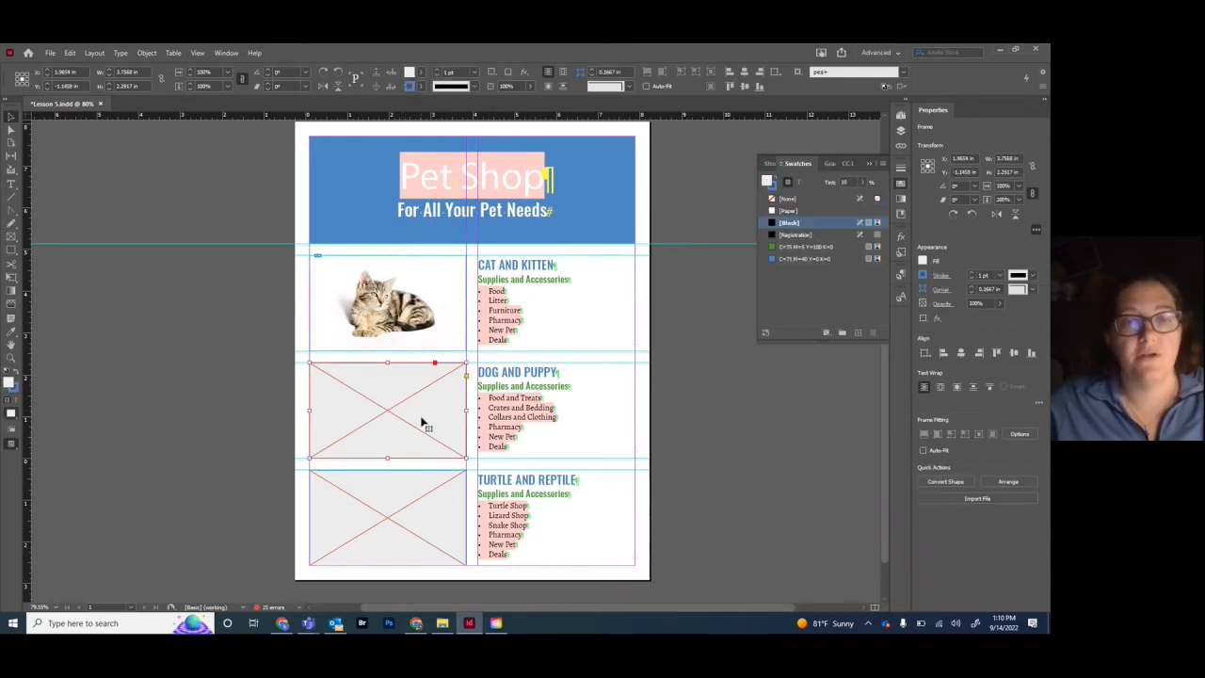
click(50, 53)
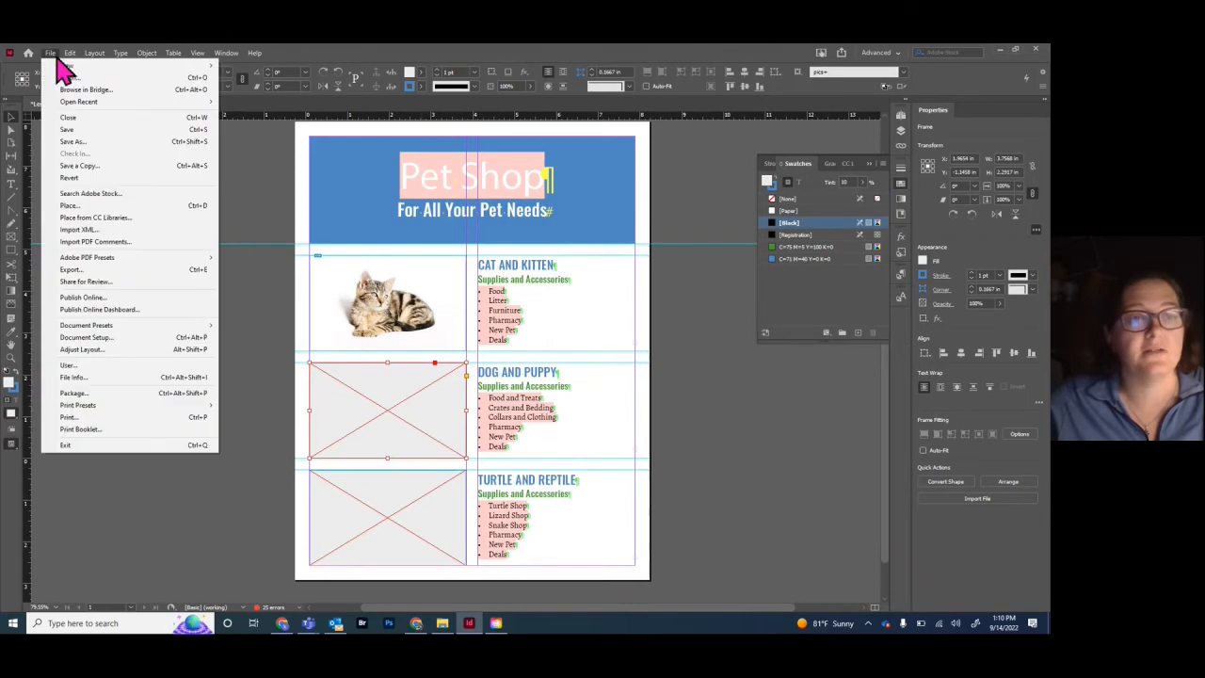
click(83, 206)
double_click(364, 243)
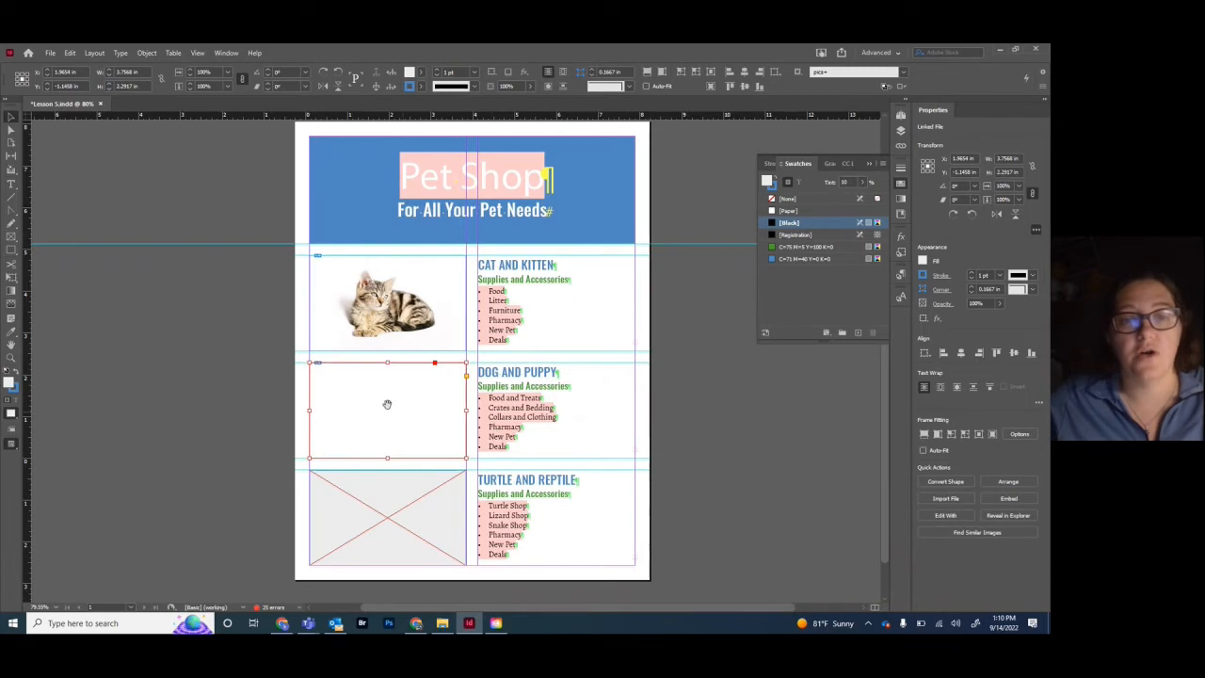
Scale the dog image proportionally to about 44% and centre the dog within its frame
click(342, 417)
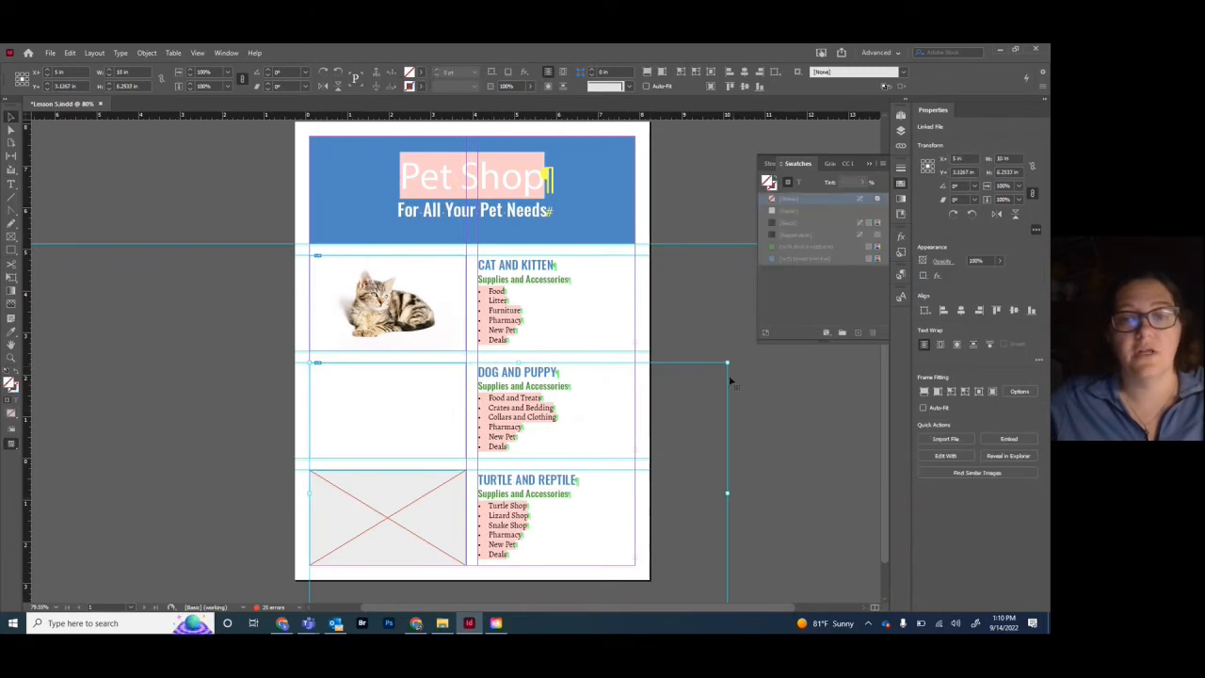
drag(370, 415, 370, 258)
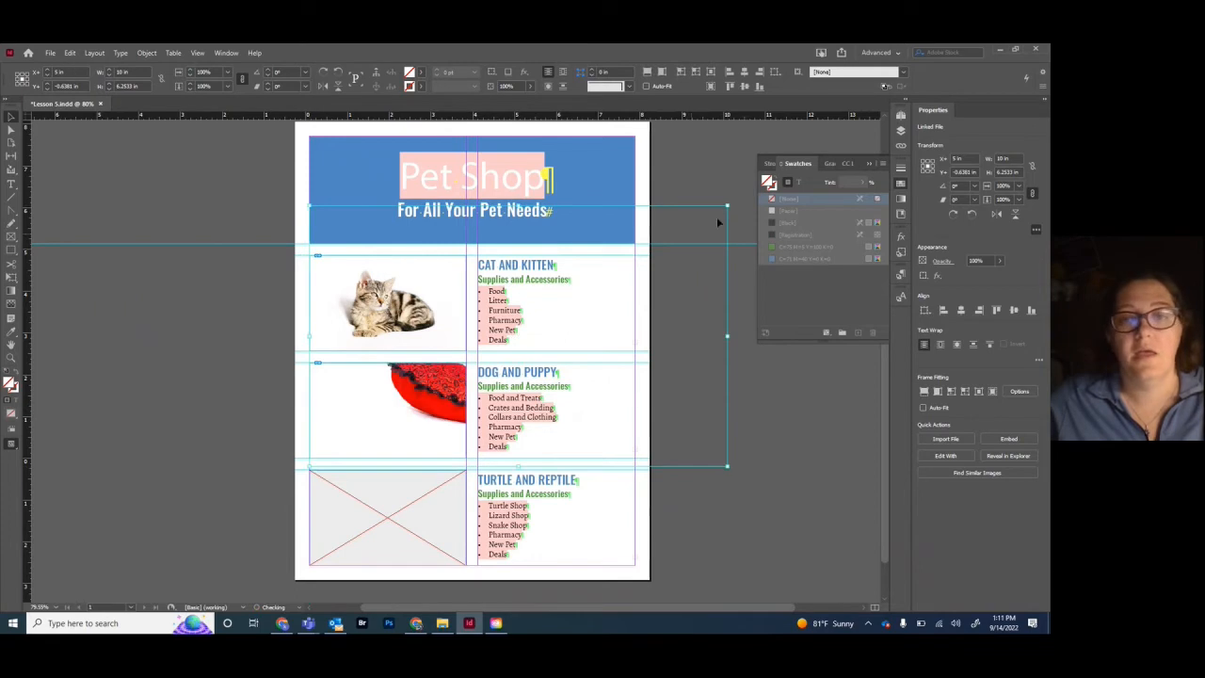
drag(728, 202, 432, 354)
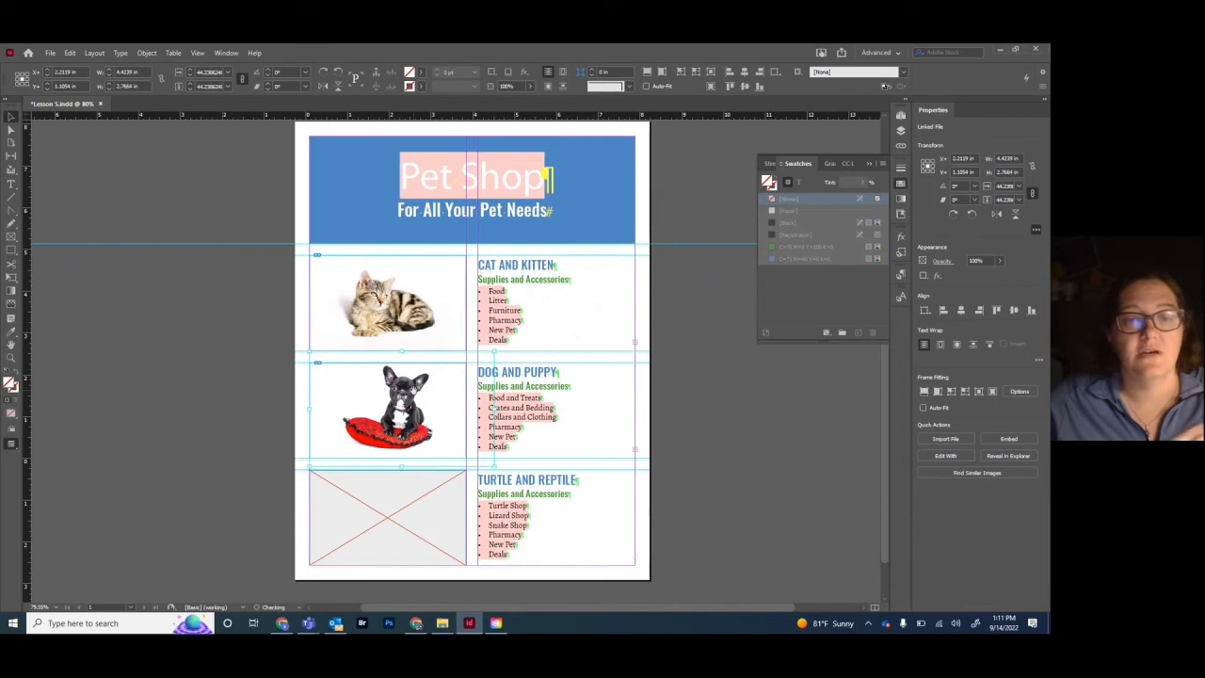
drag(410, 420, 407, 422)
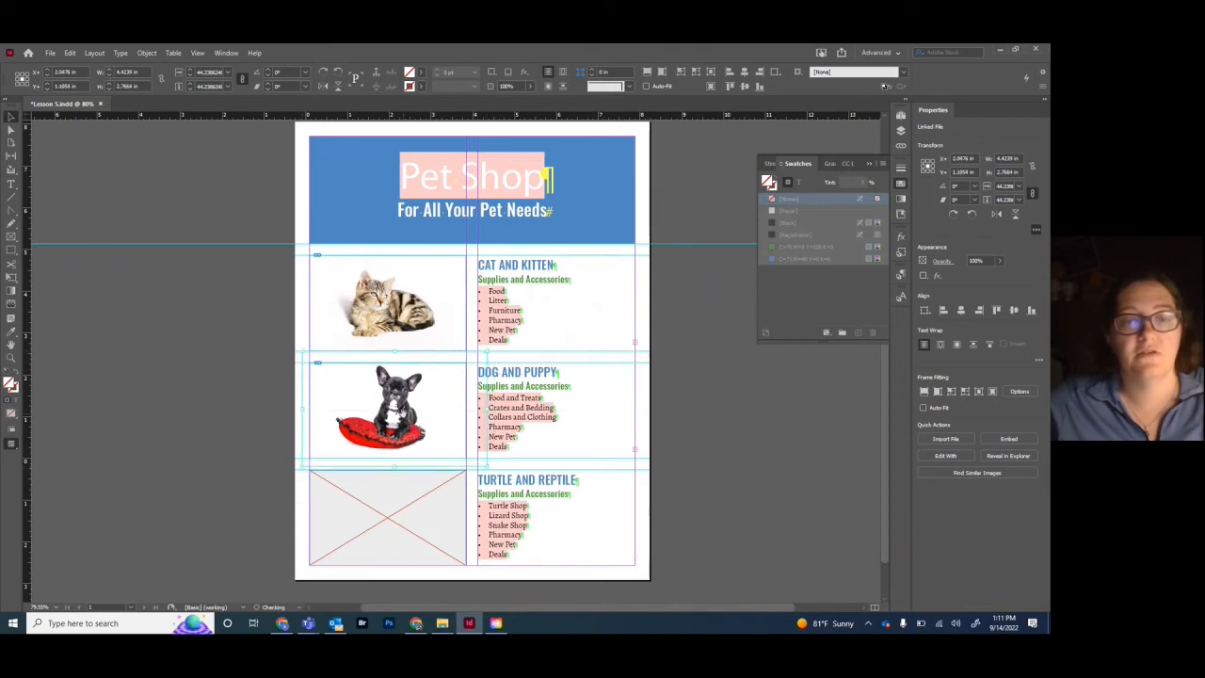
key(Down)
key(Down)
key(Down)
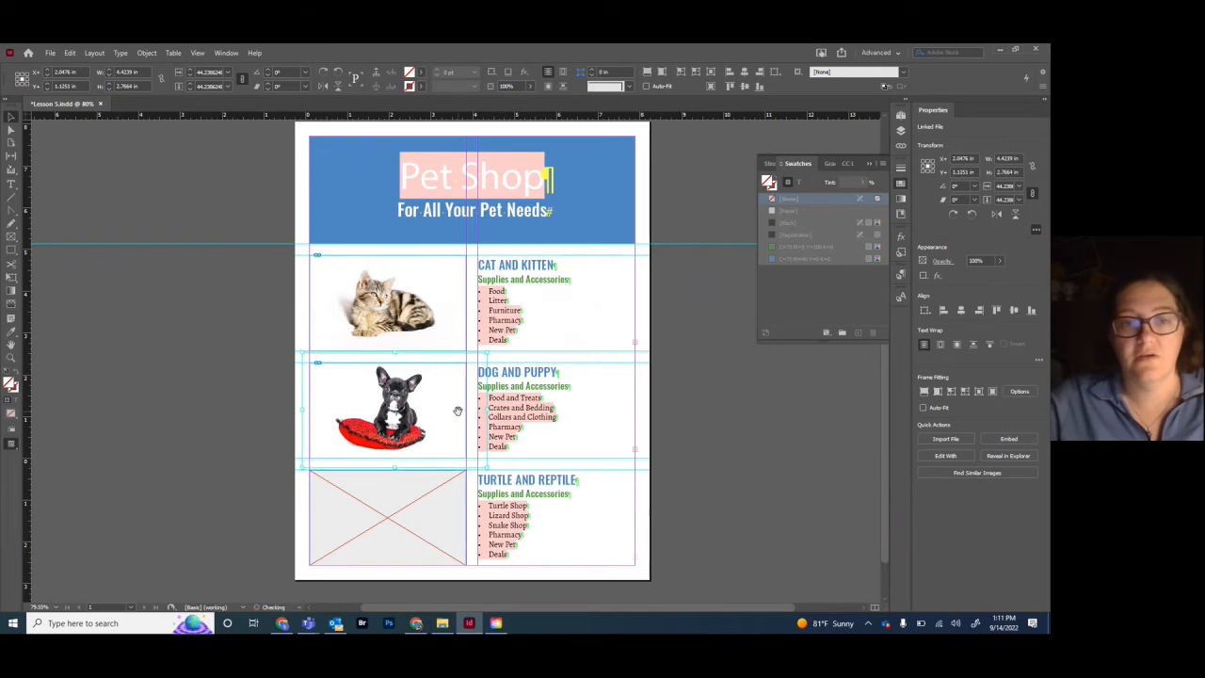
key(Down)
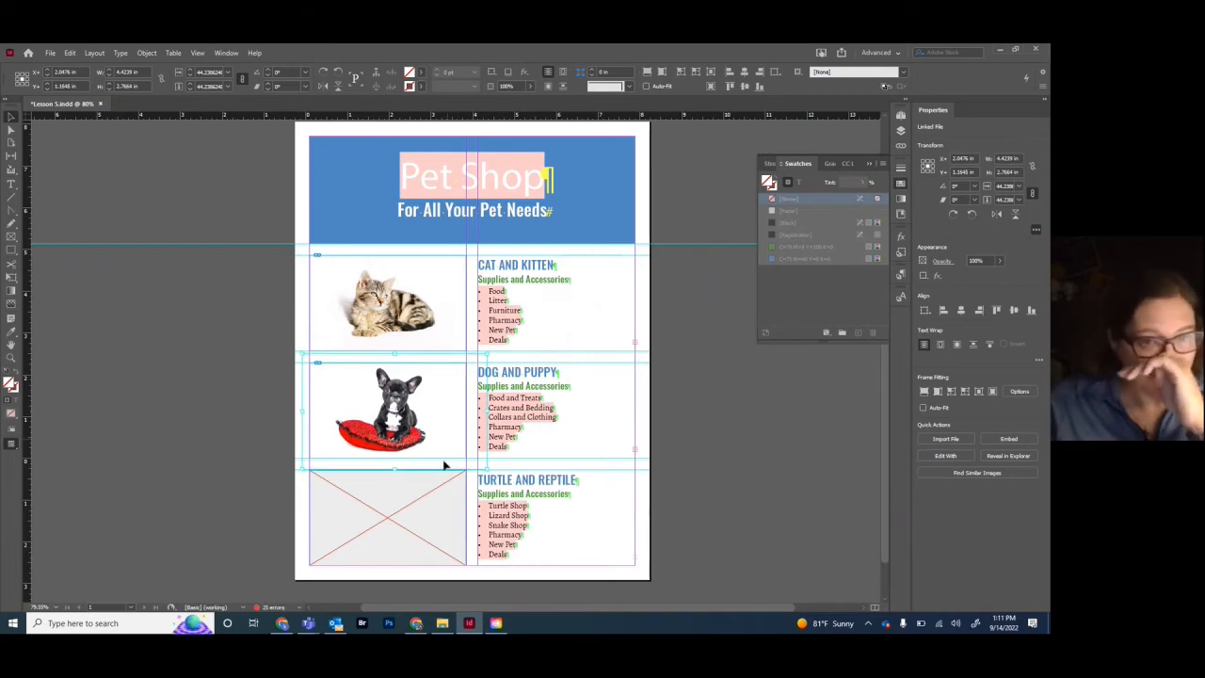
Place the Turtle image from the Pet images folder in the empty frame beside Turtle and Reptile
click(403, 512)
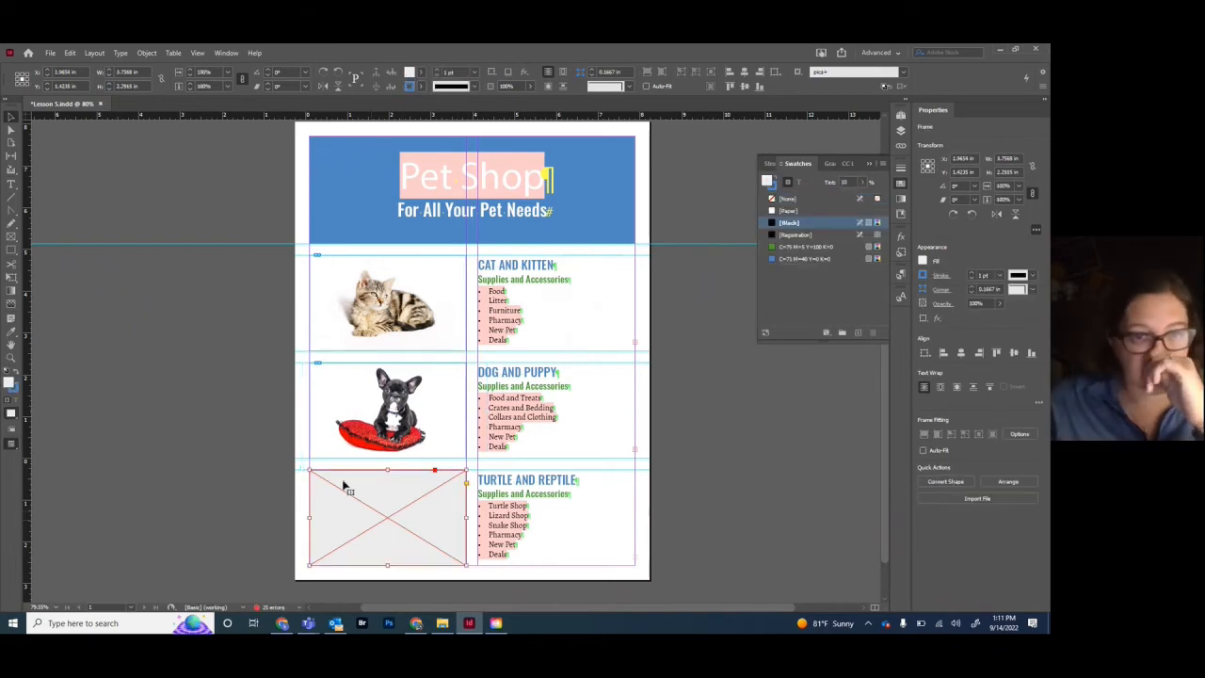
click(50, 54)
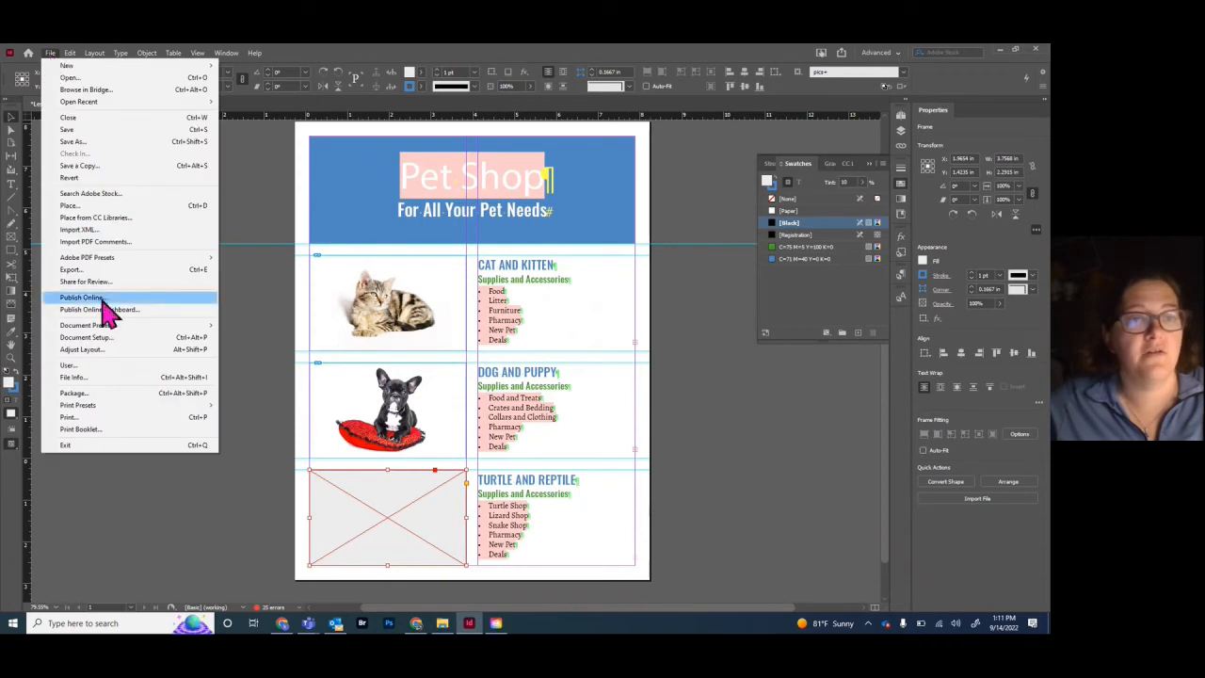
click(76, 207)
double_click(422, 248)
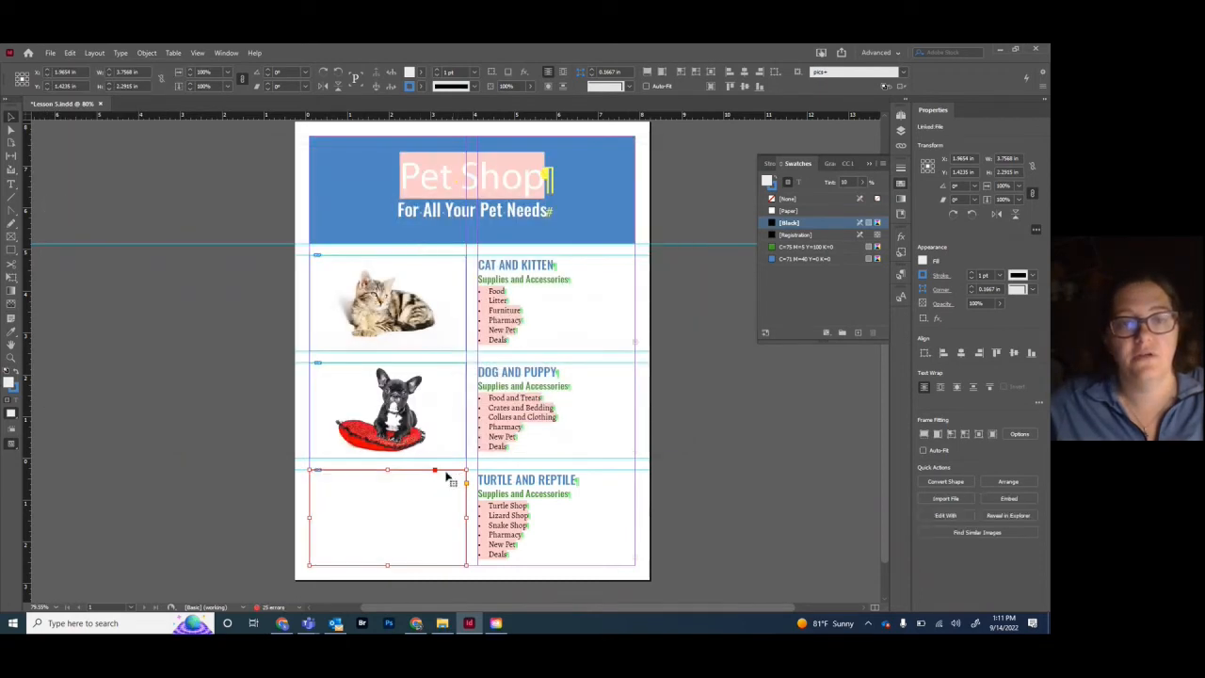
Scale the turtle image proportionally to about 42%, position the whole turtle inside its frame, and deselect it
click(331, 514)
click(332, 513)
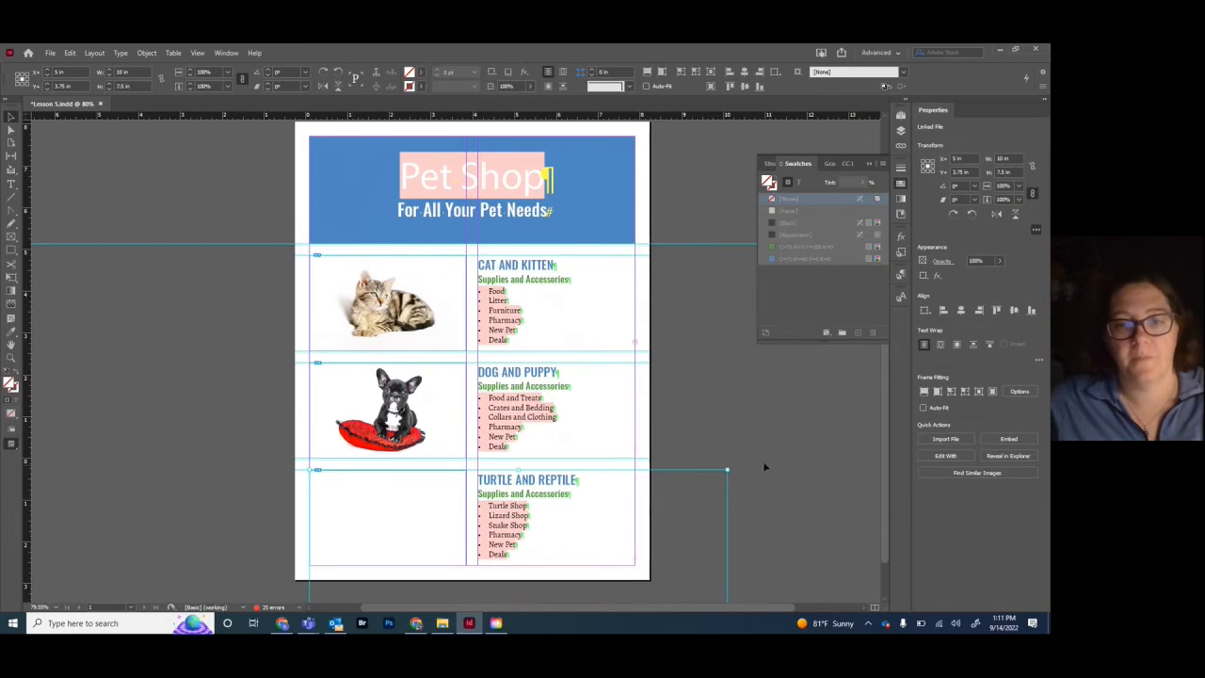
drag(727, 470, 430, 369)
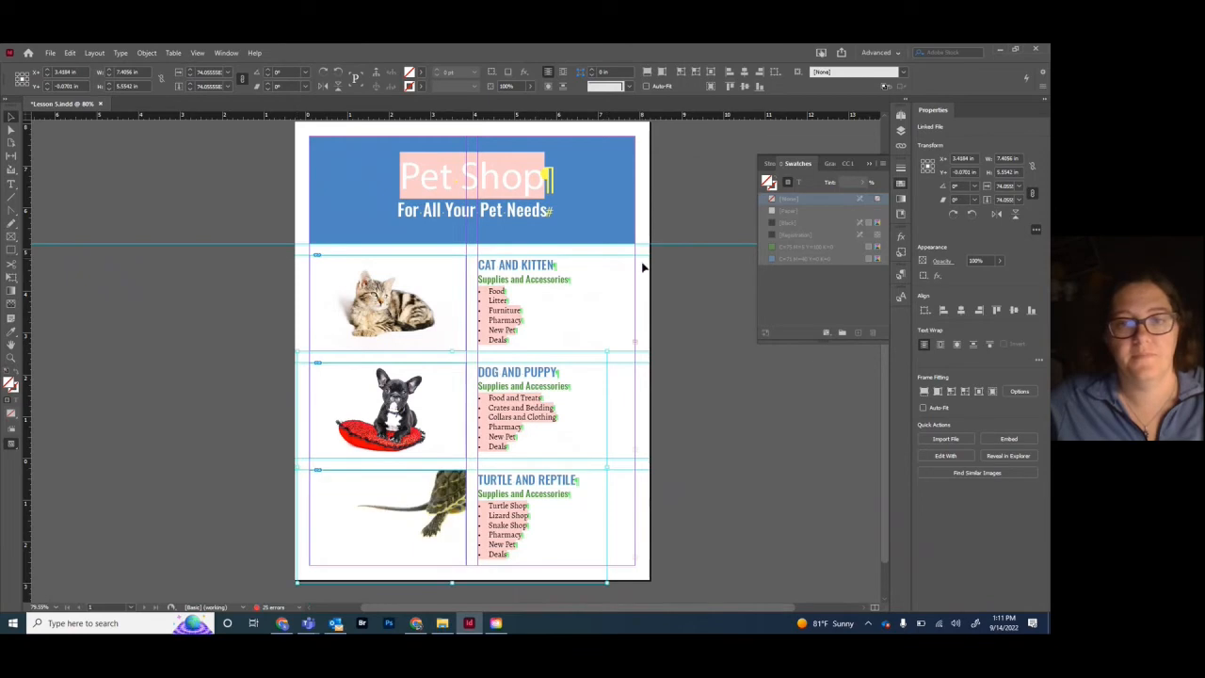
drag(607, 351, 472, 450)
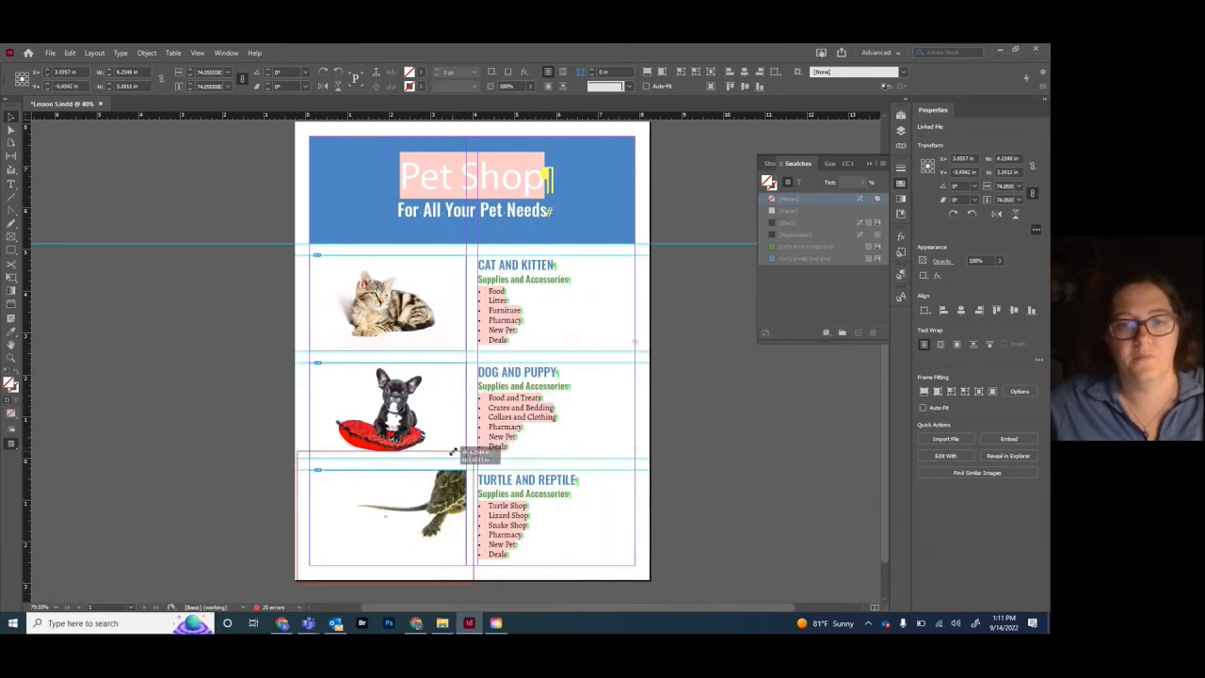
drag(409, 525, 408, 530)
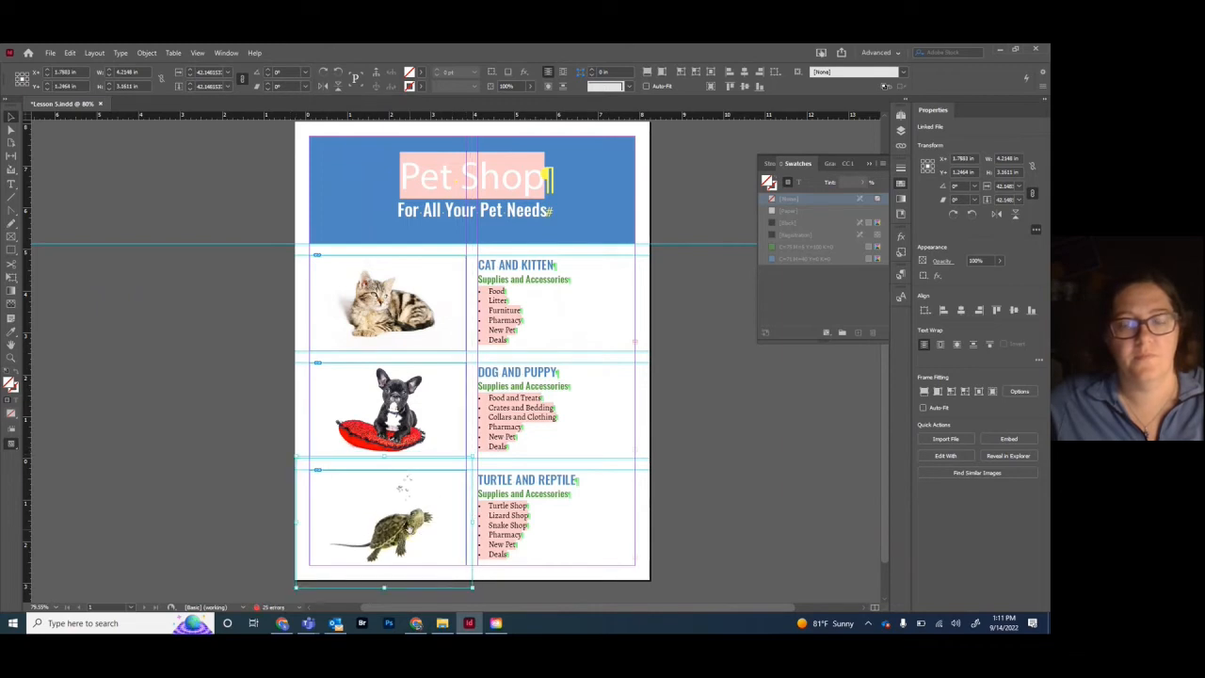
click(754, 405)
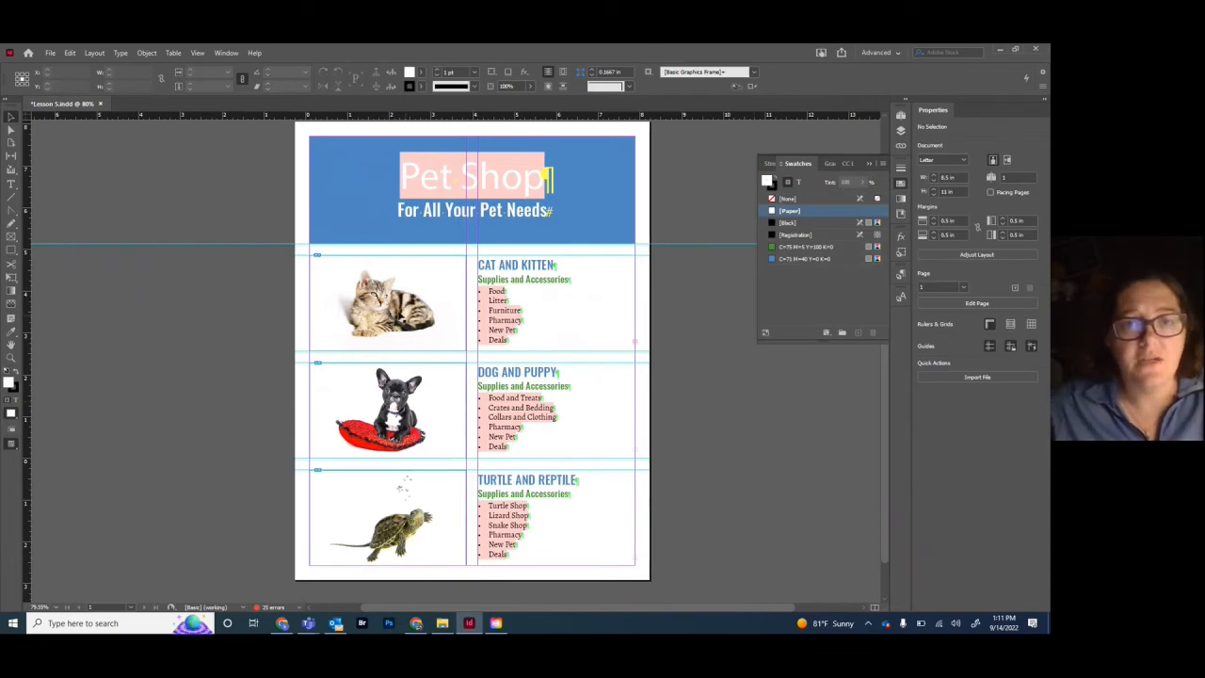
Set the blue stroke around the cat picture's frame to a weight of 3 pt
click(398, 306)
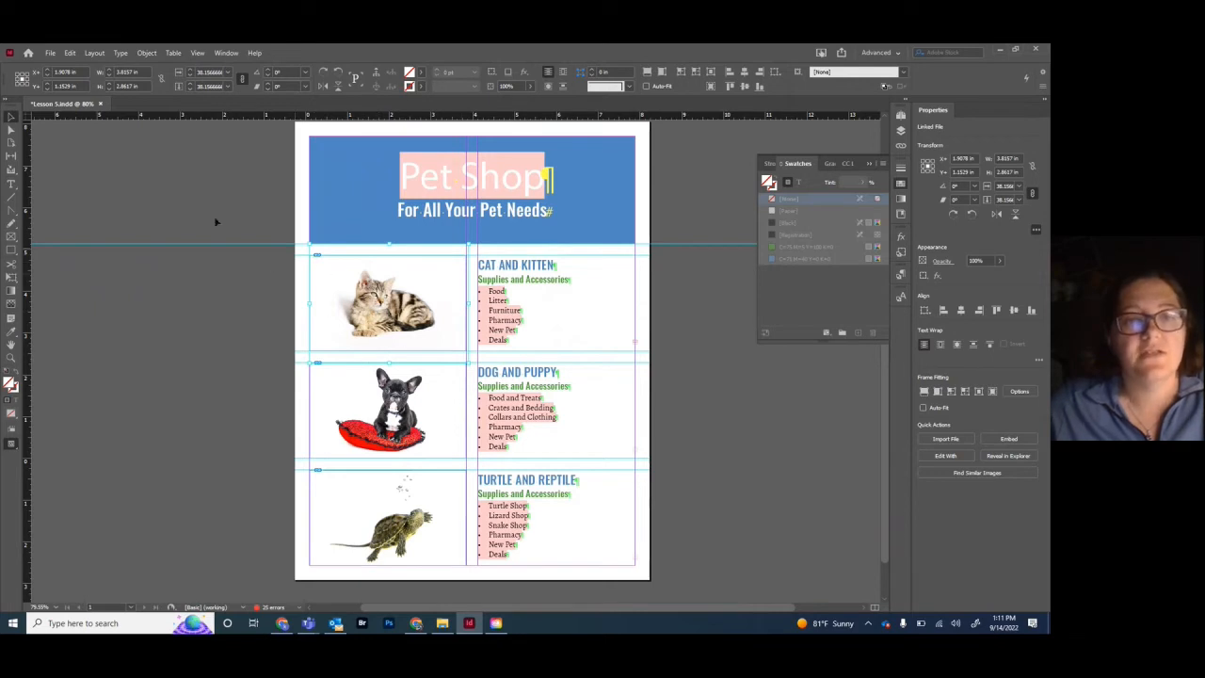
click(349, 295)
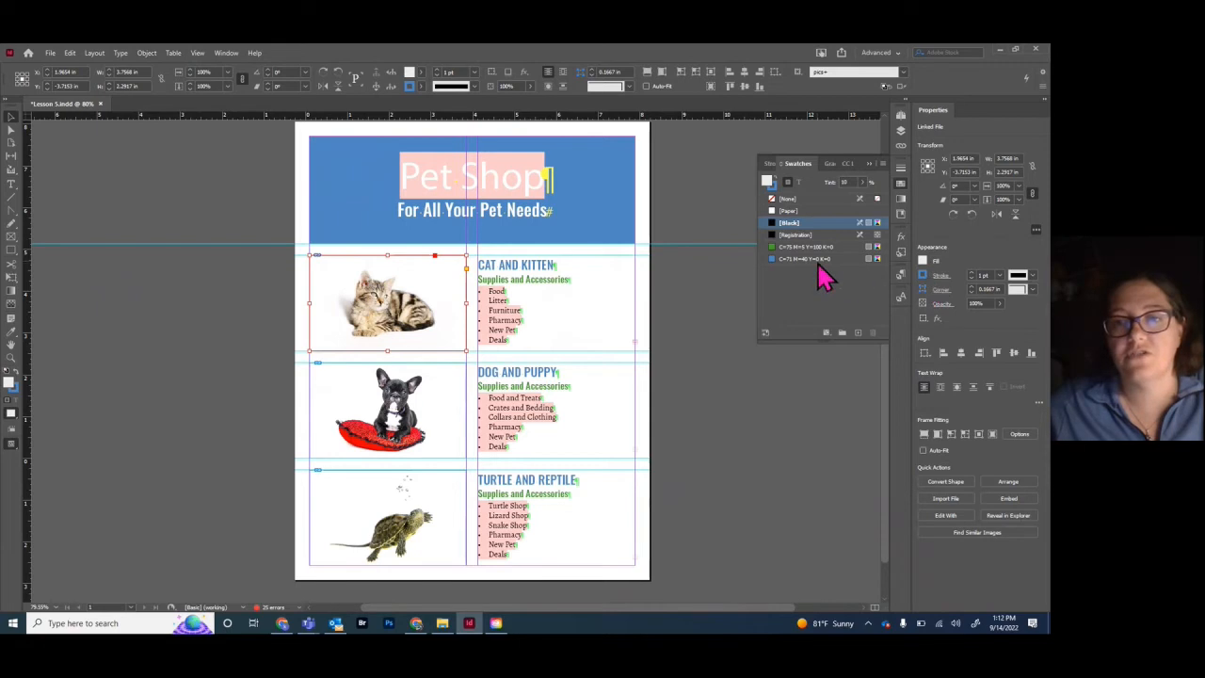
click(931, 279)
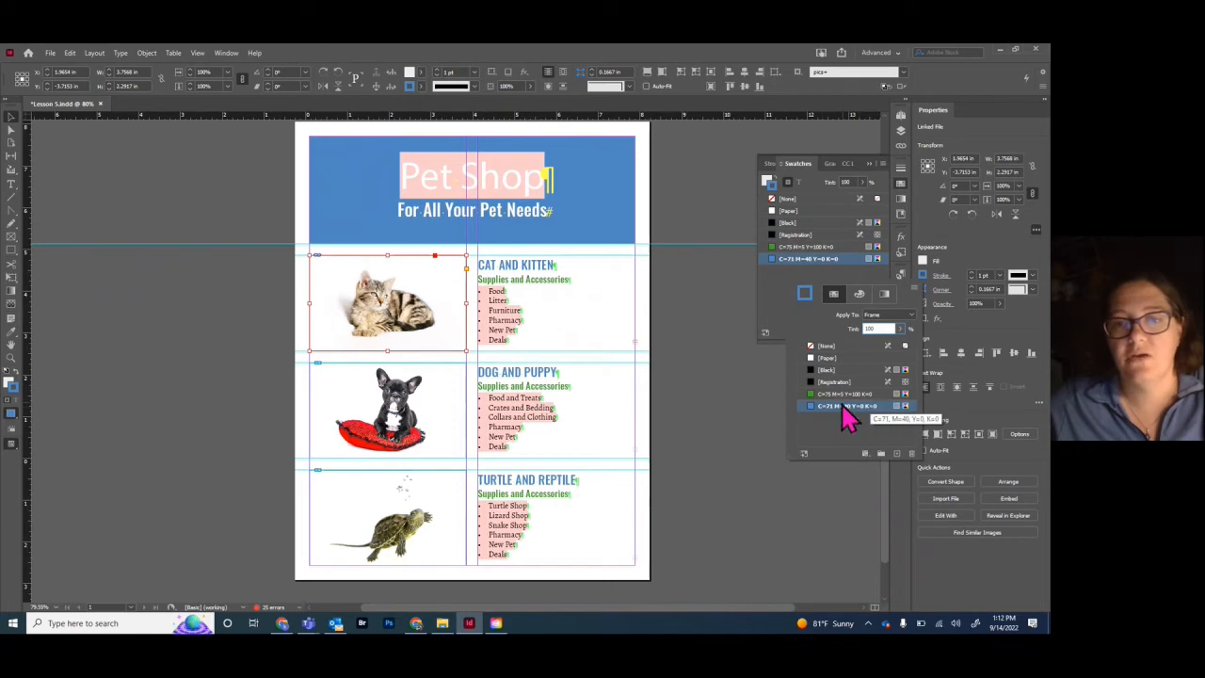
click(965, 282)
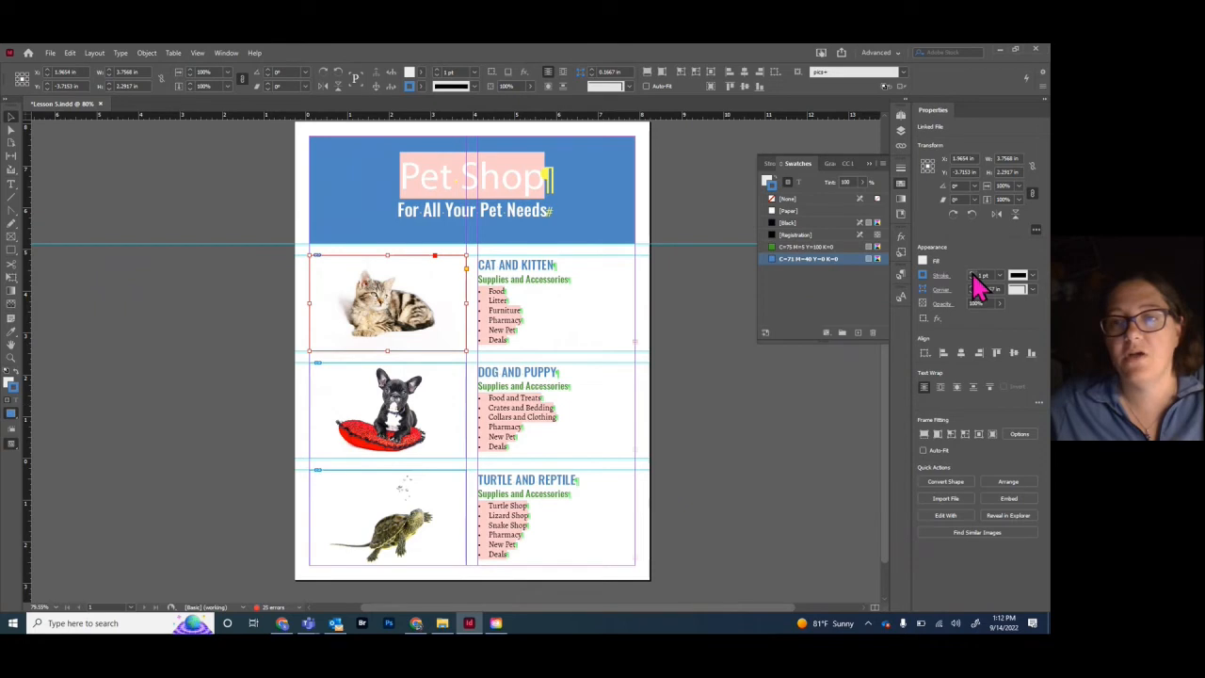
click(973, 273)
click(972, 272)
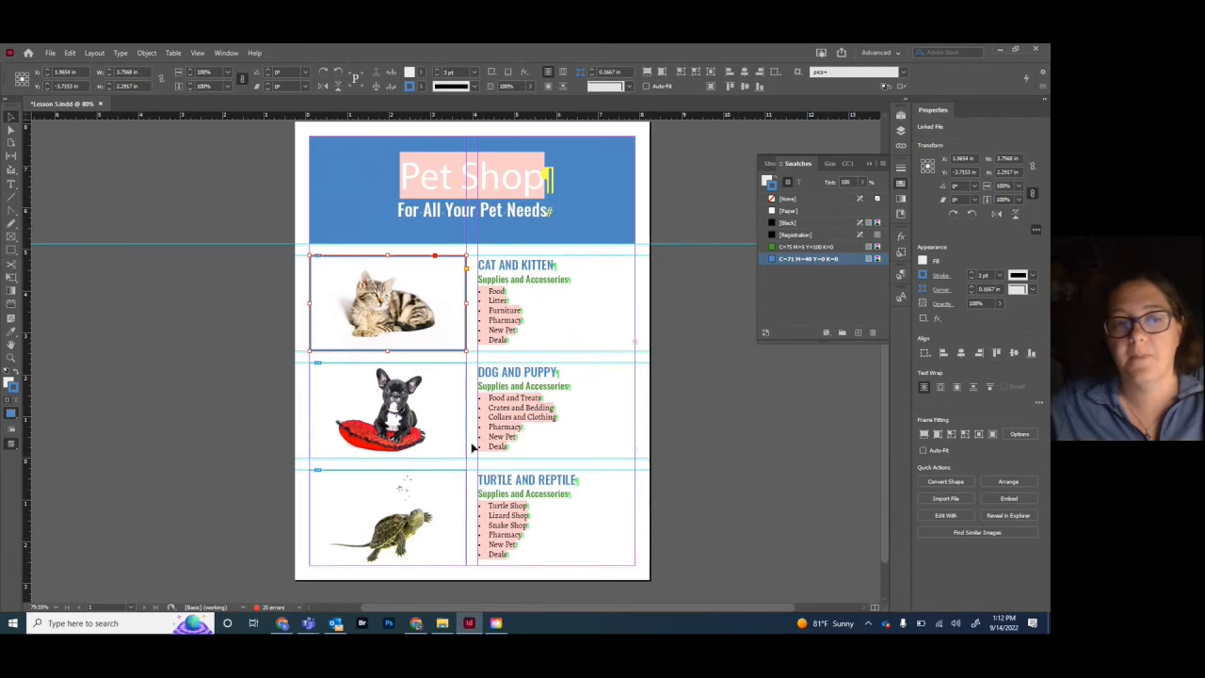
Increase the blue stroke around the dog picture's frame to 3 pt
click(388, 411)
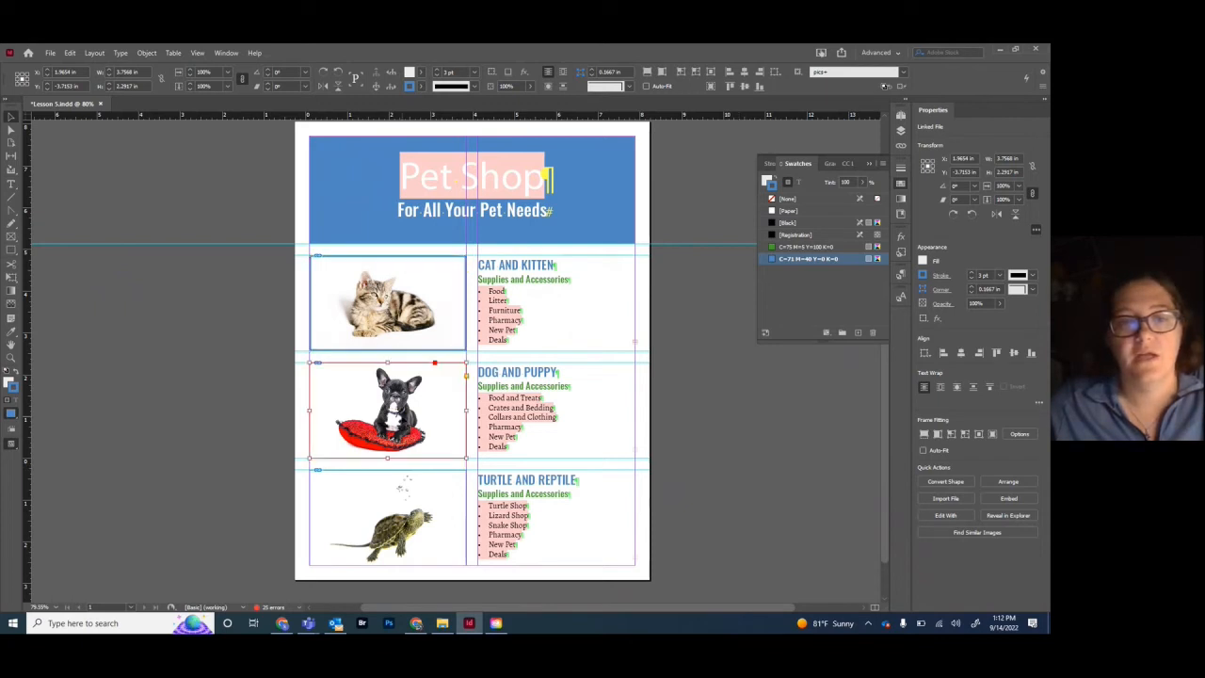
click(972, 272)
click(972, 271)
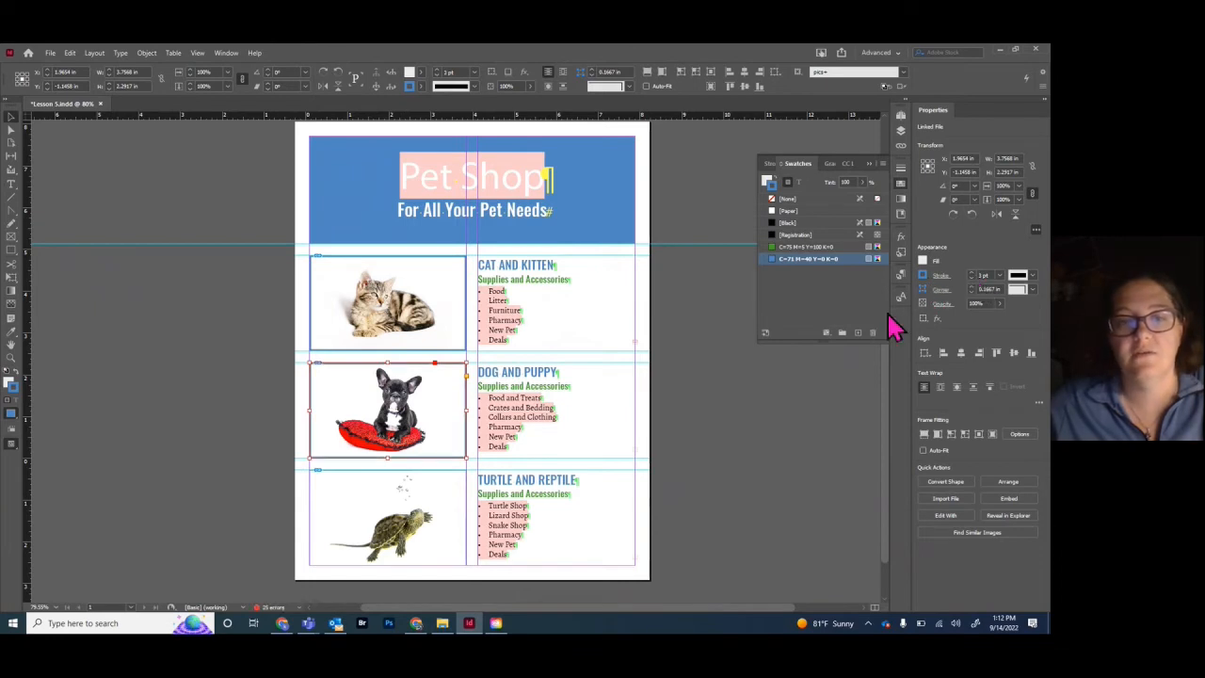
Increase the blue stroke around the turtle picture's frame to 3 pt and deselect the frame
click(387, 514)
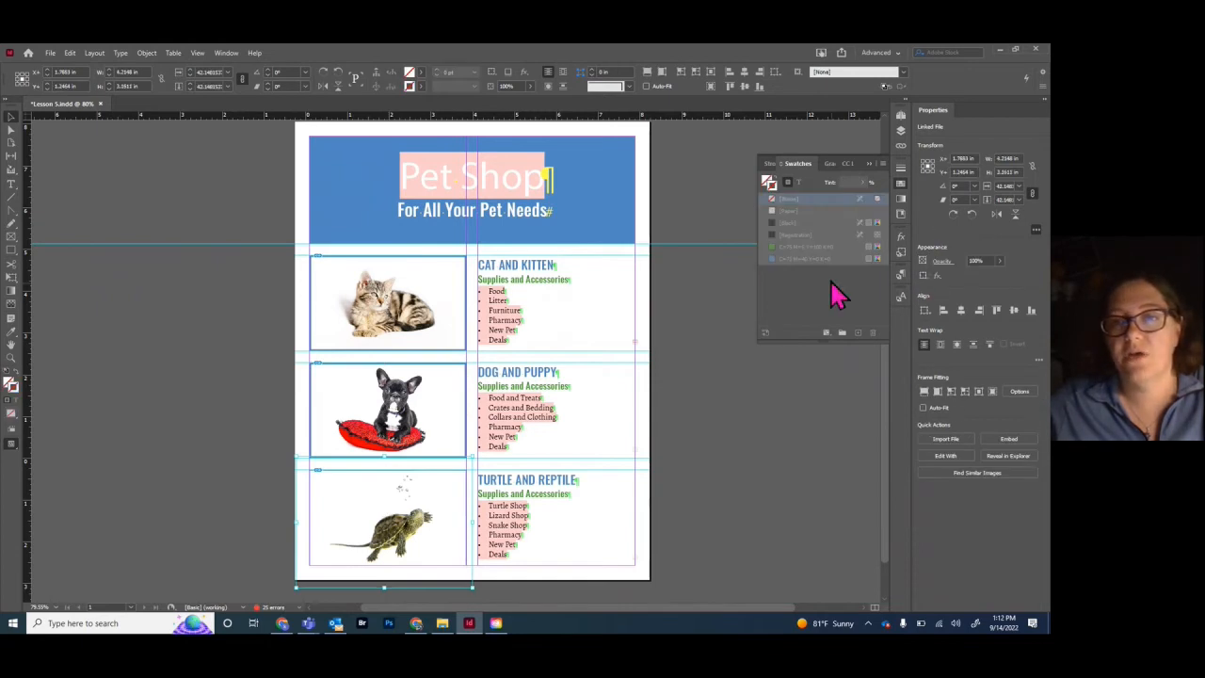
click(341, 493)
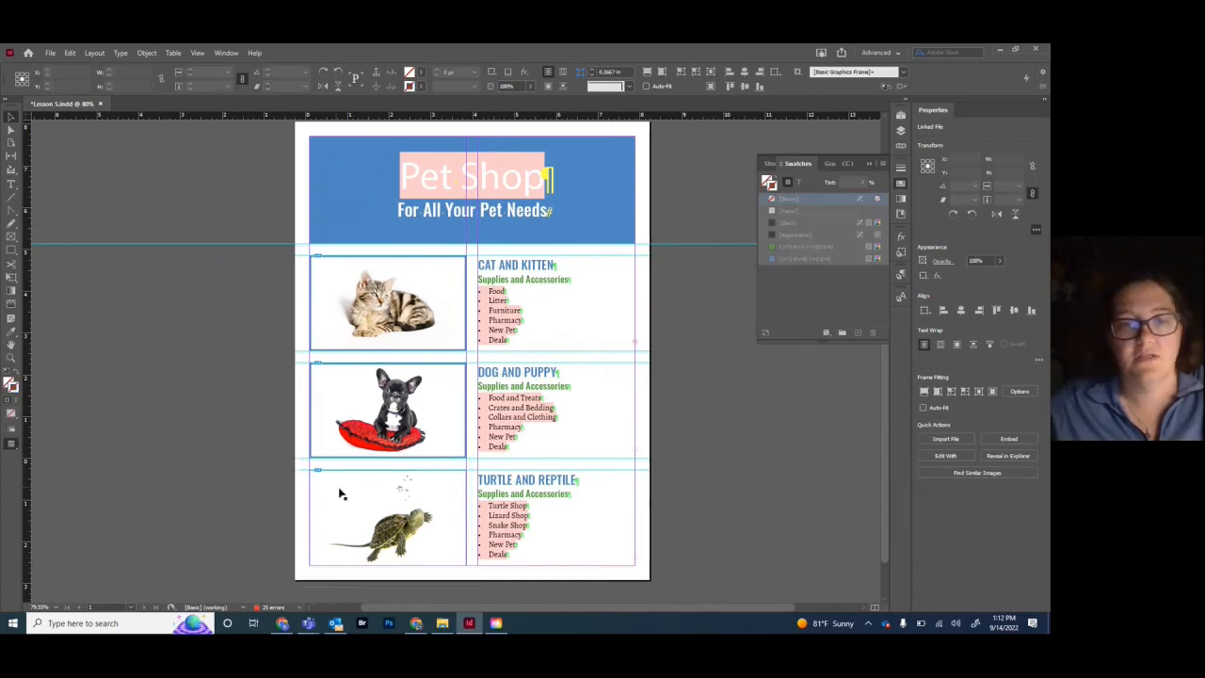
click(971, 273)
click(971, 273)
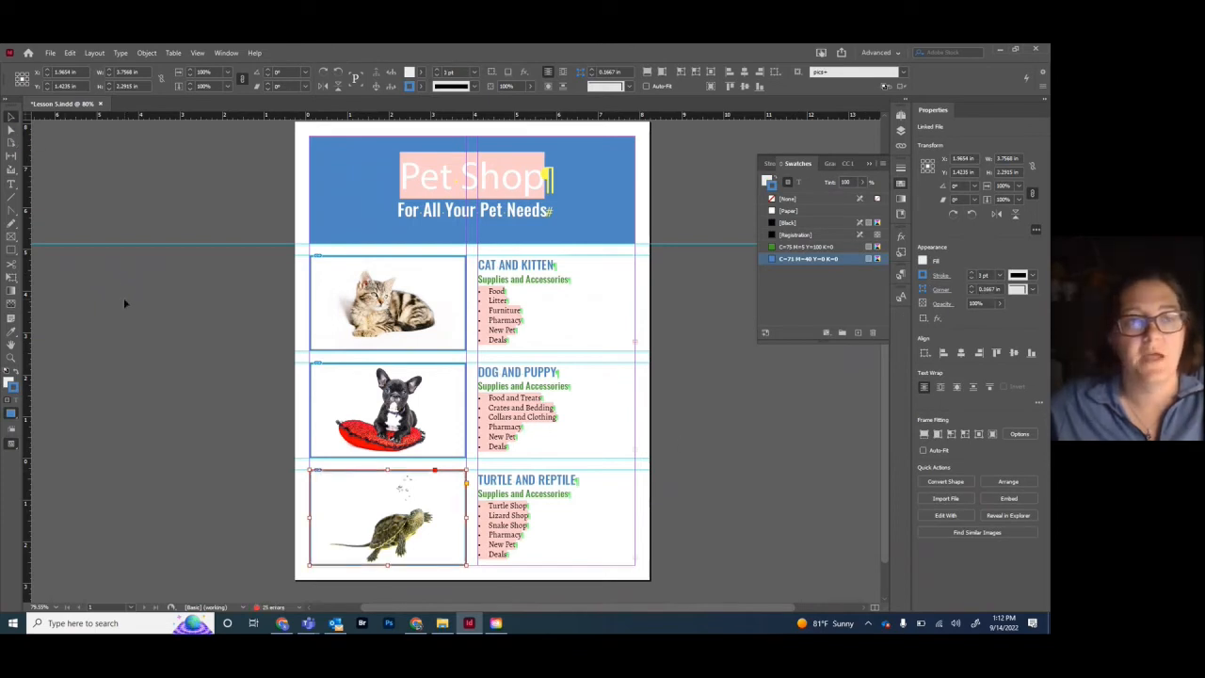
click(190, 349)
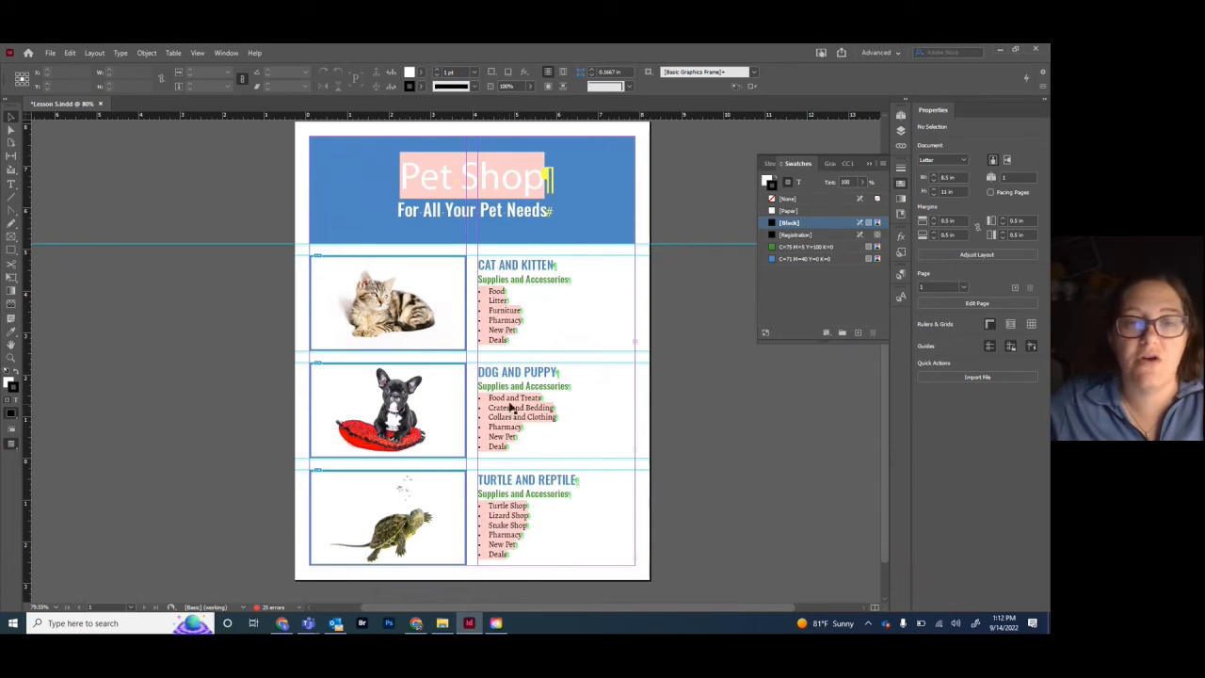
Open the preflight report and expand the missing-font errors for Alegreya (OTF) Regular
double_click(272, 607)
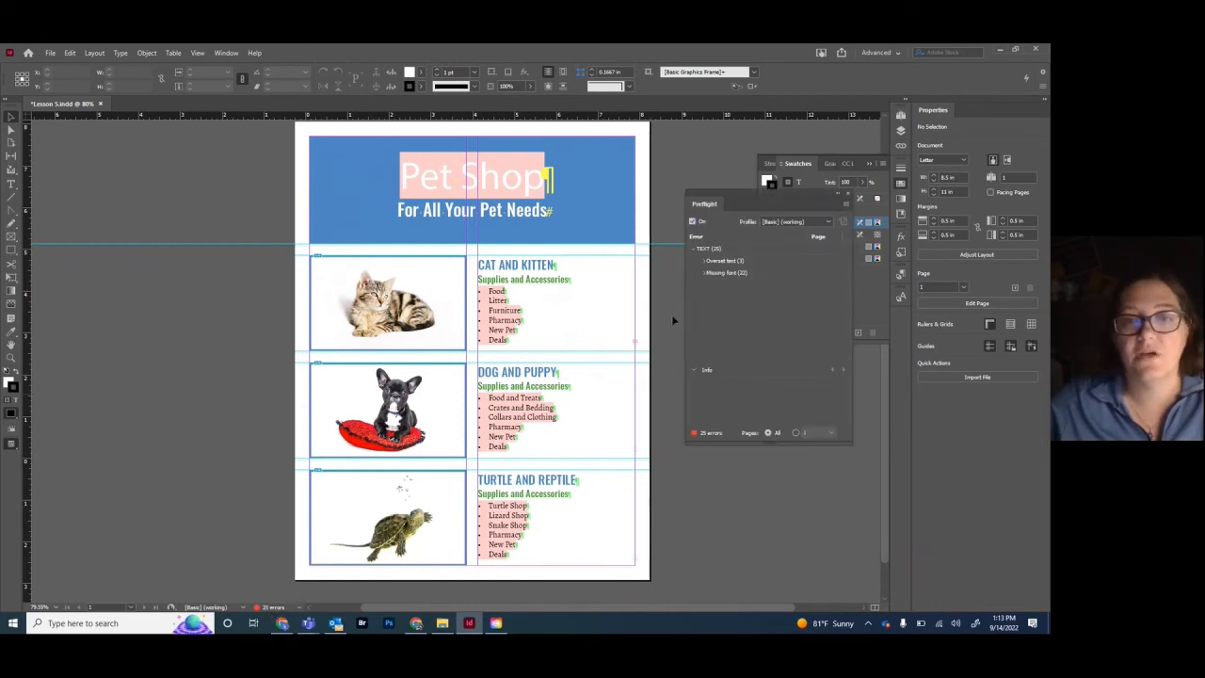
click(697, 250)
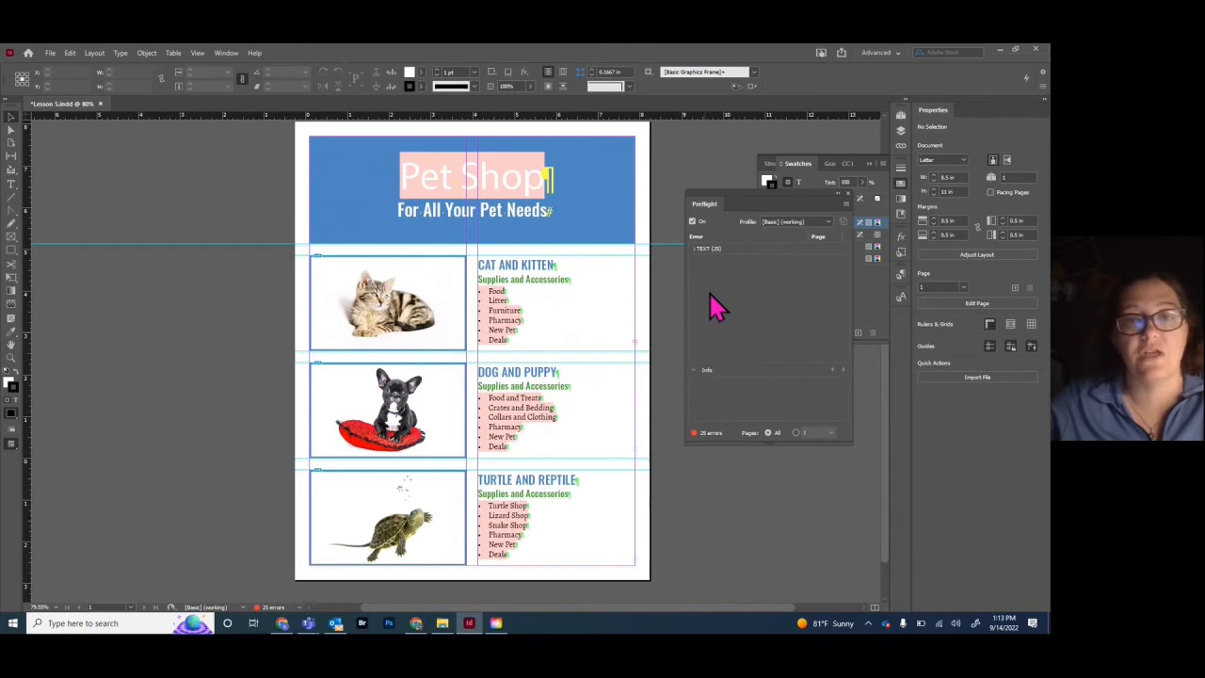
click(697, 251)
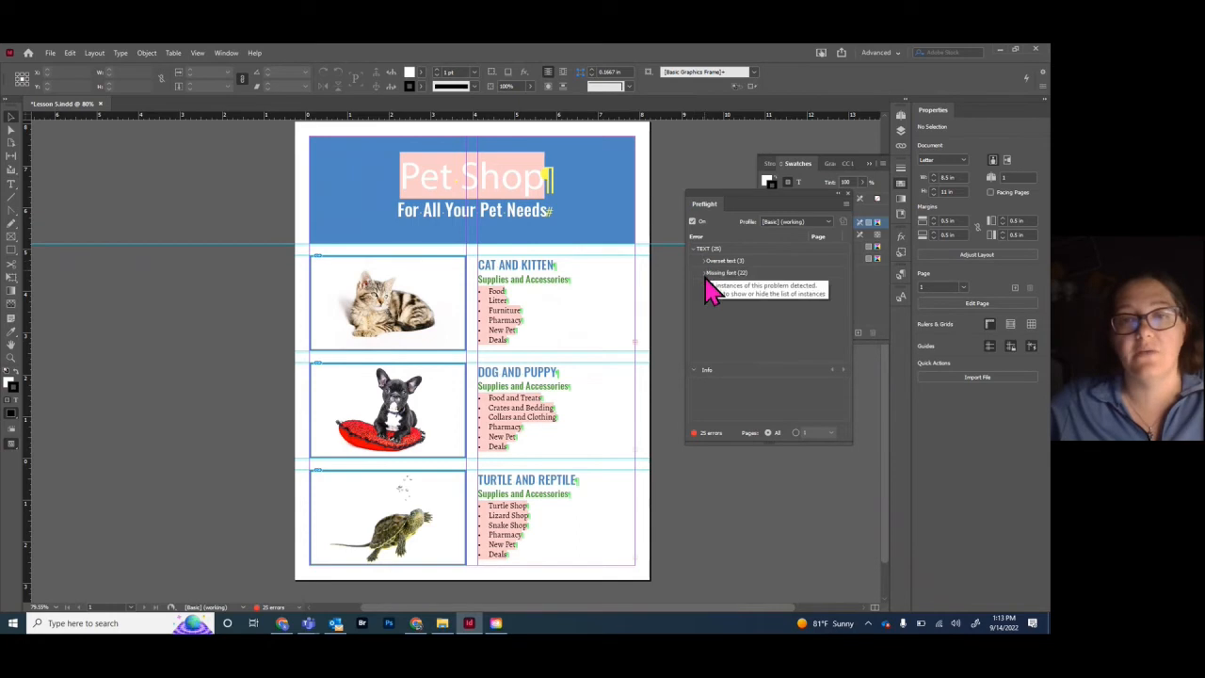
click(704, 276)
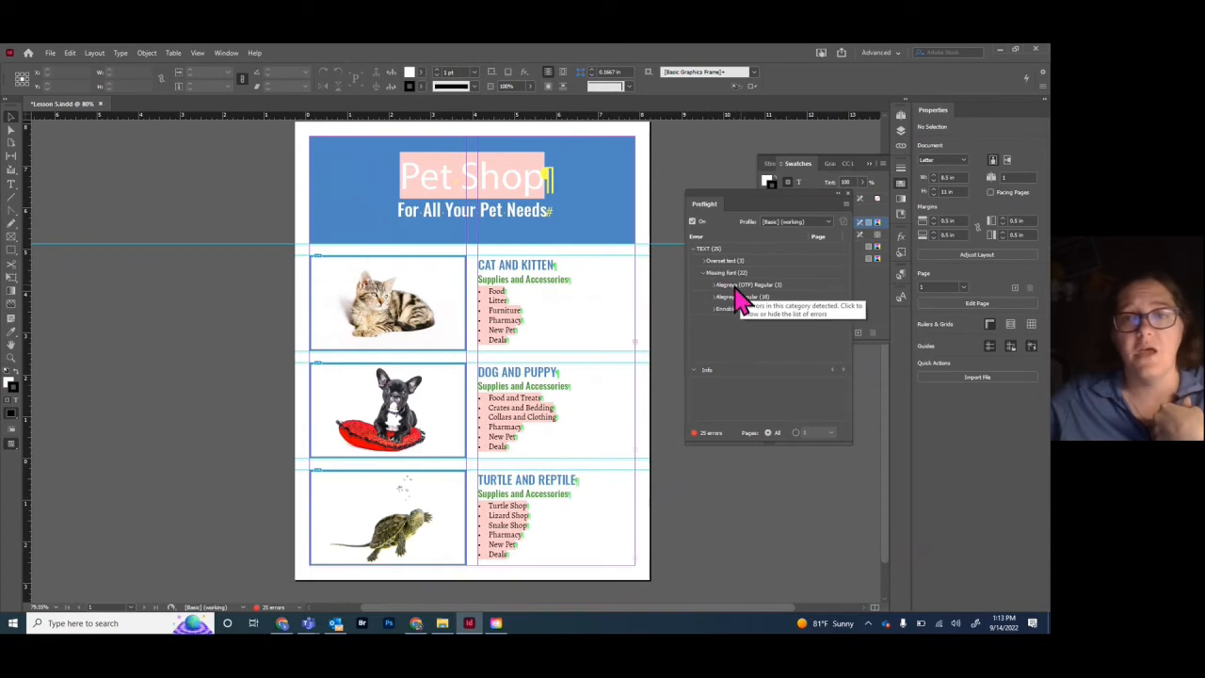
click(715, 285)
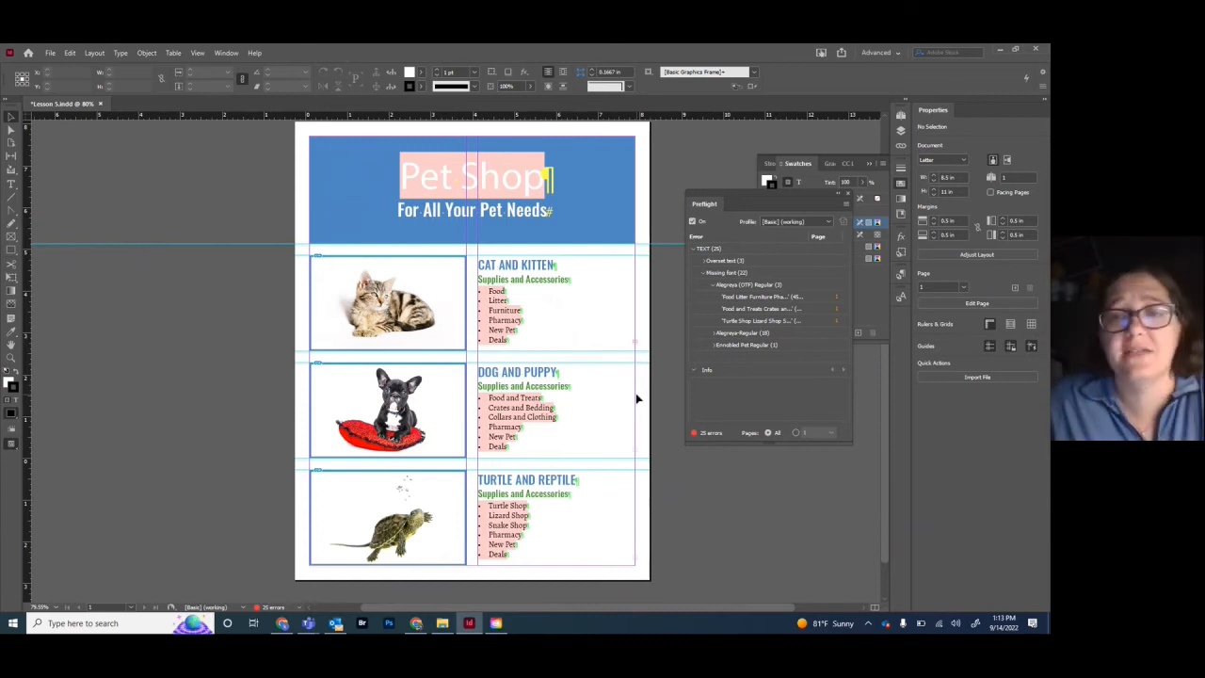
Jump from the preflight report to the flagged Cat and Kitten bullet list and change its font to Arial Narrow
click(838, 300)
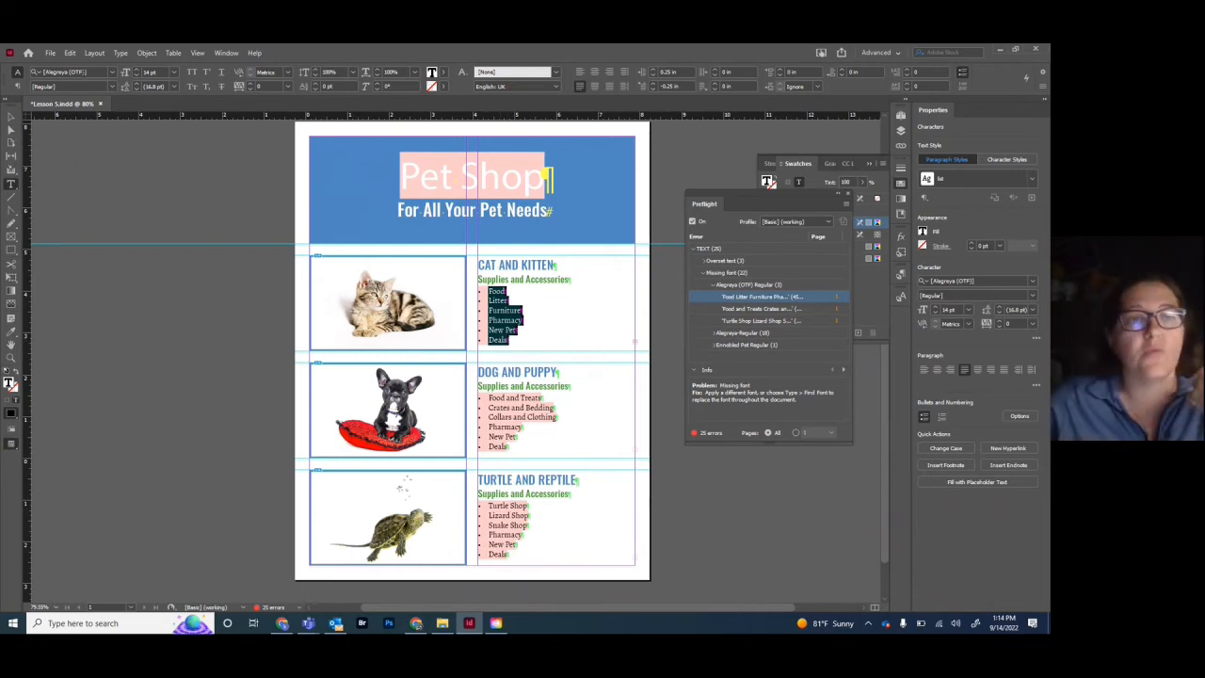
click(93, 72)
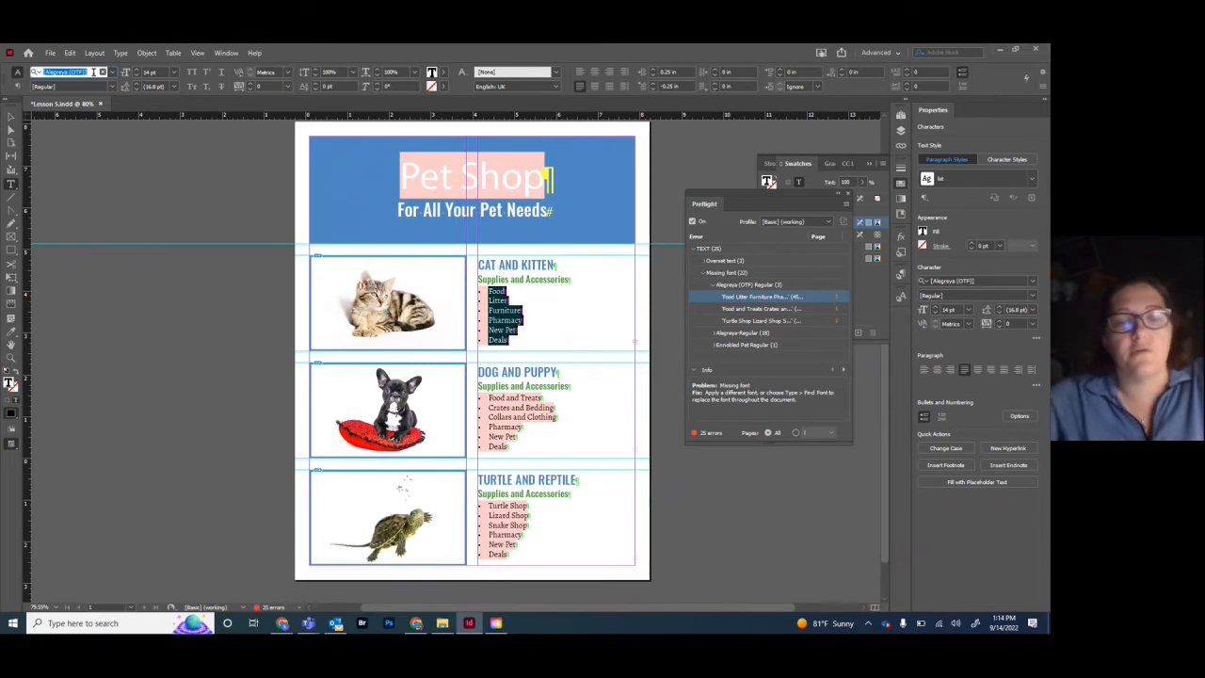
text(arial)
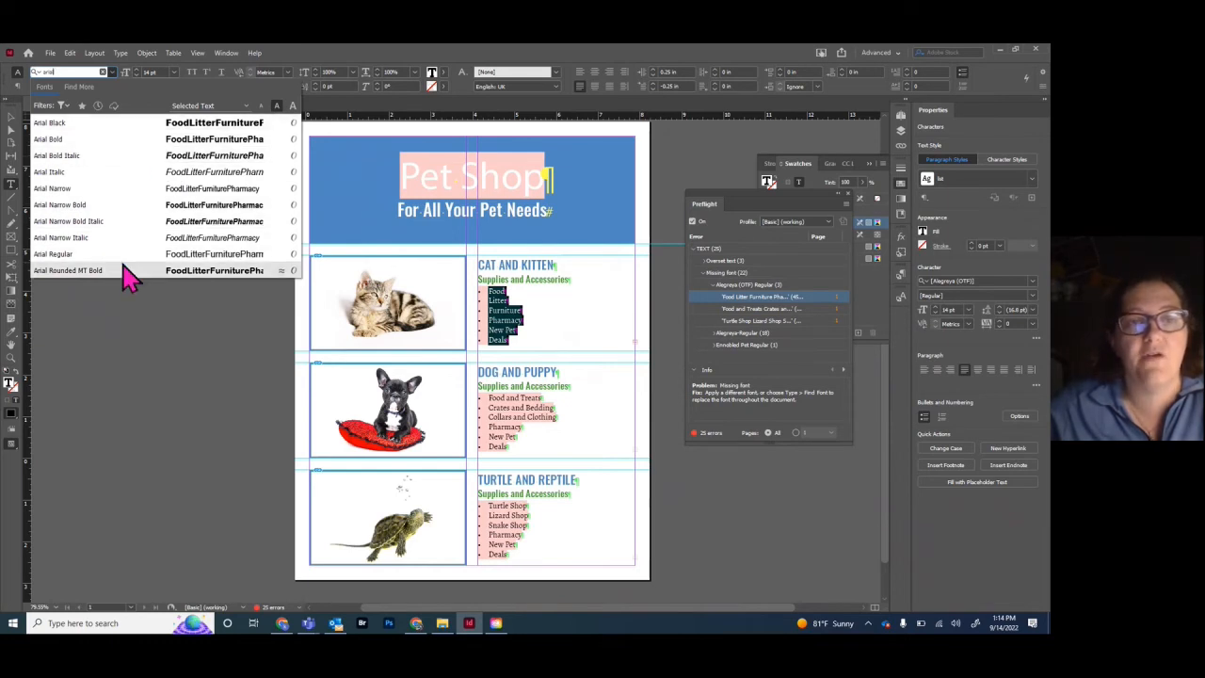
click(58, 191)
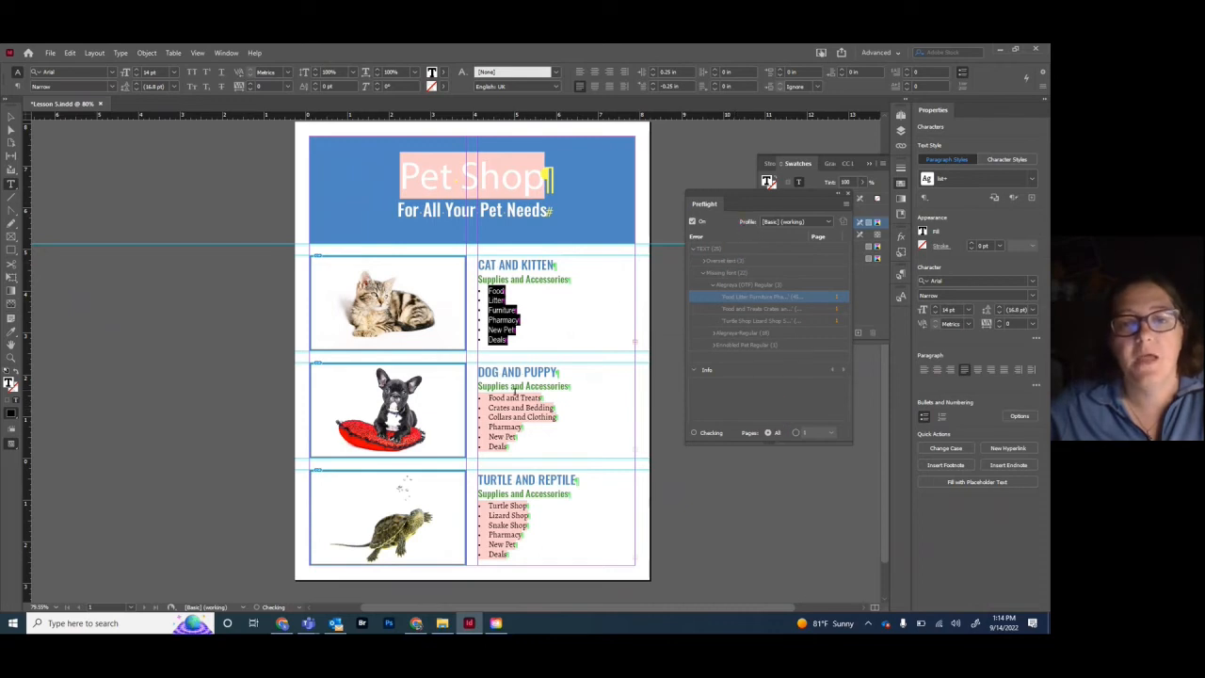
Change the font of the six bullet items under Dog and Puppy to Arial with the Narrow style
click(490, 398)
drag(489, 399, 508, 447)
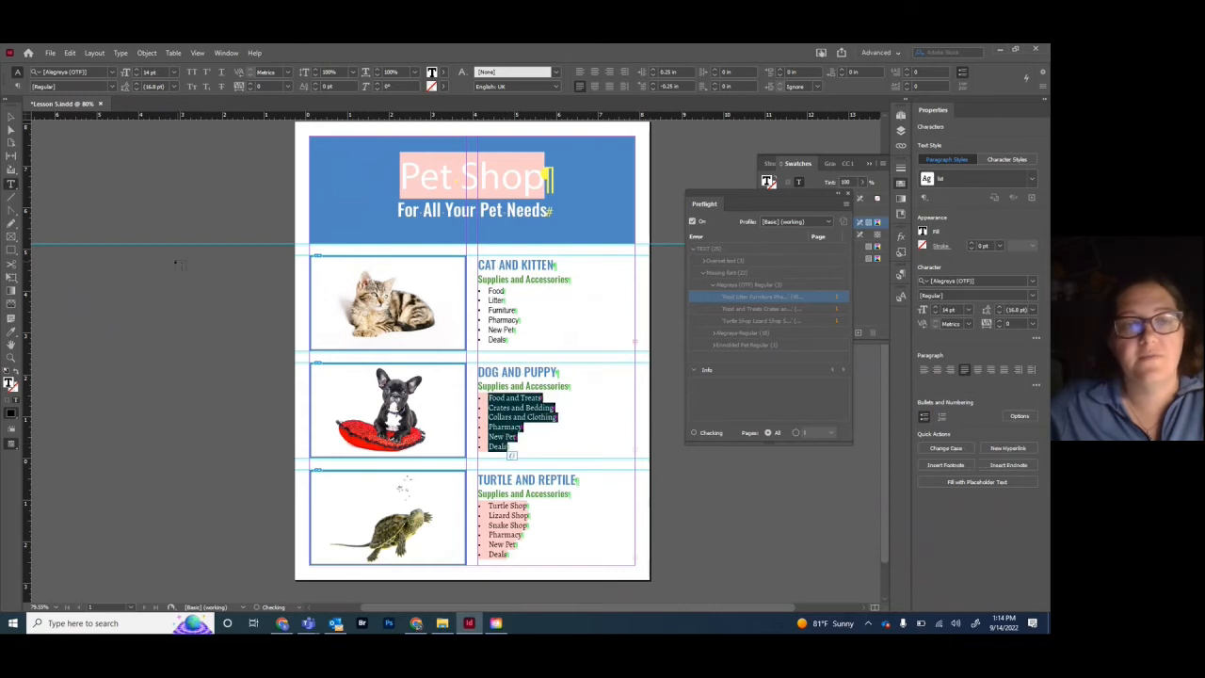
click(67, 73)
text(arial)
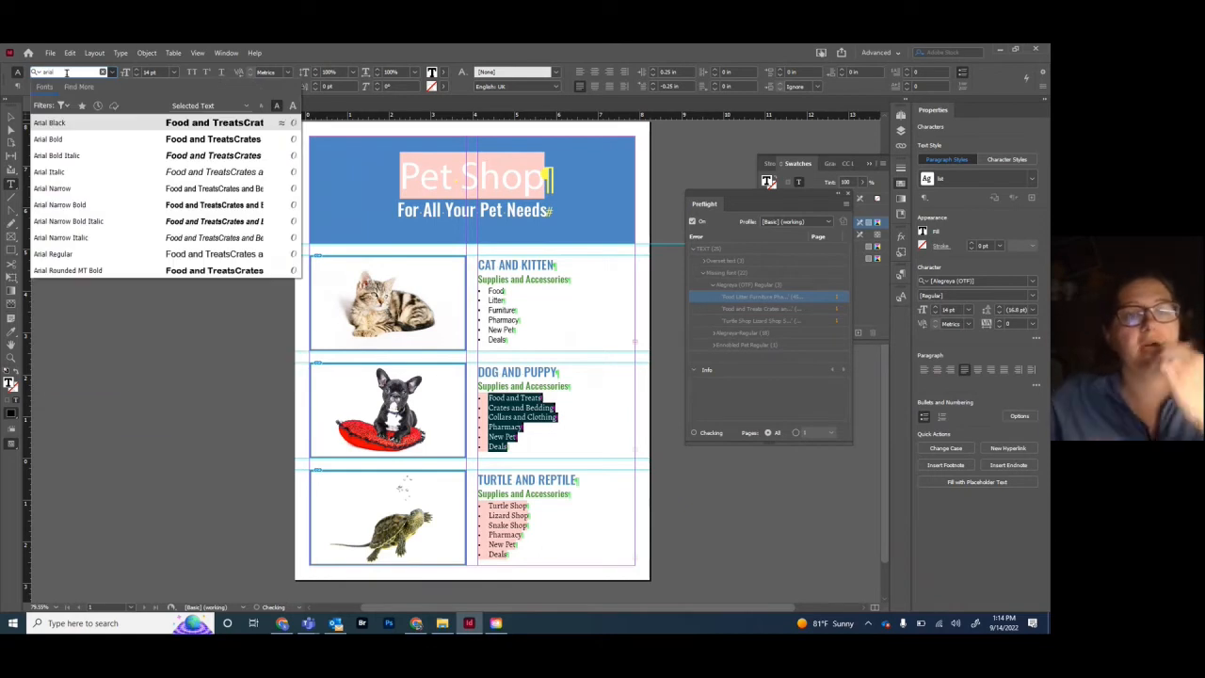
click(87, 205)
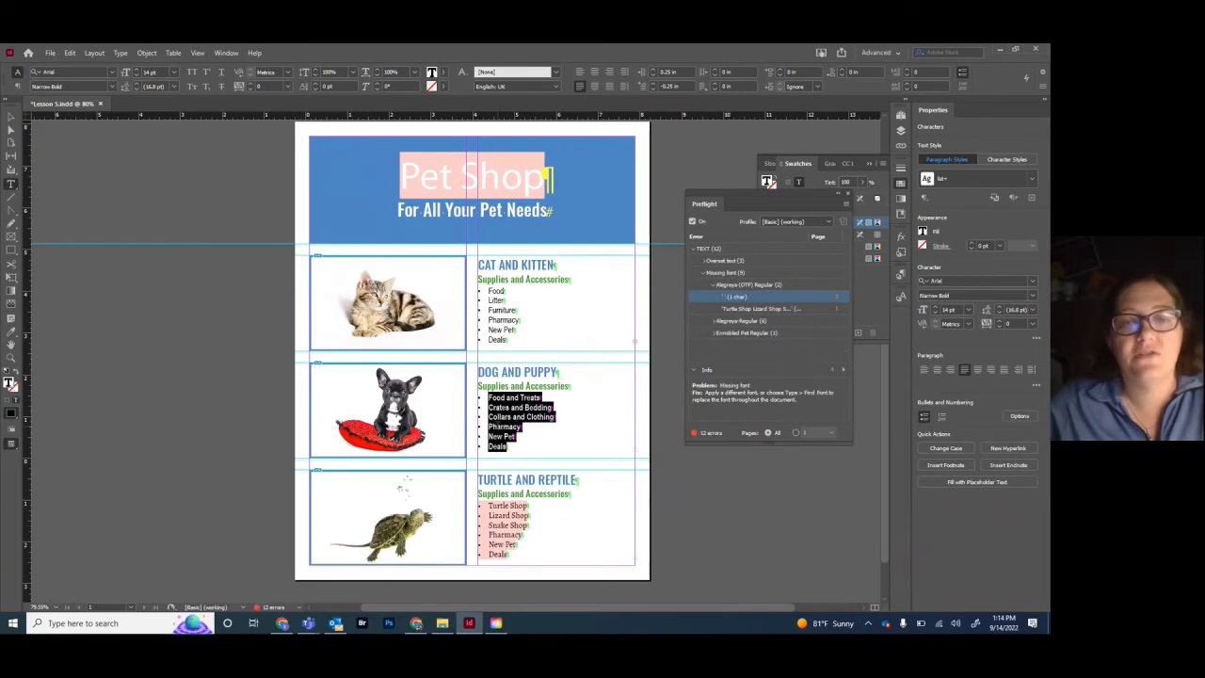
click(71, 84)
click(113, 85)
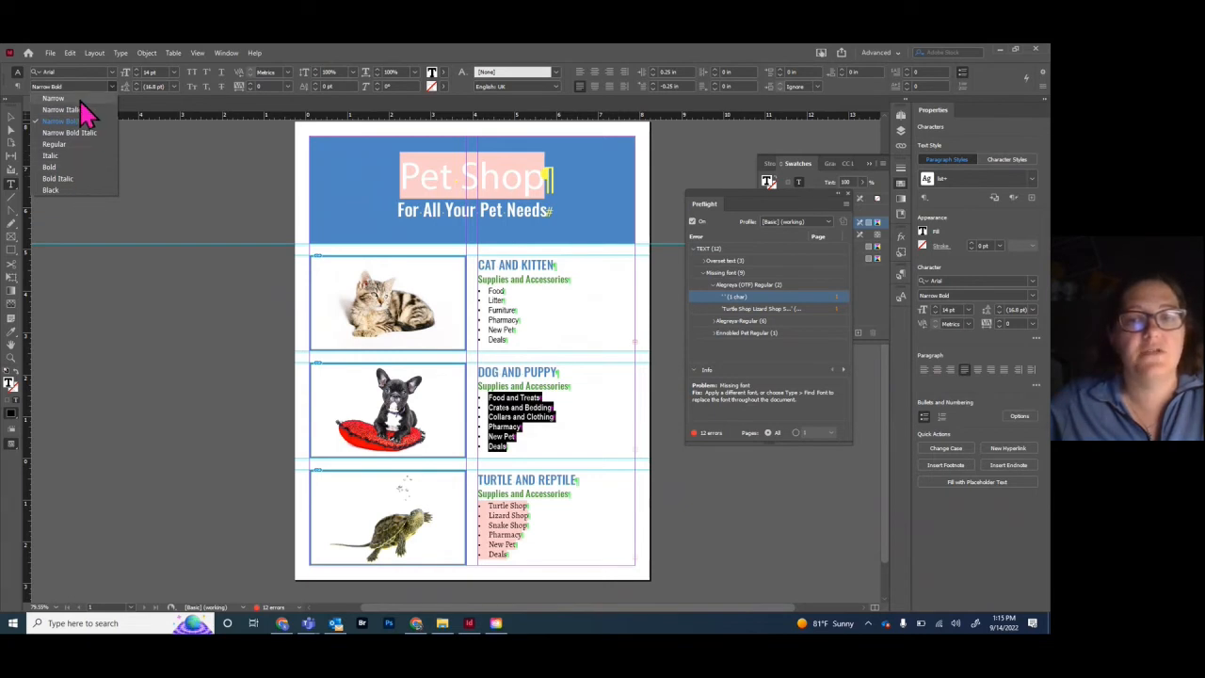
click(80, 100)
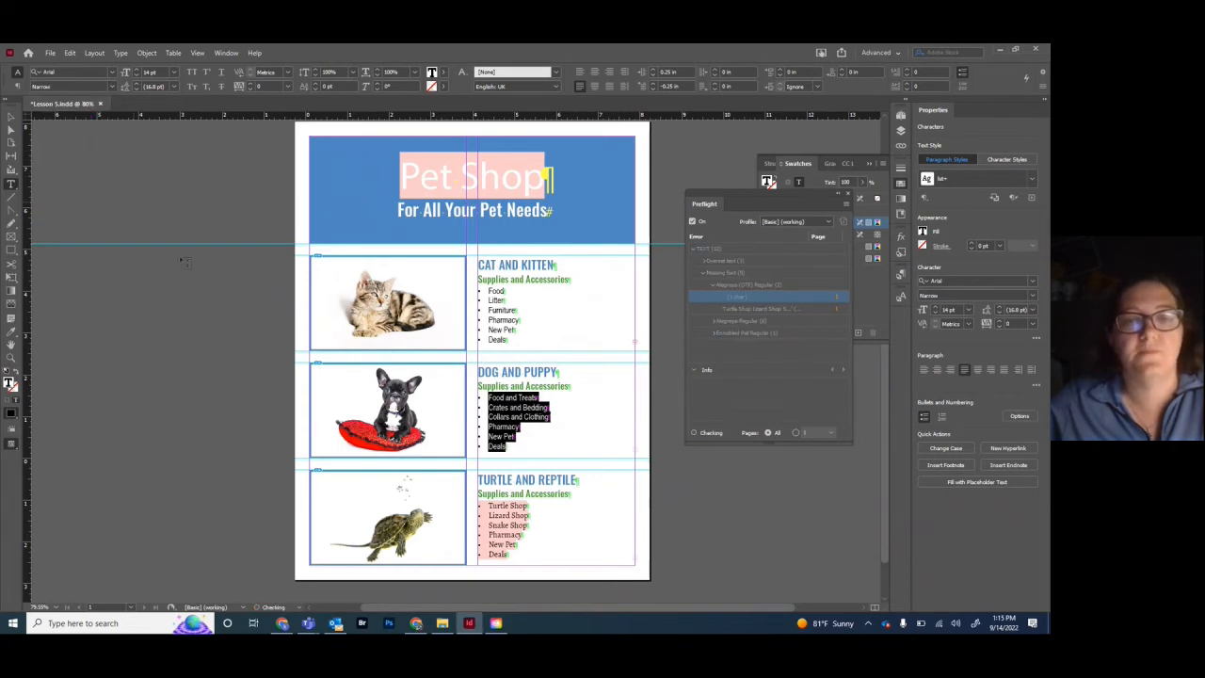
Change the font of the Turtle and Reptile bullet items to Arial Narrow and deselect the text
click(487, 506)
drag(488, 506, 510, 555)
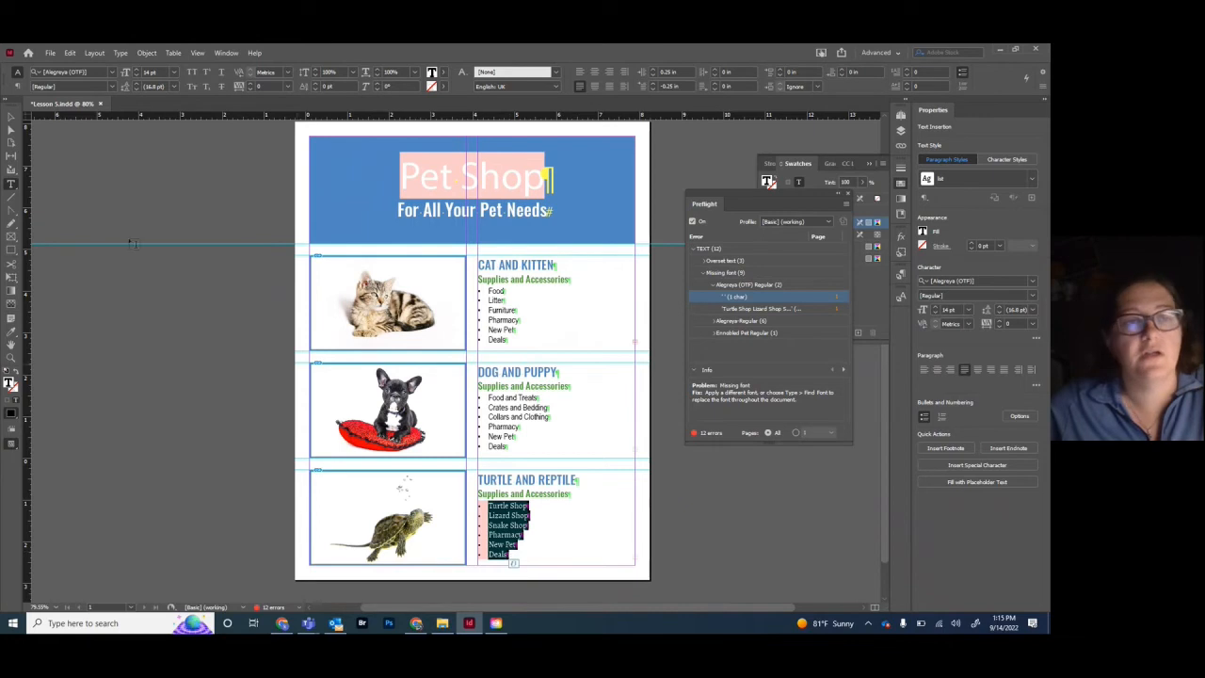
click(76, 72)
text(arial)
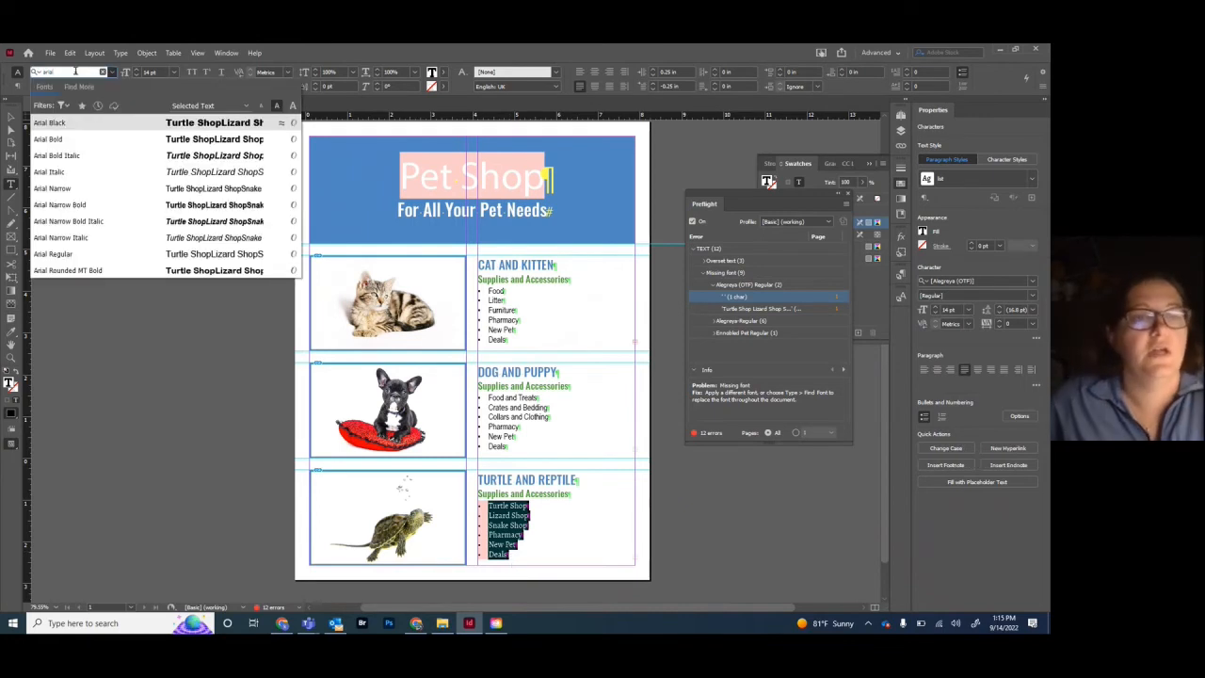
click(55, 188)
click(13, 117)
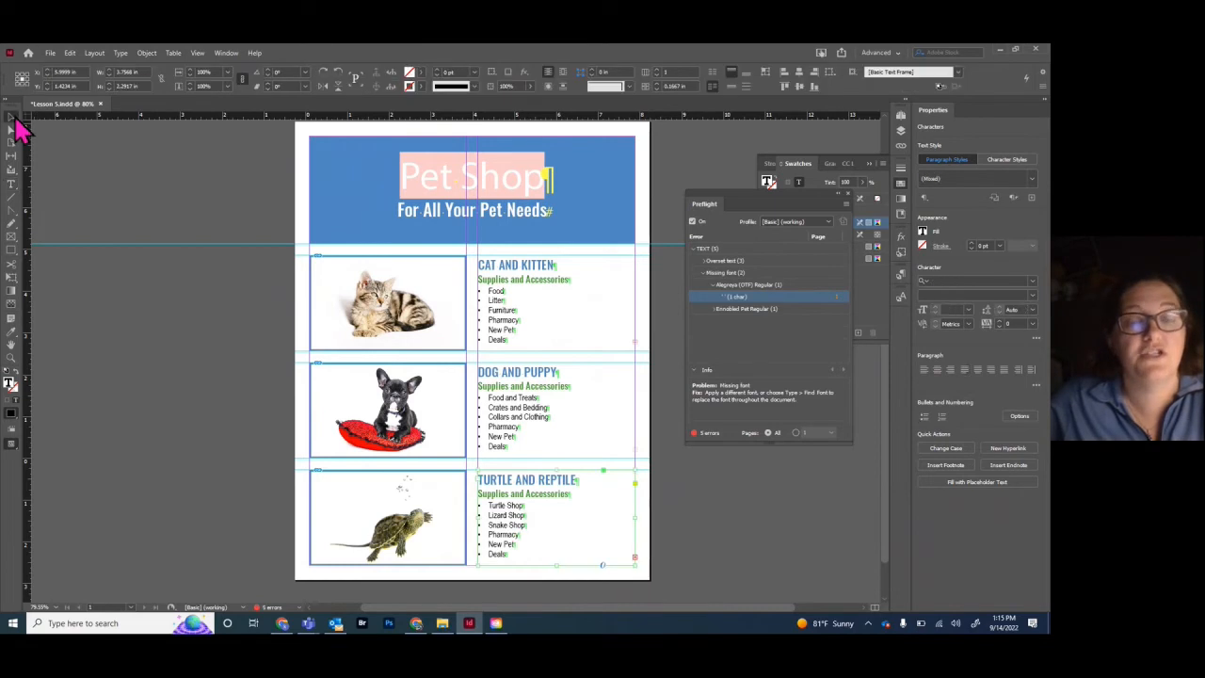
click(241, 461)
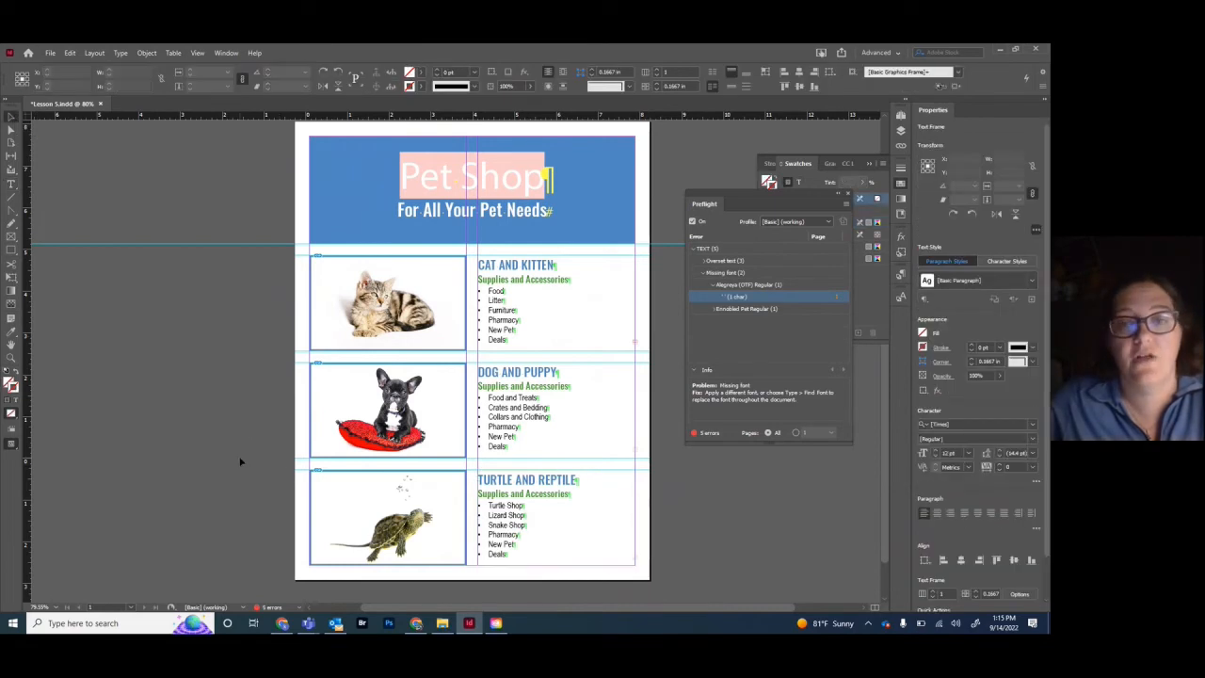
Examine the remaining missing-font errors for Alegreya (OTF) Regular and Ennobled Pet Regular, and locate the flagged Alegreya character in the flyer
click(713, 287)
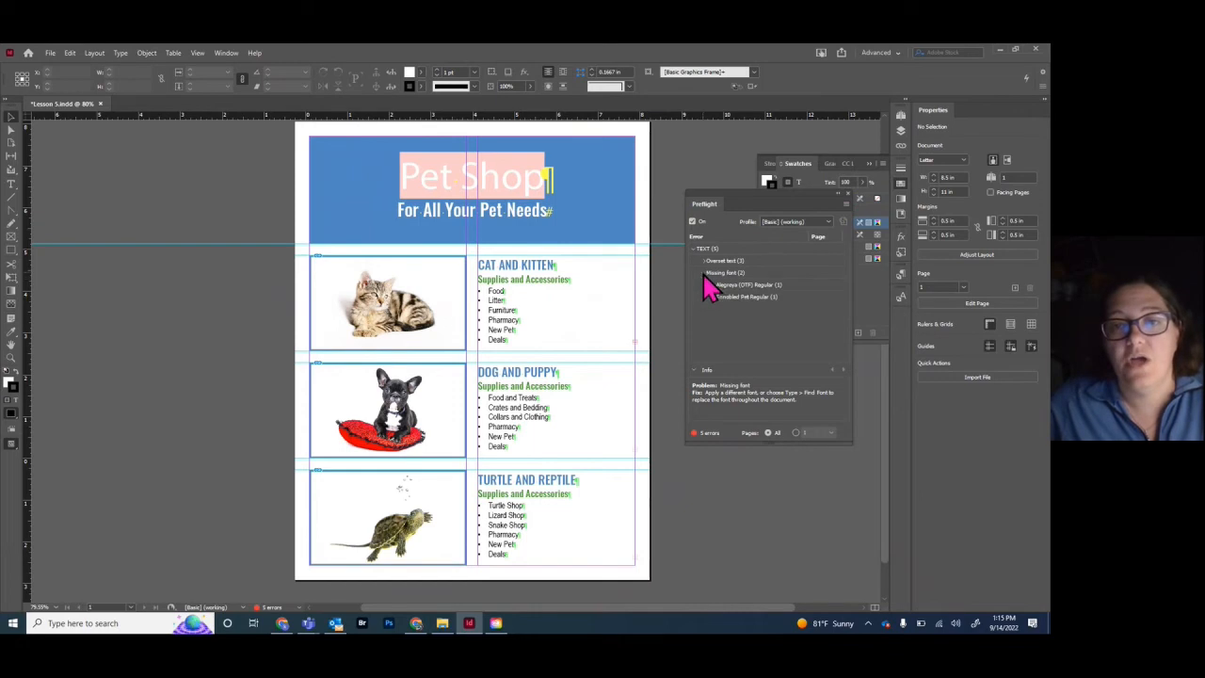
click(744, 297)
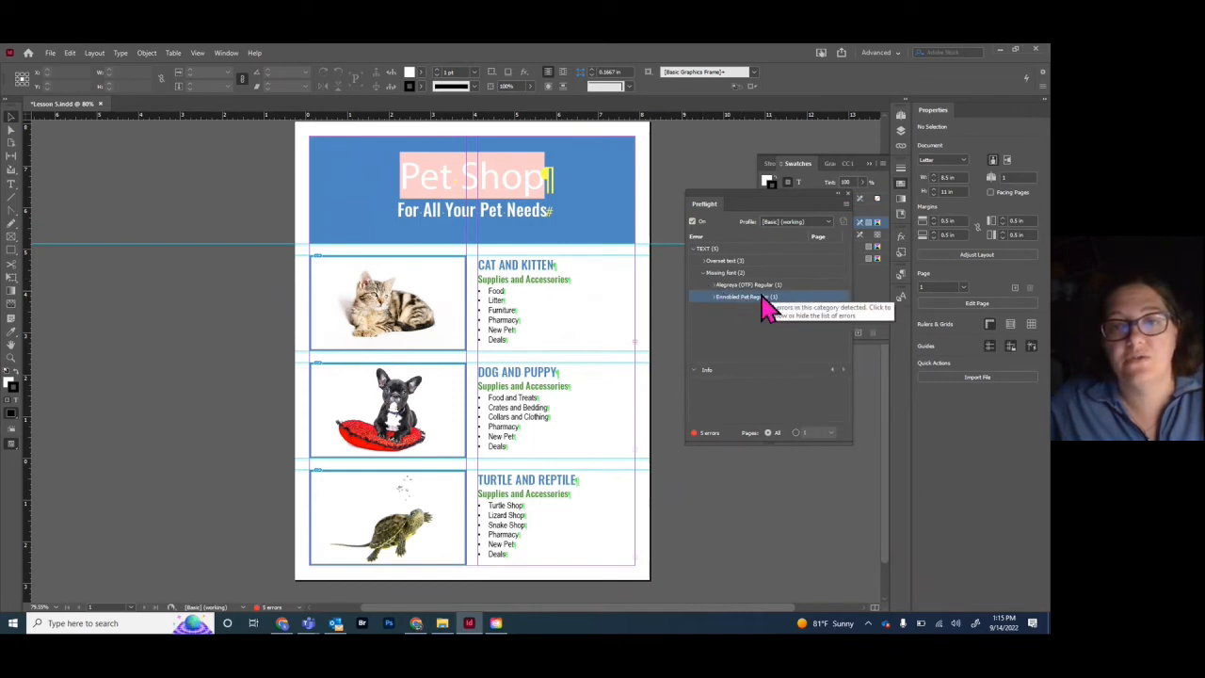
click(714, 298)
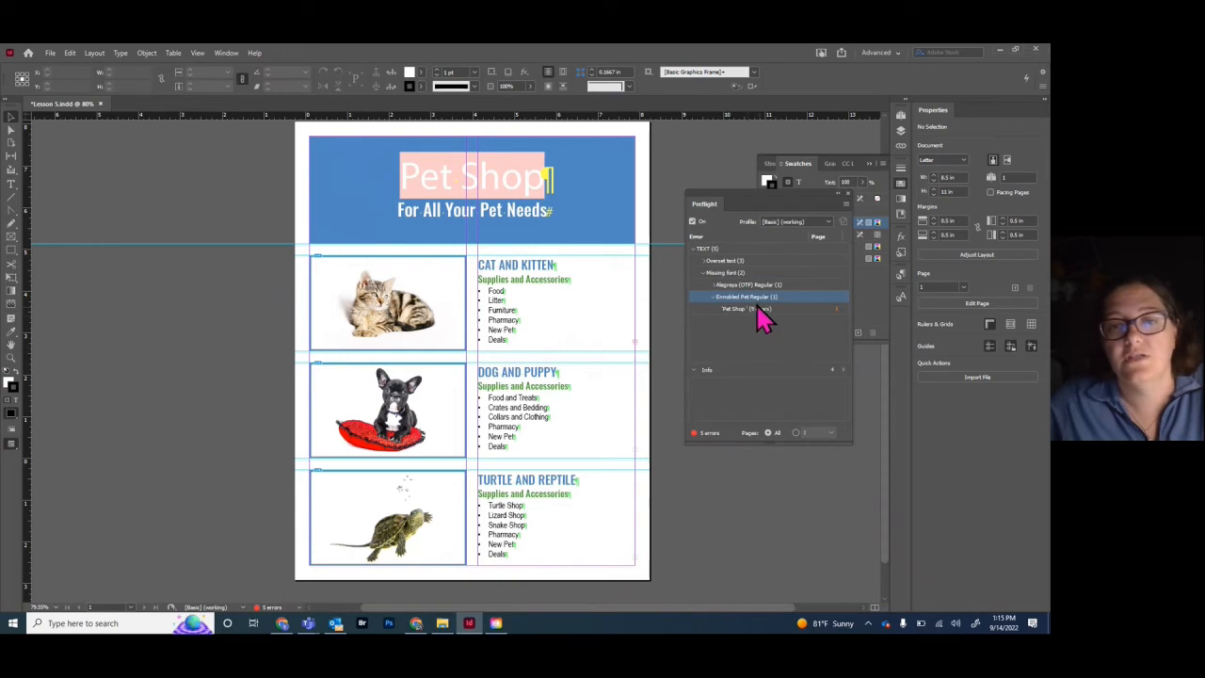
click(713, 285)
click(837, 298)
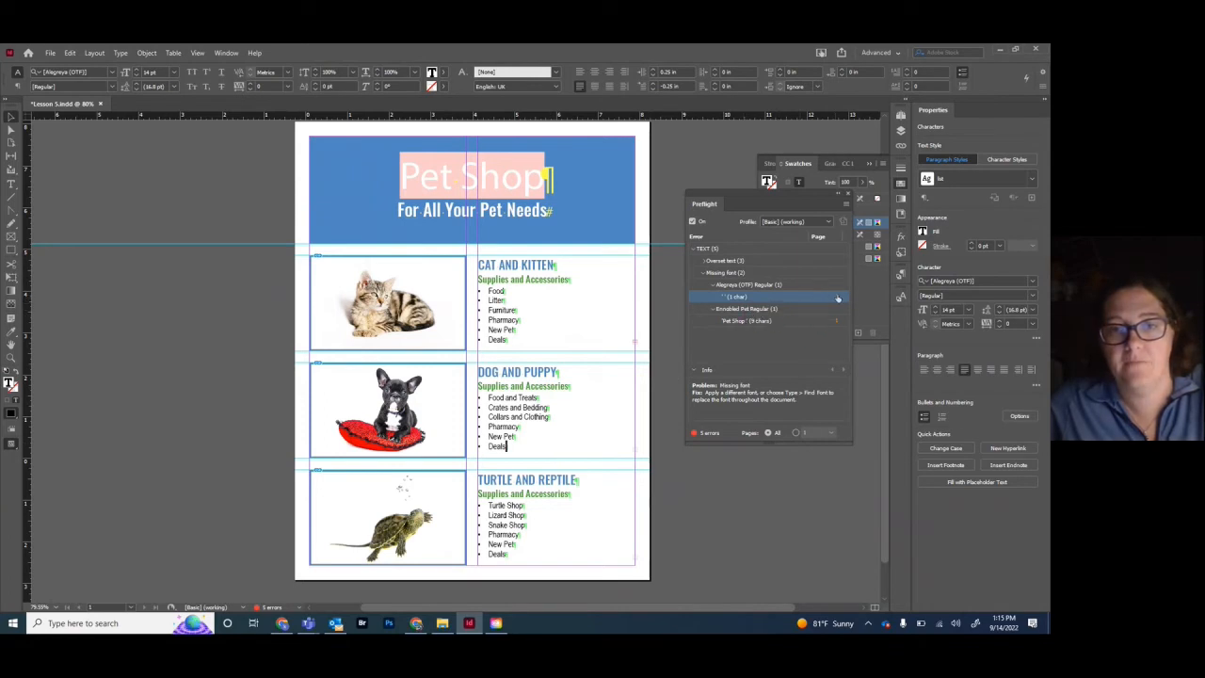
click(674, 530)
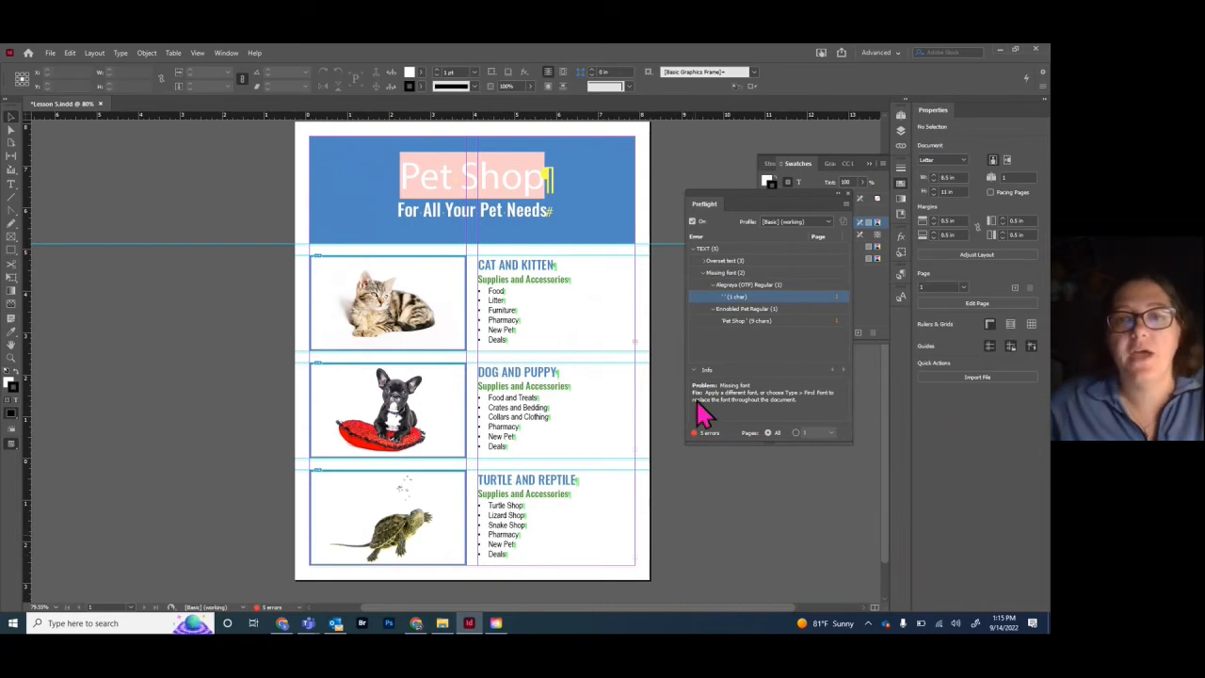
click(714, 286)
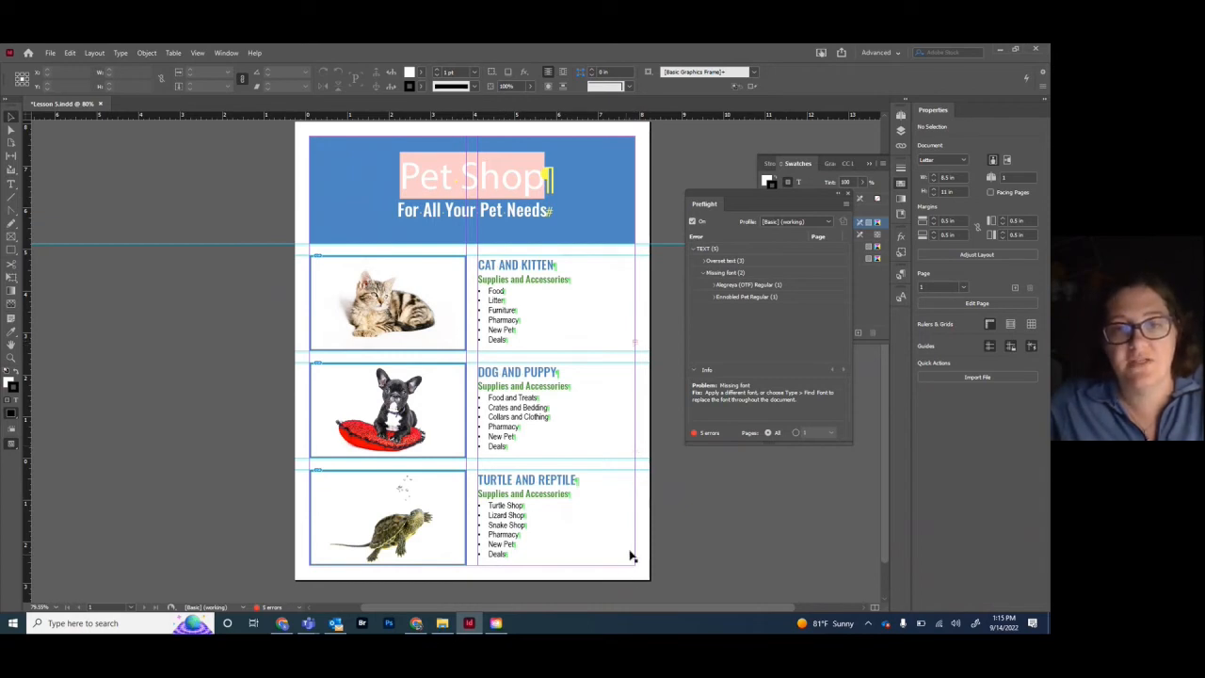
Delete the hidden overset text following the last Cat and Kitten bullet, "Deals"
click(11, 186)
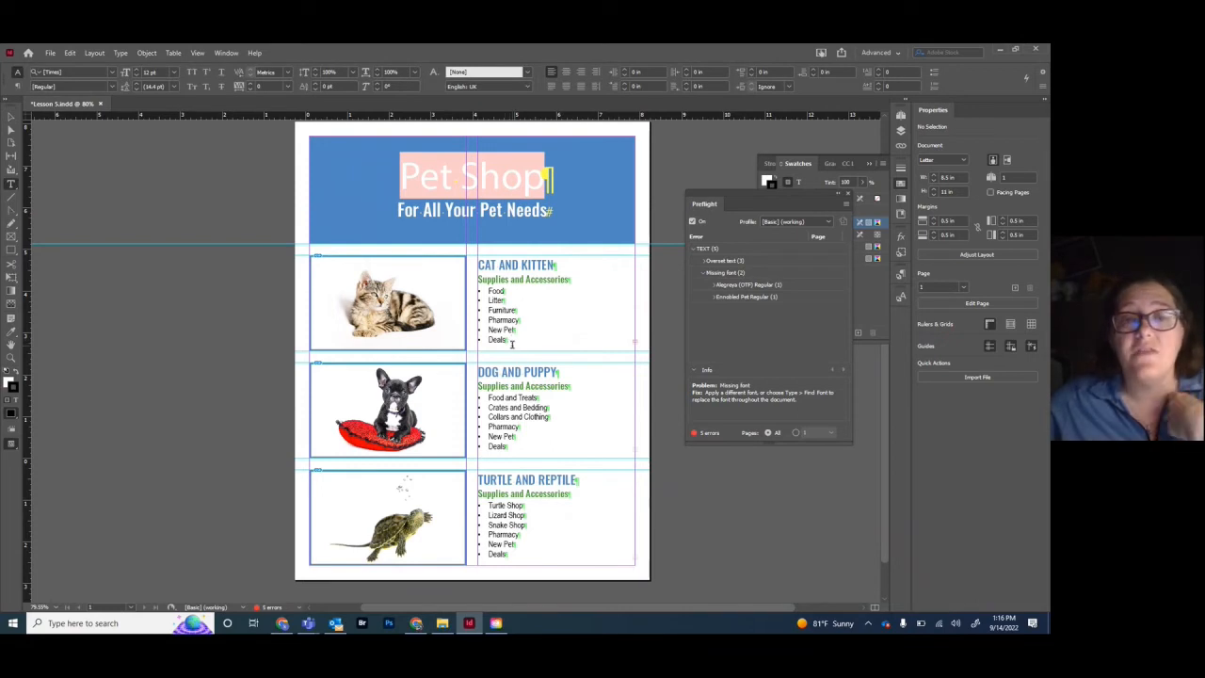
click(508, 341)
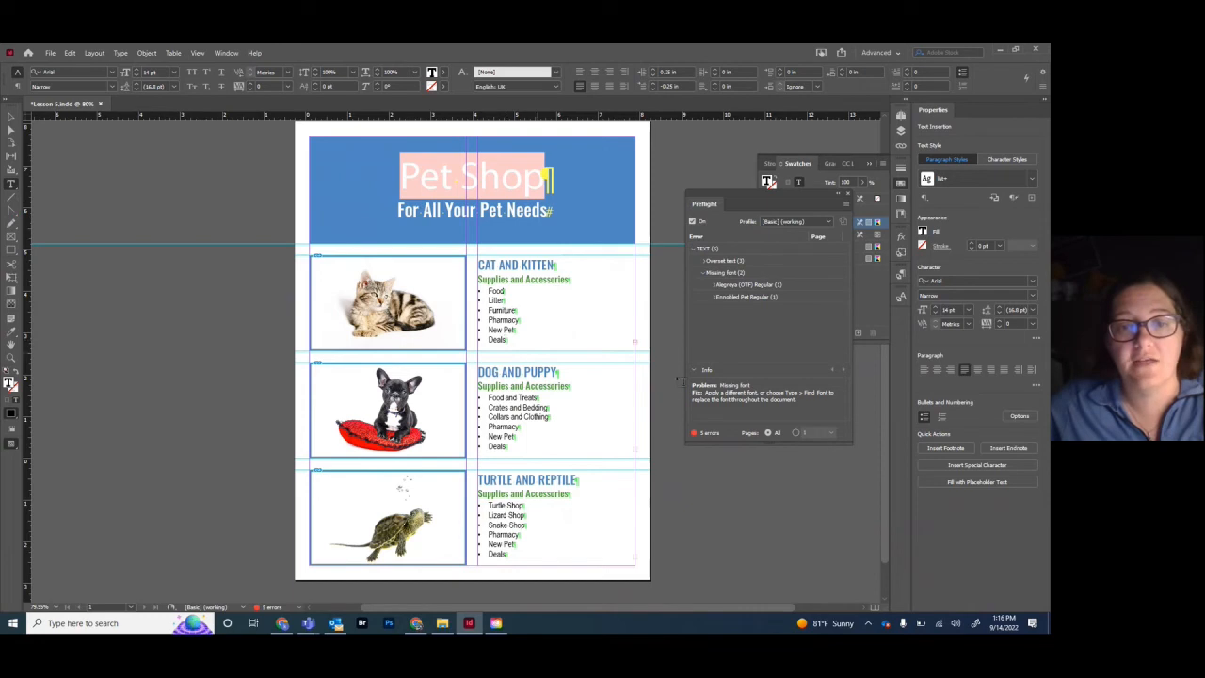
key(Delete)
key(Delete)
key(Delete)
key(Delete)
key(Delete)
key(Delete)
key(Delete)
key(Delete)
key(Delete)
key(Delete)
key(Delete)
key(Delete)
key(Delete)
key(Delete)
key(Delete)
key(Delete)
key(Delete)
key(Delete)
key(Delete)
key(Delete)
key(Delete)
key(Delete)
key(Delete)
key(Delete)
key(Delete)
key(Delete)
key(Delete)
key(Delete)
key(Delete)
key(Delete)
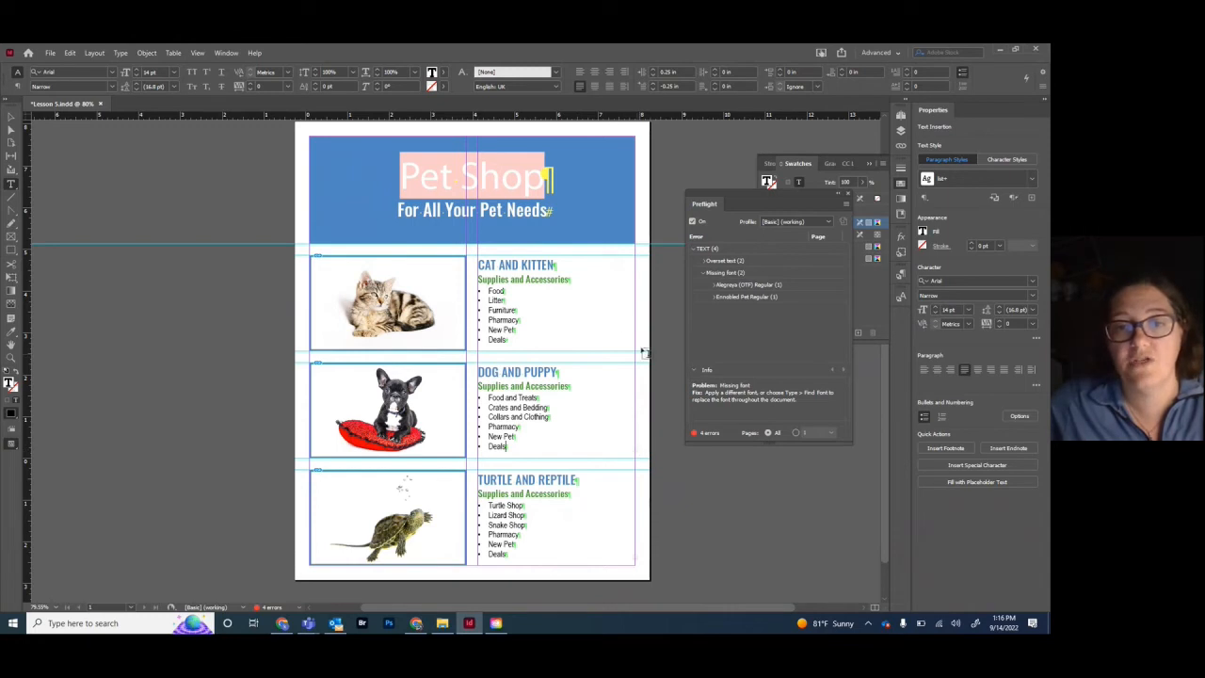
Remove the leftover overset placeholder text after "Deals" in the Dog and Puppy list
key(Delete)
key(Delete)
key(Delete)
key(Delete)
key(Delete)
key(Delete)
key(Delete)
key(Delete)
key(Delete)
key(Delete)
key(Delete)
key(Delete)
key(Delete)
key(Delete)
key(Delete)
key(Delete)
key(Delete)
key(Delete)
key(Delete)
key(Delete)
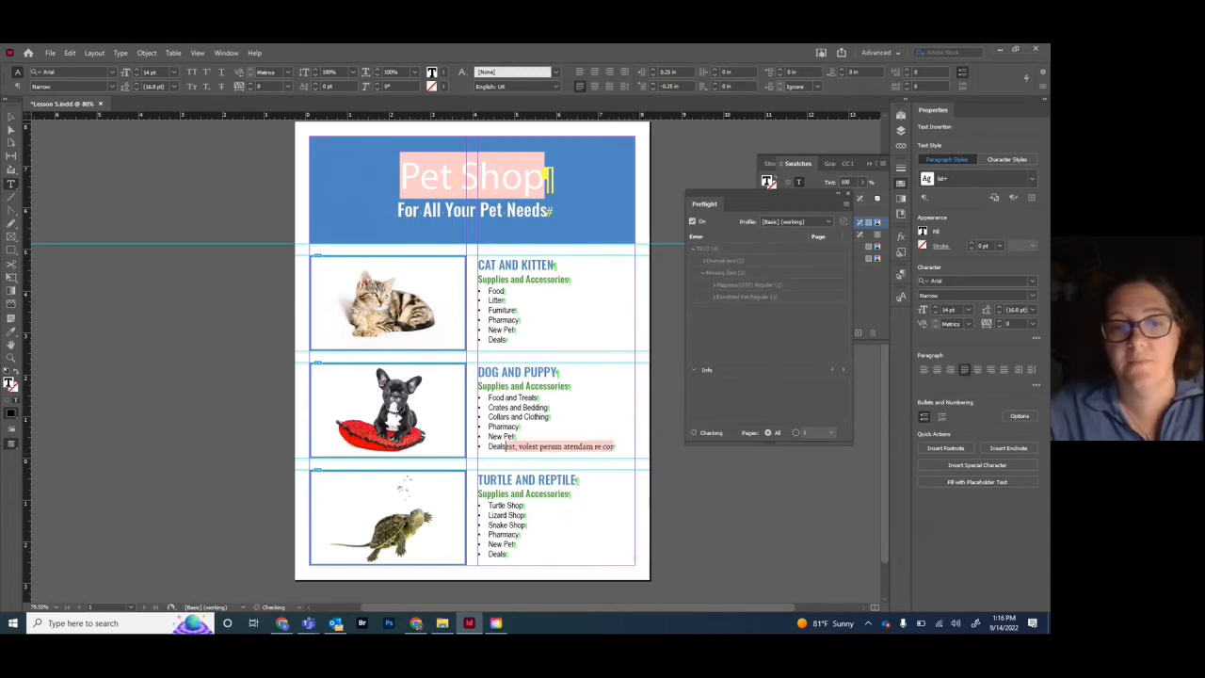
key(Delete)
key(Delete)
key(Delete)
key(Delete)
key(Delete)
key(Delete)
key(Delete)
key(Delete)
key(Delete)
key(Delete)
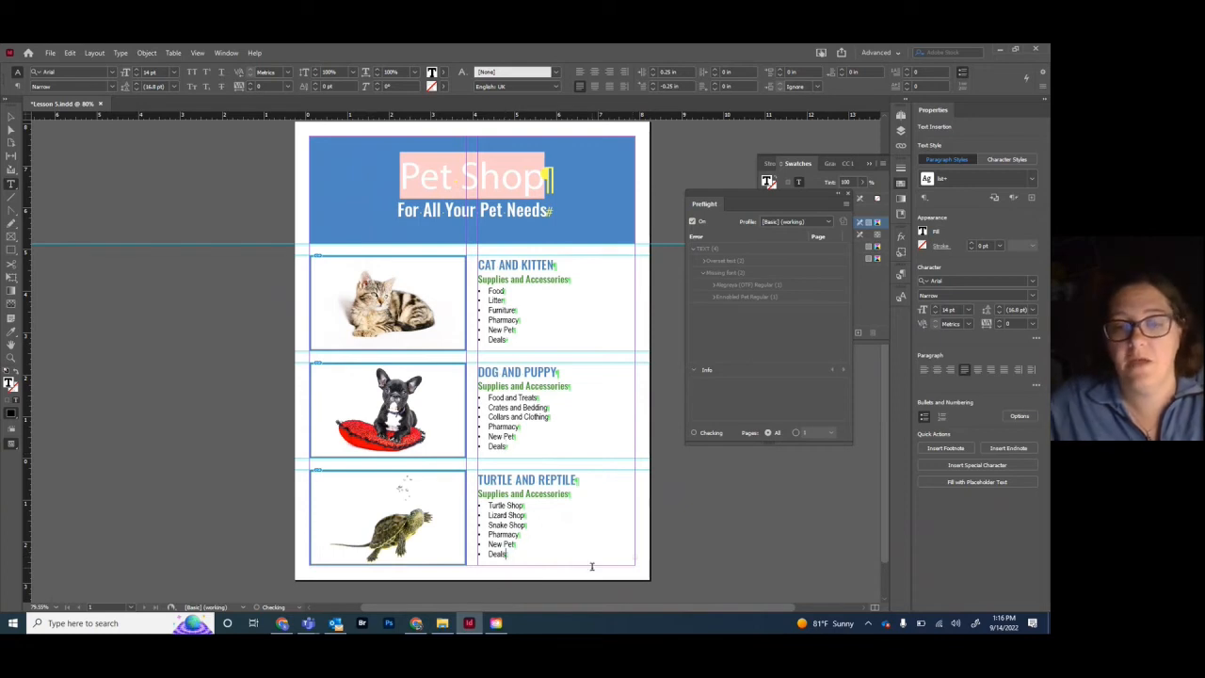
Clear the overset text after "Deals" in the Turtle and Reptile list and deselect the text frame
click(505, 554)
key(Delete)
key(Delete)
key(Delete)
key(Delete)
key(Delete)
key(Delete)
key(Delete)
key(Delete)
key(Delete)
key(Delete)
key(Delete)
key(Delete)
key(Delete)
key(Delete)
key(Delete)
key(Delete)
key(Delete)
key(Delete)
key(Delete)
key(Delete)
key(Delete)
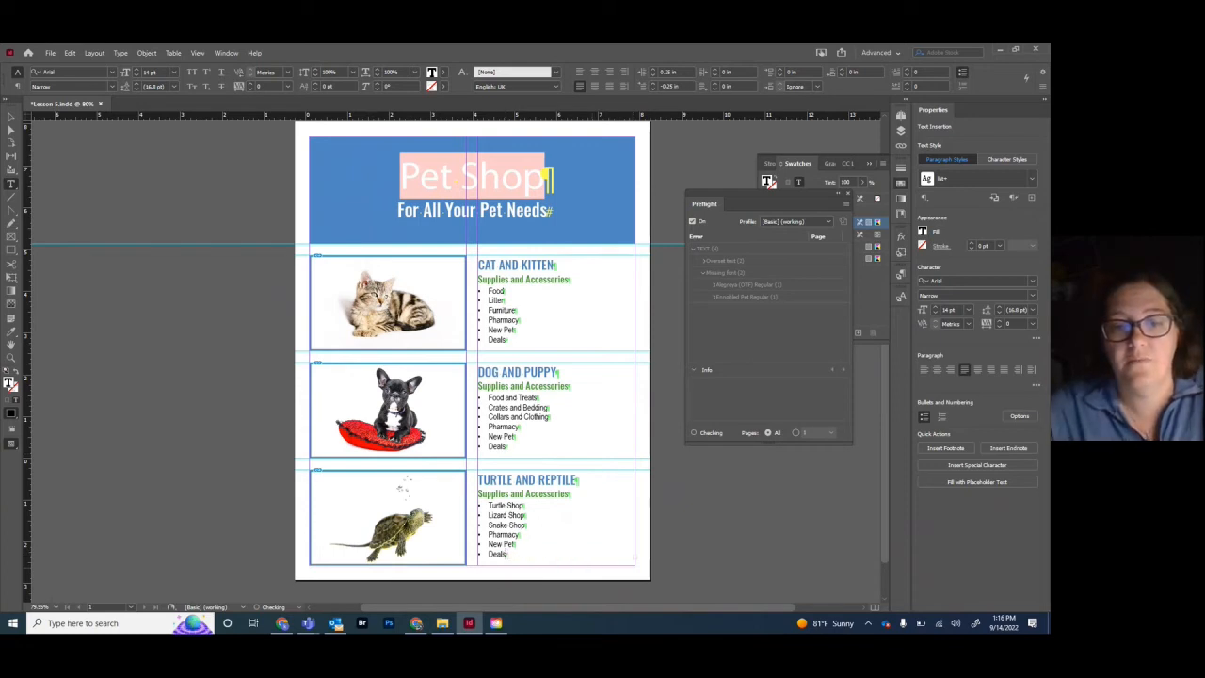
click(12, 116)
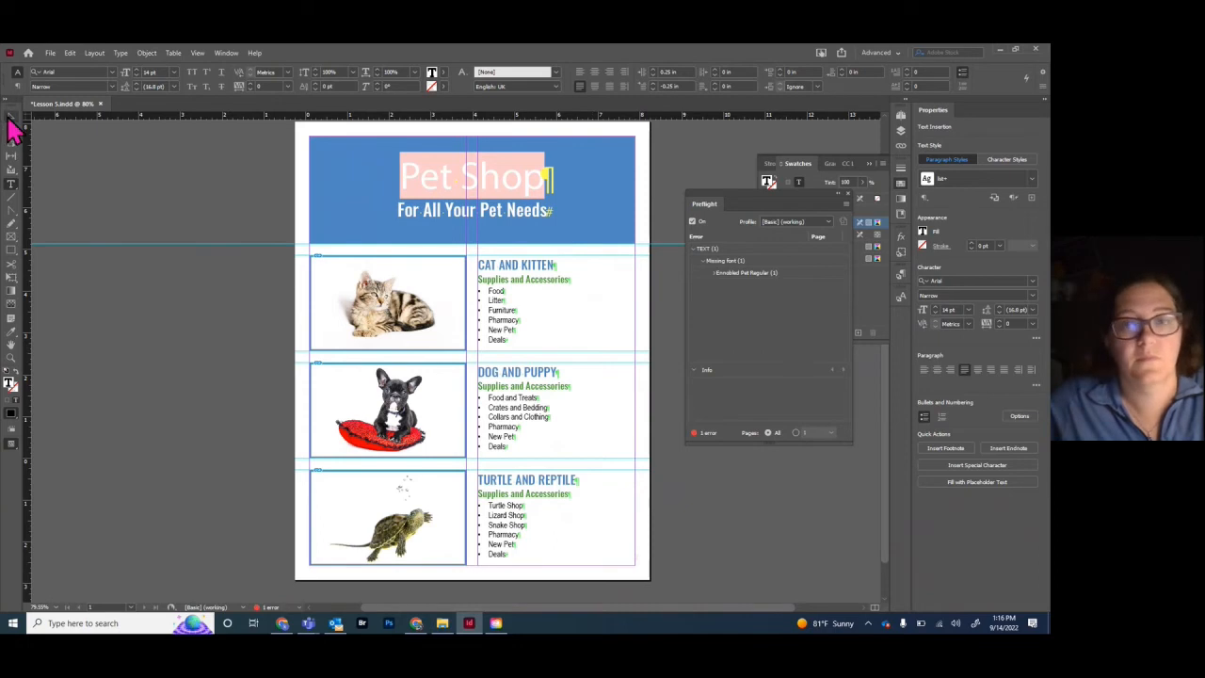
click(144, 288)
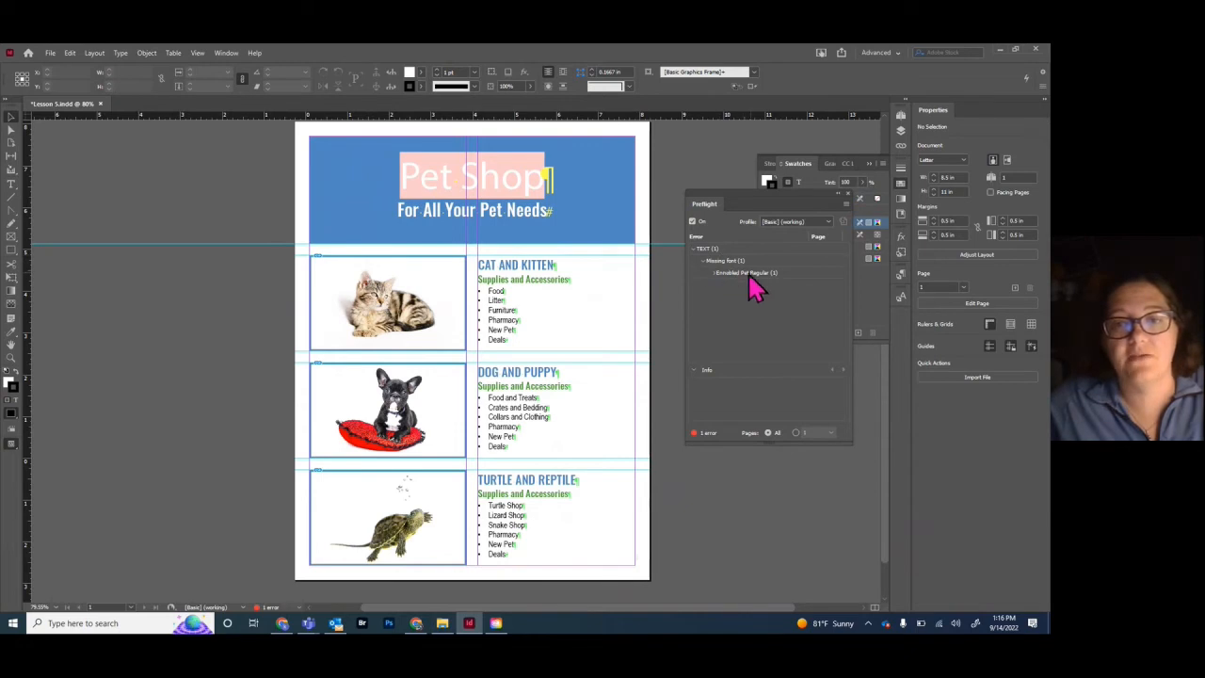
Examine which text the Ennobled Pet Regular missing-font error refers to, and collapse the error list
click(715, 273)
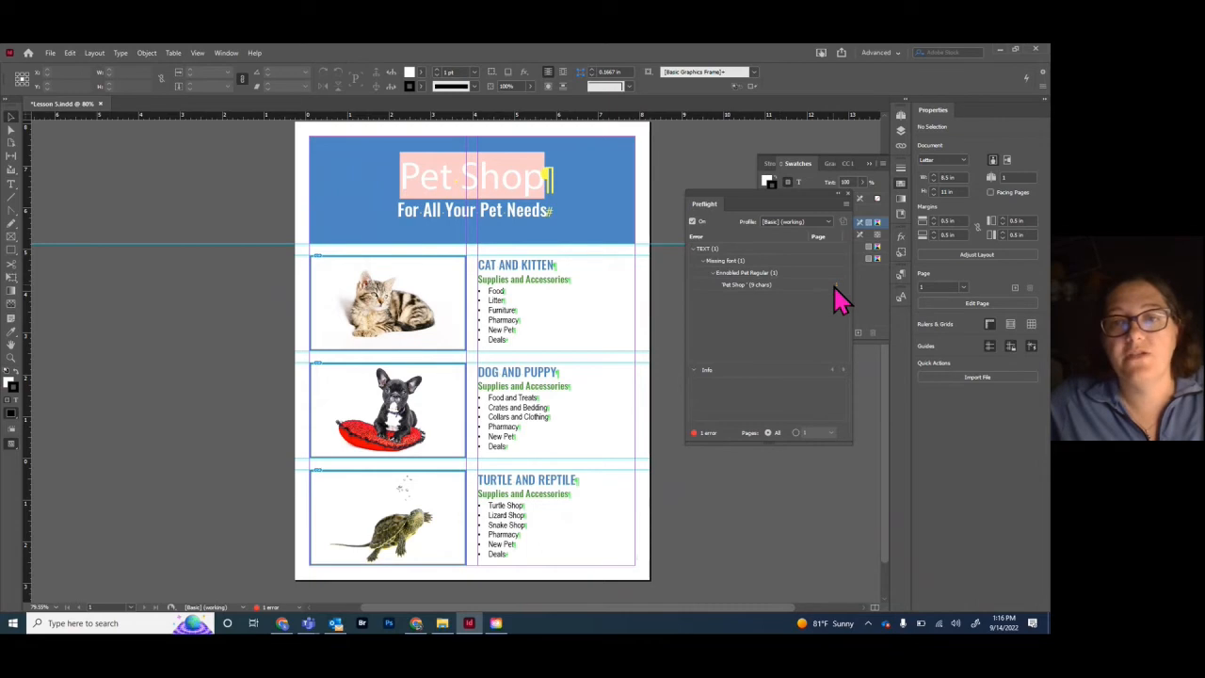
click(703, 265)
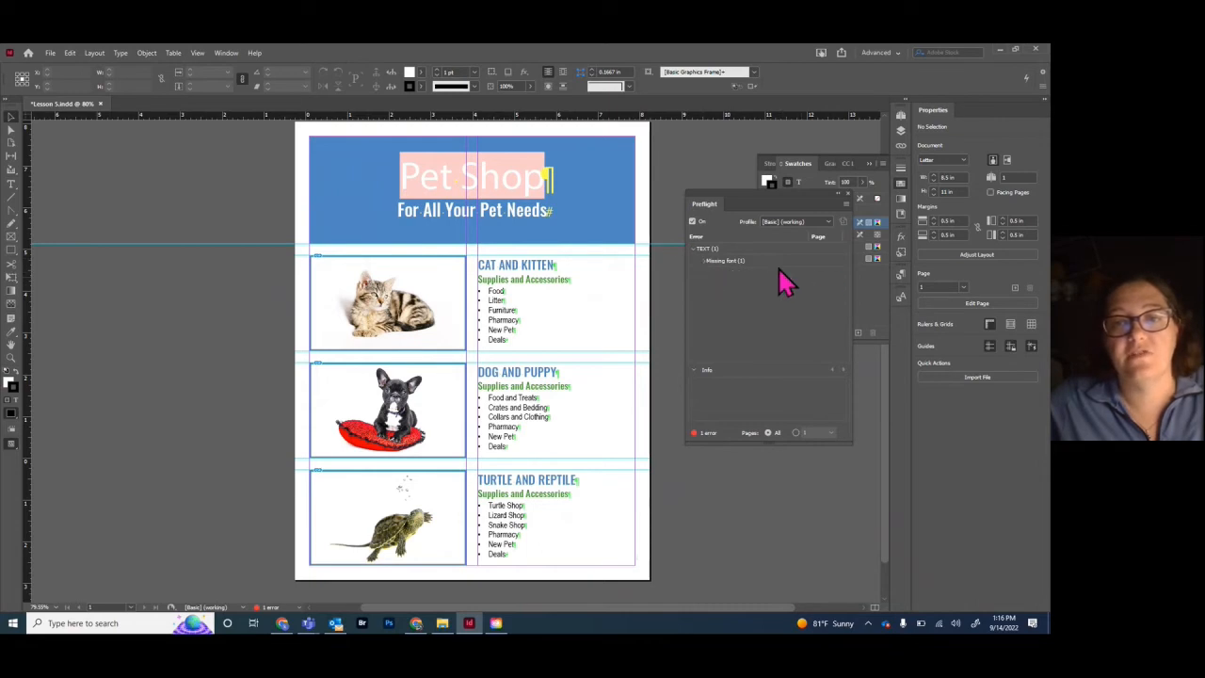
click(694, 249)
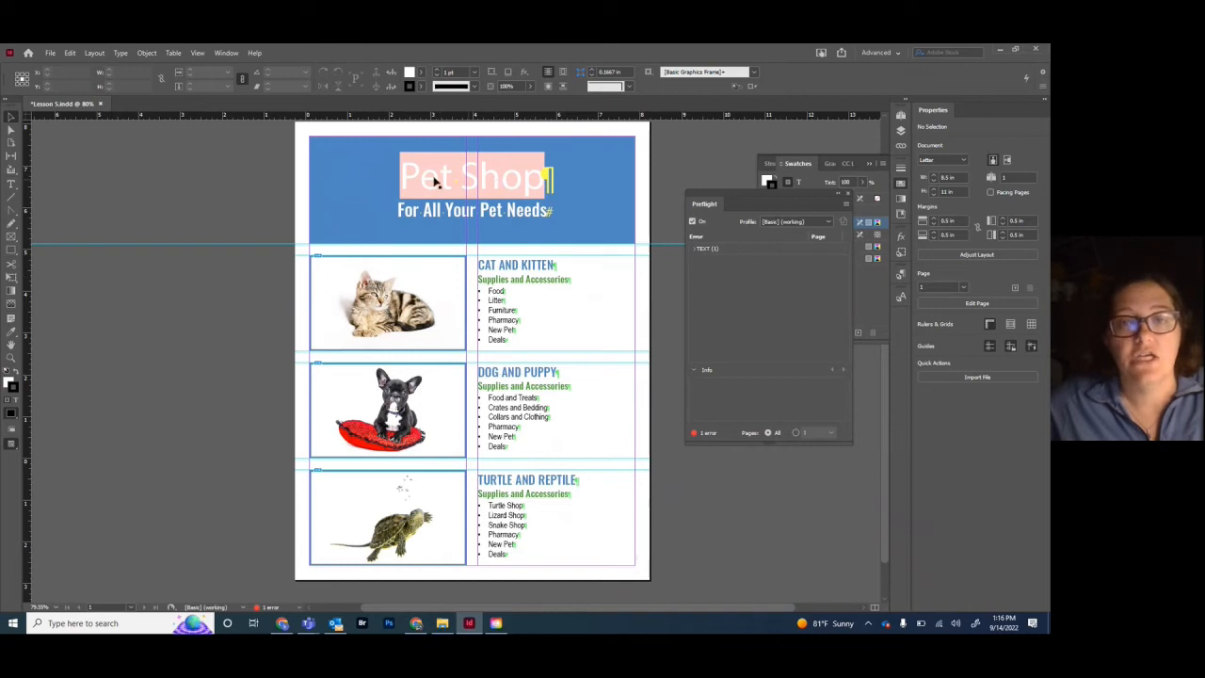
Select the whole "Pet Shop" title line and look through the available fonts for a replacement without applying one
click(12, 184)
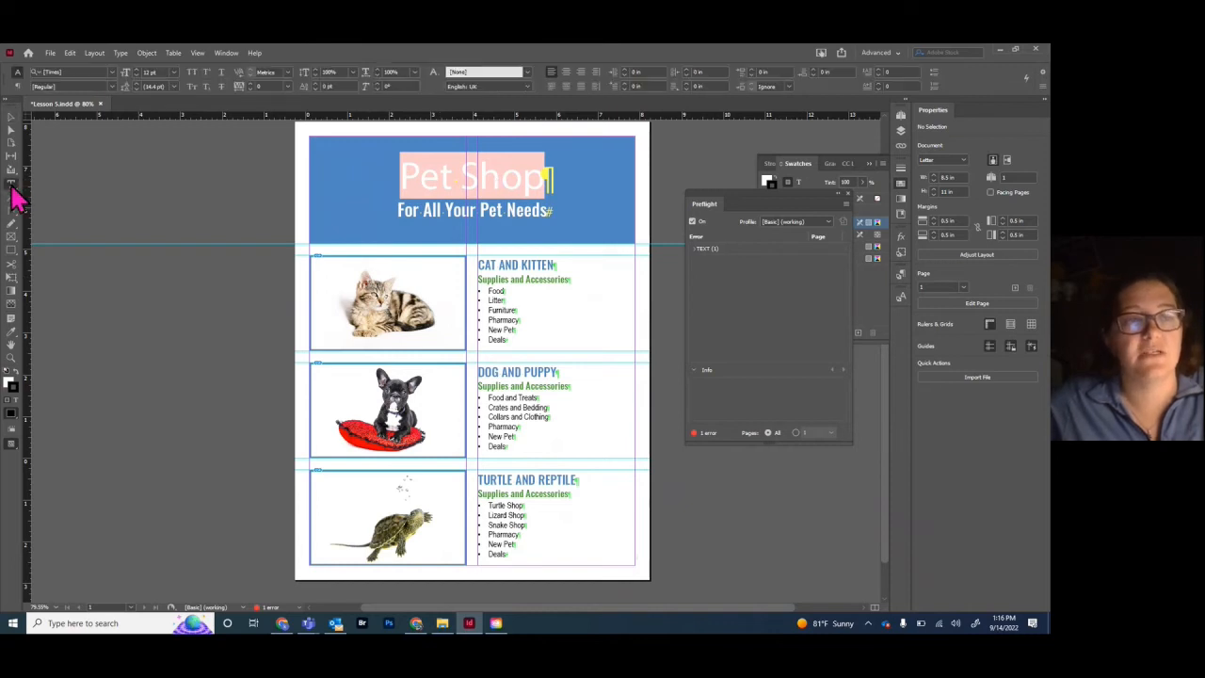
click(439, 174)
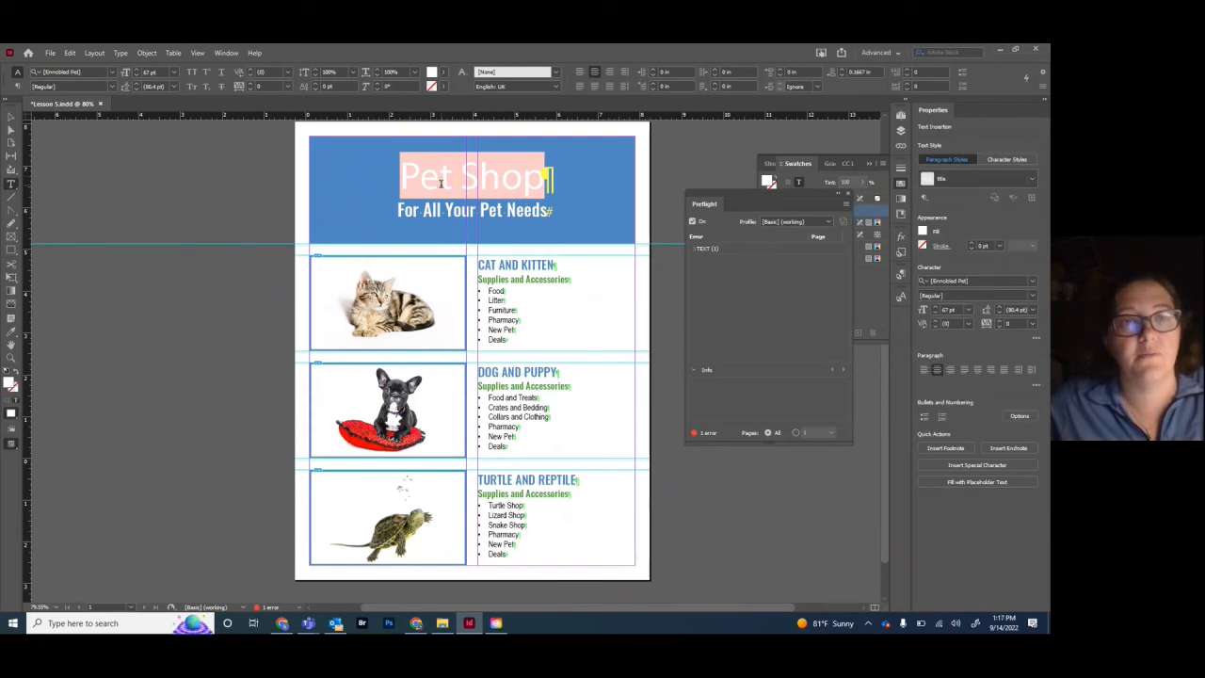
double_click(440, 179)
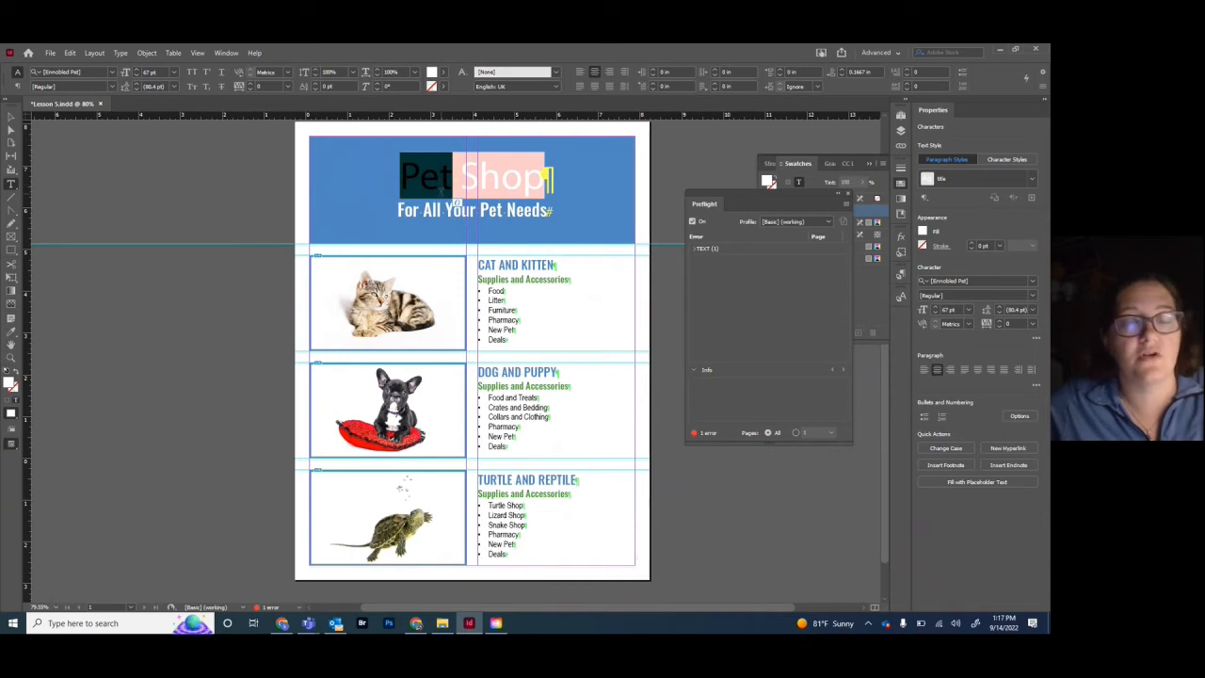
triple_click(440, 177)
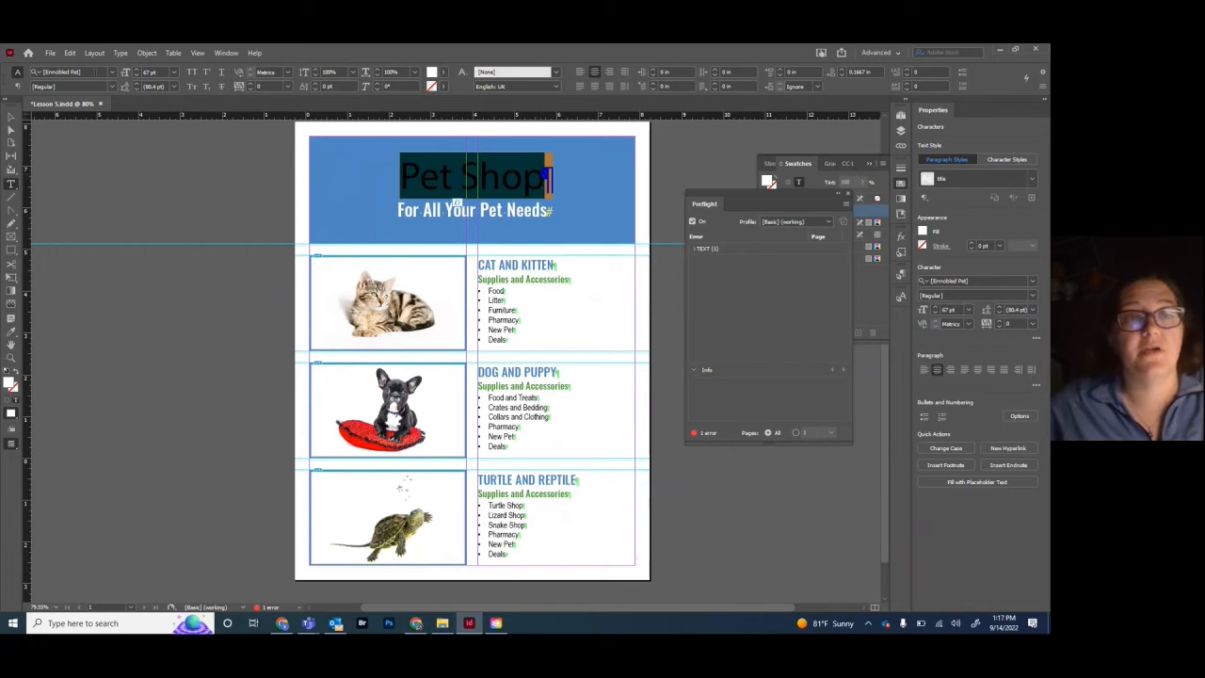
click(111, 73)
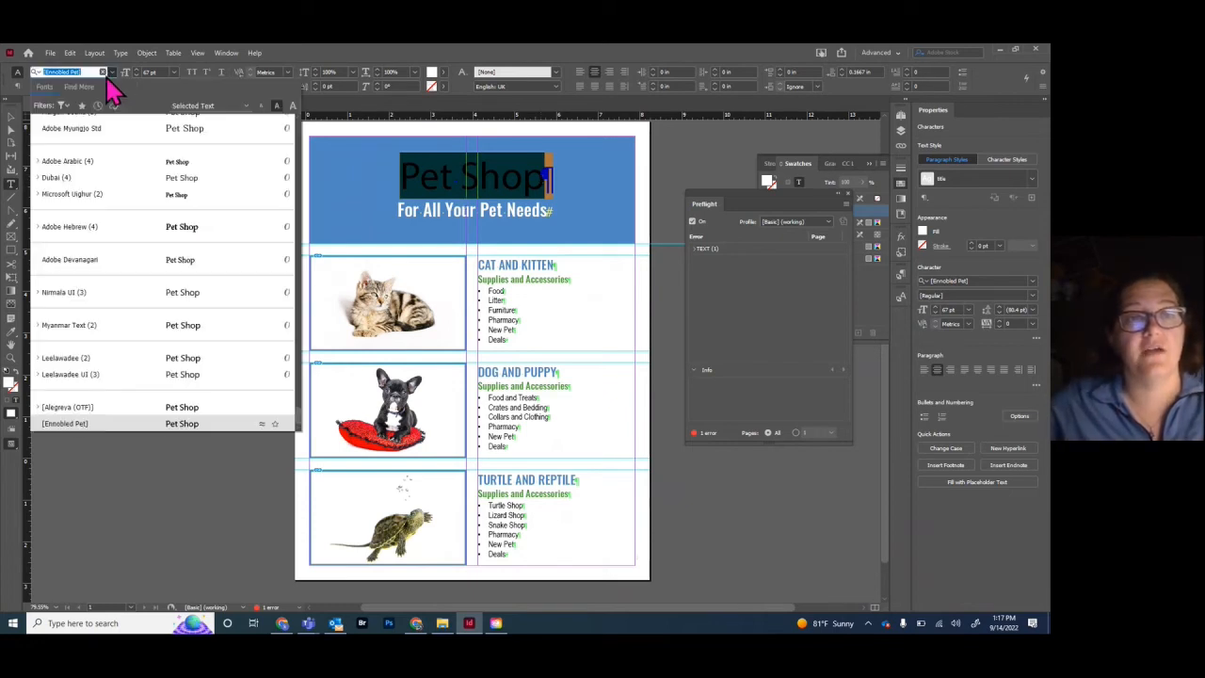
scroll(132, 189, up, 1)
scroll(150, 243, up, 5)
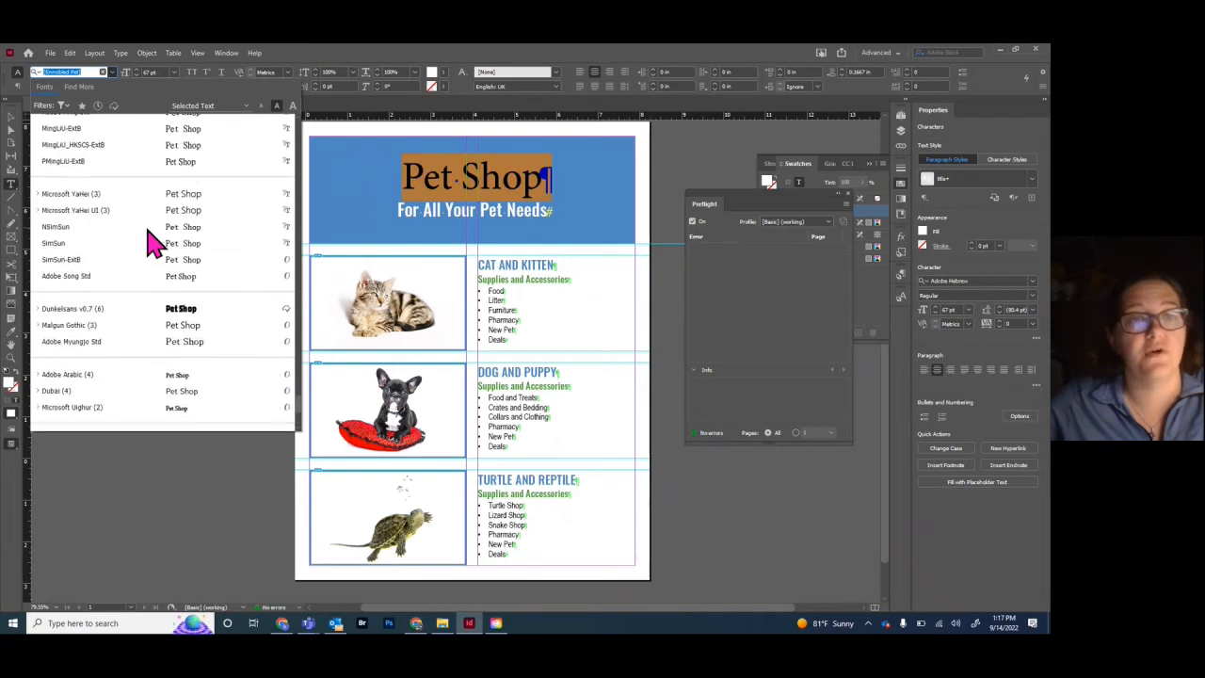
scroll(151, 243, up, 10)
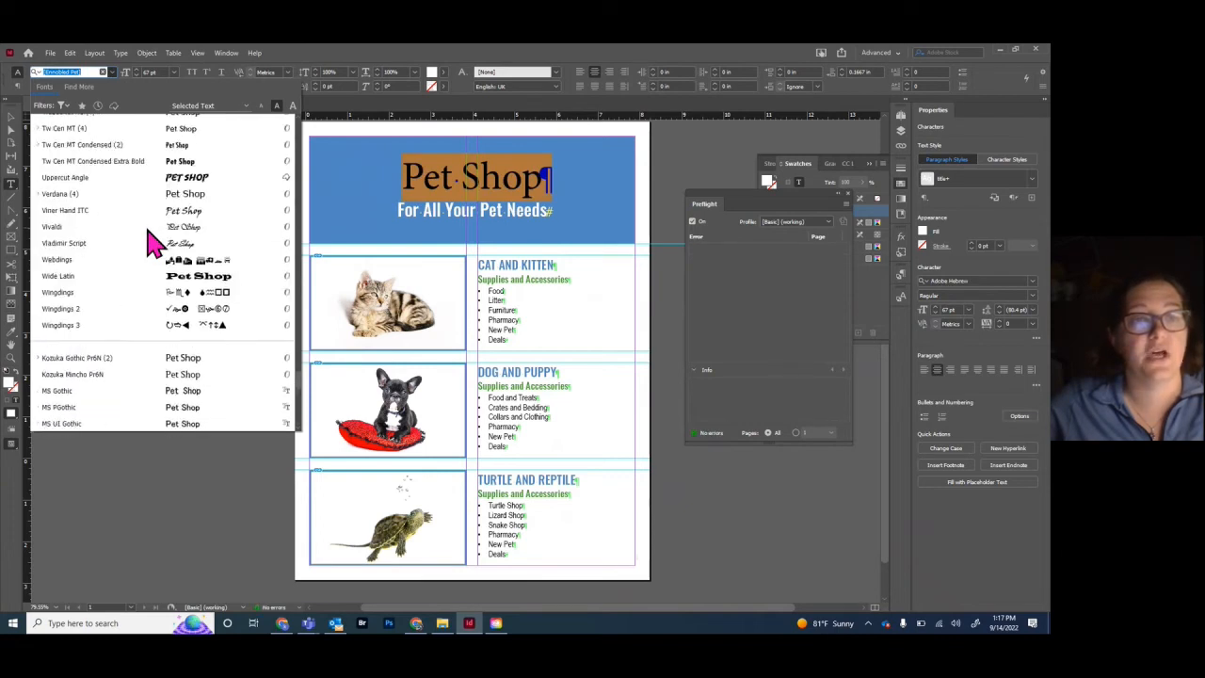
scroll(151, 243, up, 8)
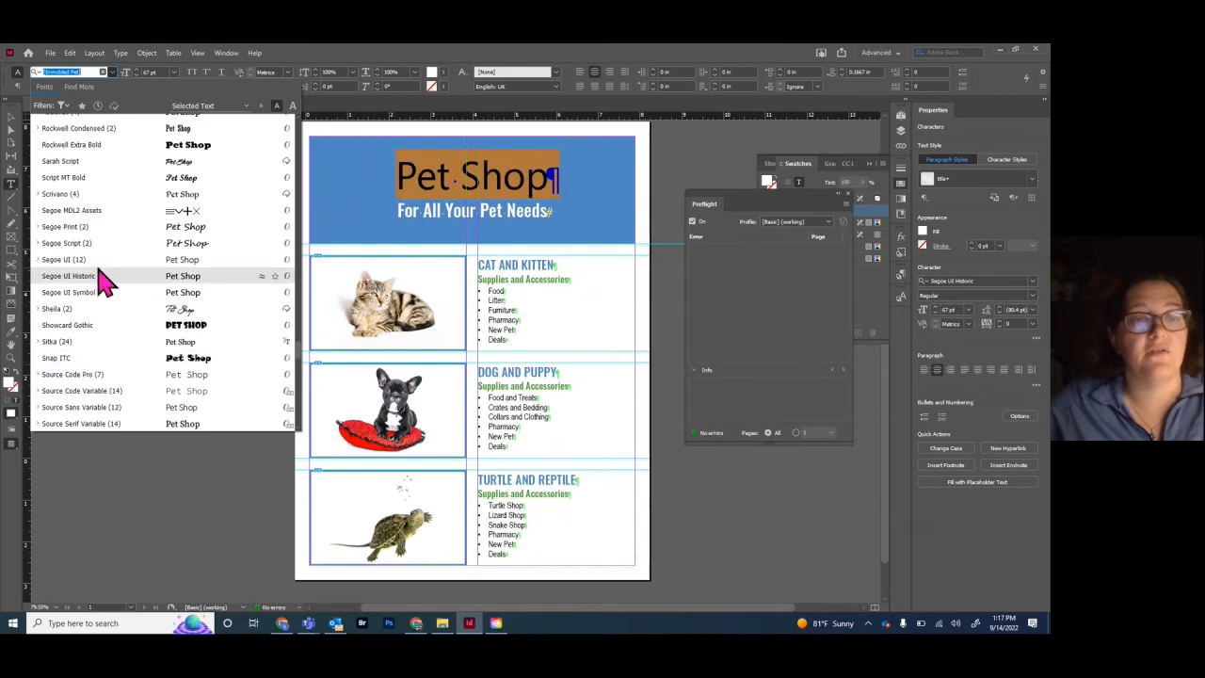
scroll(113, 269, up, 1)
scroll(116, 266, down, 2)
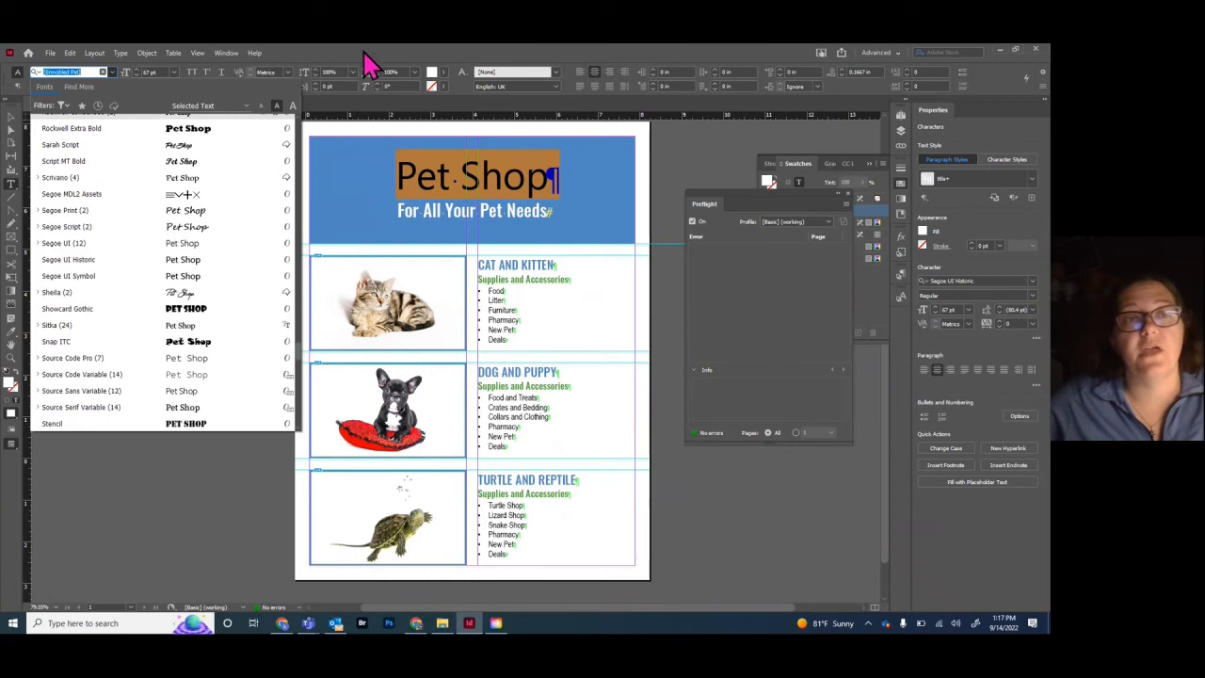
click(84, 72)
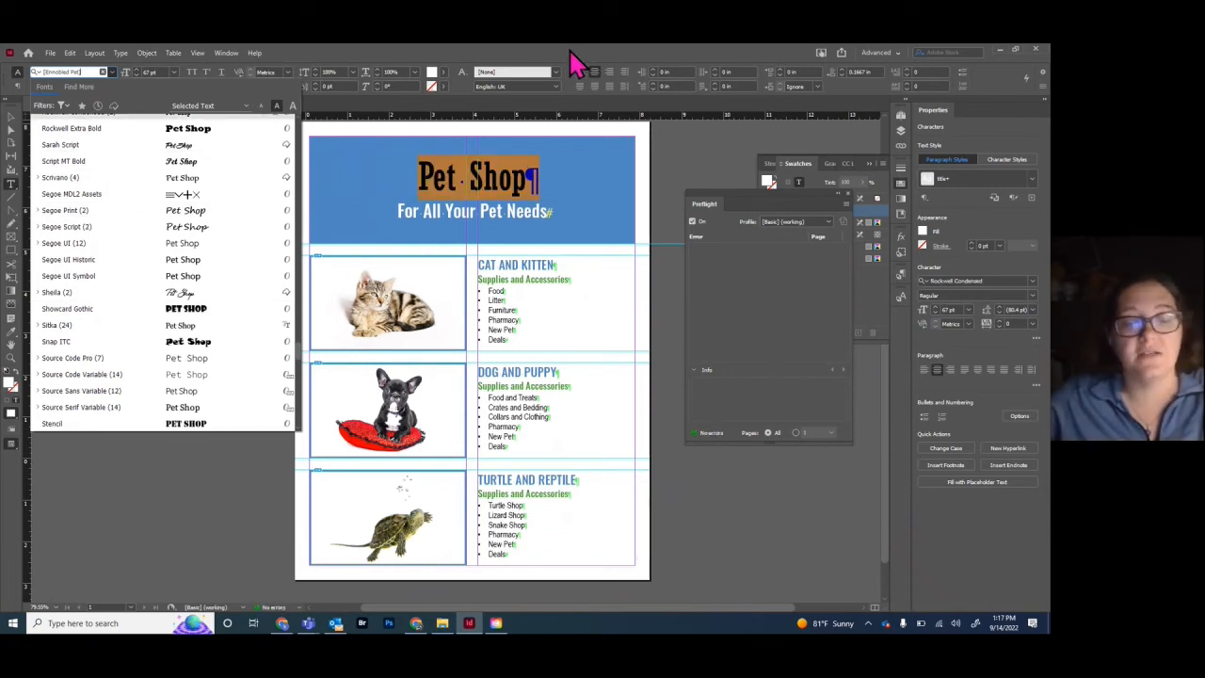
key(Return)
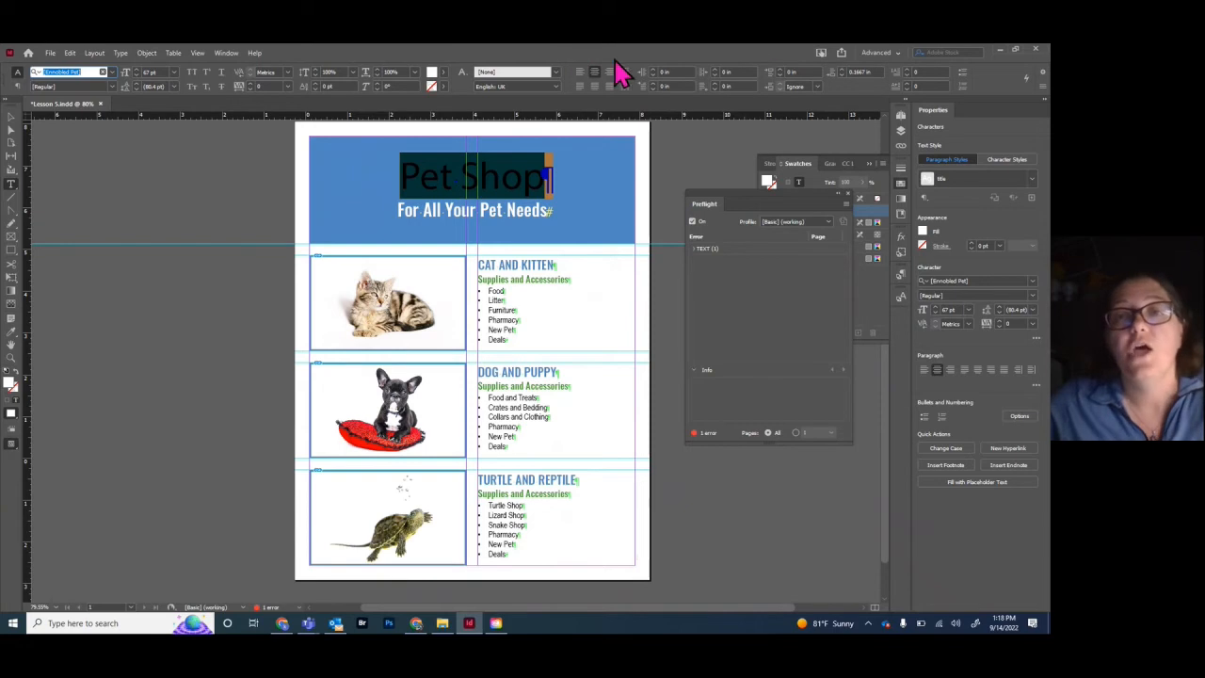
Minimize InDesign, reopen Creative Cloud Desktop and go to its font management page
click(1003, 52)
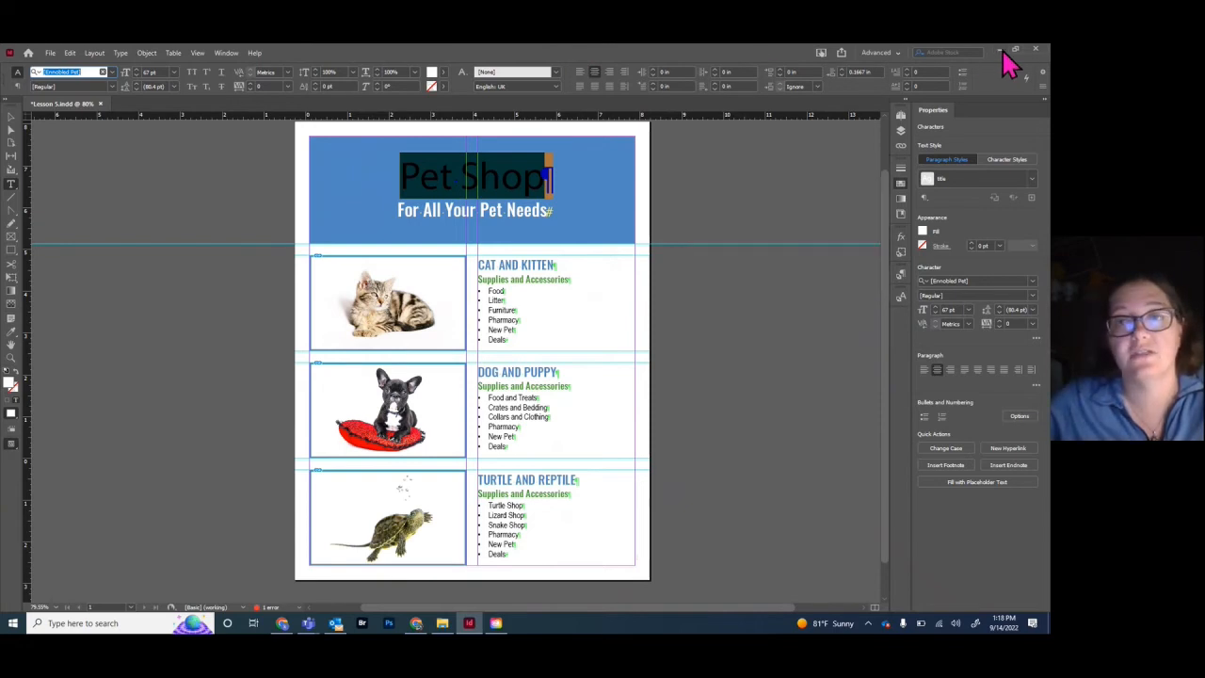
click(994, 54)
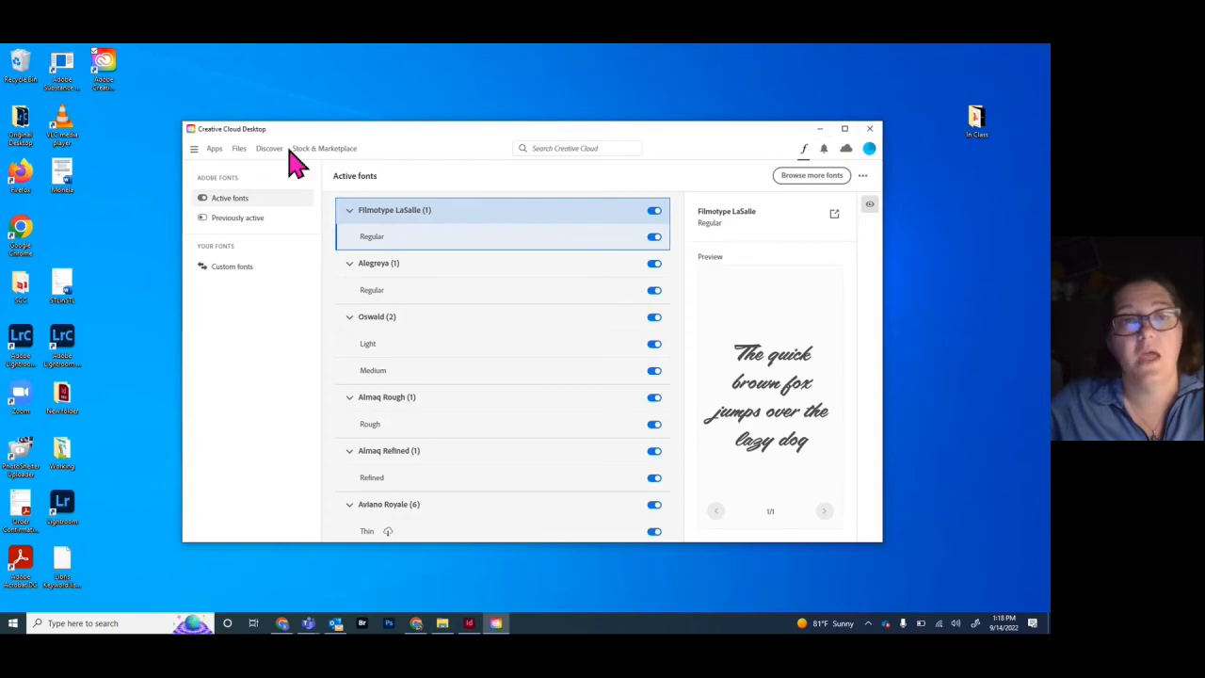
click(870, 129)
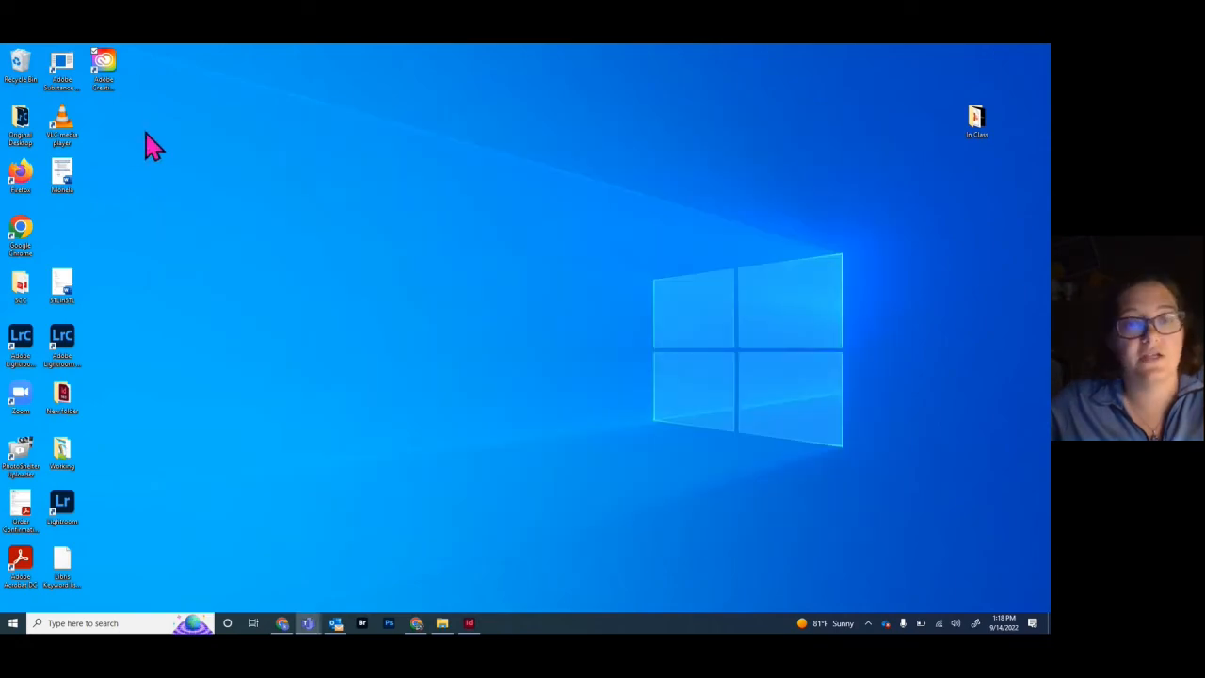
double_click(111, 73)
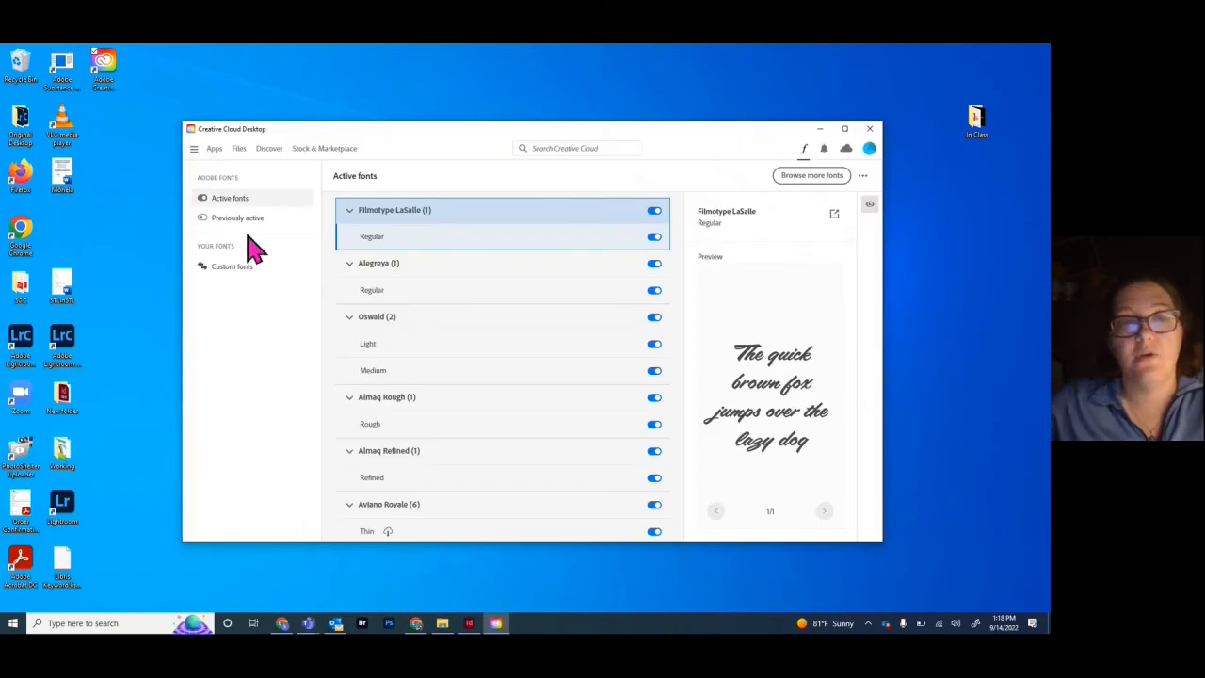
click(215, 149)
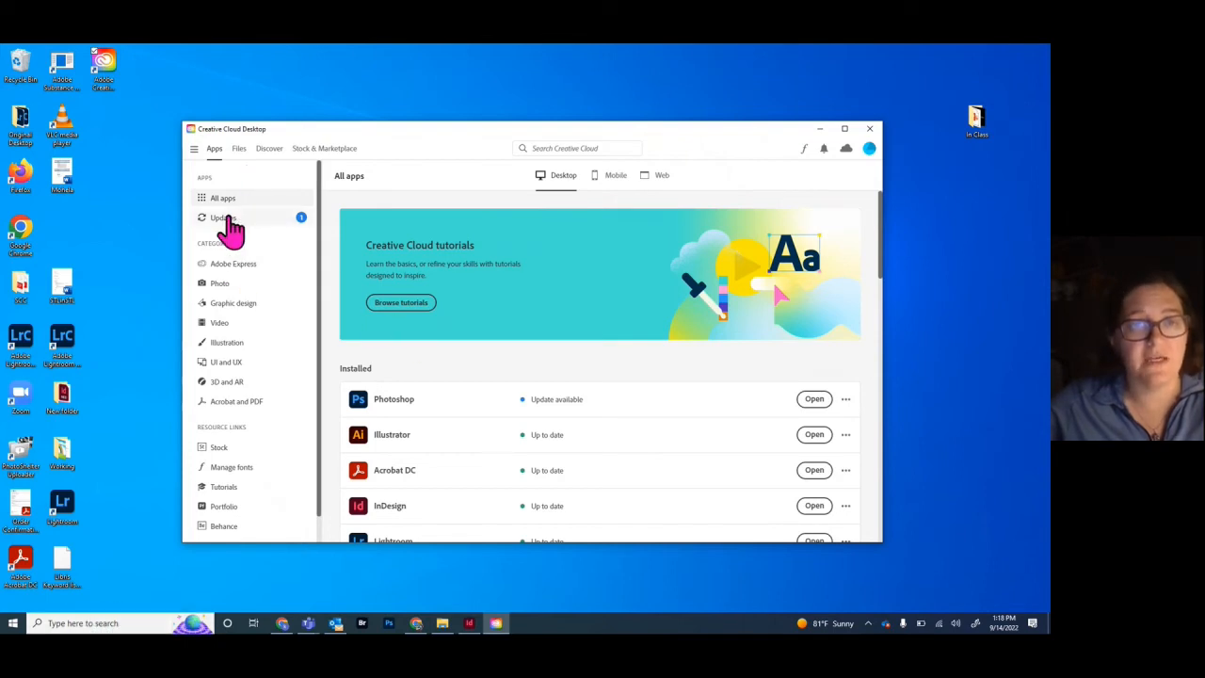
click(236, 468)
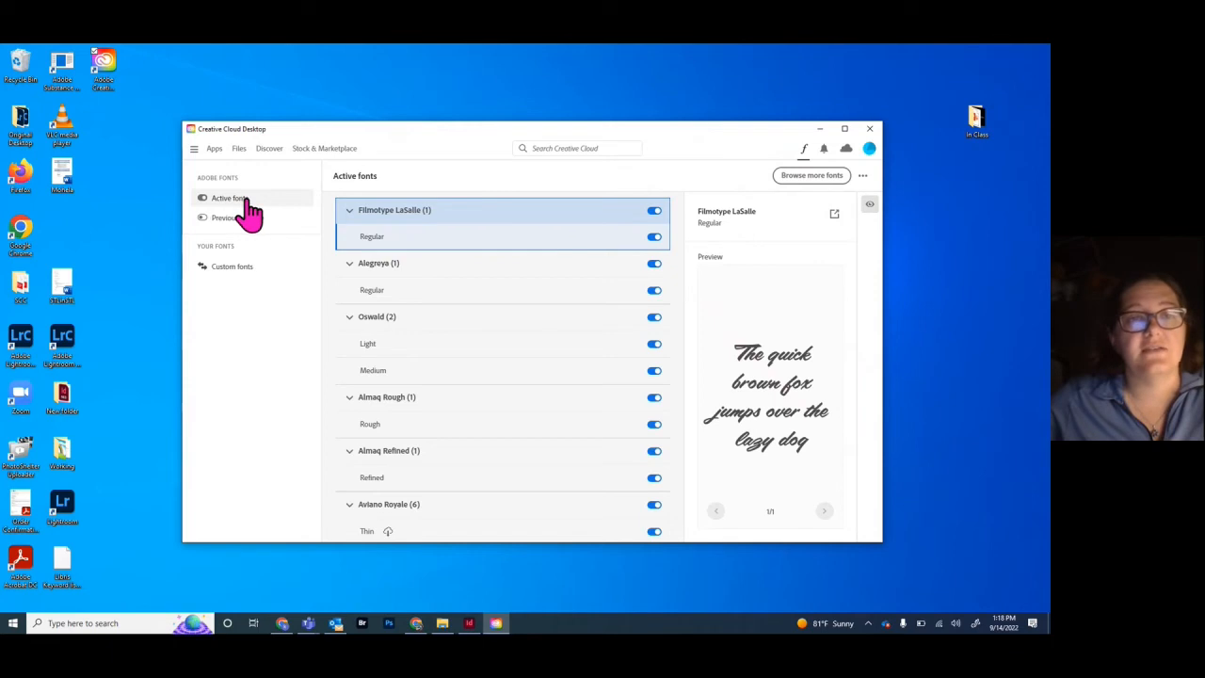
Look over the active fonts, open the Adobe Fonts website to browse more, and close the old Filmotype LaSalle page
scroll(478, 439, down, 10)
scroll(478, 439, up, 10)
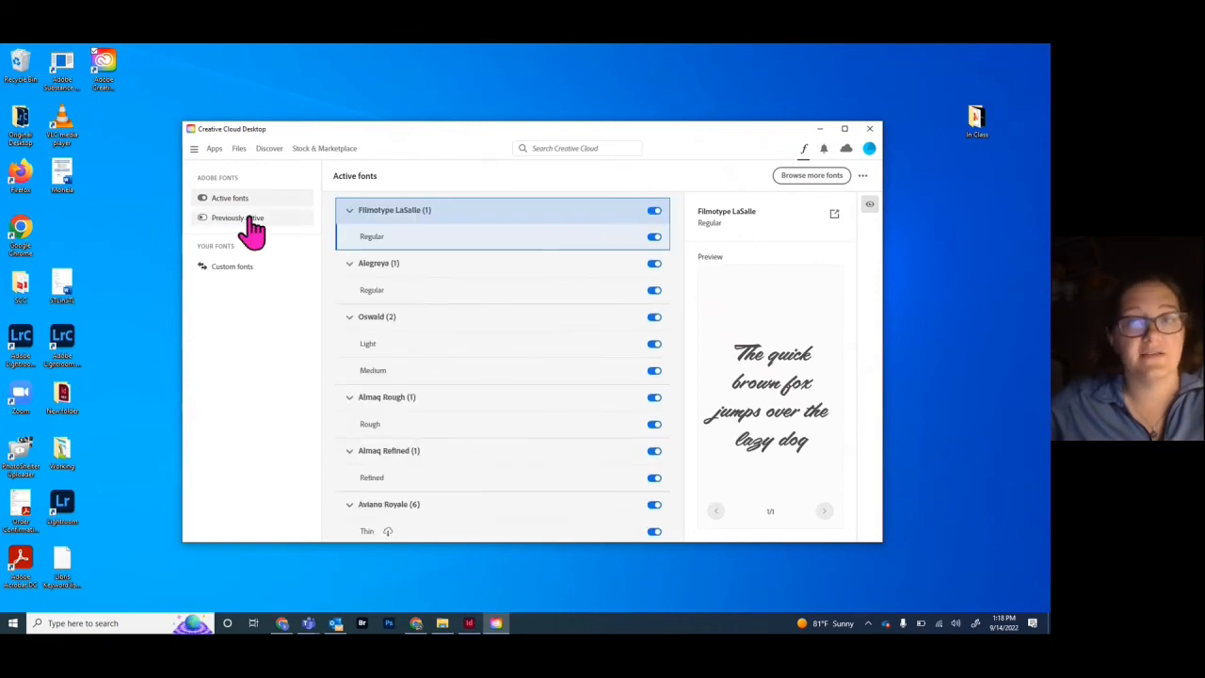
click(808, 177)
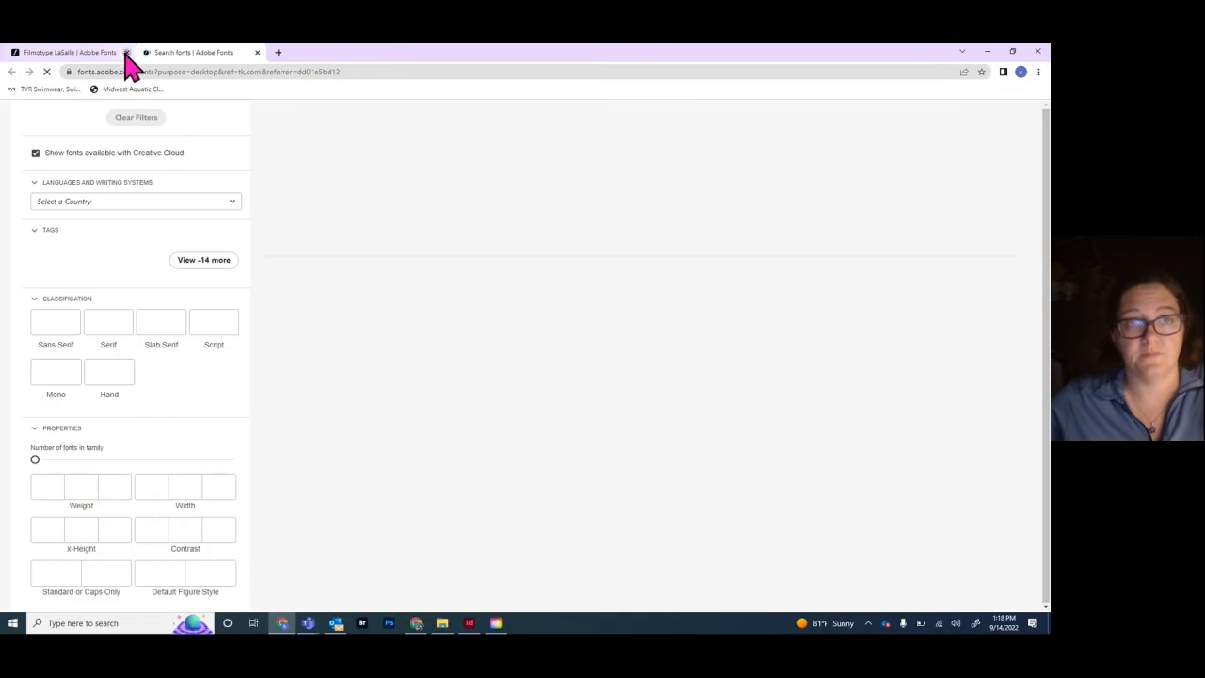
click(127, 52)
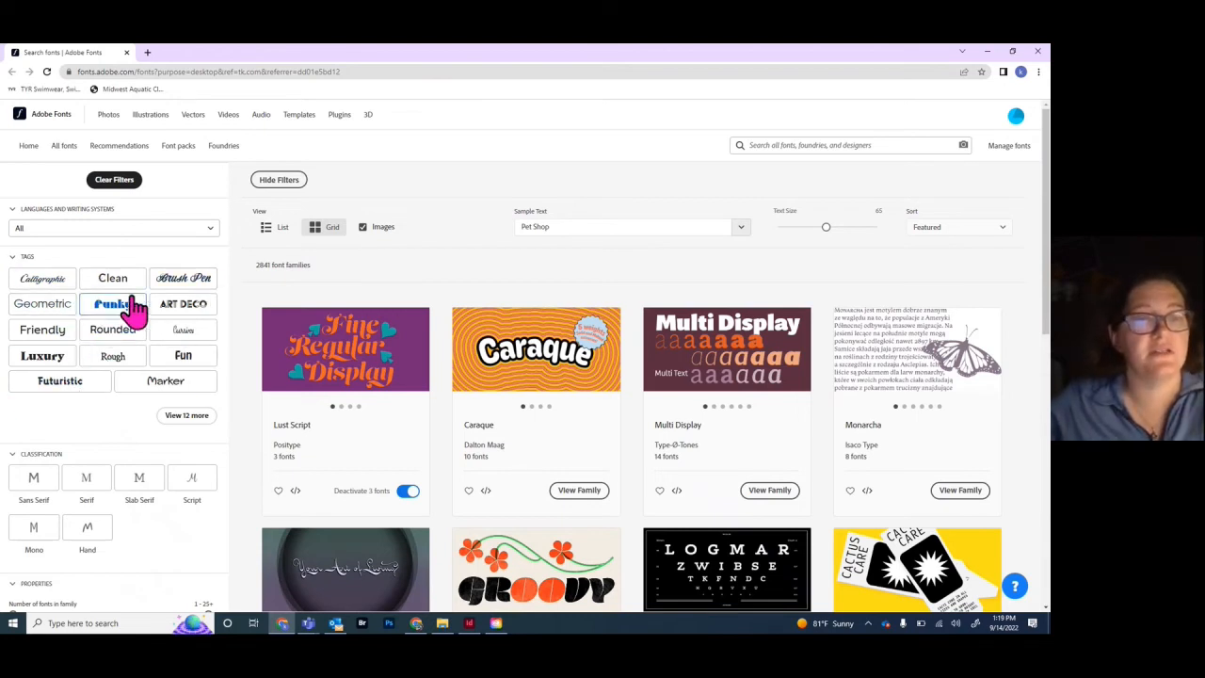
Expand the full list of font tags, look through the classification and property filters, and filter the fonts by Brush Pen
click(187, 419)
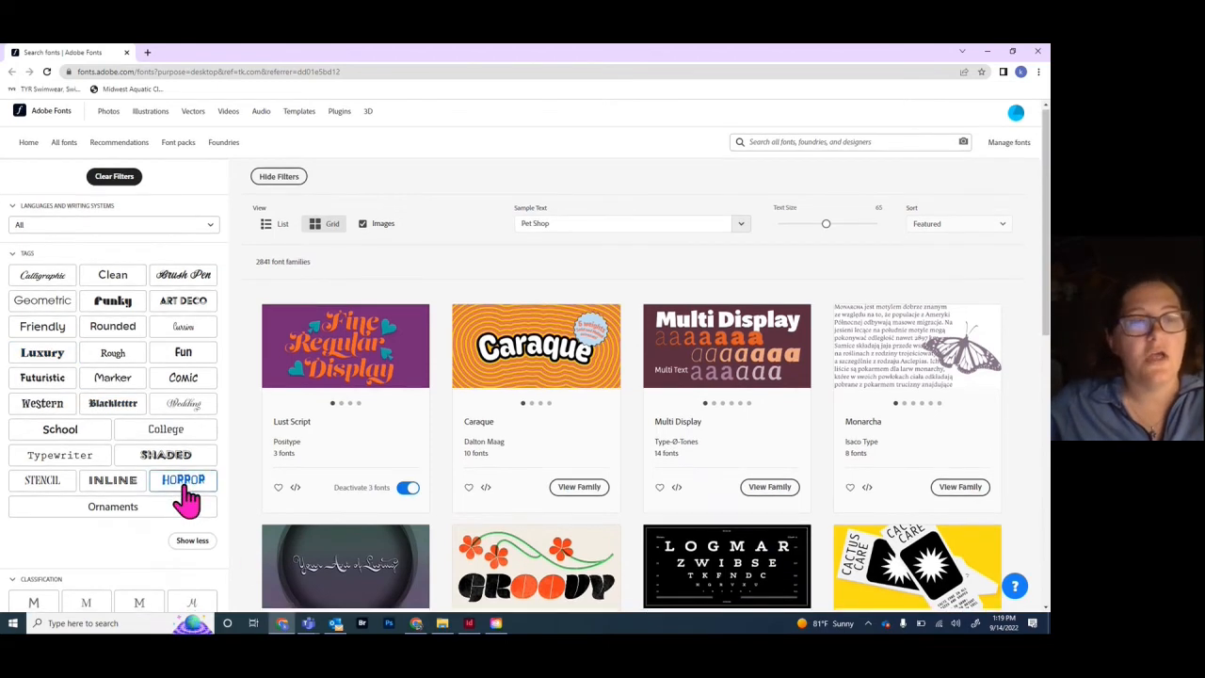
scroll(187, 499, down, 3)
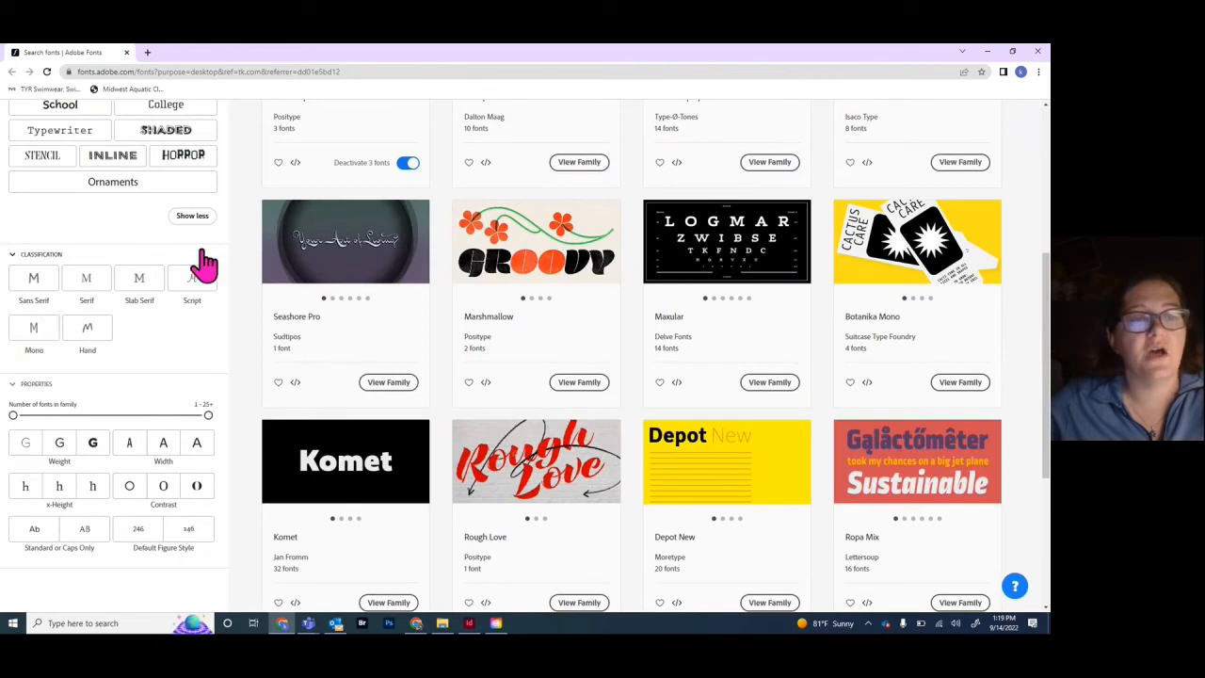
click(205, 292)
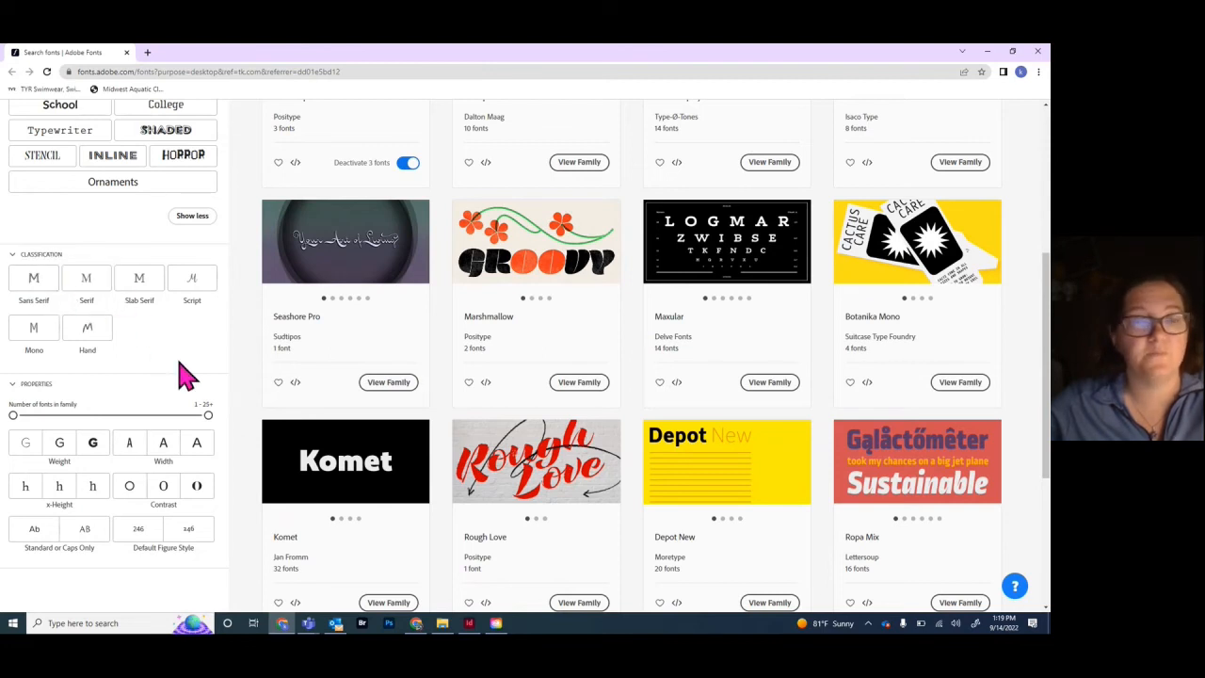
scroll(186, 377, down, 2)
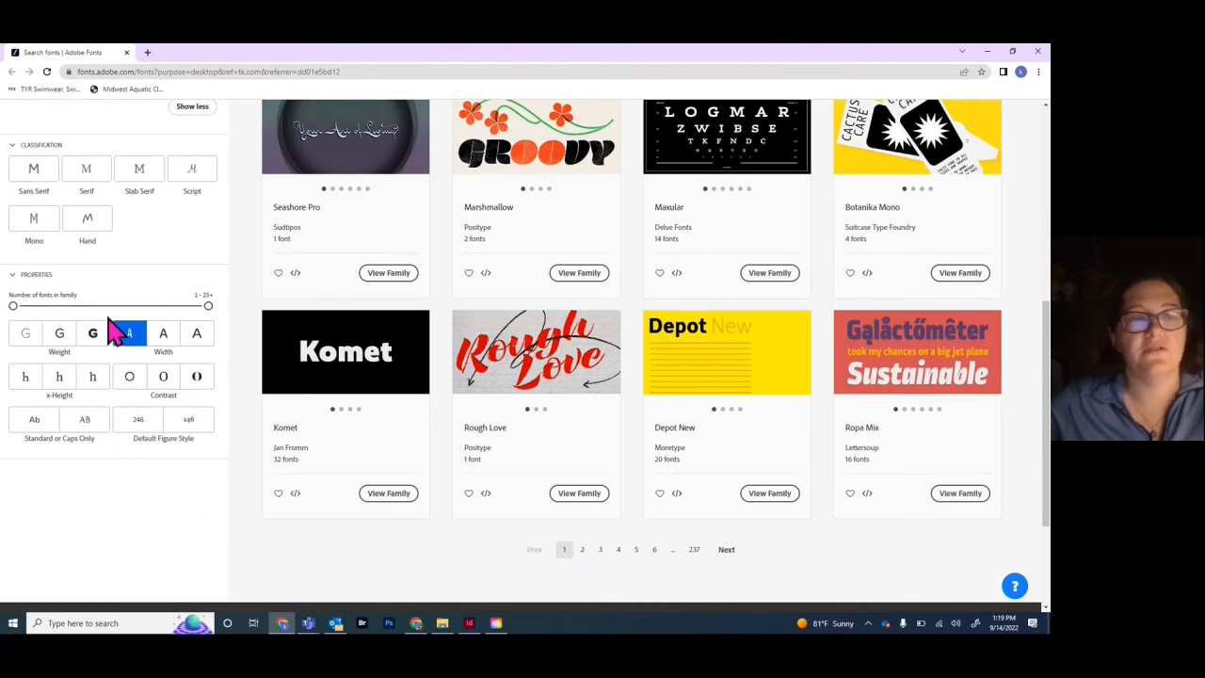
scroll(95, 373, up, 5)
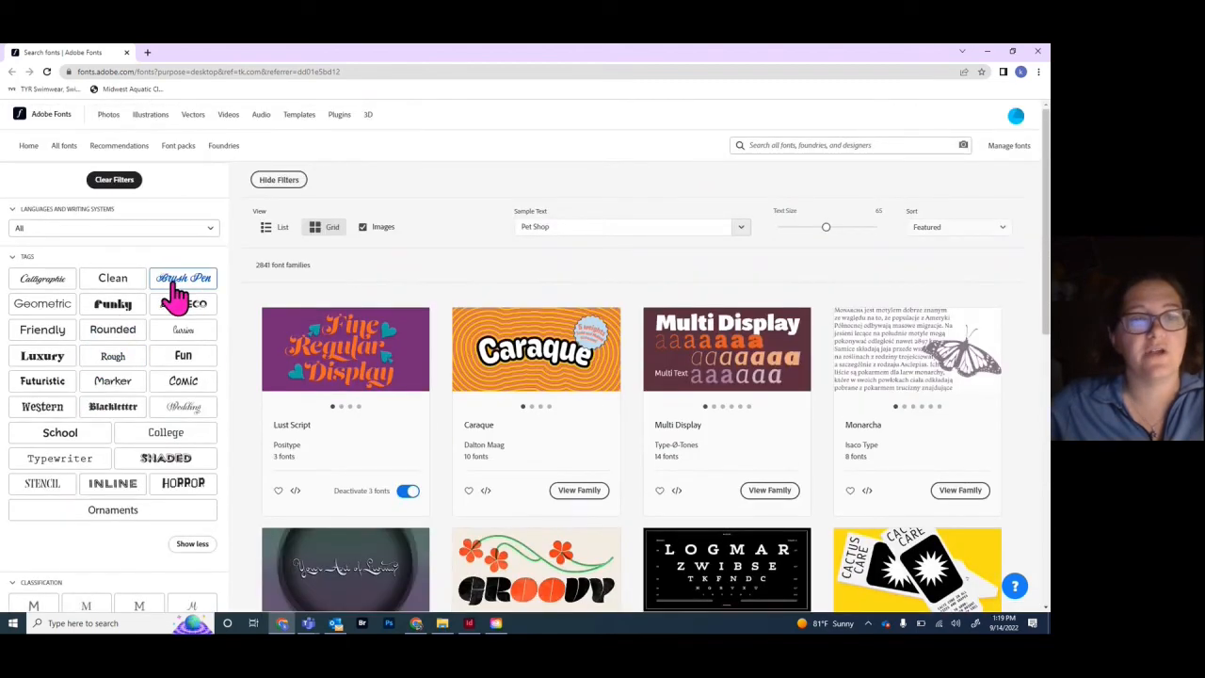
click(186, 283)
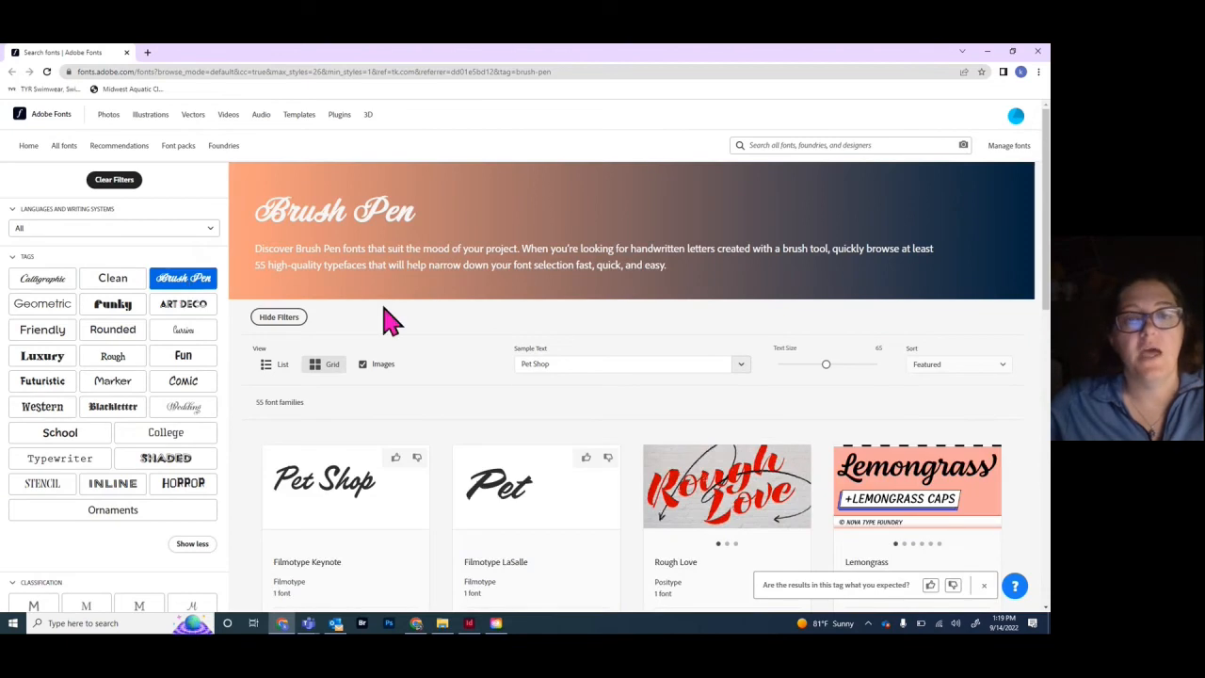
Preview the Brush Pen fonts with the sample text "Pet Shop" and compare how the families look
click(550, 365)
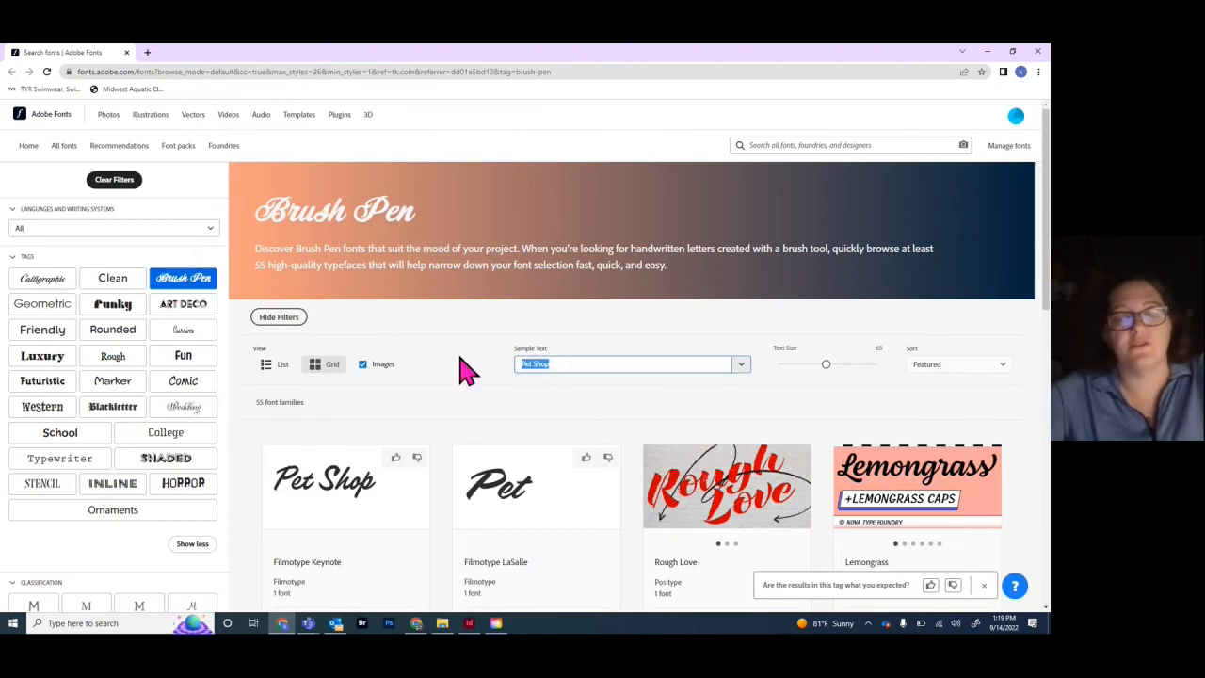
text(Pet Shop)
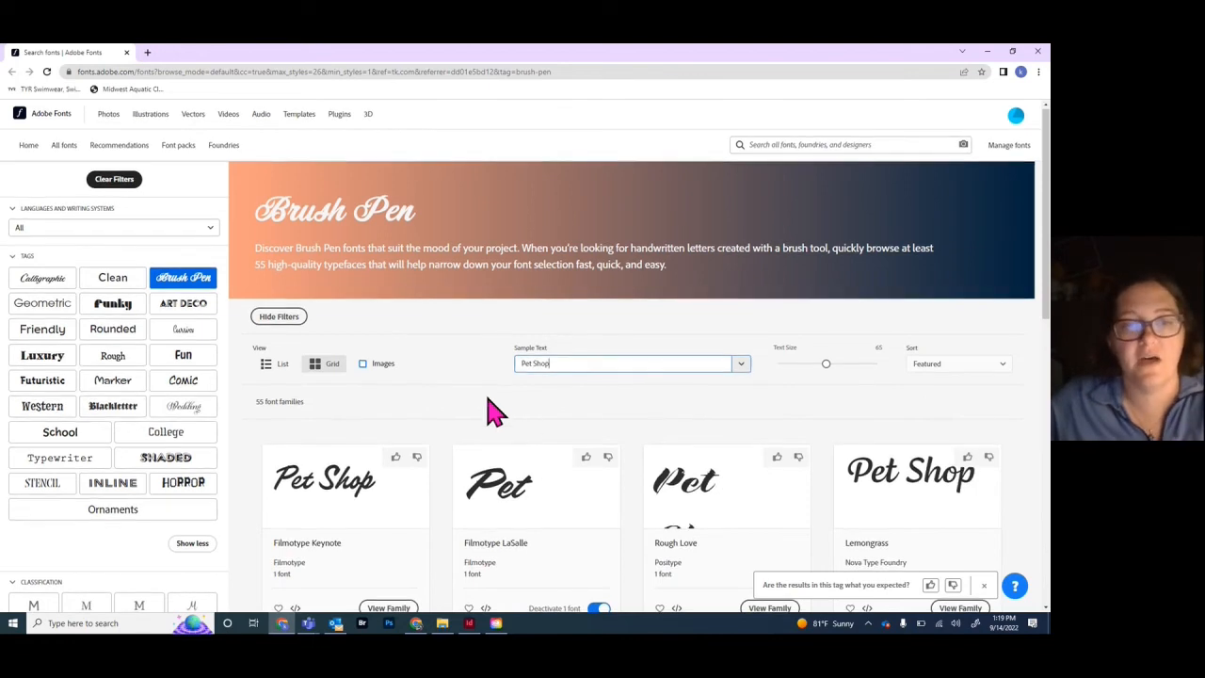
scroll(471, 414, down, 6)
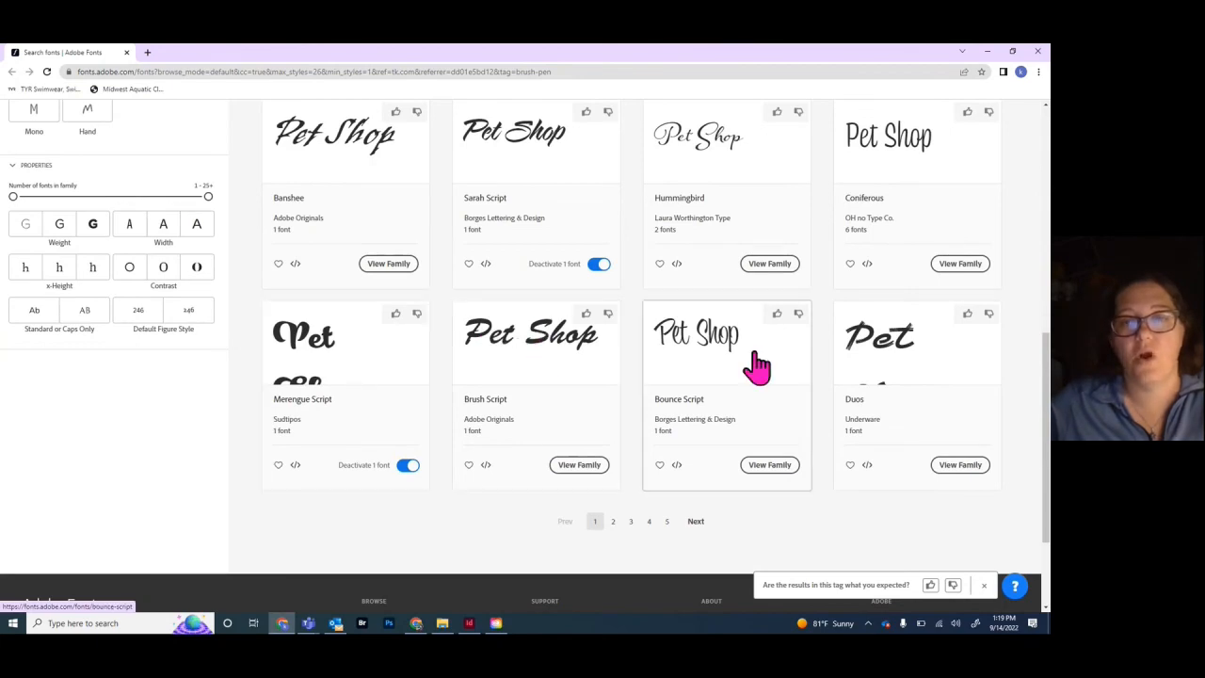
scroll(801, 404, up, 3)
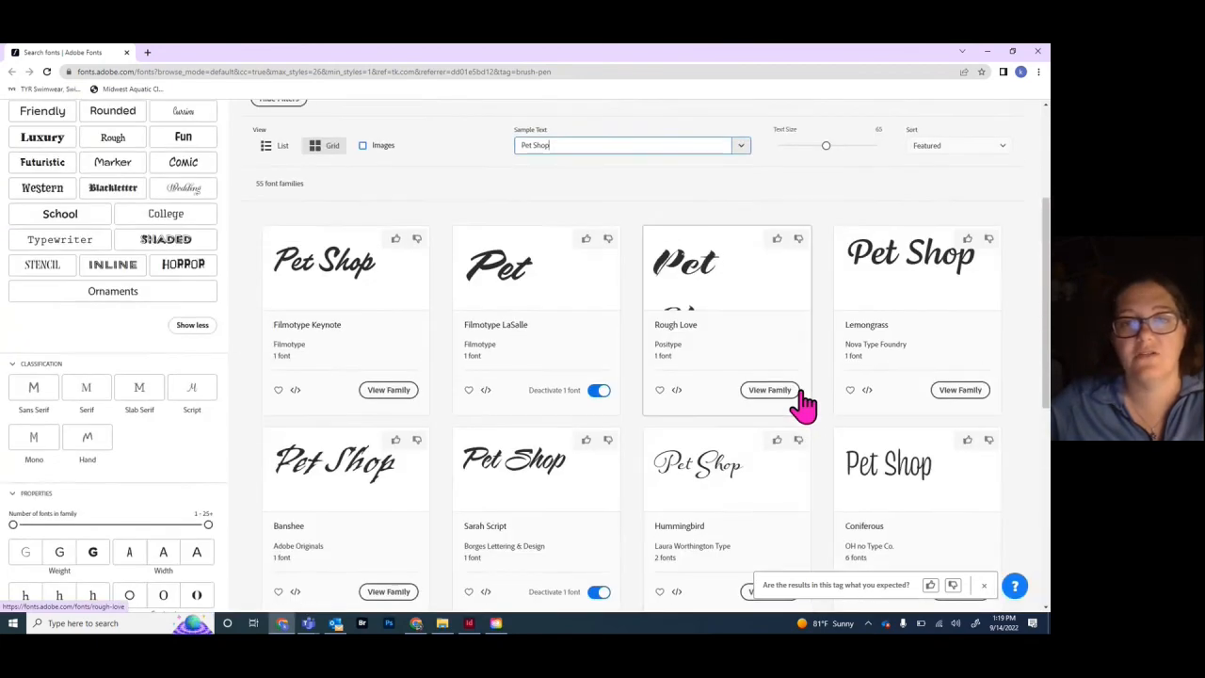
scroll(802, 404, up, 1)
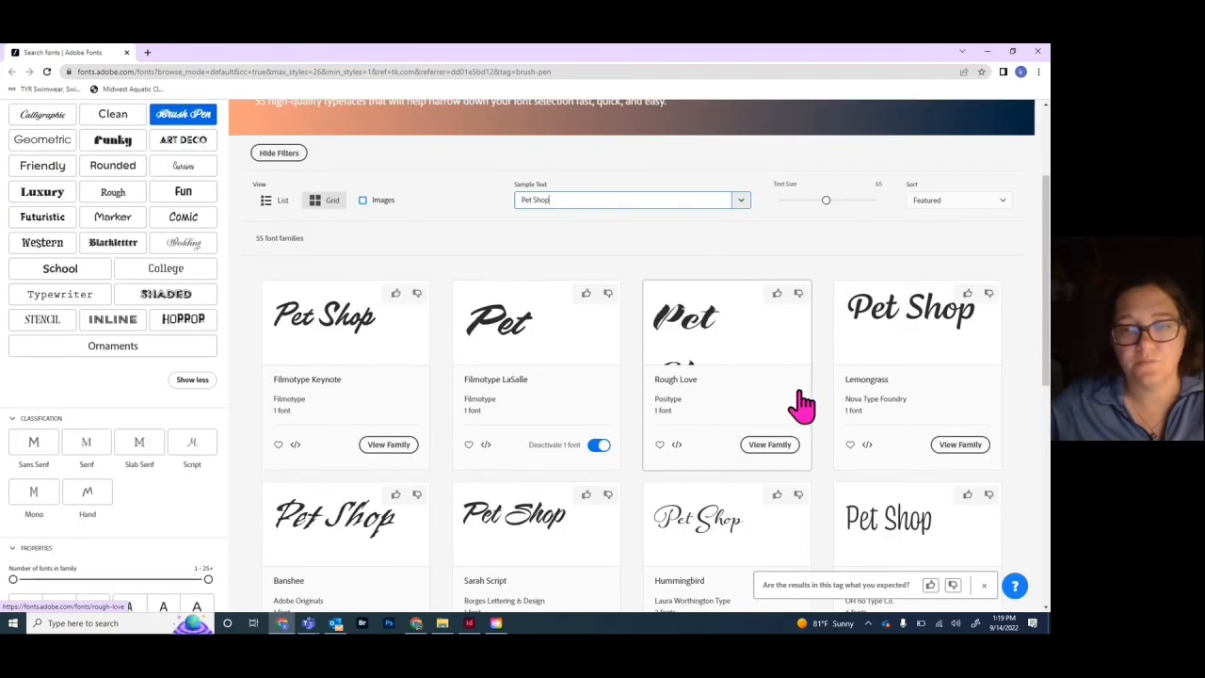
scroll(801, 403, down, 5)
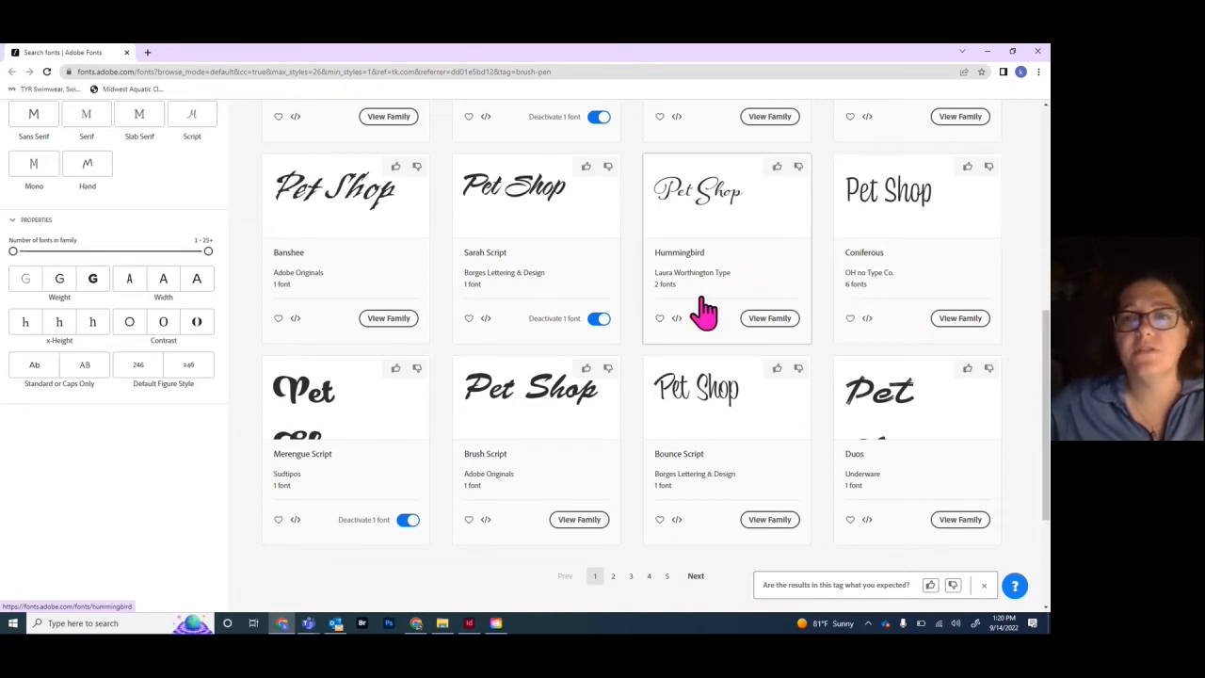
View the Hummingbird font family's page and return to the Brush Pen results
click(711, 221)
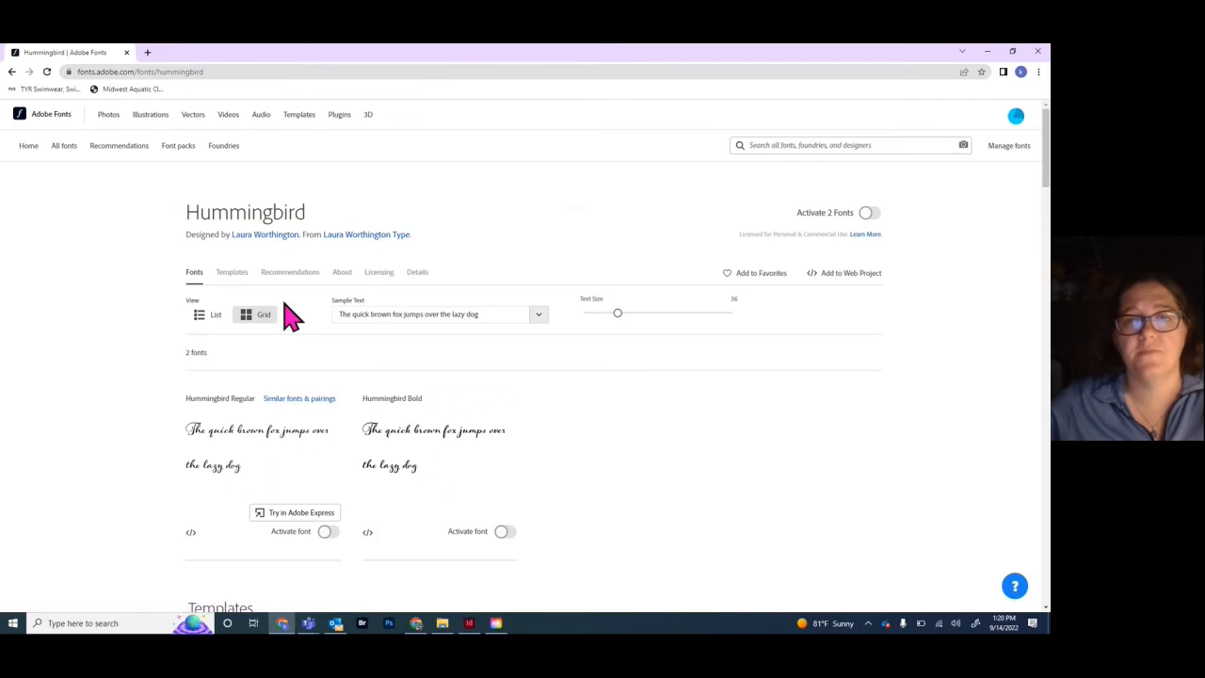
click(11, 72)
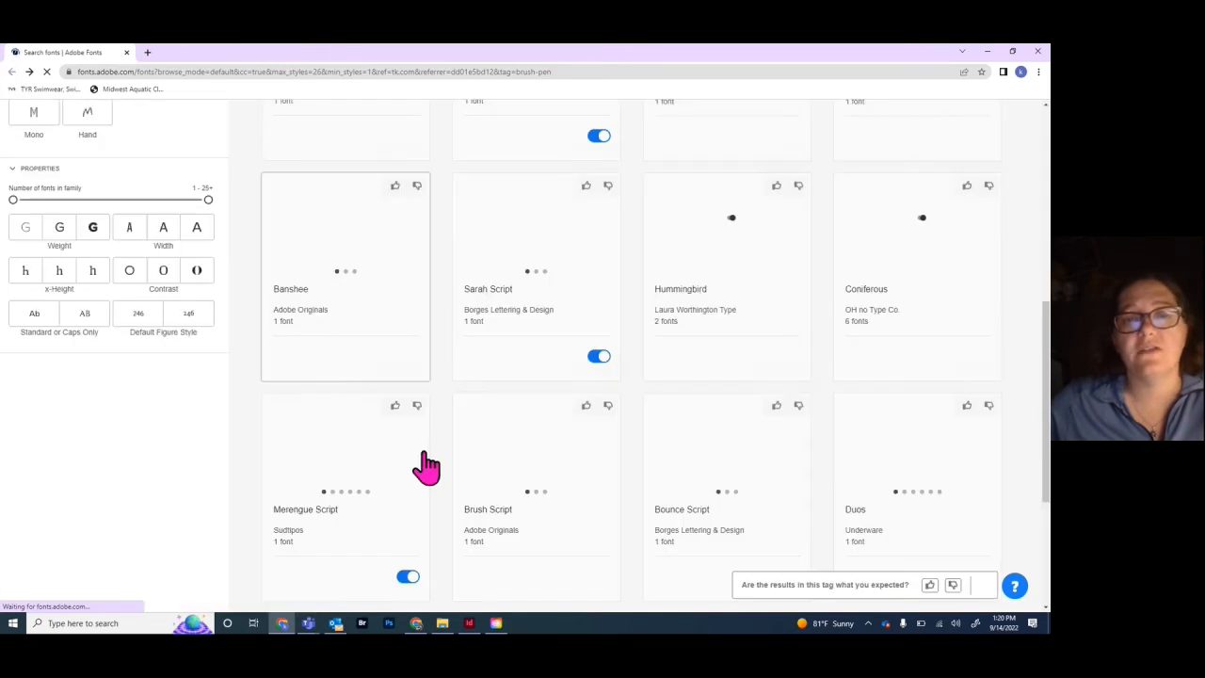
scroll(525, 459, up, 4)
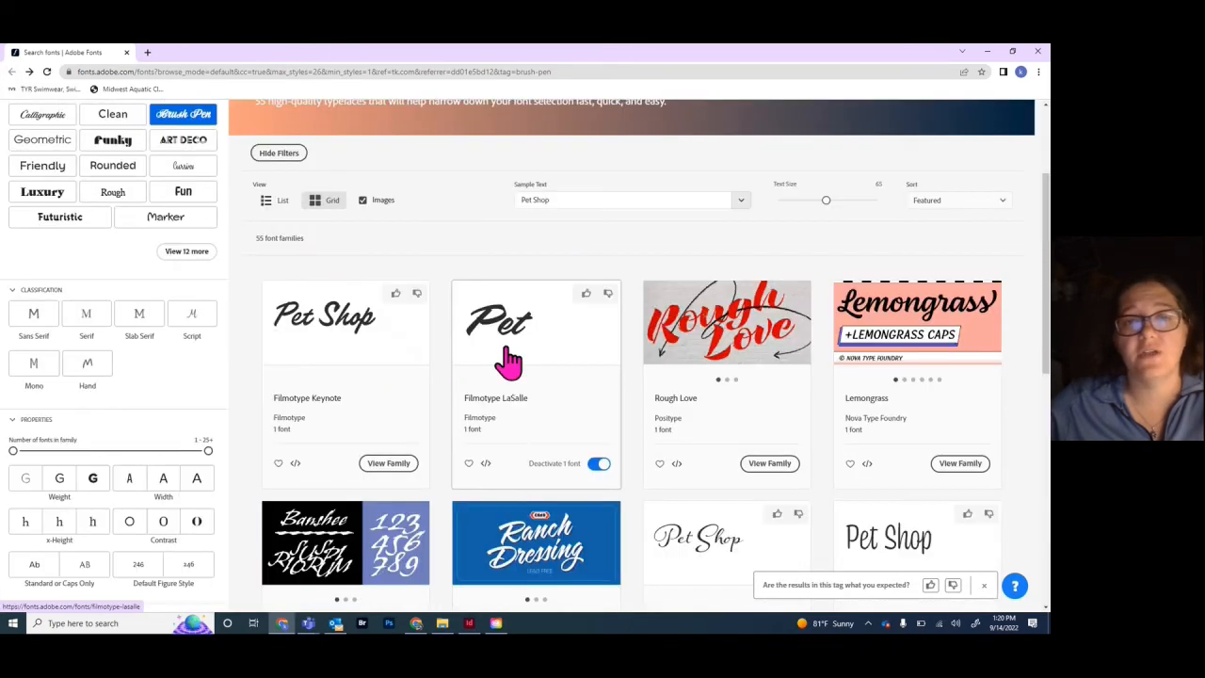
Re-enter the sample text "Pet Shop" to refresh the font previews and open the Filmotype LaSalle family page
click(585, 201)
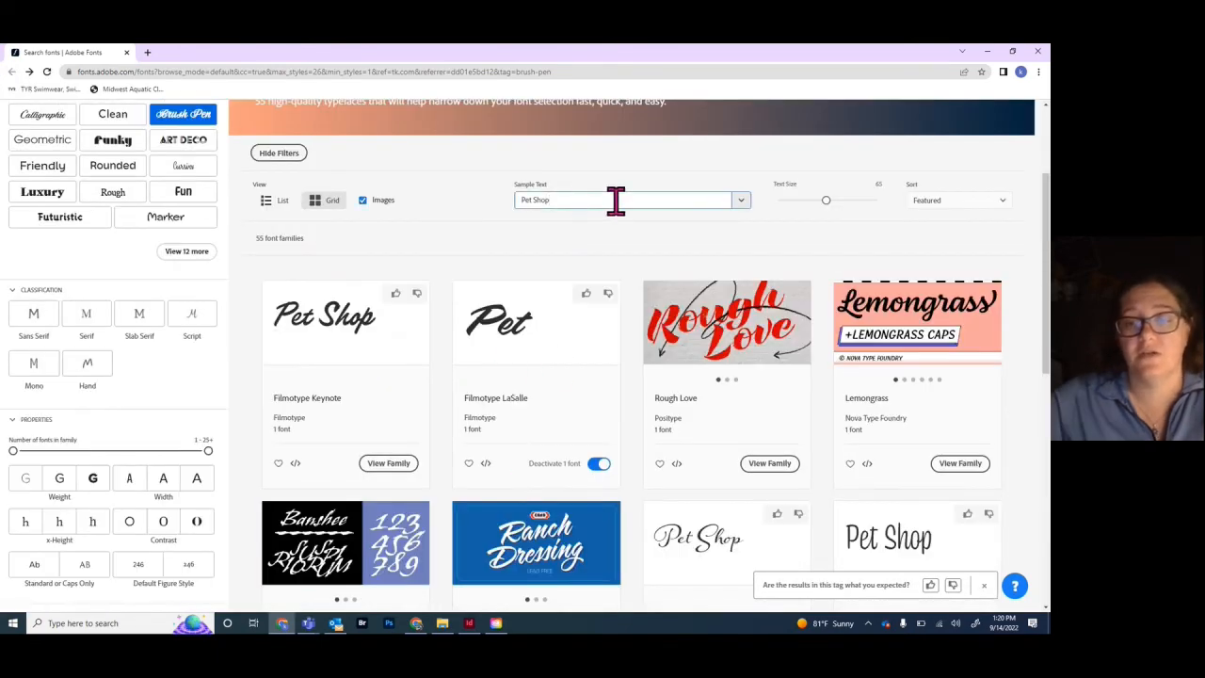
key(BackSpace)
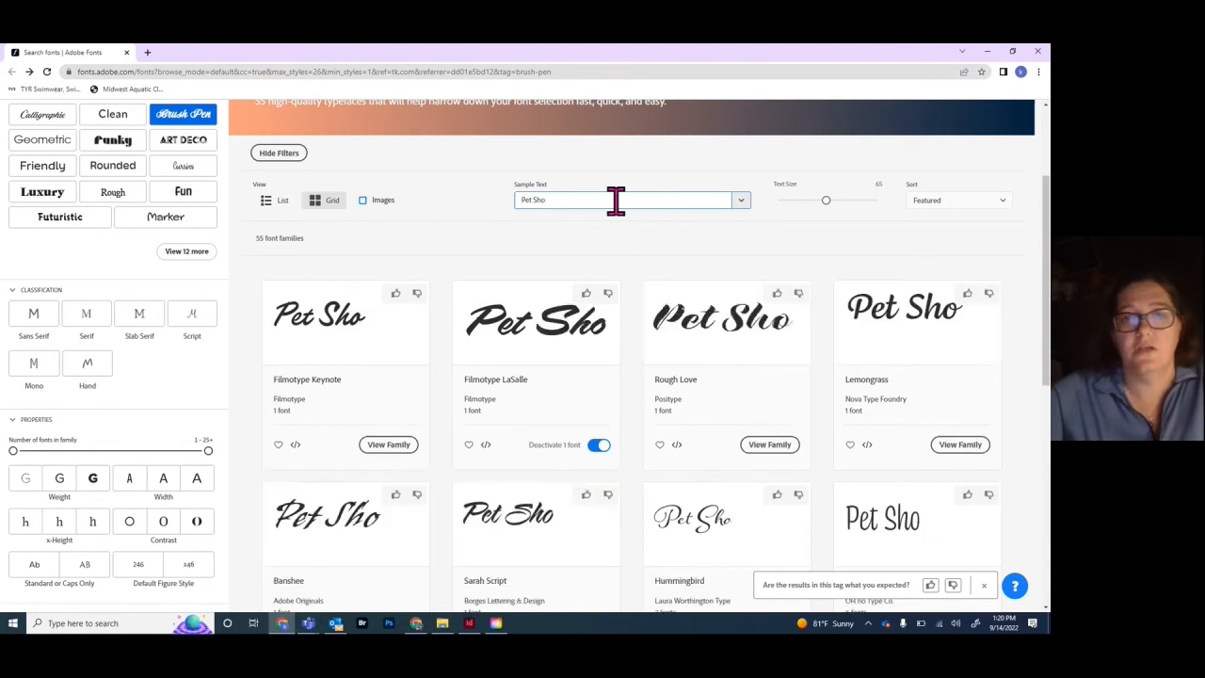
text(p)
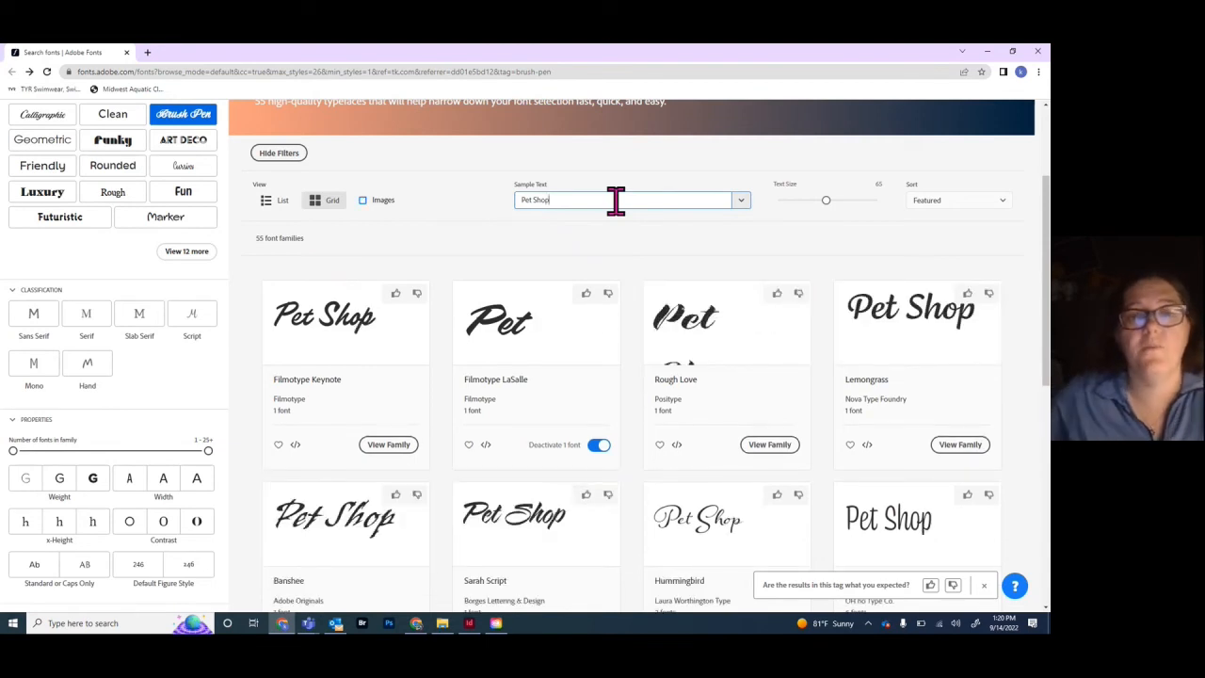
click(499, 350)
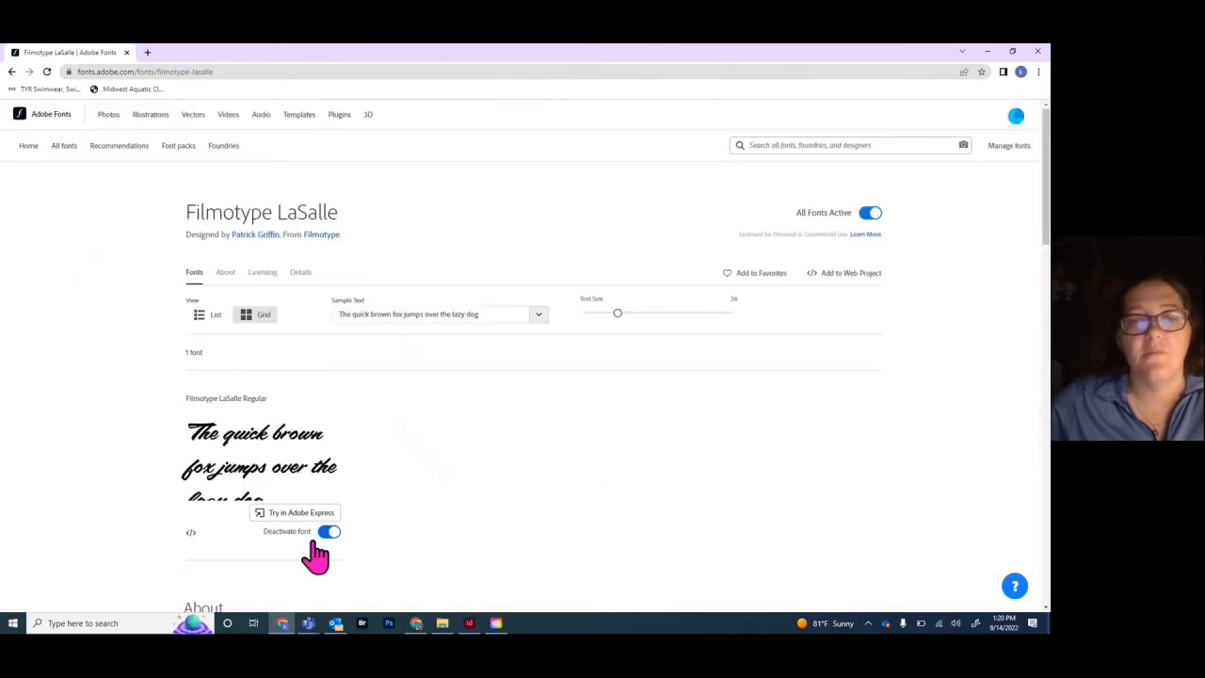
Deactivate the Filmotype LaSalle Regular font and activate it again, dismissing InDesign's list of recent files
click(329, 533)
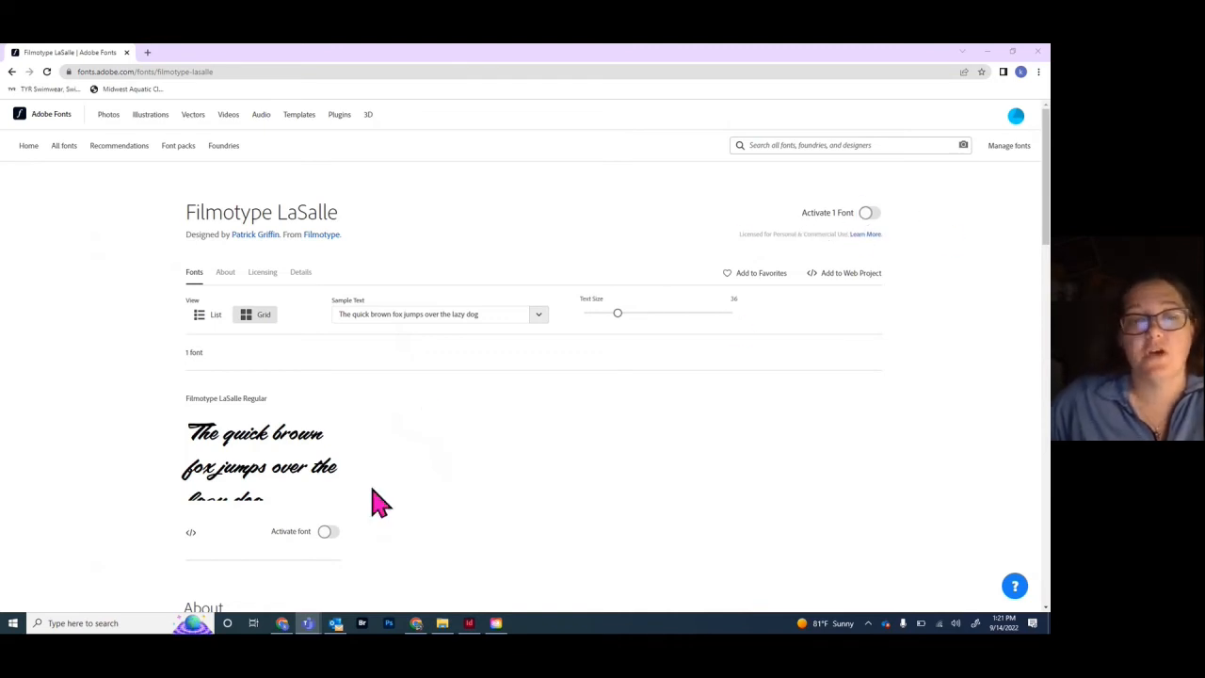
click(330, 532)
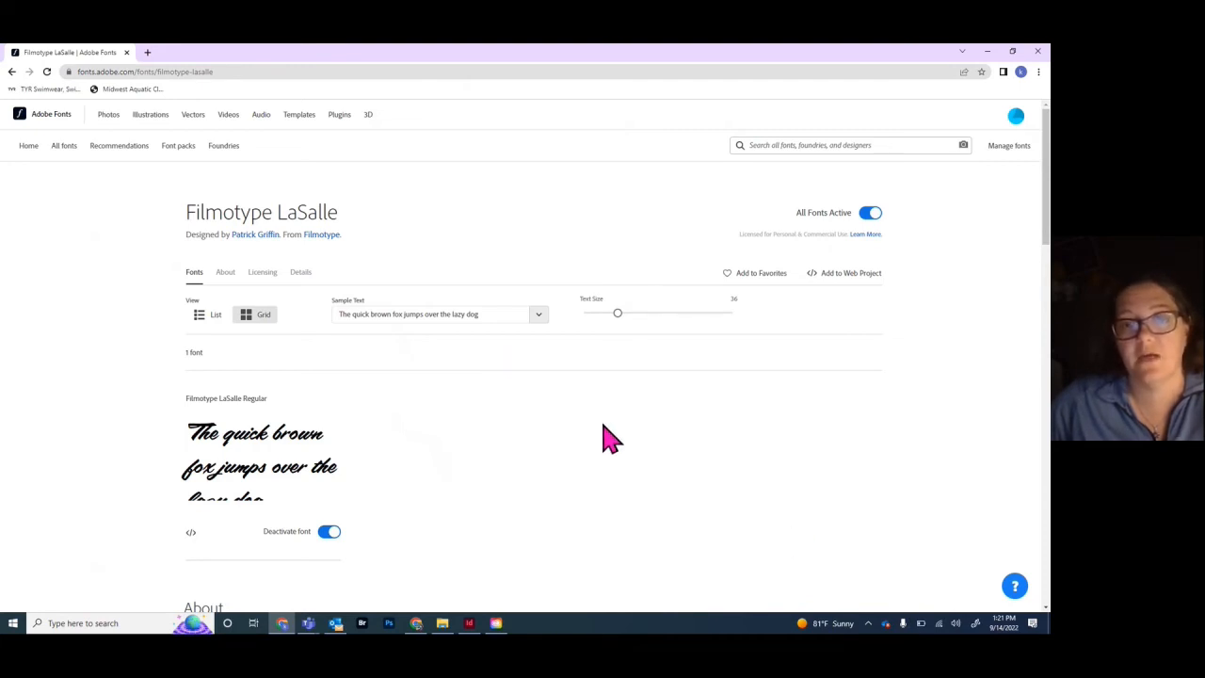
mouse_move(469, 629)
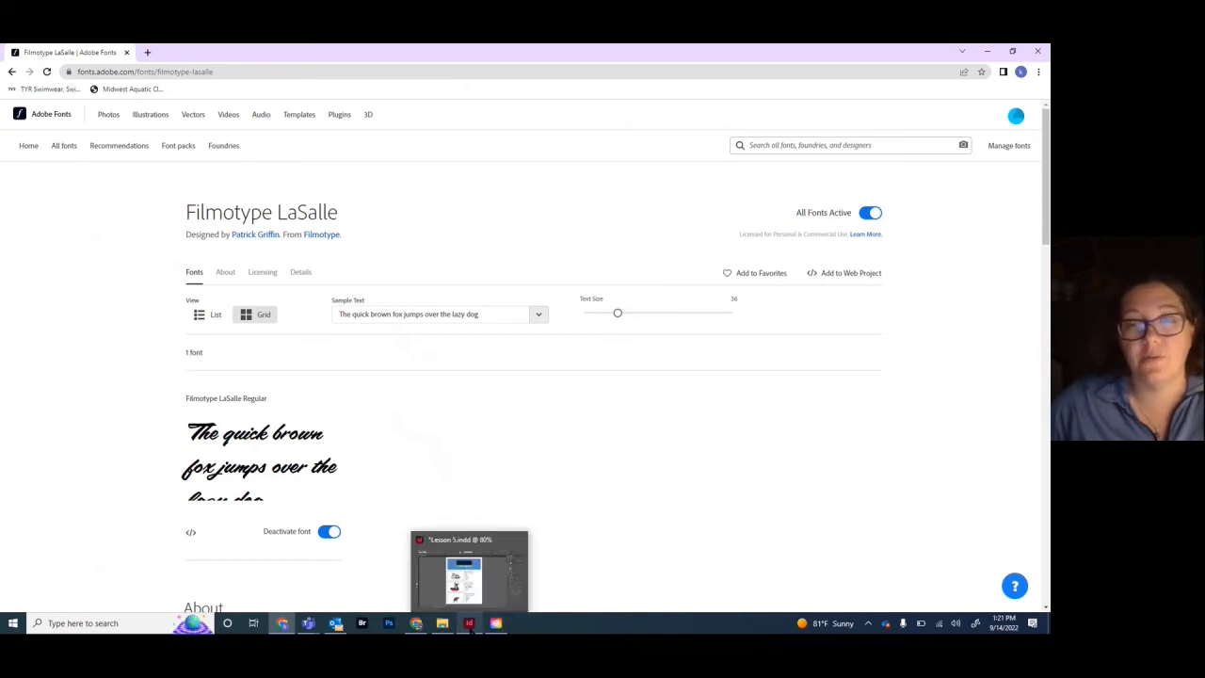
right_click(469, 625)
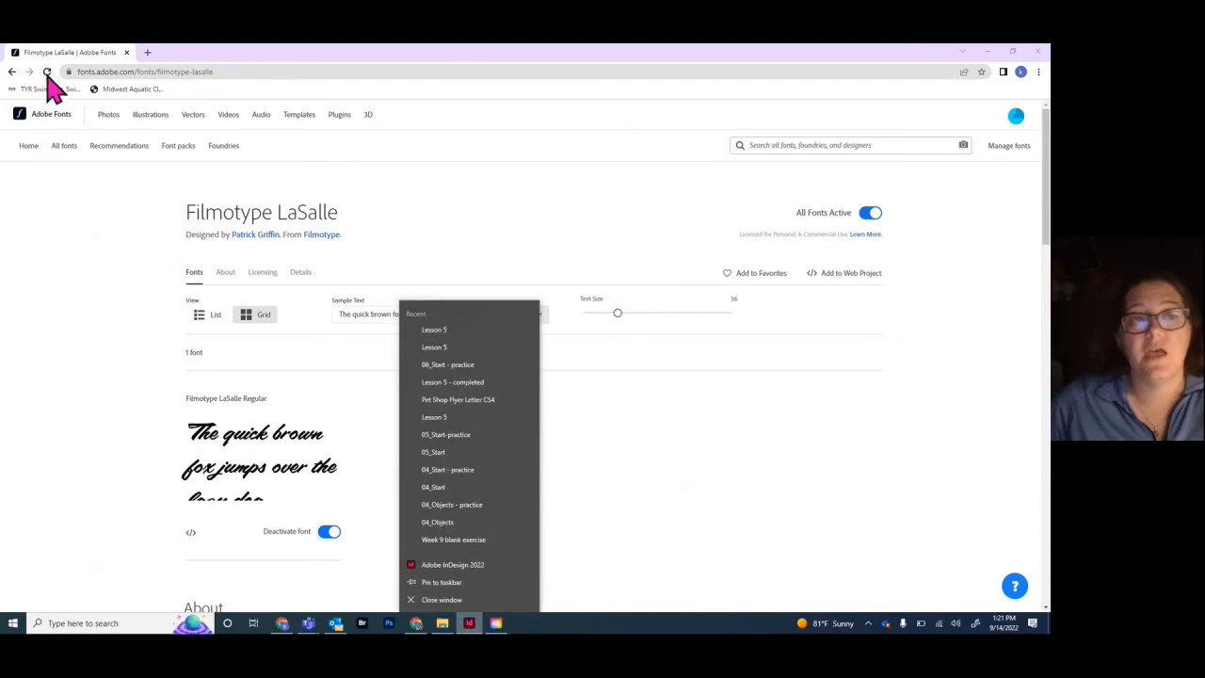
click(766, 506)
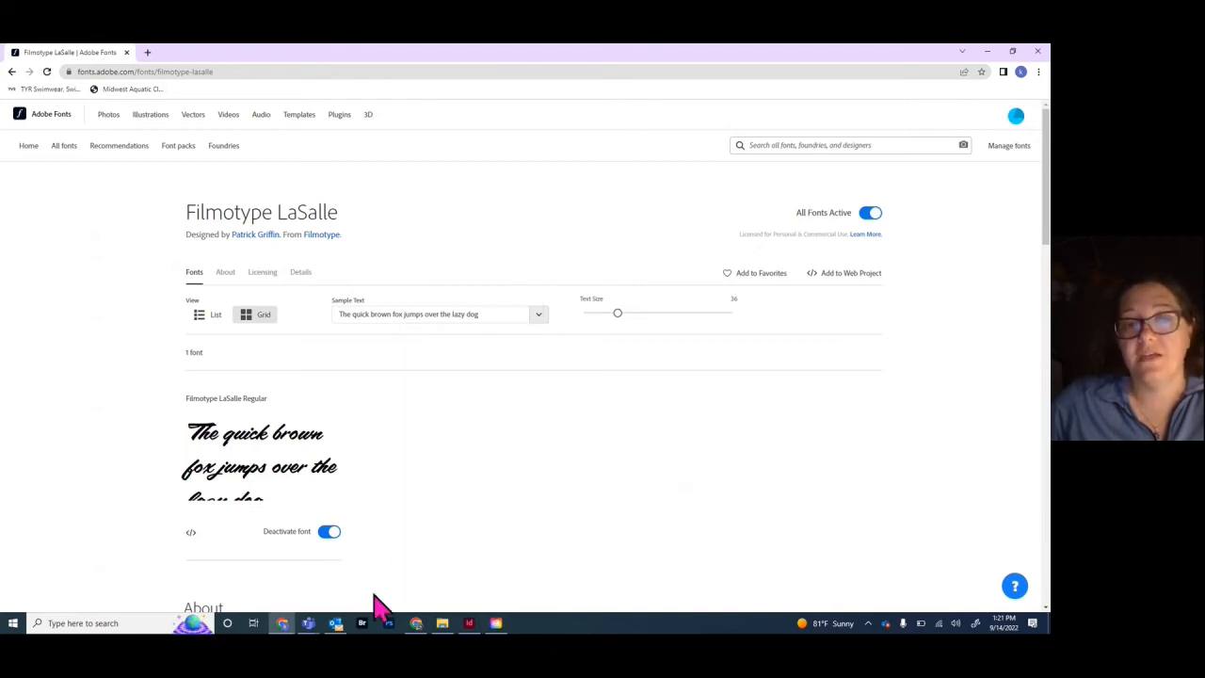
Switch to InDesign, check the active fonts in Creative Cloud Desktop for Filmotype LaSalle, and return to the flyer
click(469, 629)
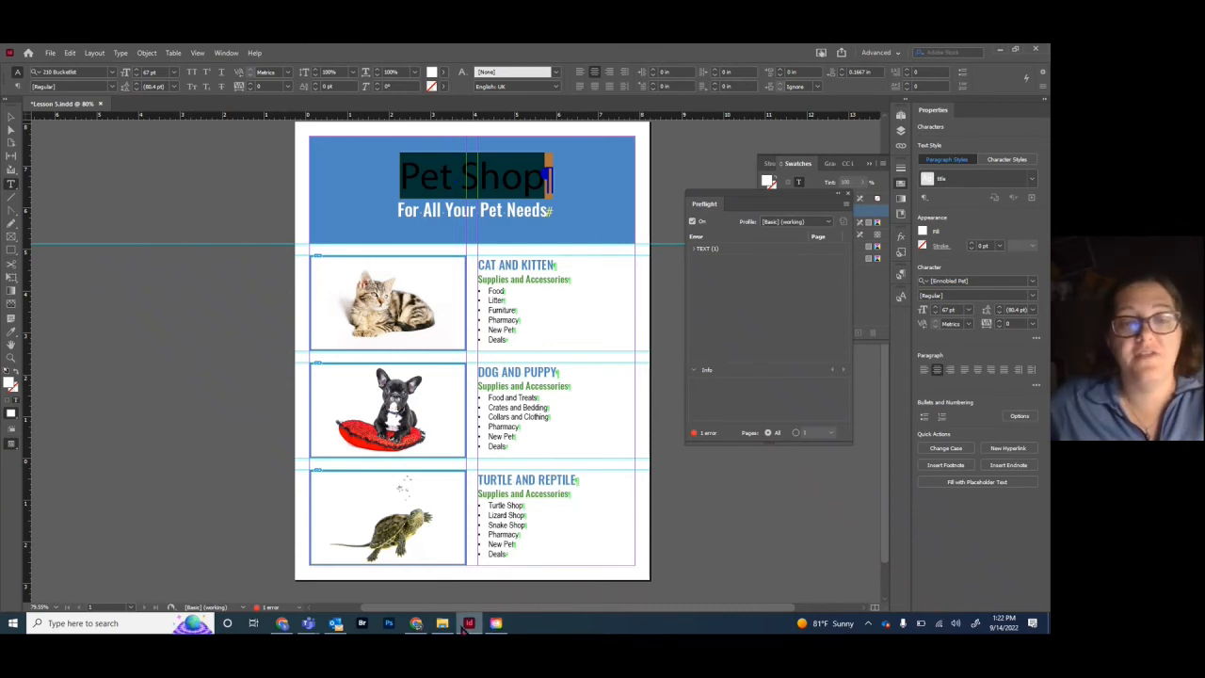
click(496, 623)
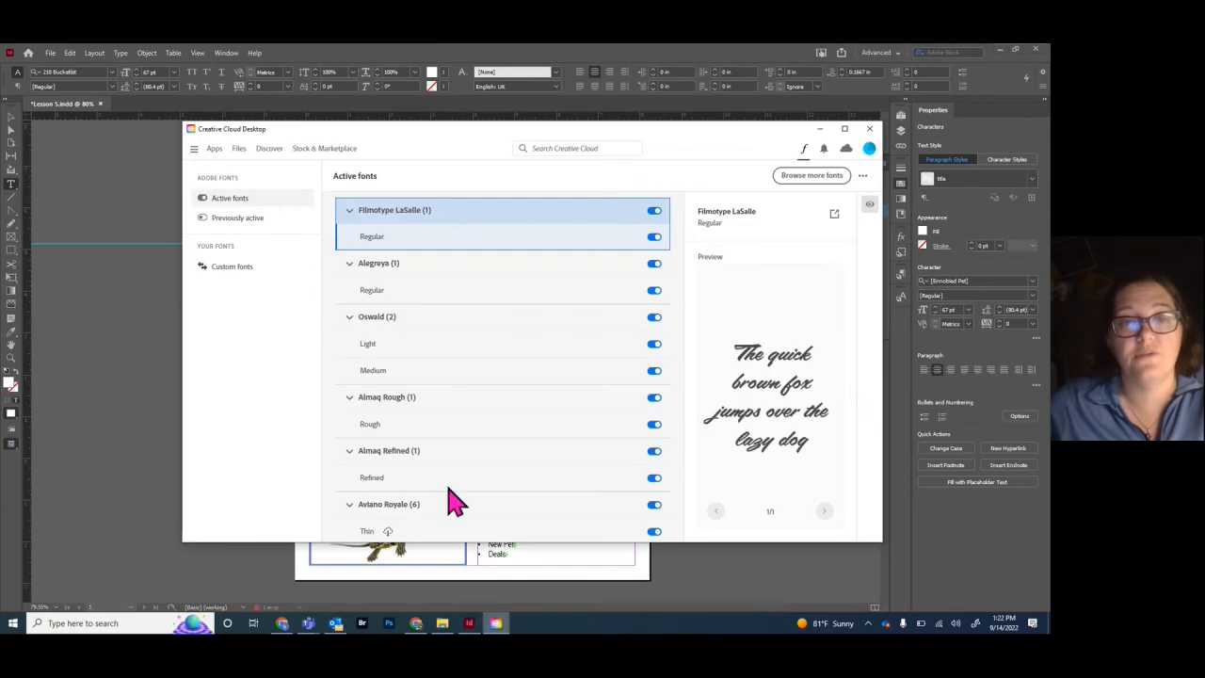
click(557, 60)
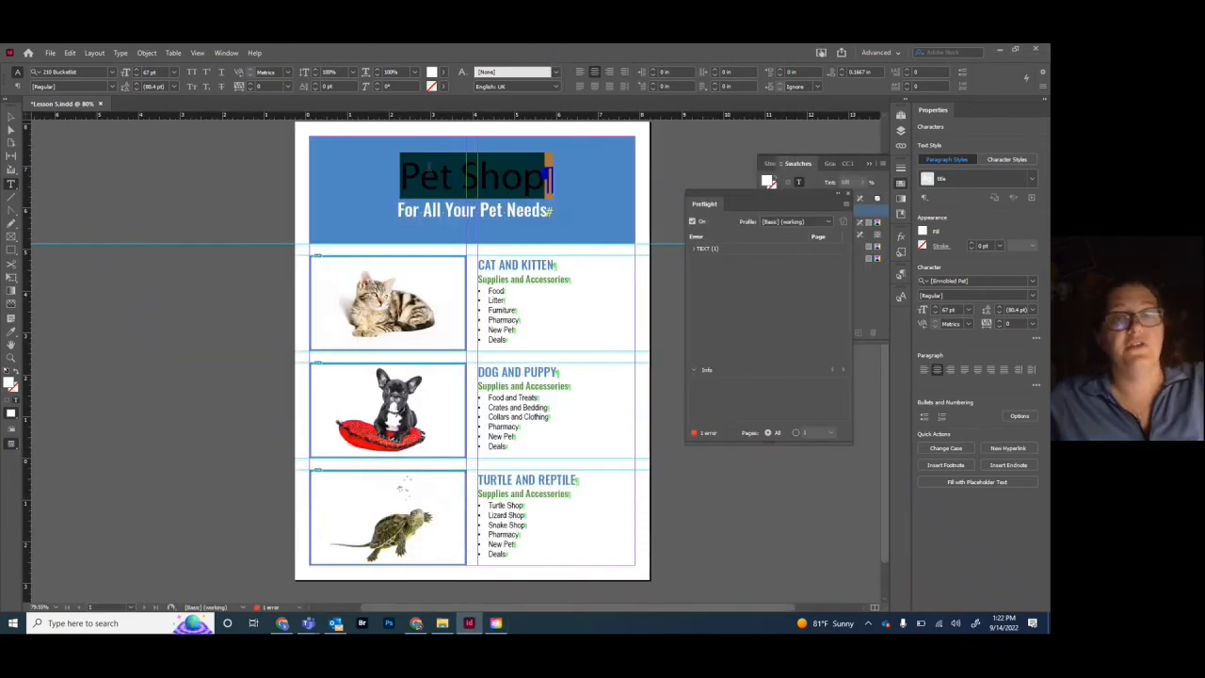
Search the fonts for "film" and apply Filmotype LaSalle to the selected "Pet Shop" title
click(92, 71)
text(film)
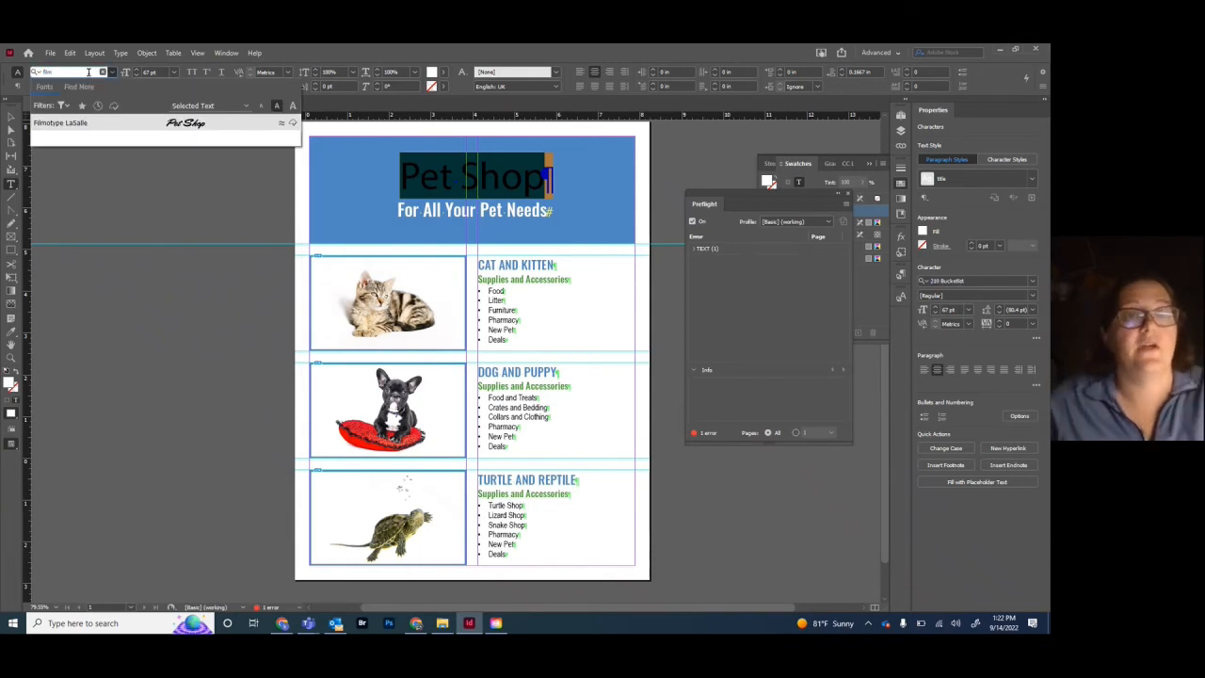
click(98, 123)
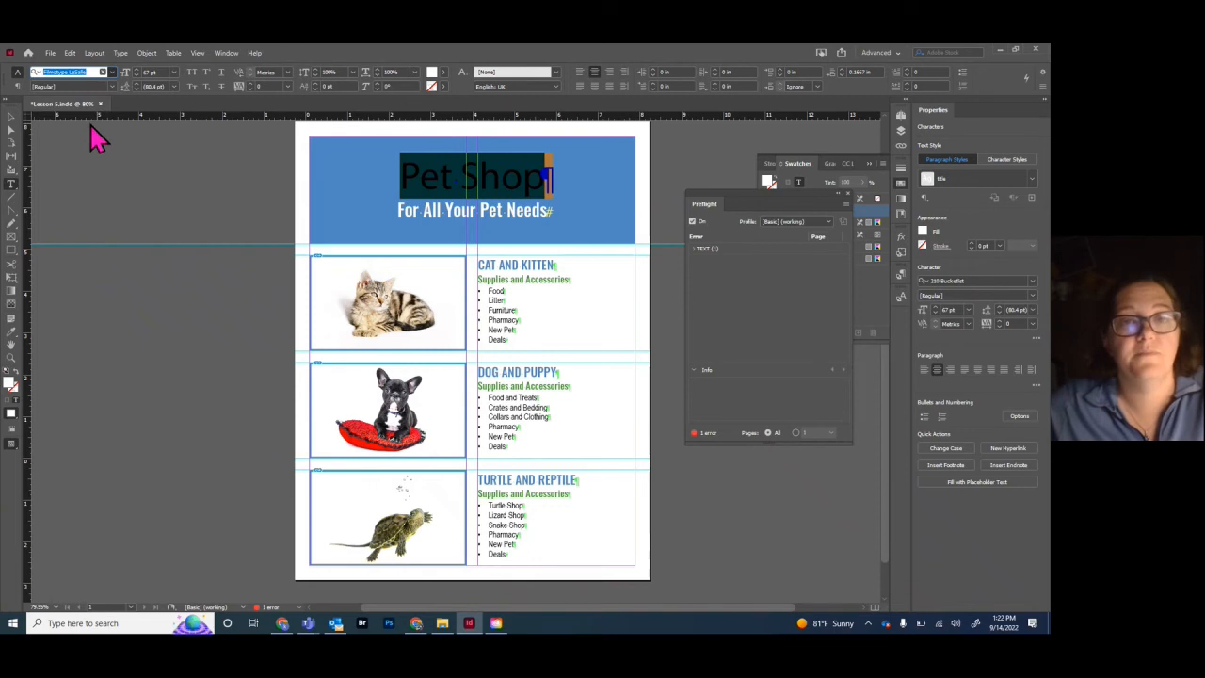
key(Return)
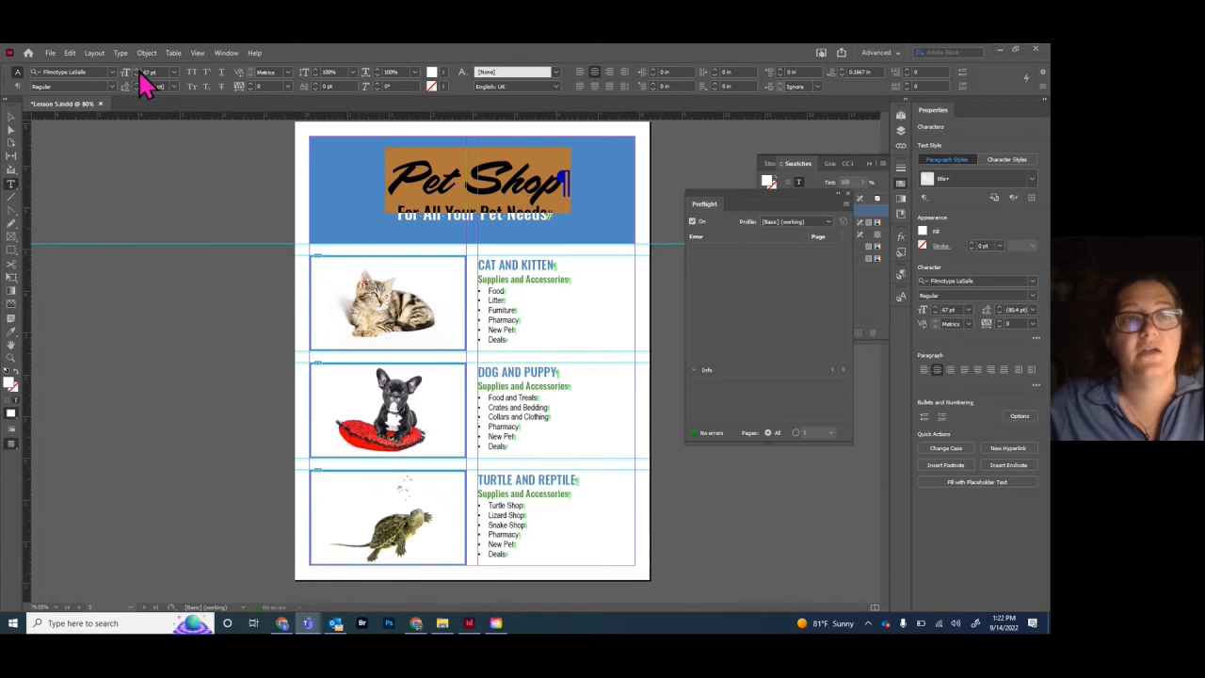
Enlarge the "Pet Shop" title gradually to slightly above 72 pt and deselect its text frame
click(136, 70)
click(137, 69)
click(136, 70)
click(137, 70)
click(136, 70)
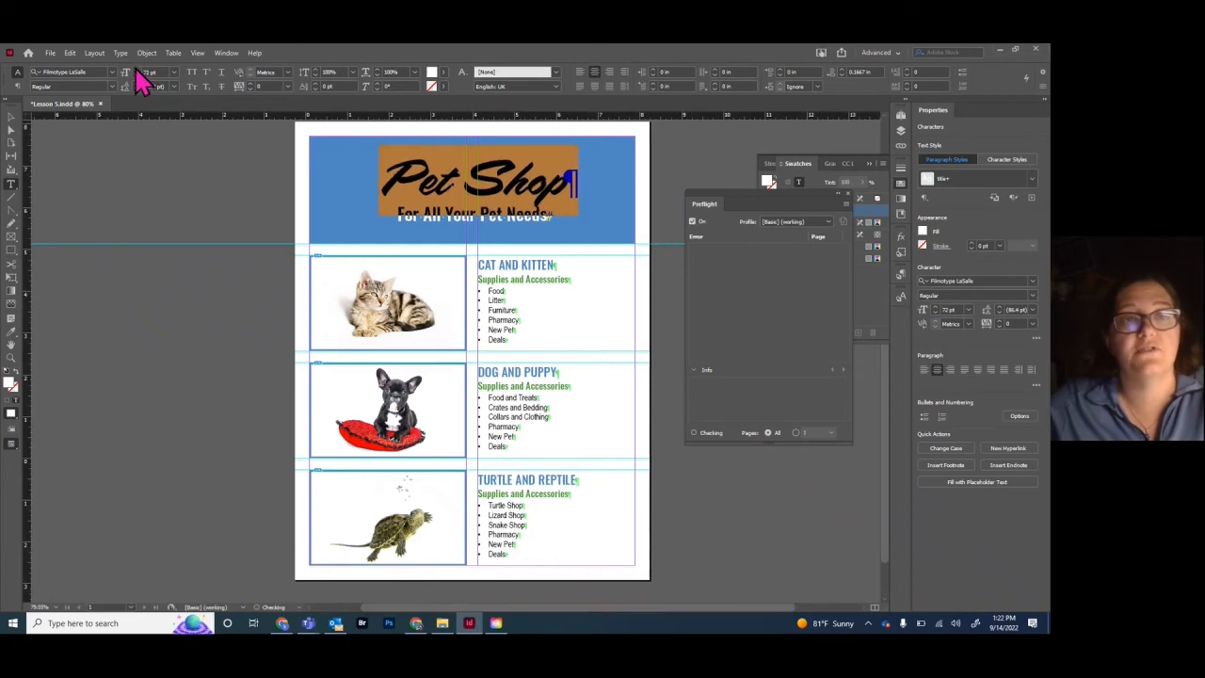
click(137, 70)
click(136, 70)
click(137, 70)
click(12, 119)
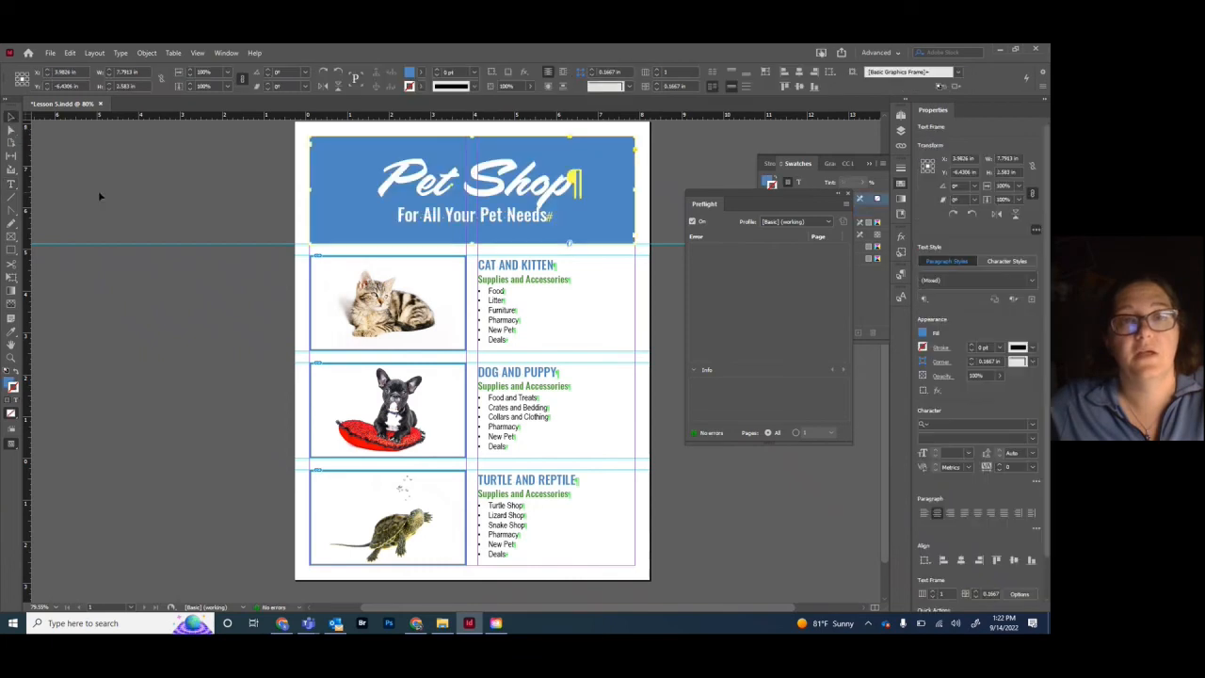
click(163, 419)
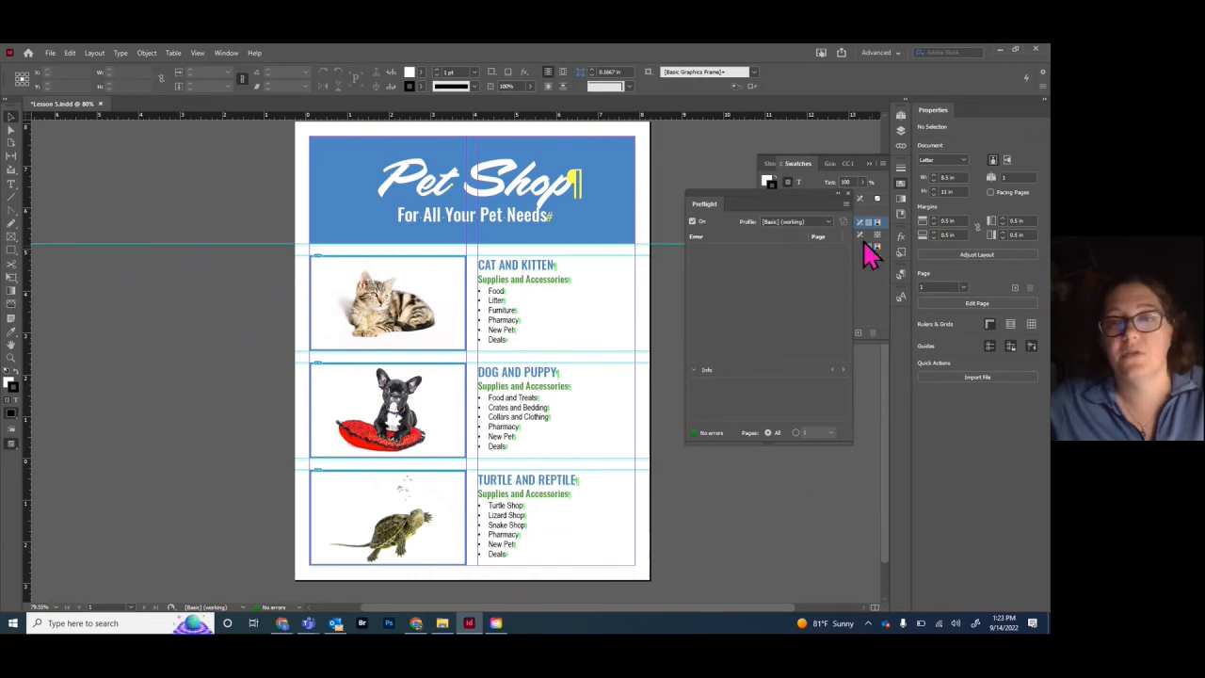
Close the Preflight panel, sample the dog cushion's red as the fill with the Eyedropper, and save it as a new swatch
click(847, 193)
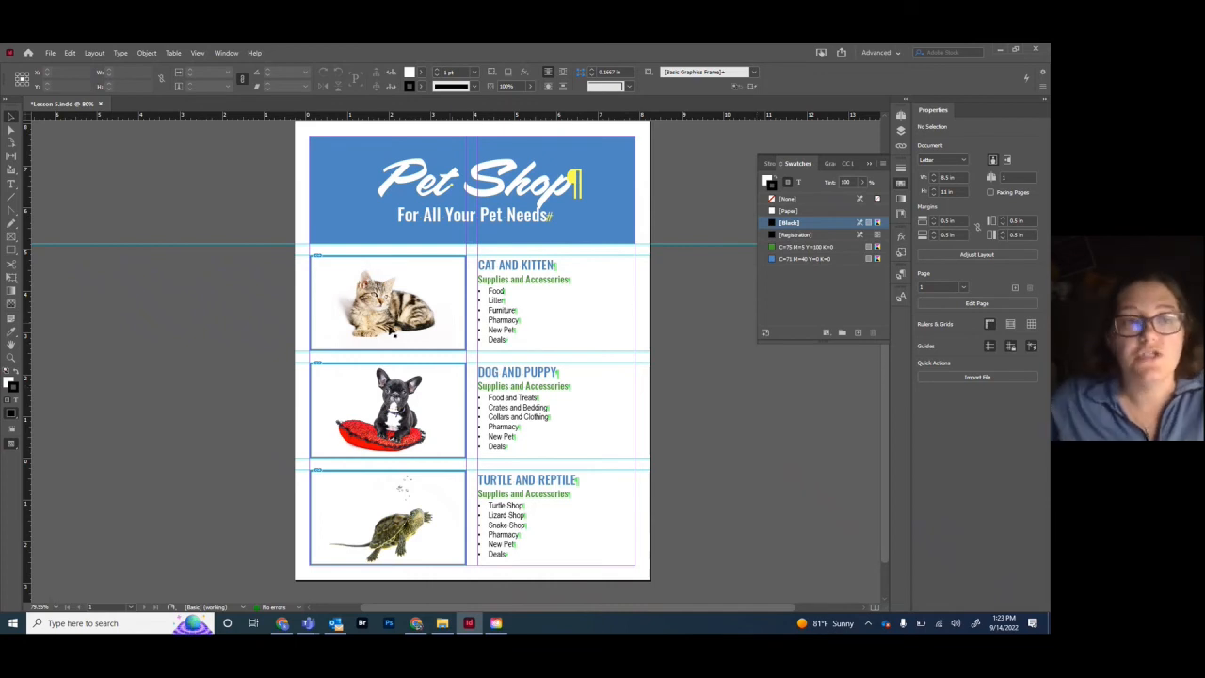
click(12, 336)
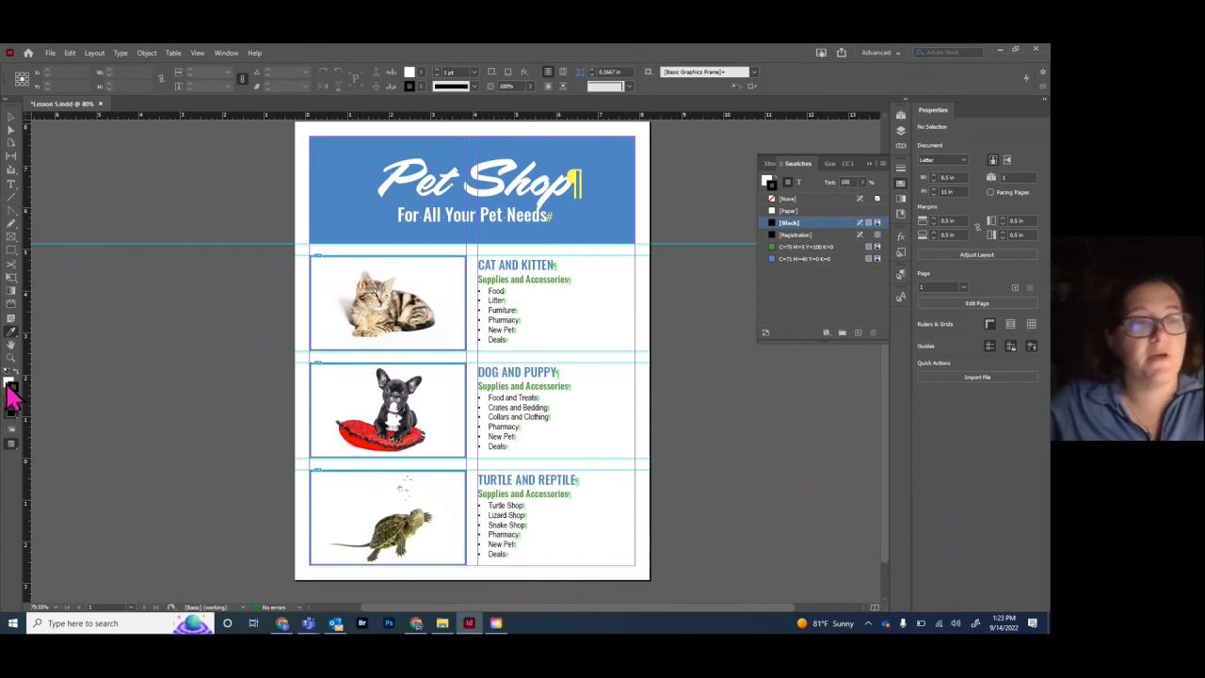
click(7, 386)
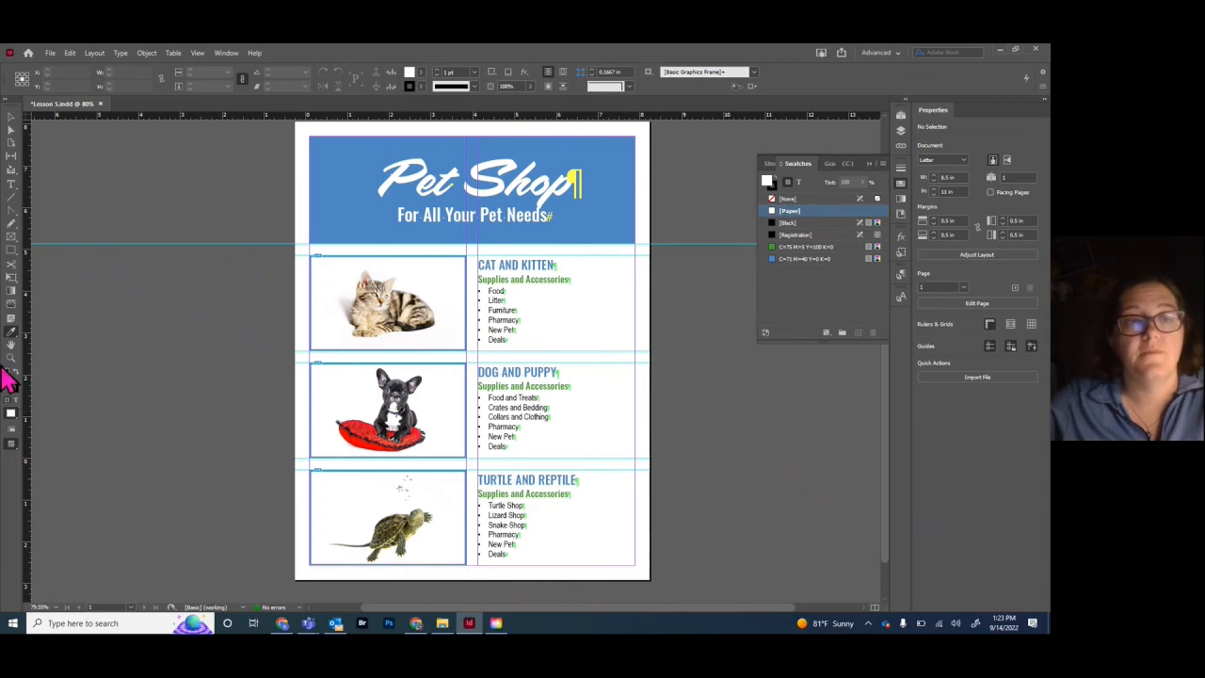
click(12, 333)
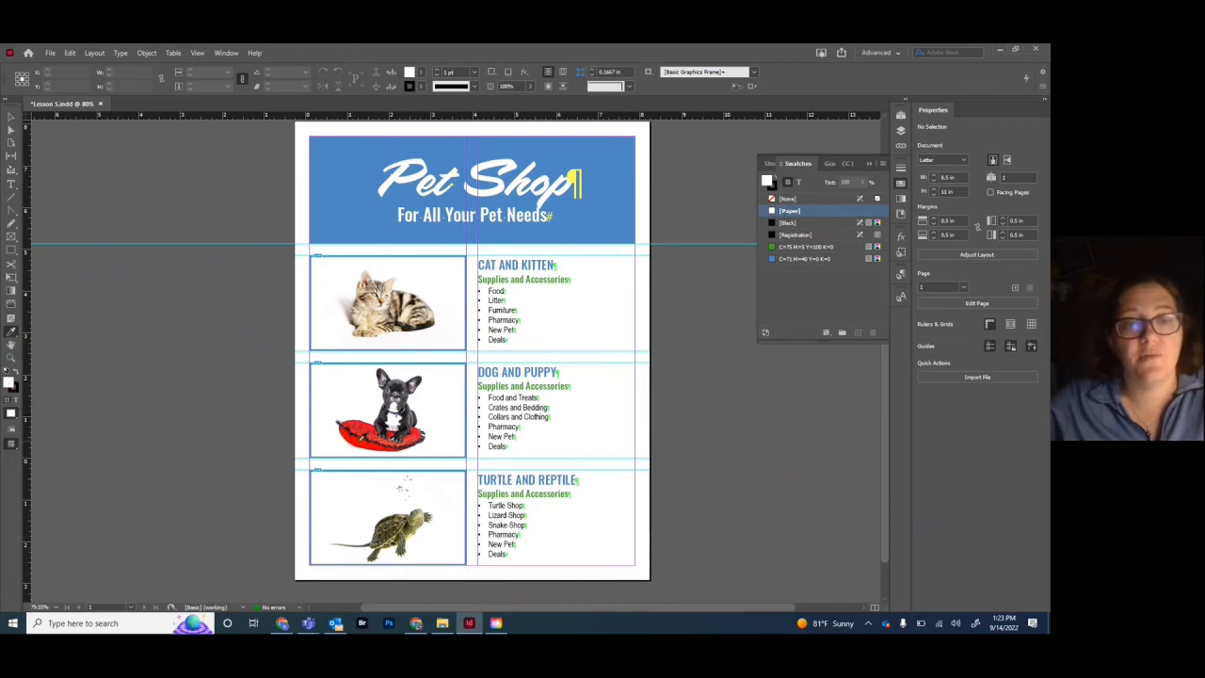
click(354, 436)
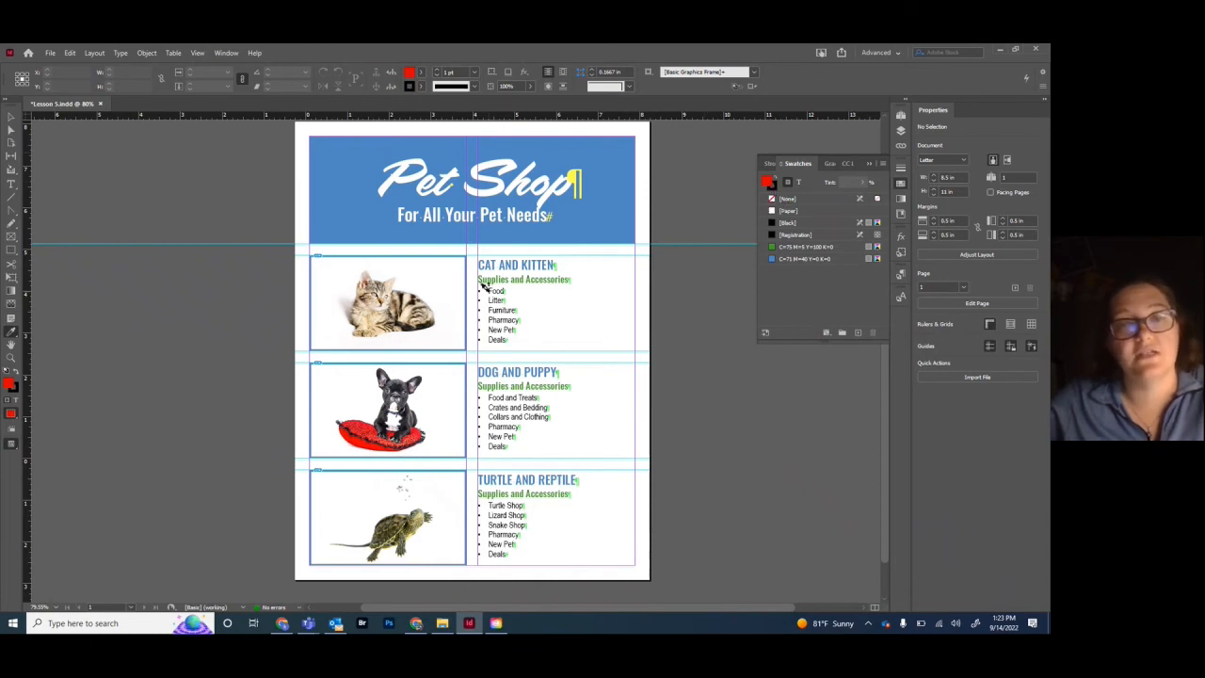
click(858, 333)
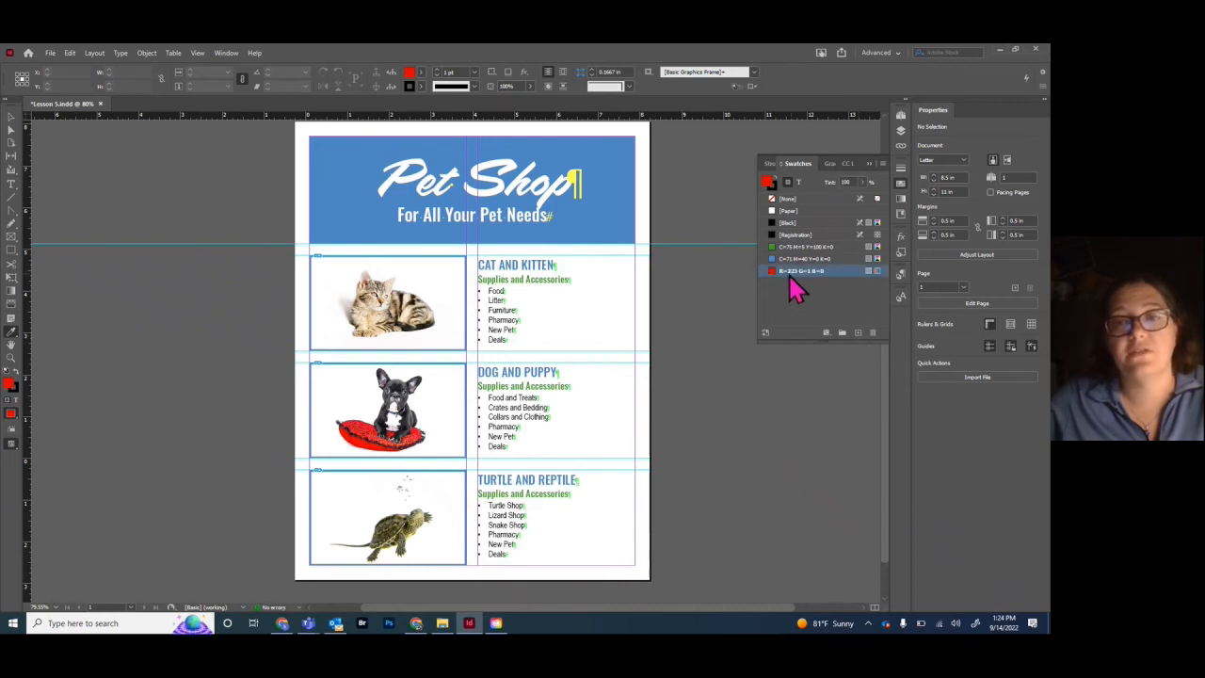
Change the new red swatch's color mode to CMYK, keeping its color type as Process
double_click(842, 273)
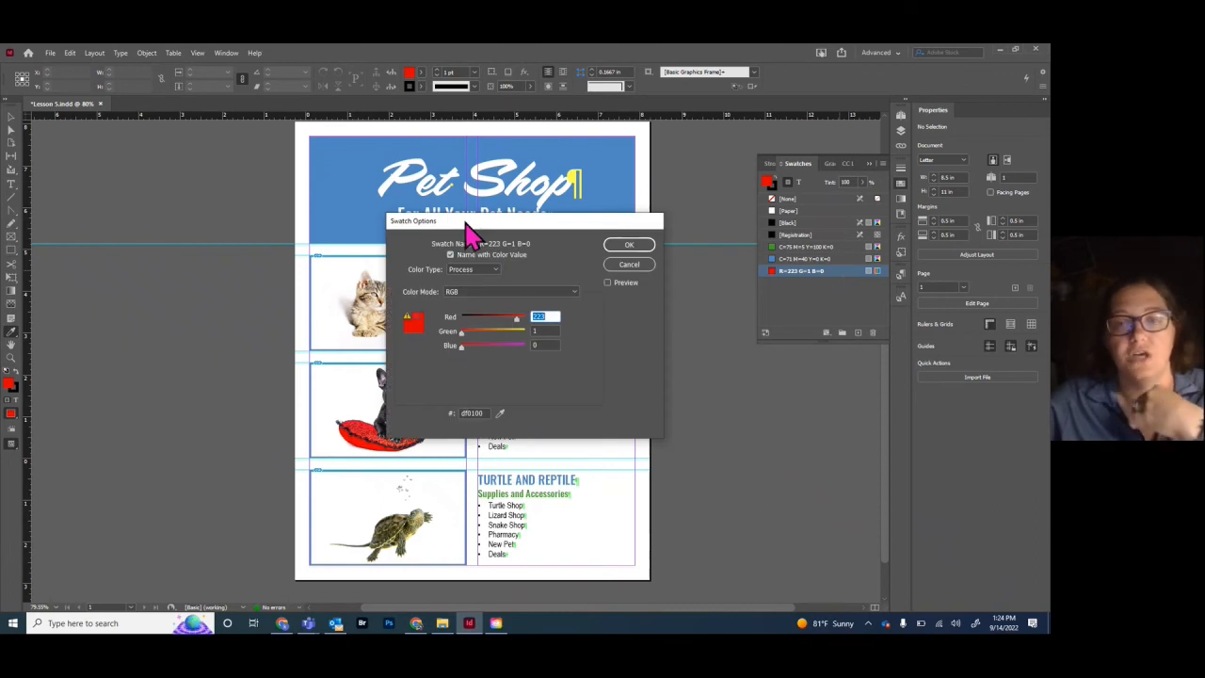
click(496, 272)
click(498, 269)
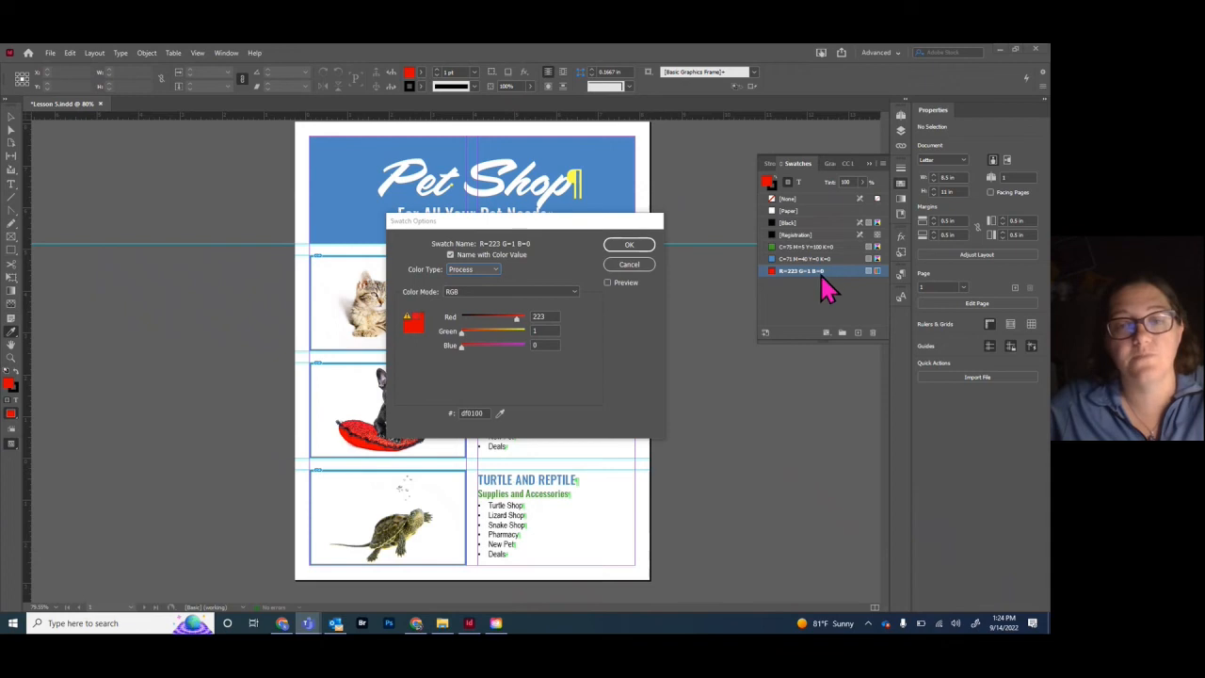
click(574, 293)
click(577, 293)
click(574, 292)
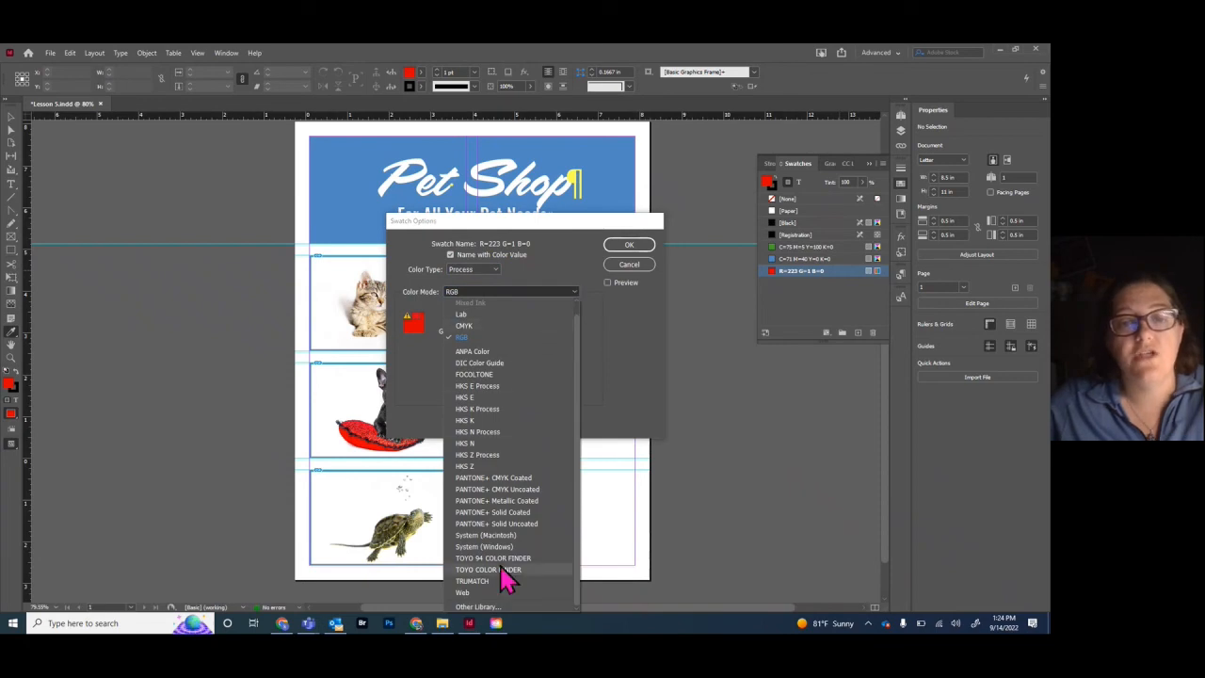
scroll(504, 538, up, 1)
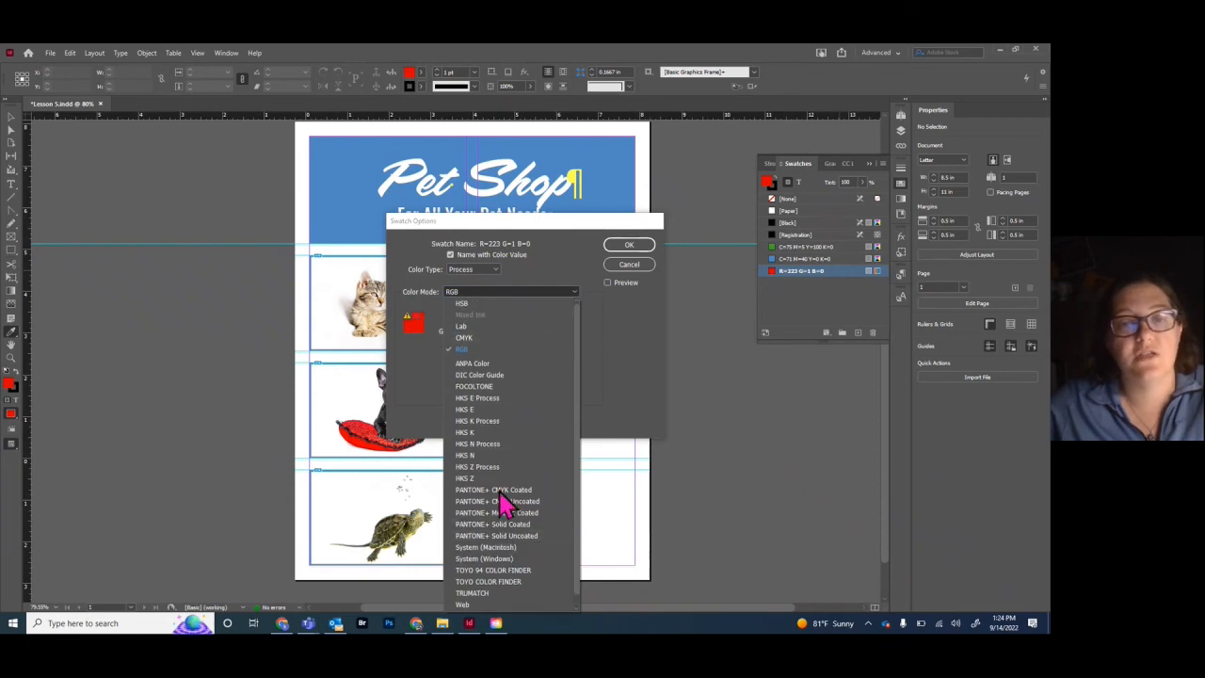
click(469, 341)
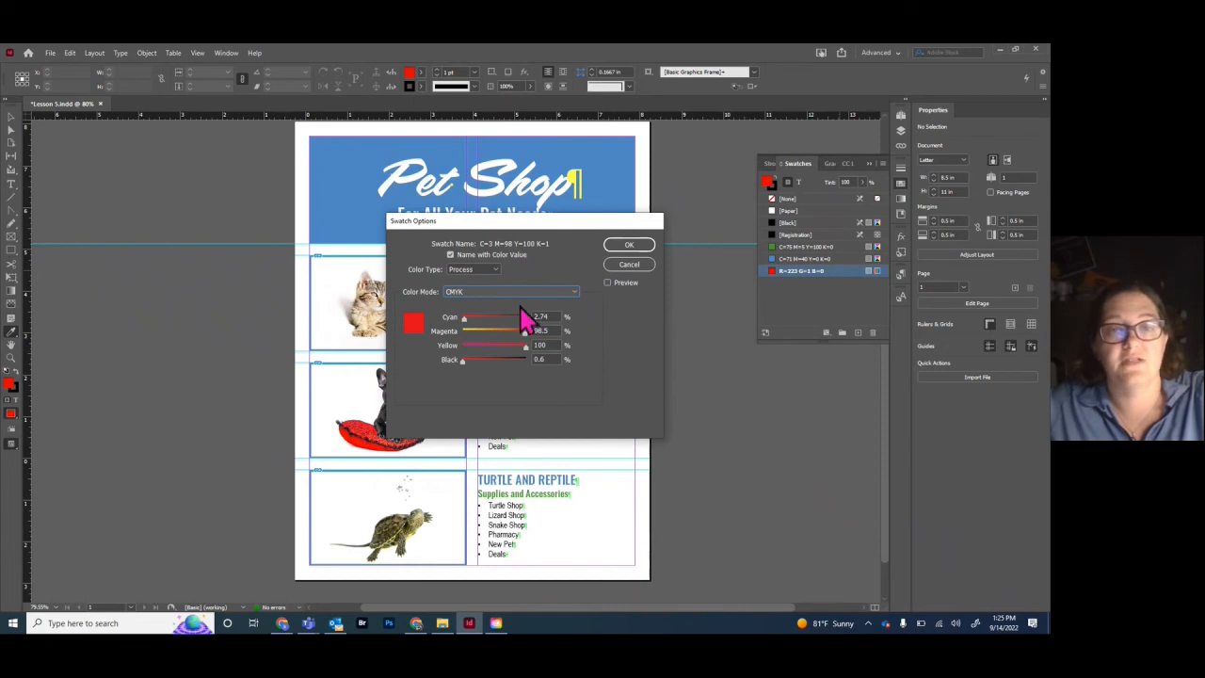
click(630, 245)
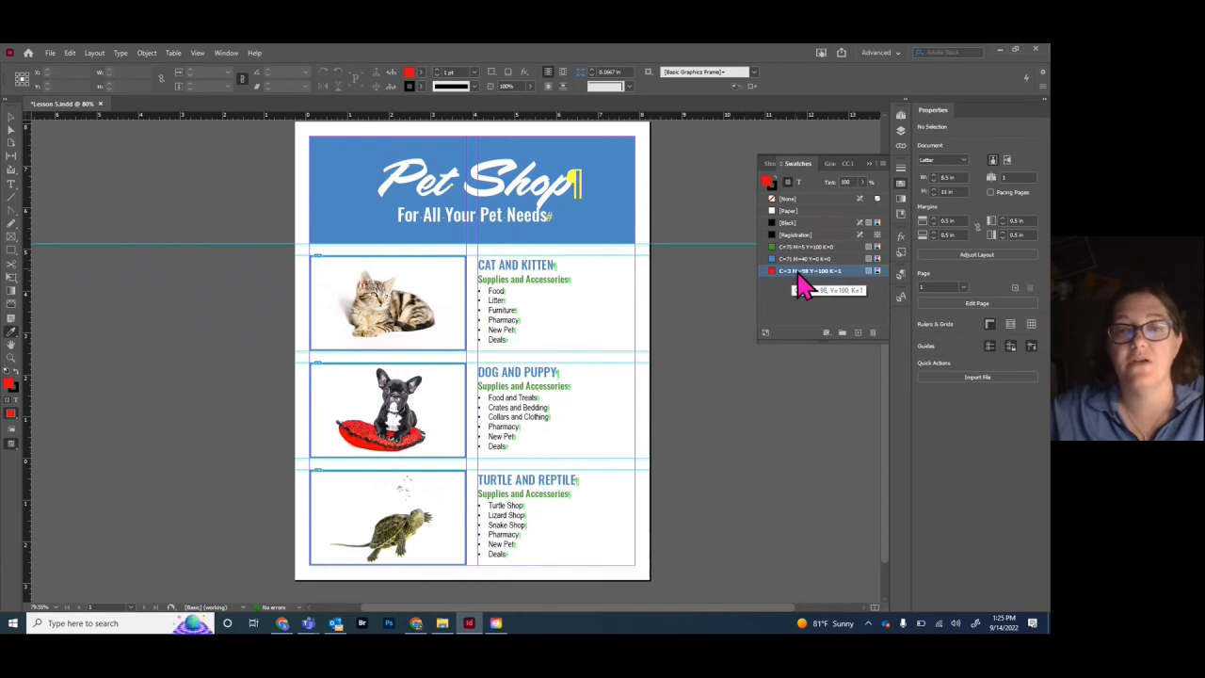
Recolor the "Supplies and Accessories" subheading in all three pet sections with the red CMYK swatch
click(12, 184)
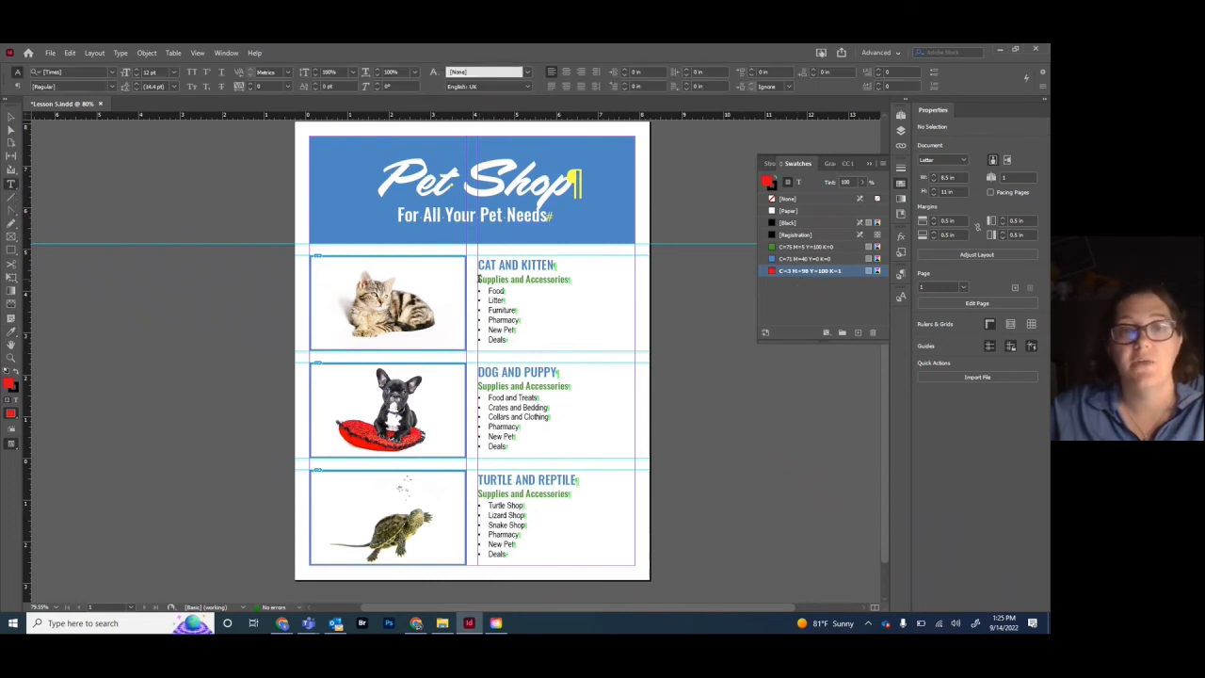
drag(478, 280, 572, 282)
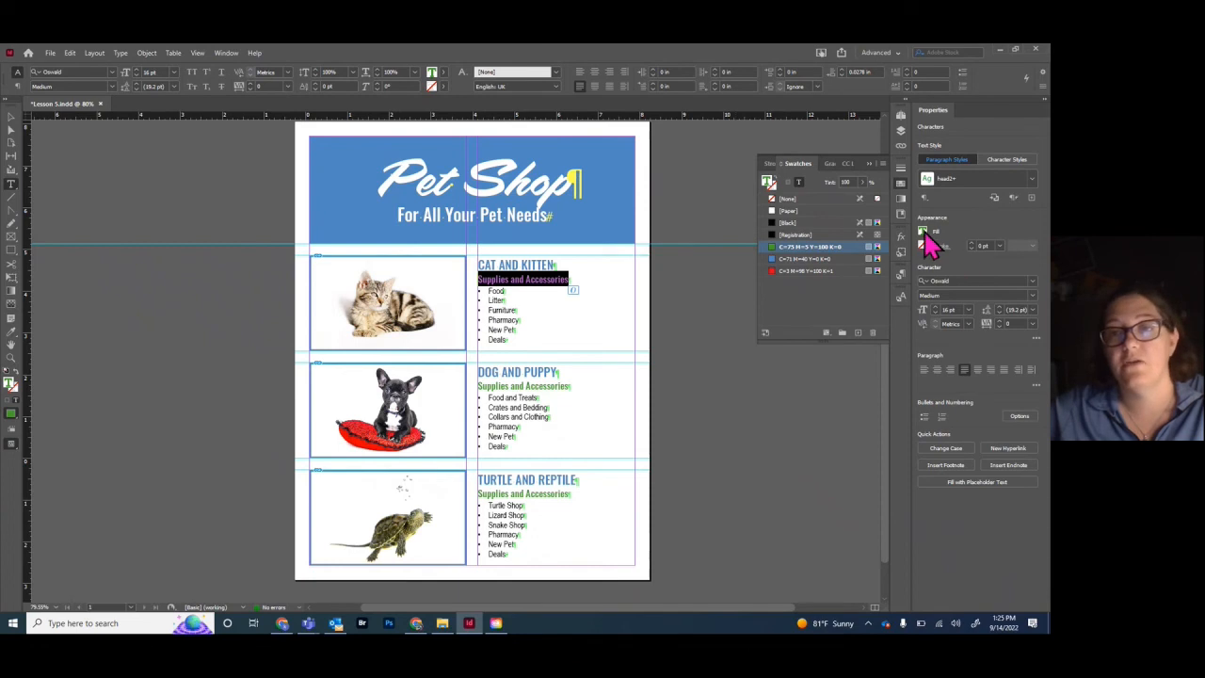
click(798, 275)
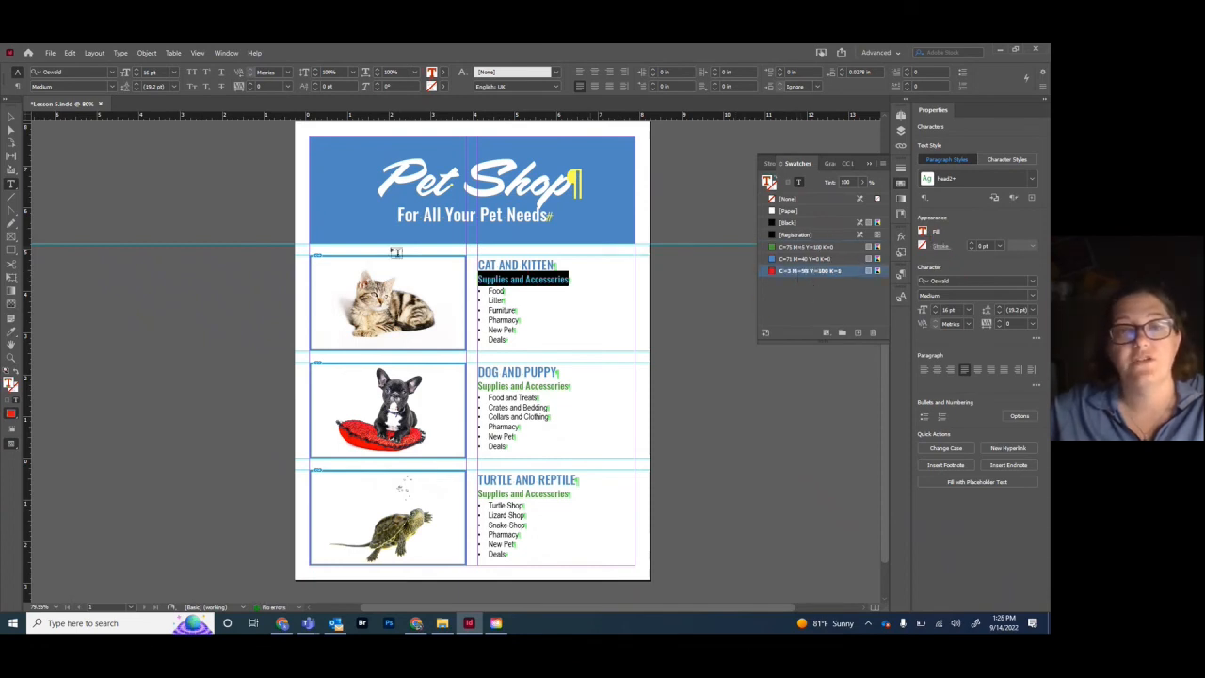
click(444, 75)
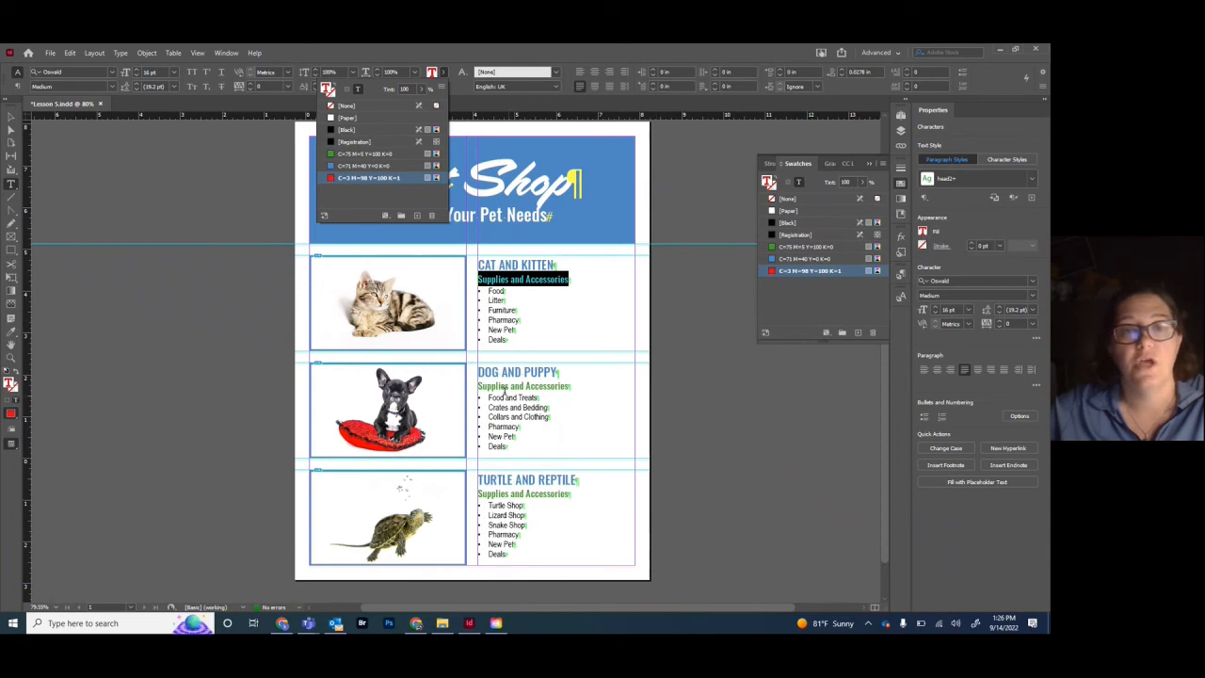
drag(479, 386, 571, 387)
click(796, 270)
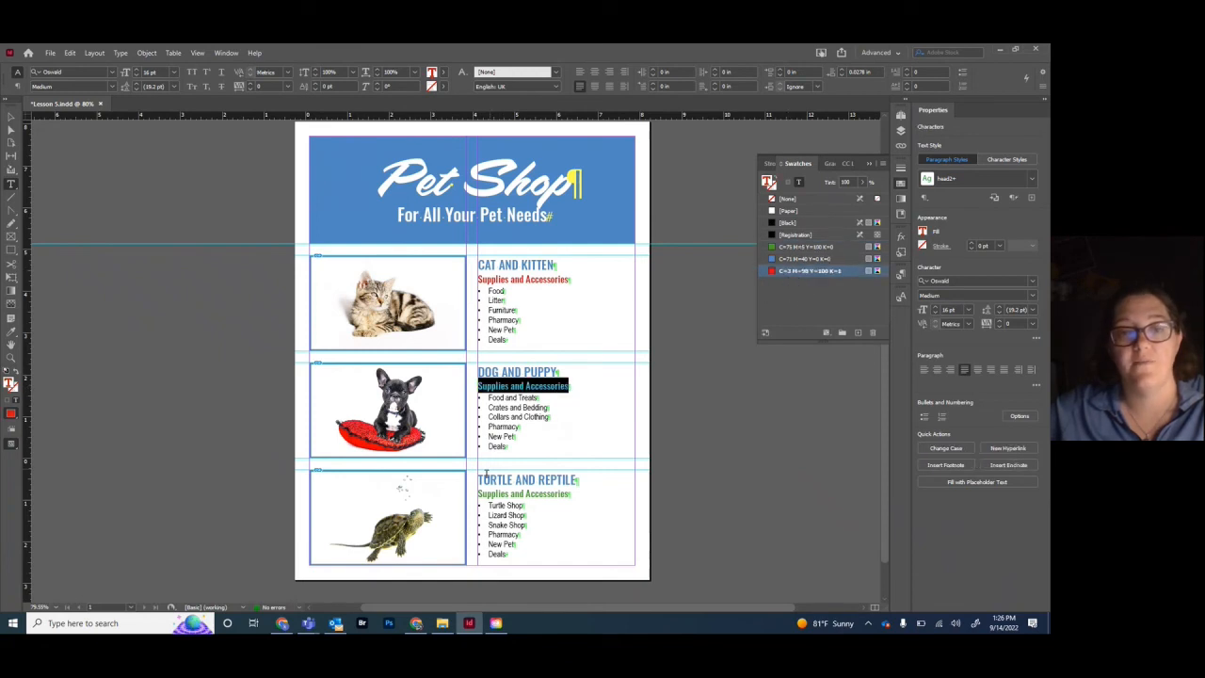
drag(478, 494, 571, 494)
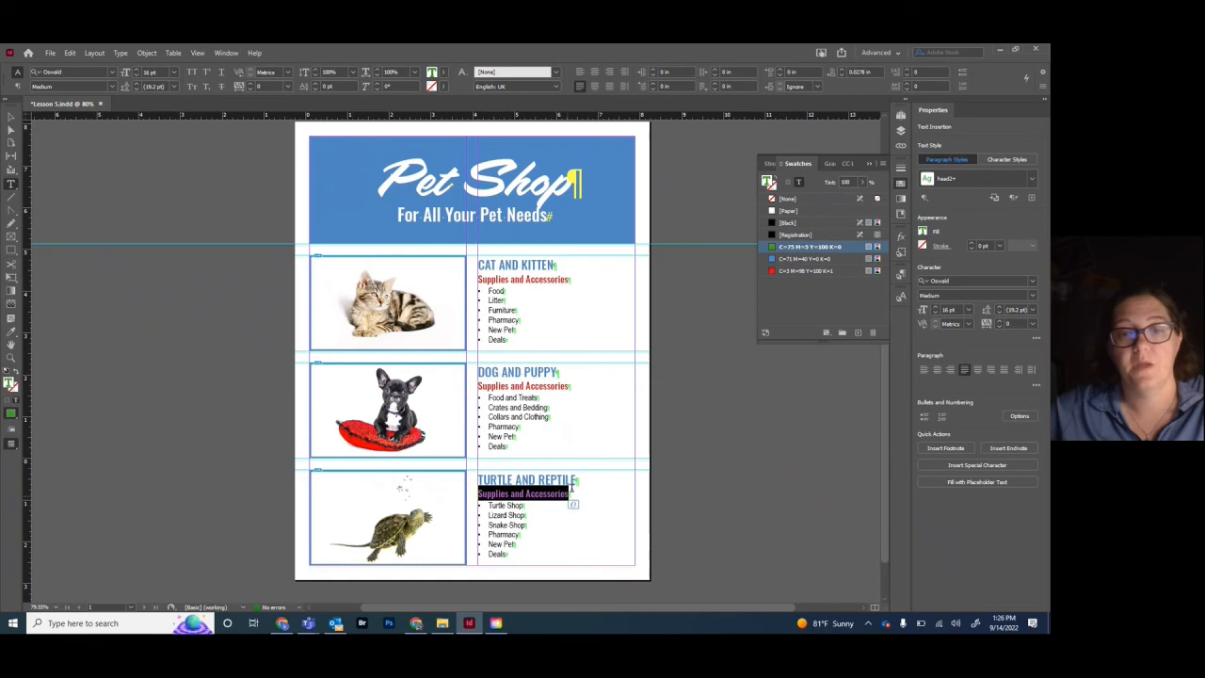
click(799, 273)
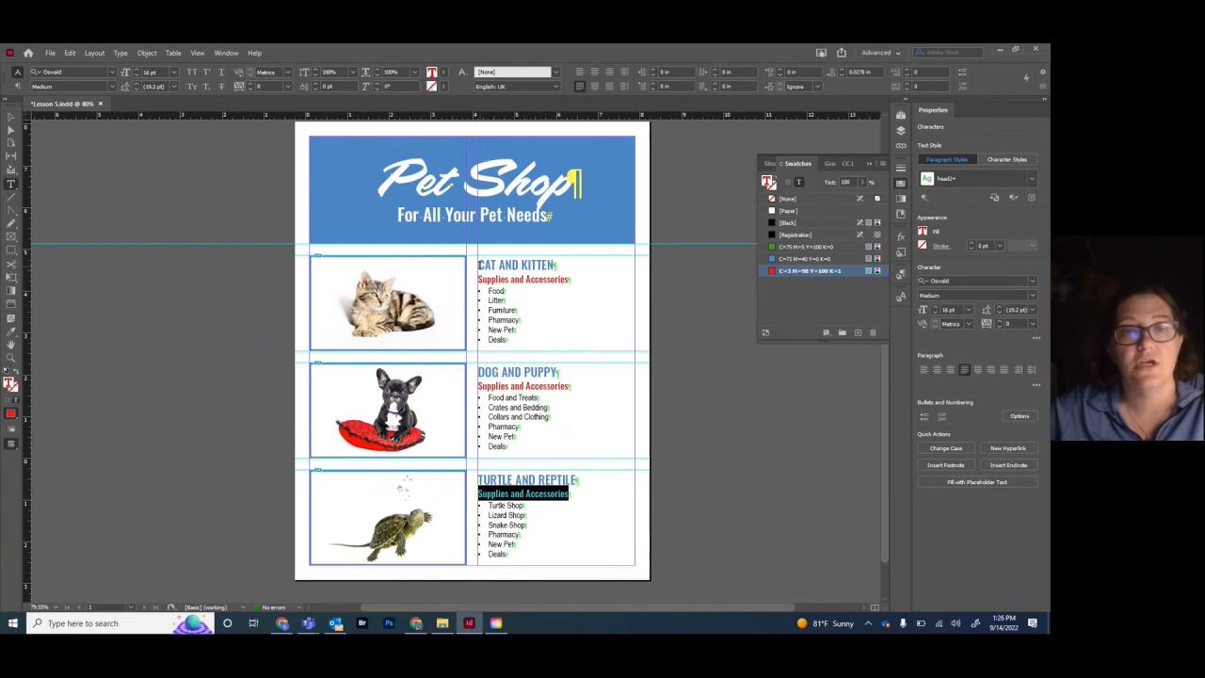
drag(479, 266, 554, 265)
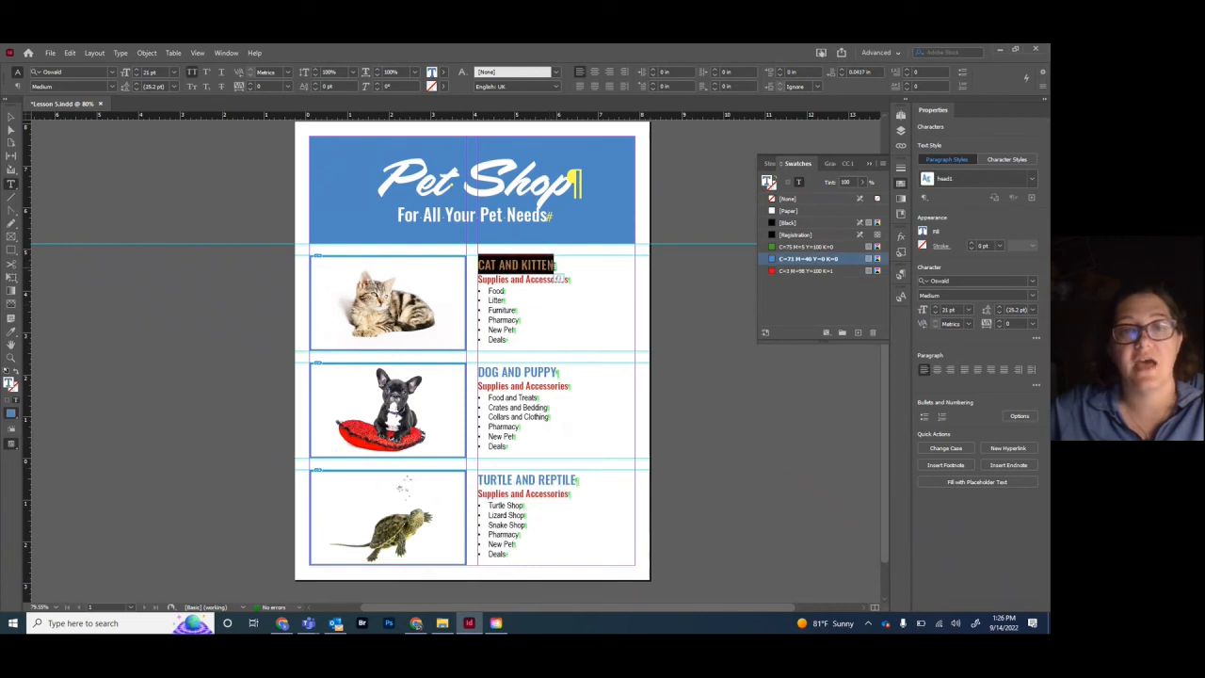
click(784, 213)
key(ctrl+z)
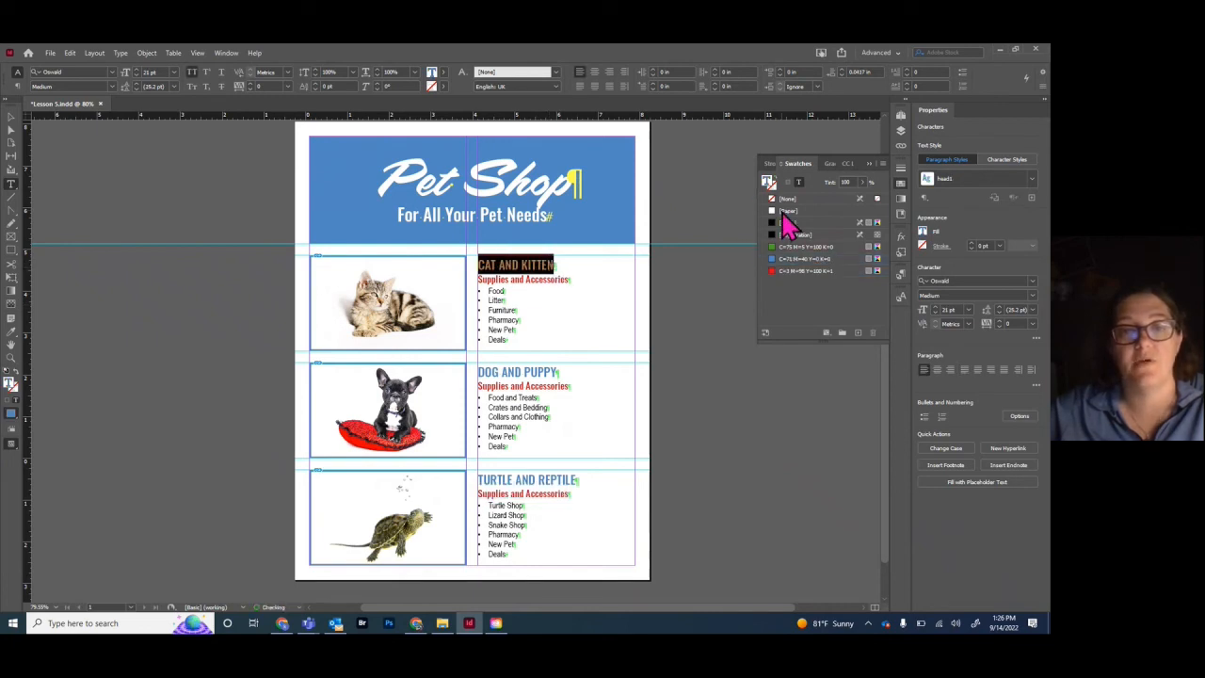
Set the text fill of the "Dog and Puppy", "Cat and Kitten" and "Turtle and Reptile" headings to [Paper]
click(479, 371)
drag(480, 371, 557, 372)
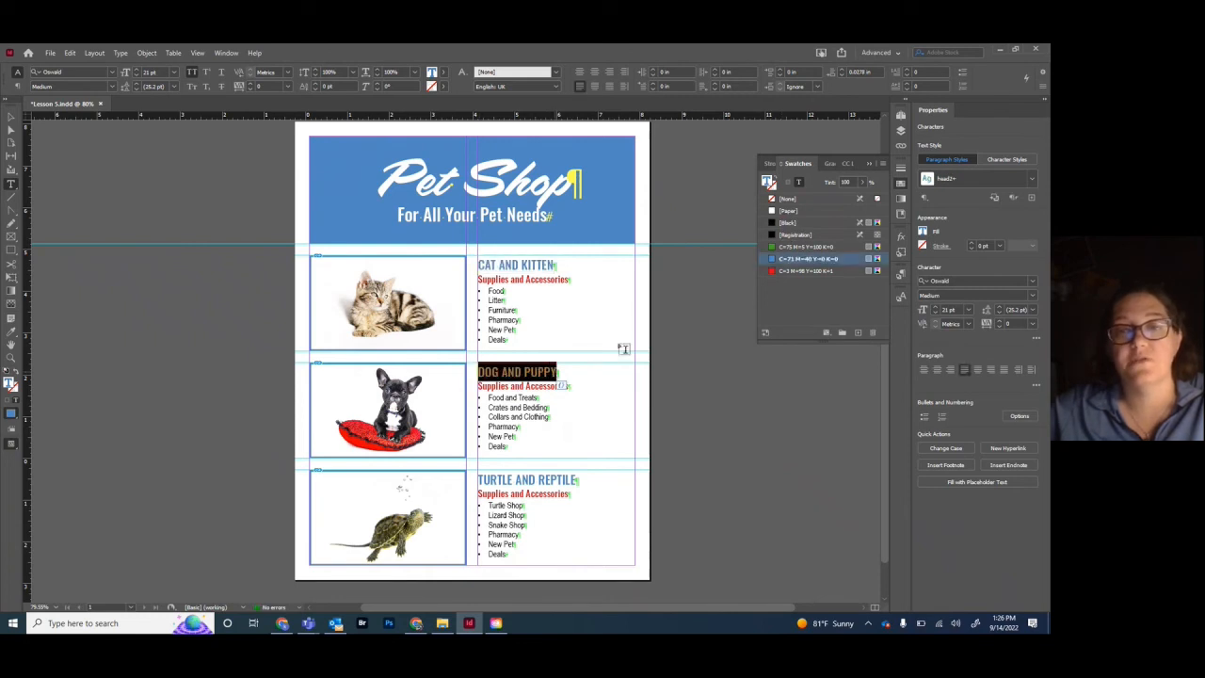
click(786, 211)
drag(479, 264, 557, 265)
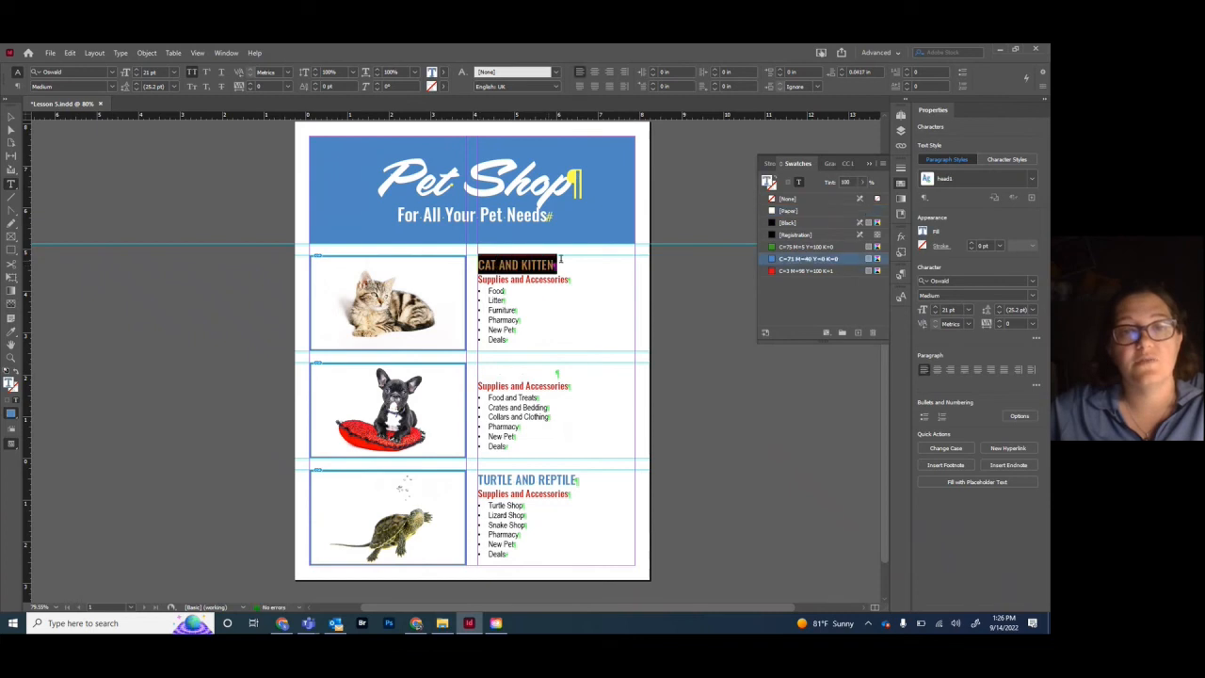
click(796, 211)
drag(479, 480, 577, 480)
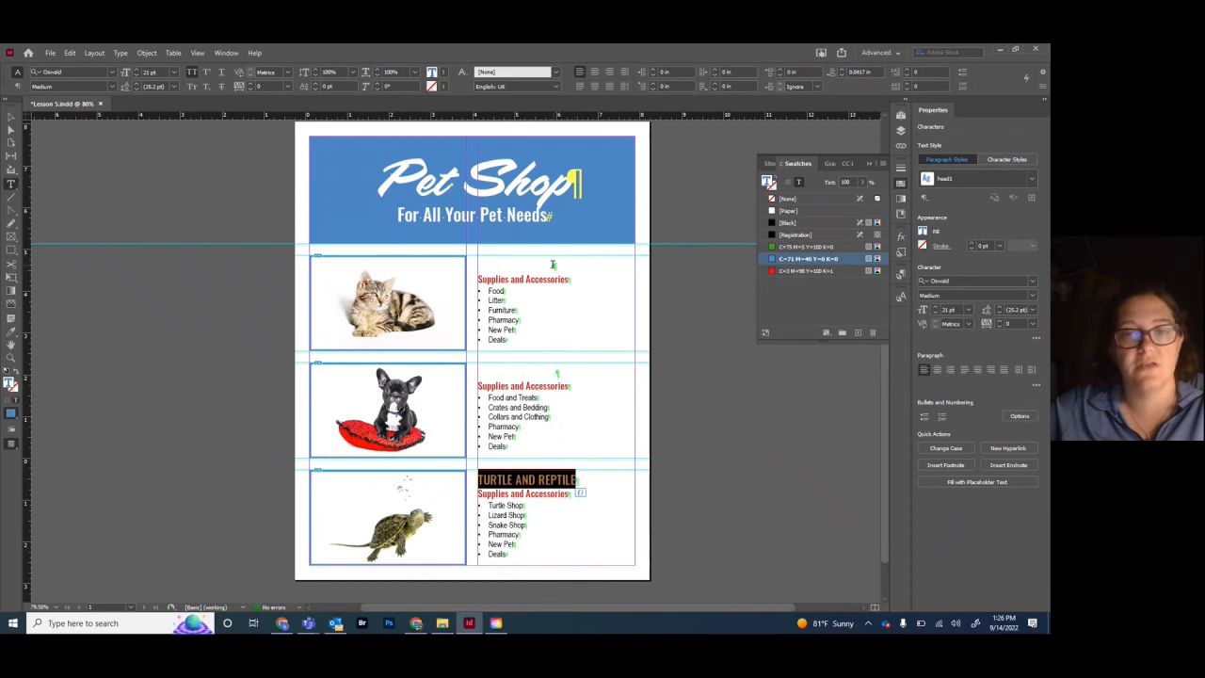
click(791, 211)
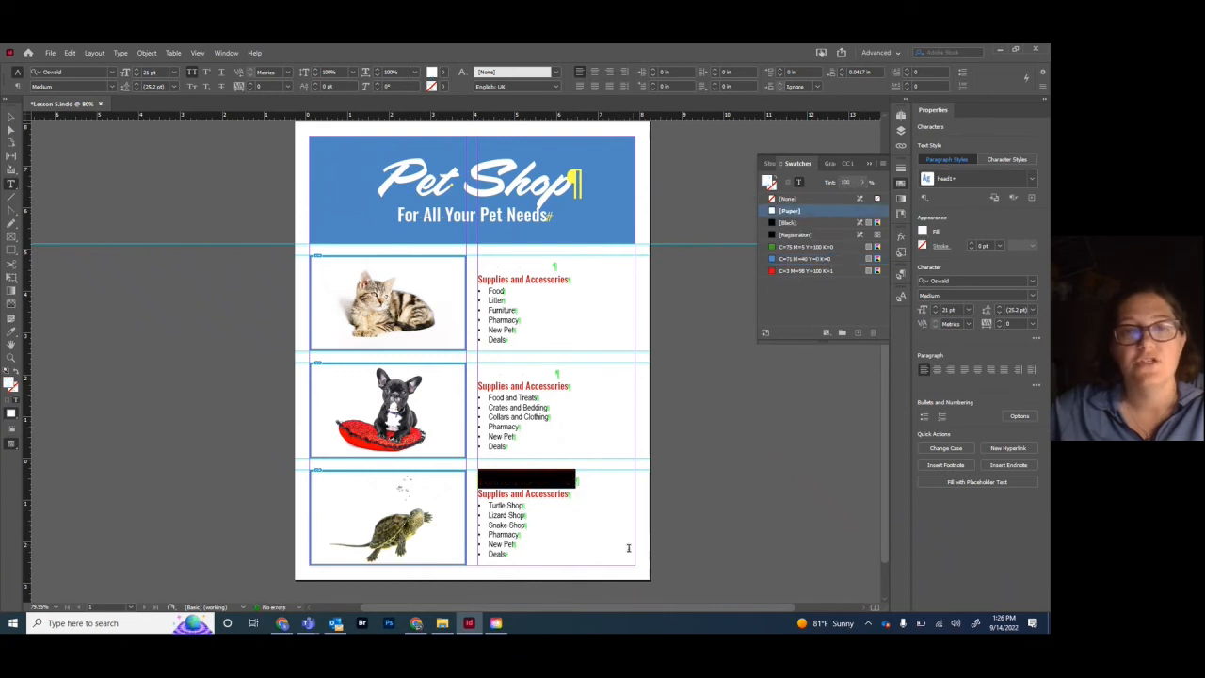
Fill the three pet section text frames with the blue swatch C=71 M=40 Y=0 K=0 and deselect
click(11, 117)
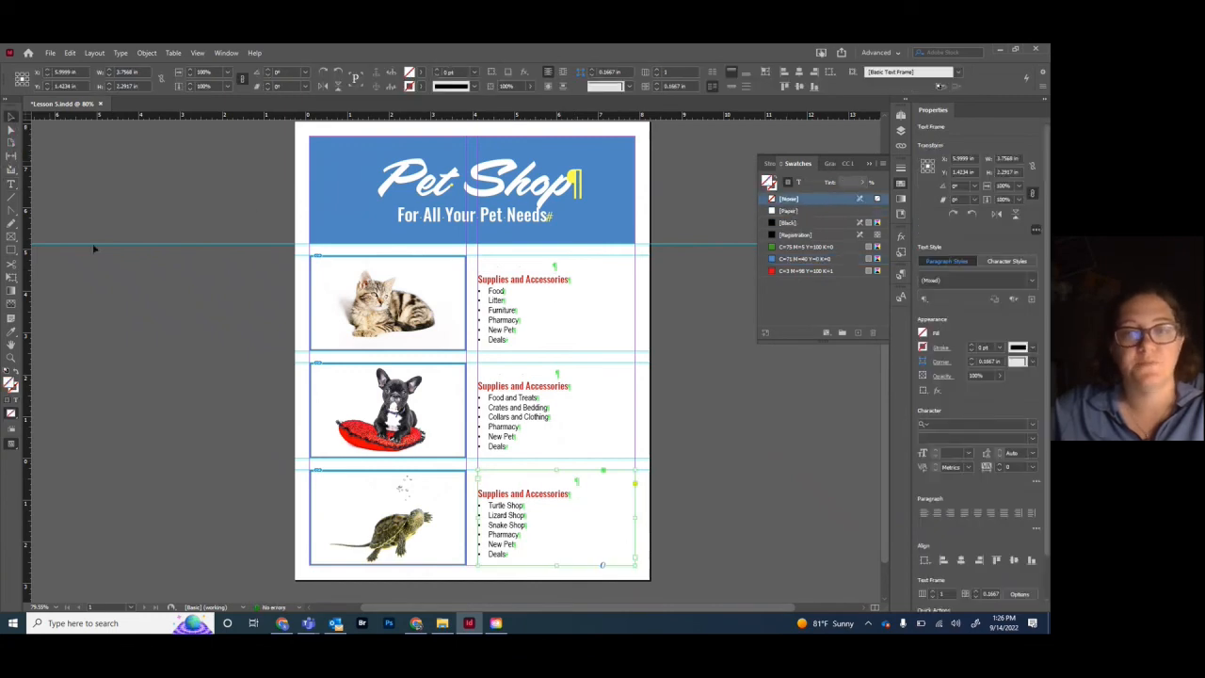
click(594, 331)
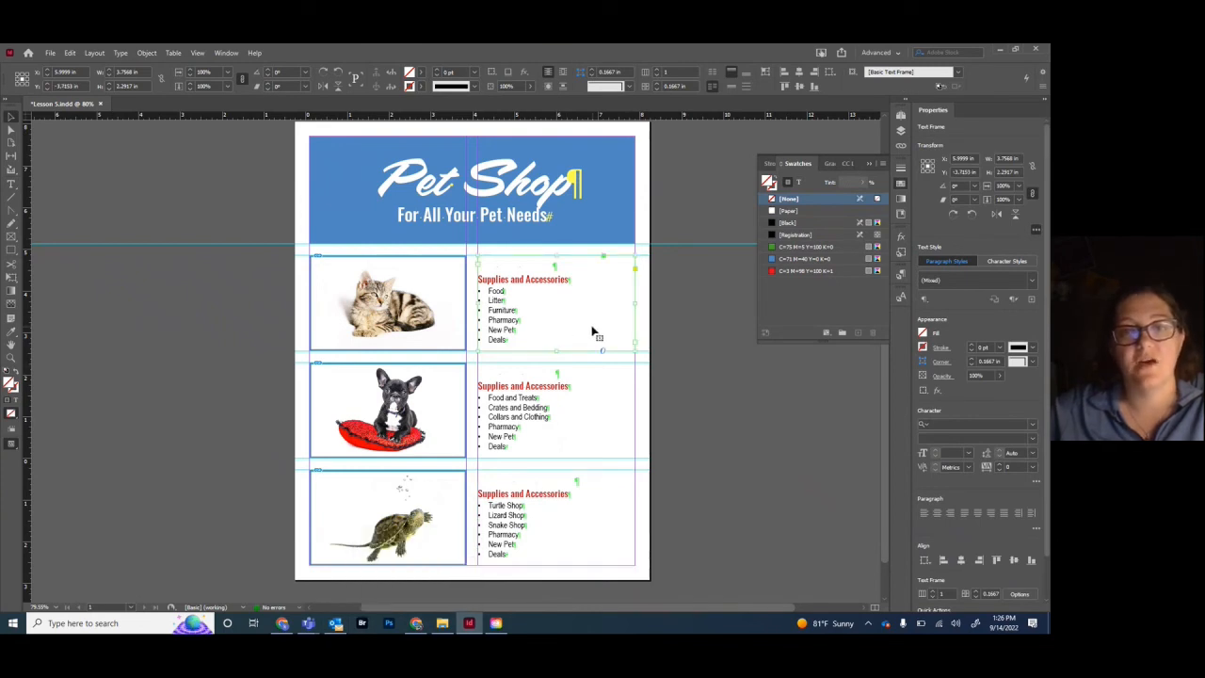
click(420, 73)
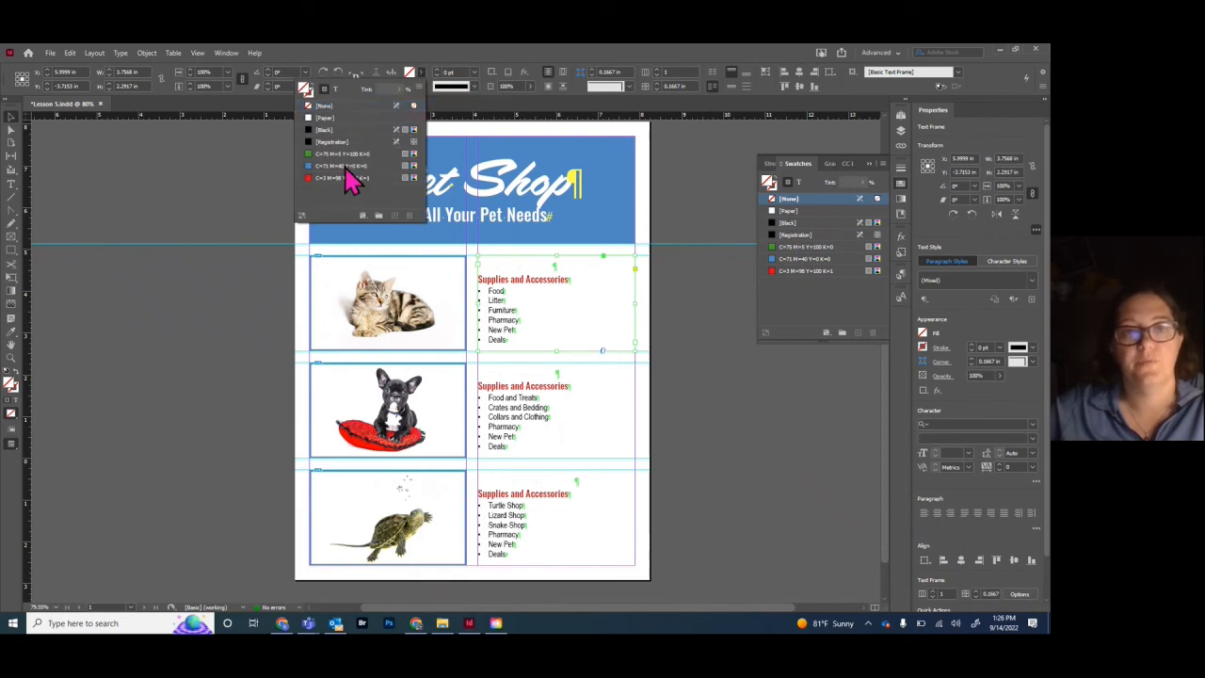
click(346, 169)
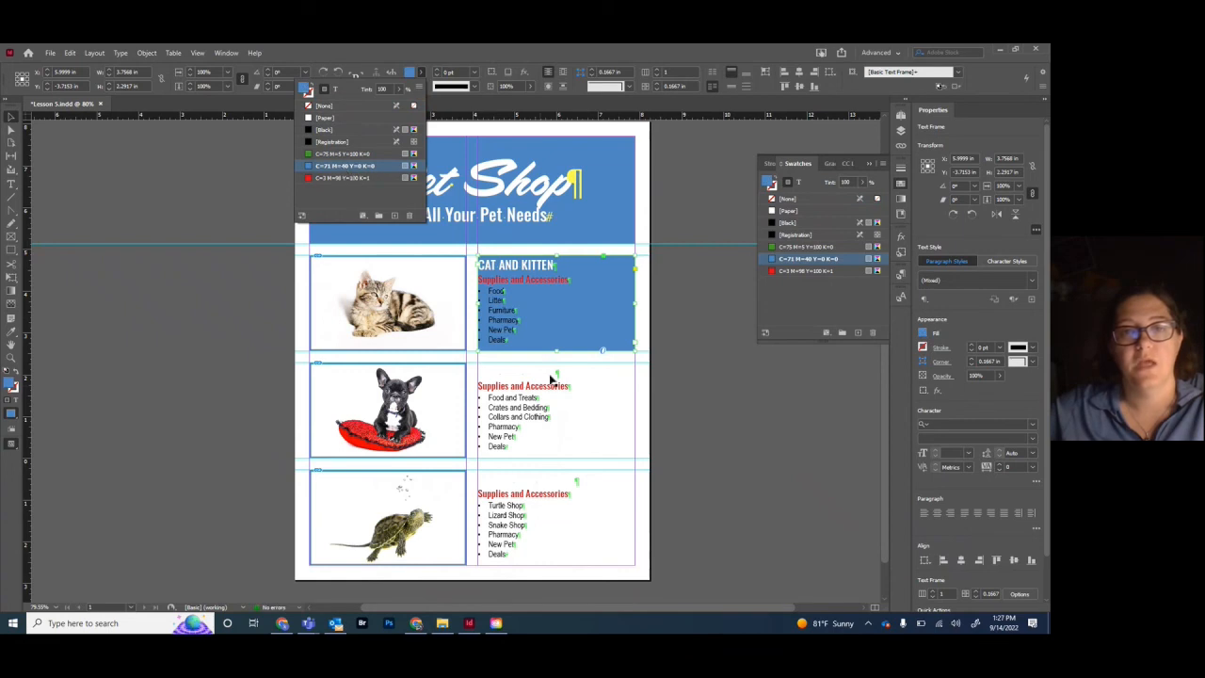
click(596, 421)
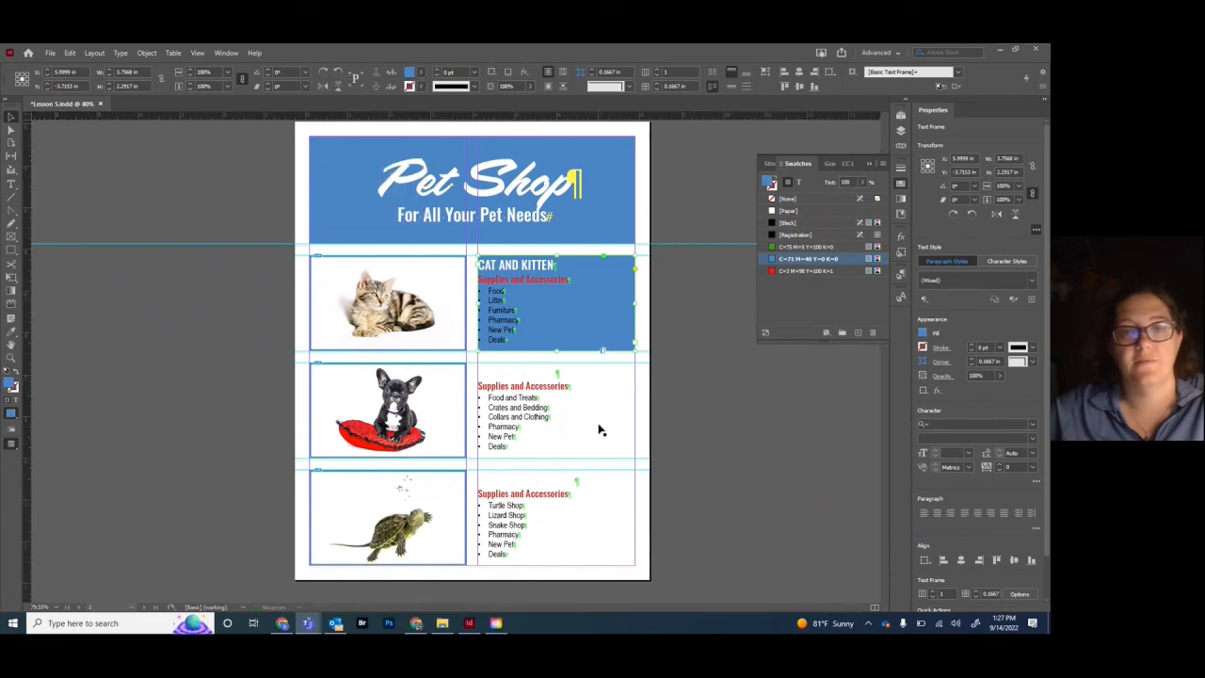
click(597, 426)
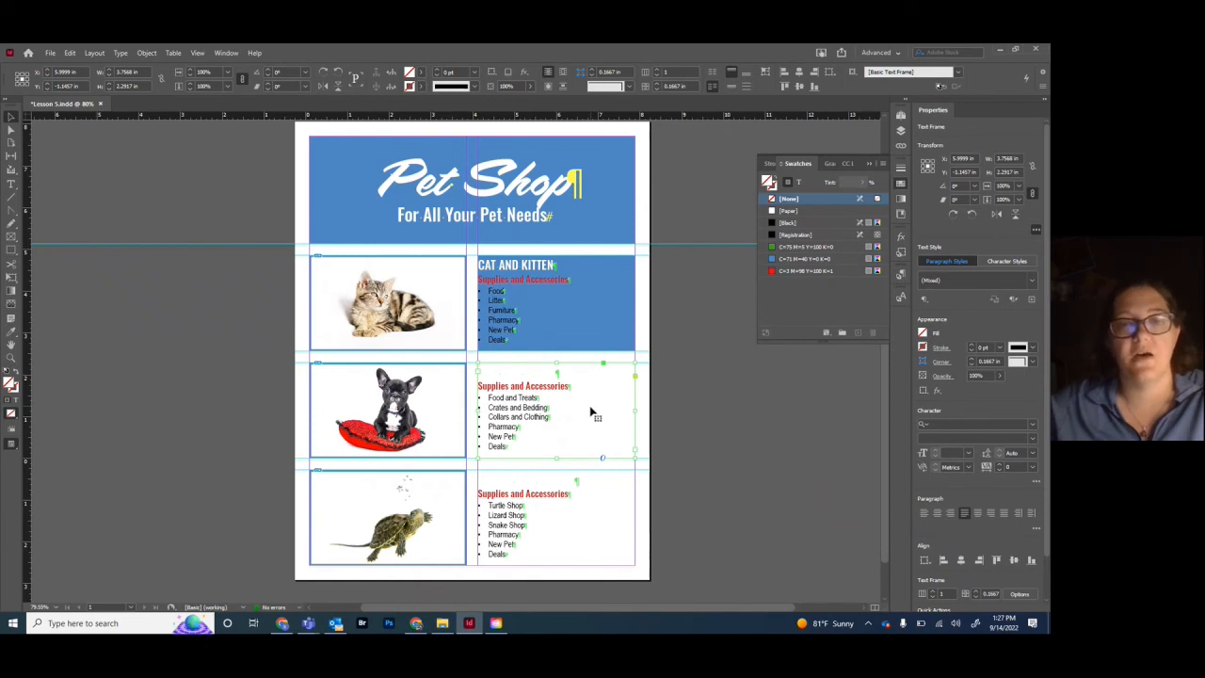
click(791, 260)
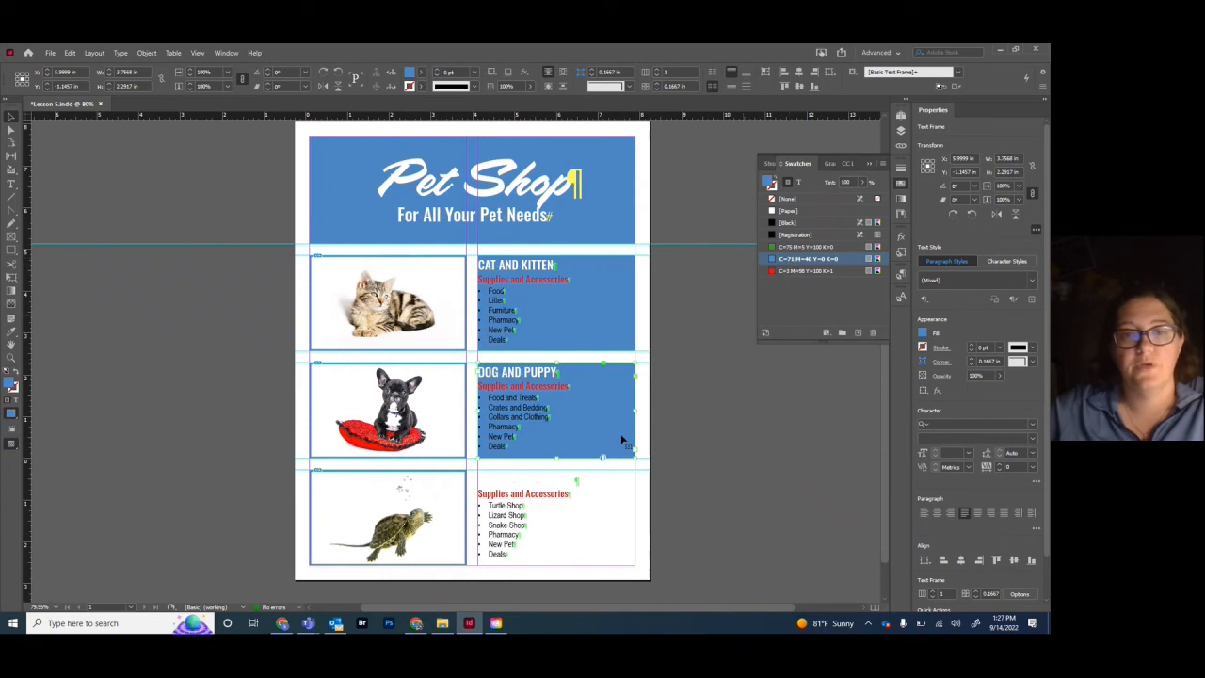
click(614, 524)
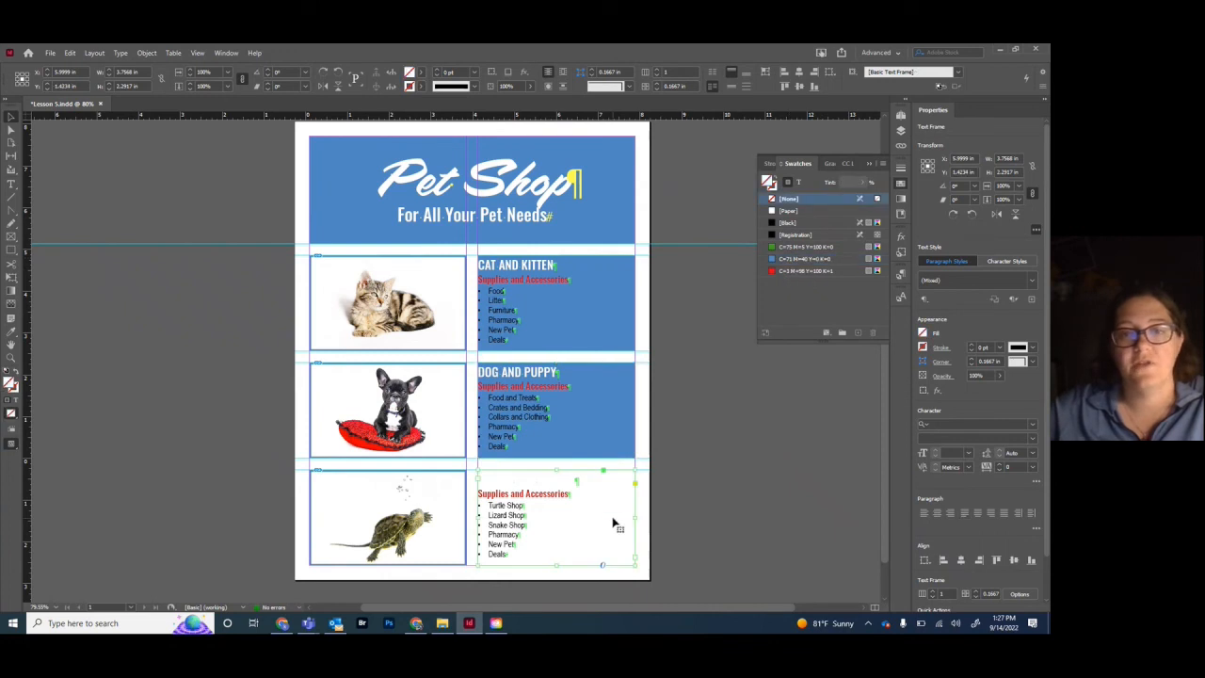
click(798, 259)
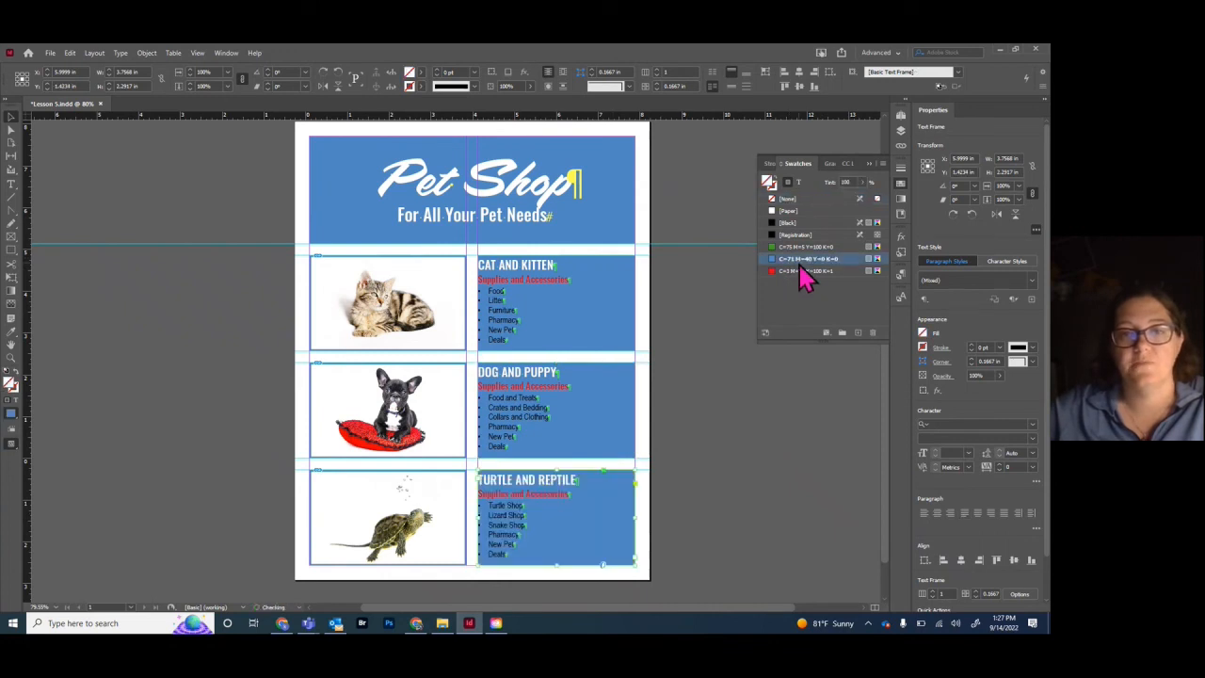
click(720, 519)
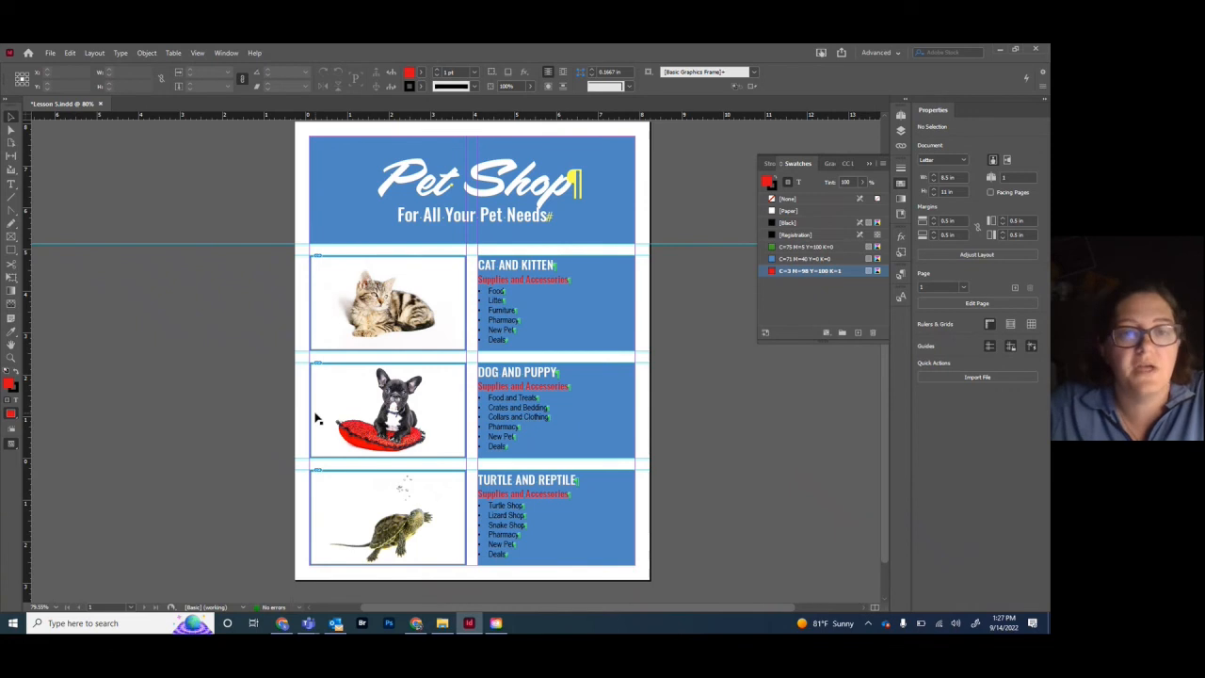
Sample a color theme from the cat section's "Supplies and Accessories" subheading with the Color Theme tool and display its variations
click(12, 334)
click(12, 335)
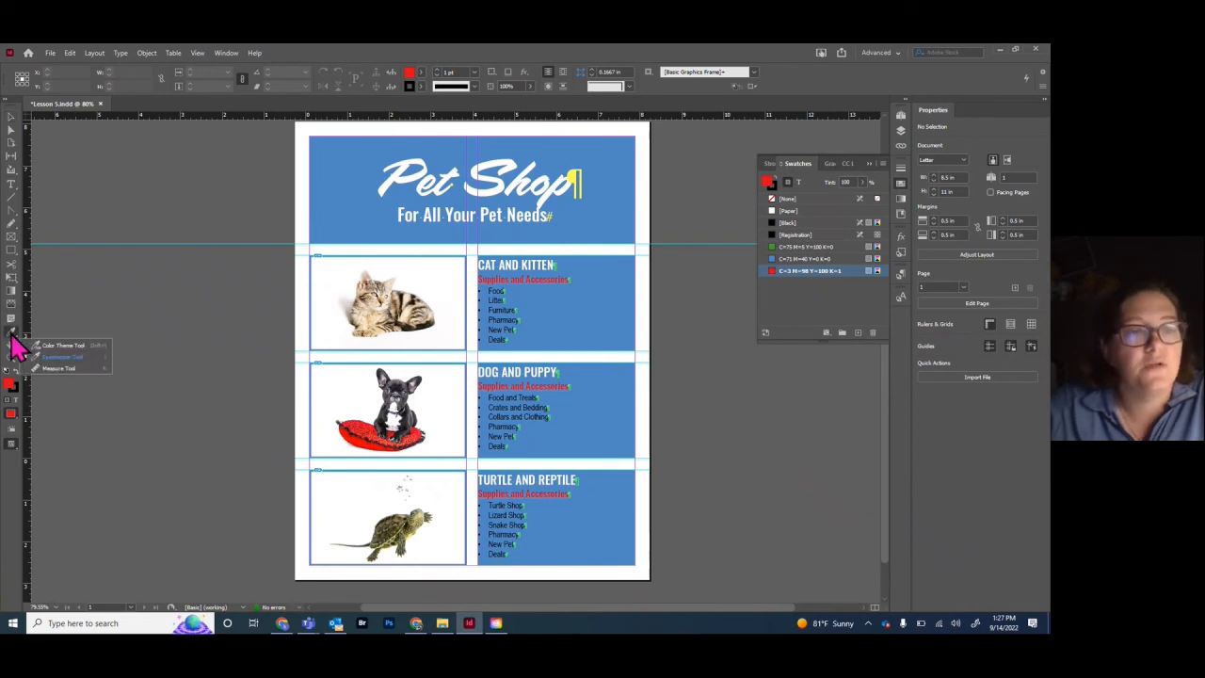
click(75, 352)
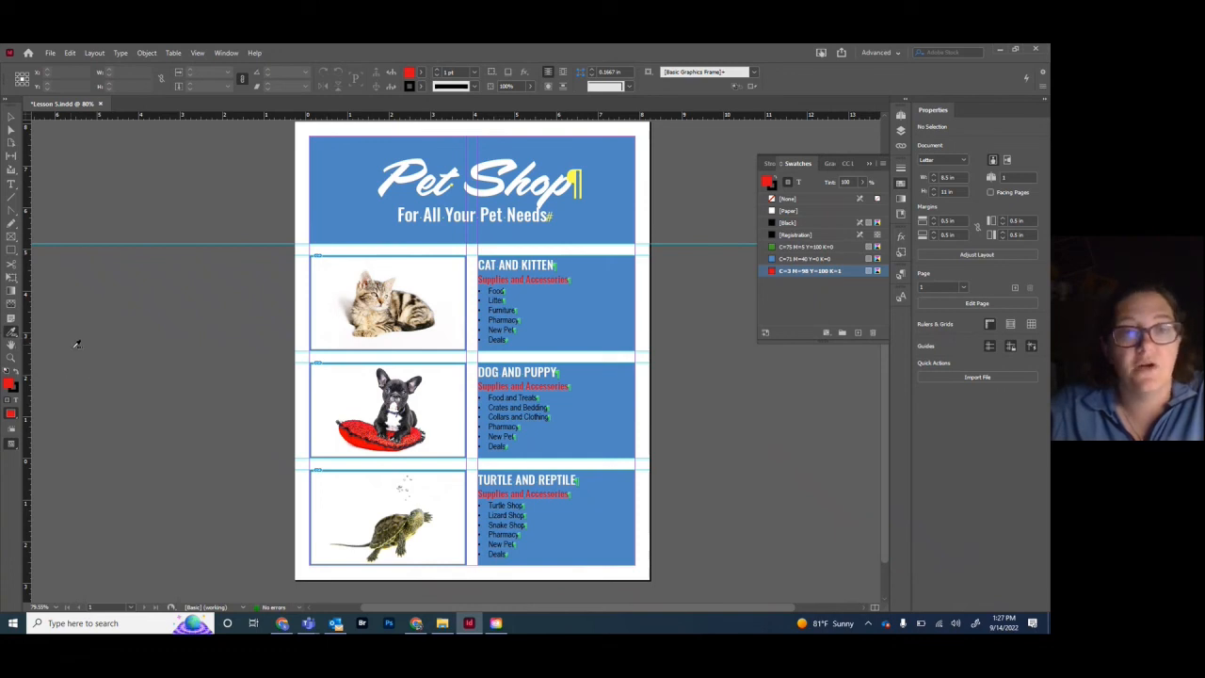
click(496, 280)
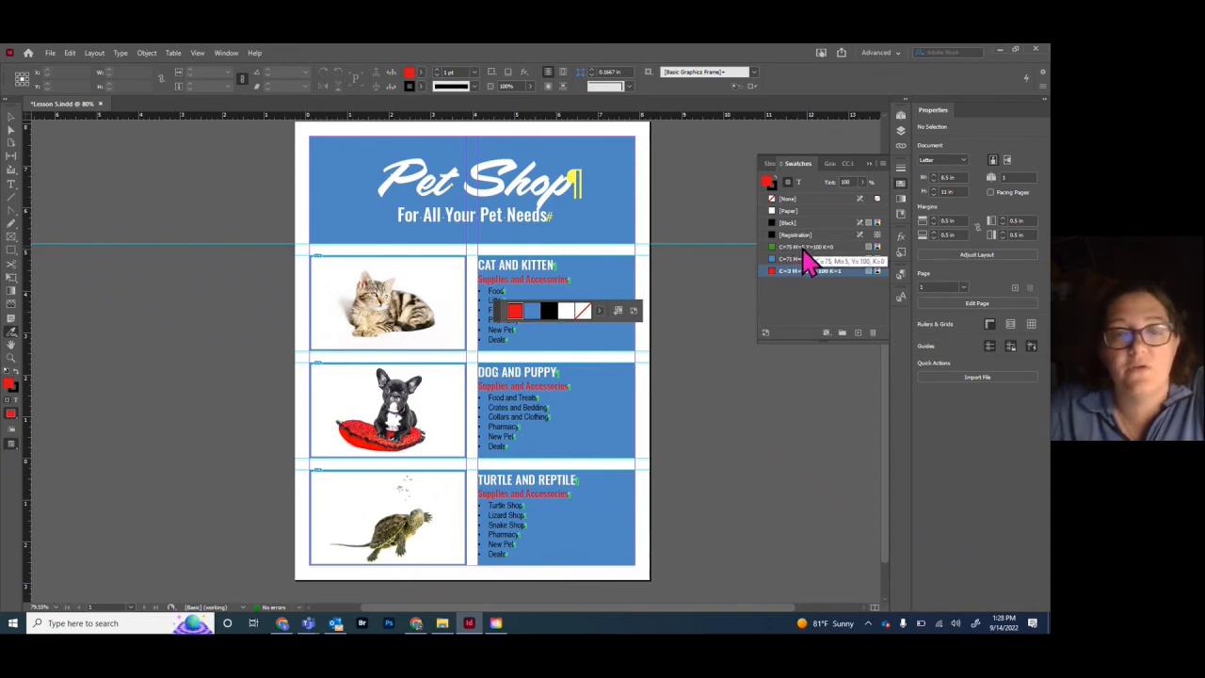
drag(808, 269, 664, 292)
drag(563, 318, 541, 317)
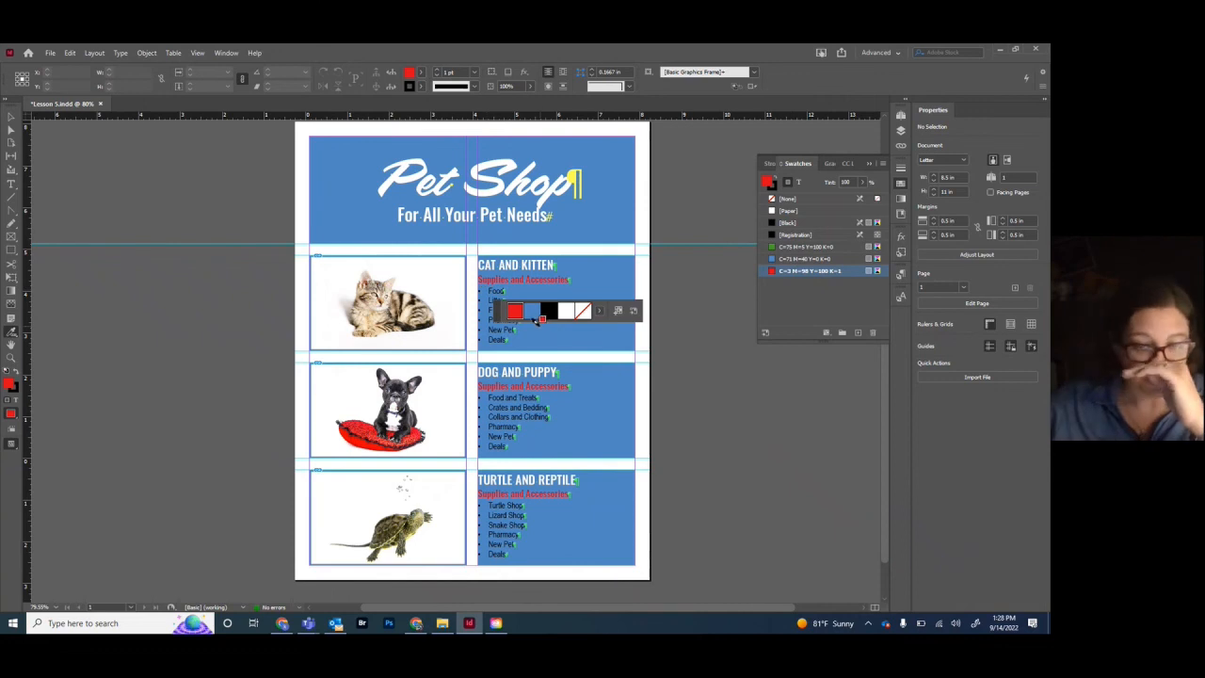
click(600, 313)
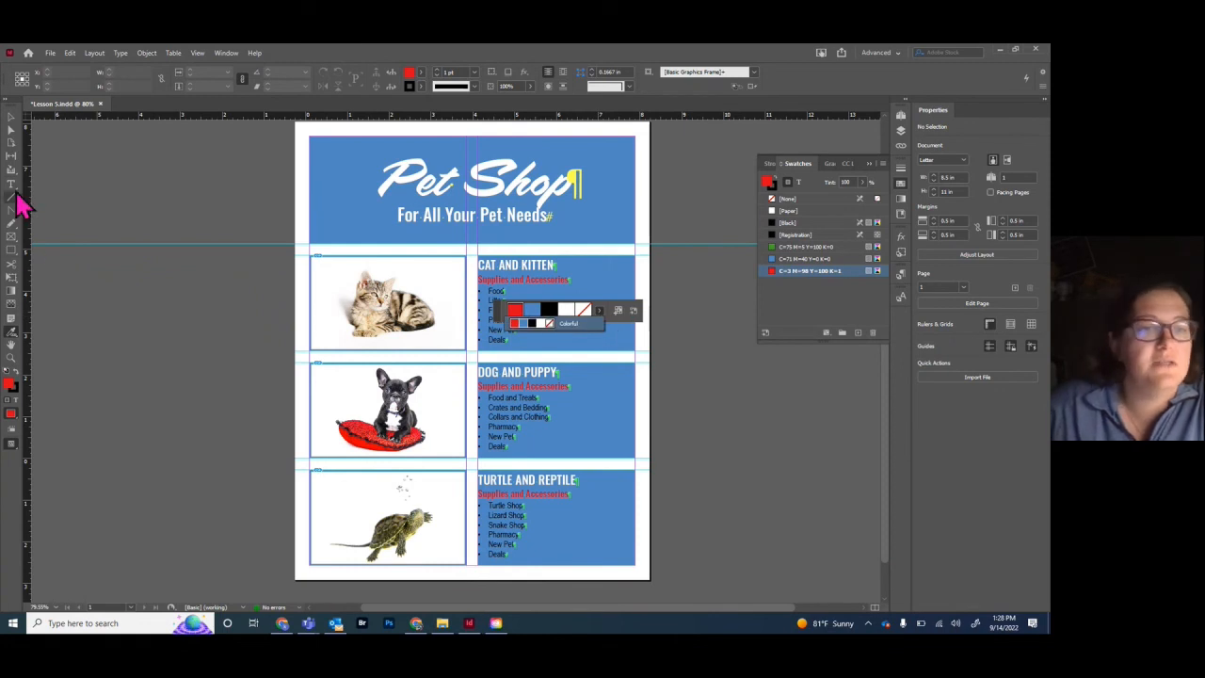
Try applying the sampled red to the title frame's text, undo it, and discard the sampled theme
click(12, 333)
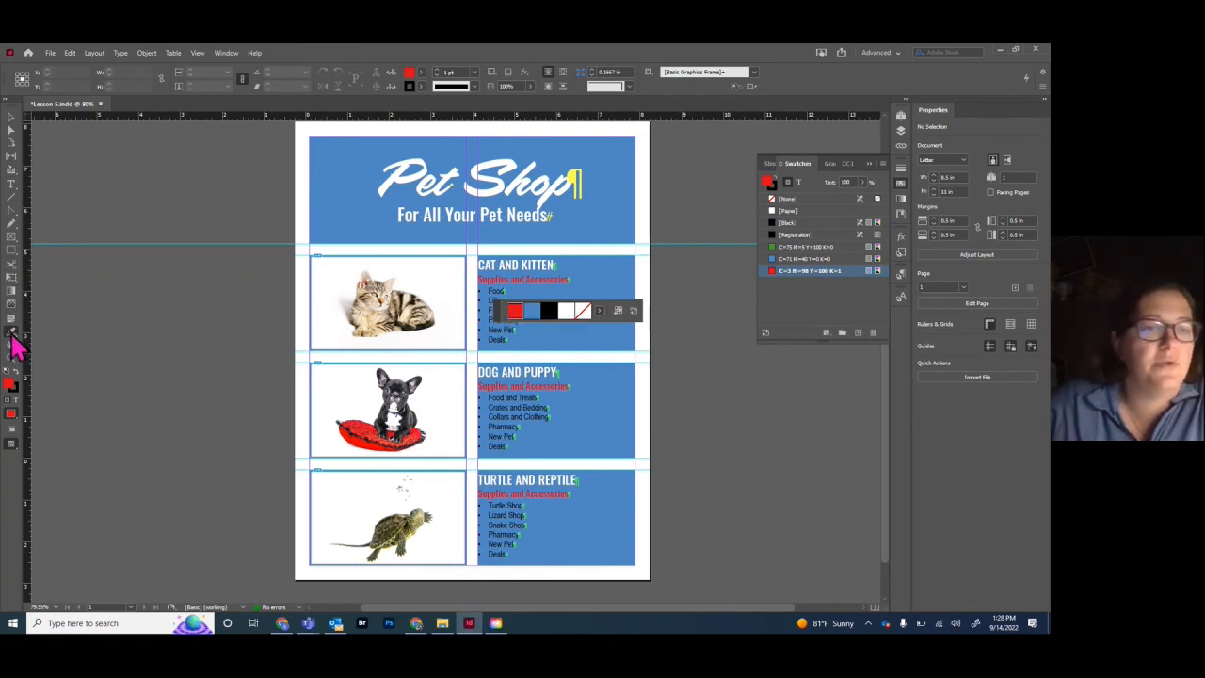
click(345, 203)
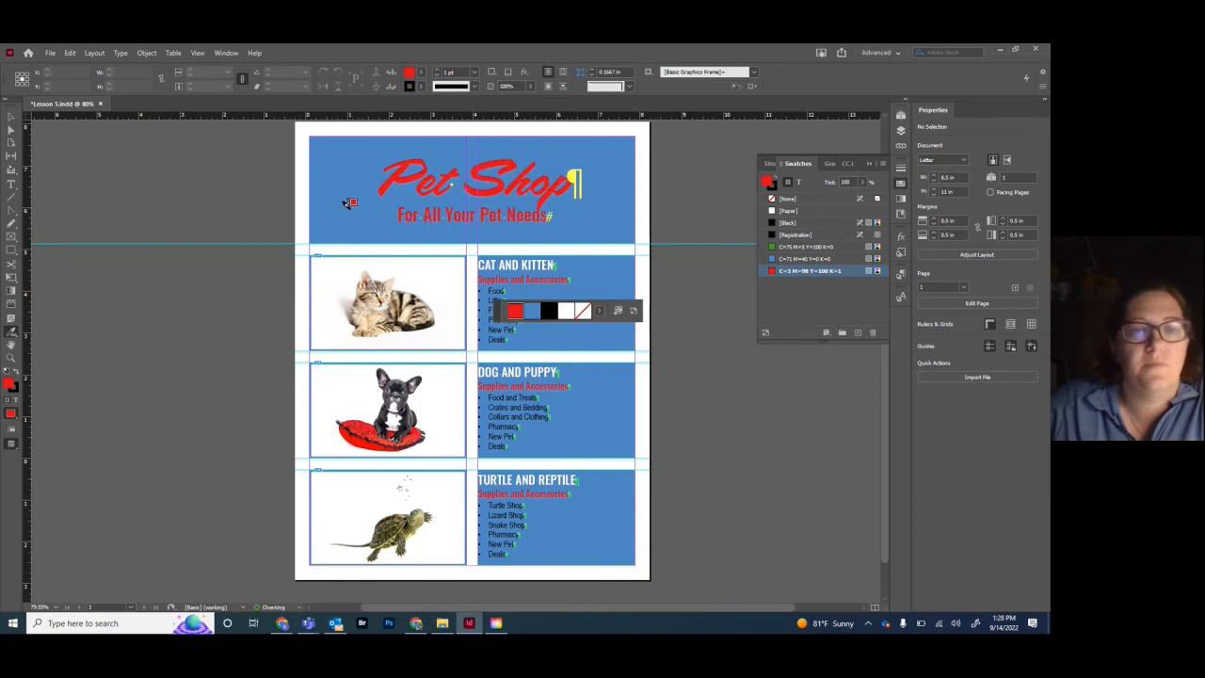
key(ctrl+z)
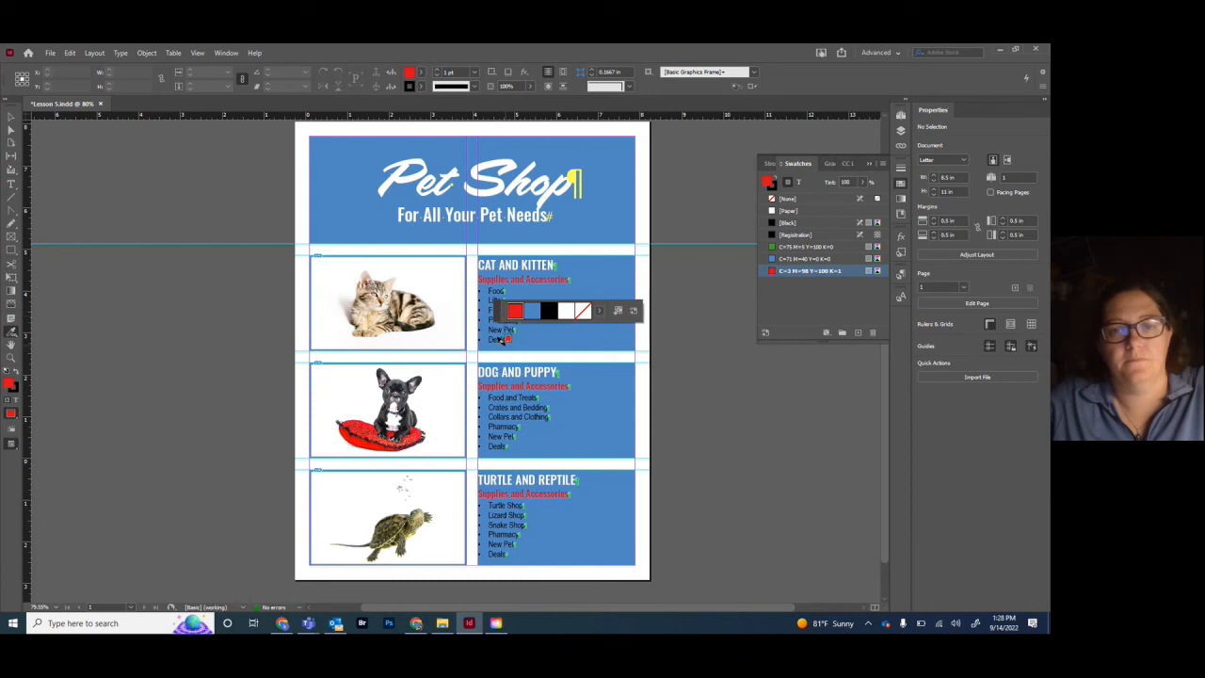
click(599, 311)
click(600, 312)
click(11, 335)
click(11, 117)
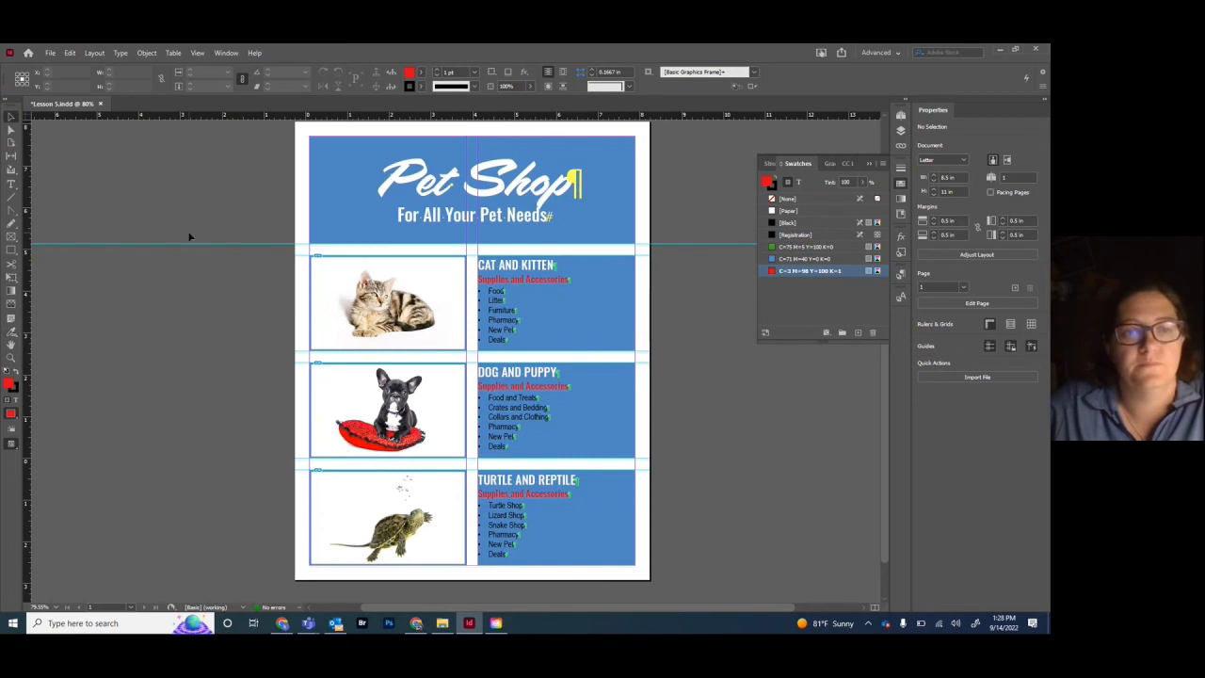
Sample a color theme from the blue title frame, check its variations, and discard it
click(12, 336)
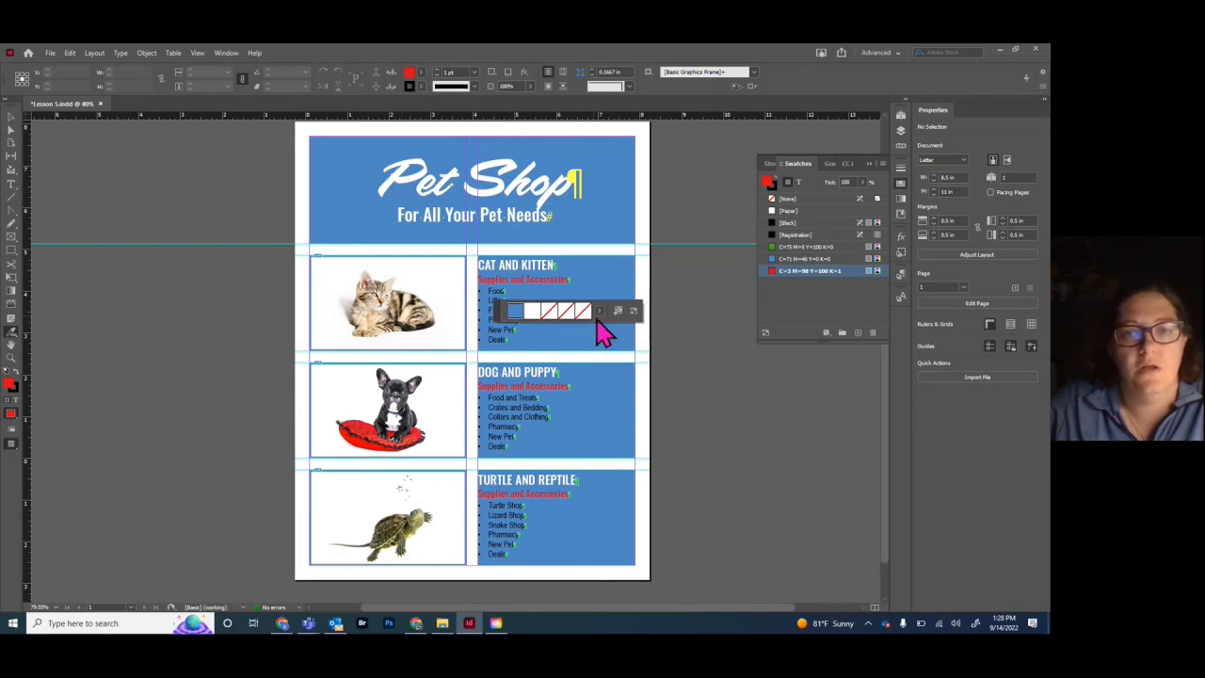
click(599, 311)
click(599, 312)
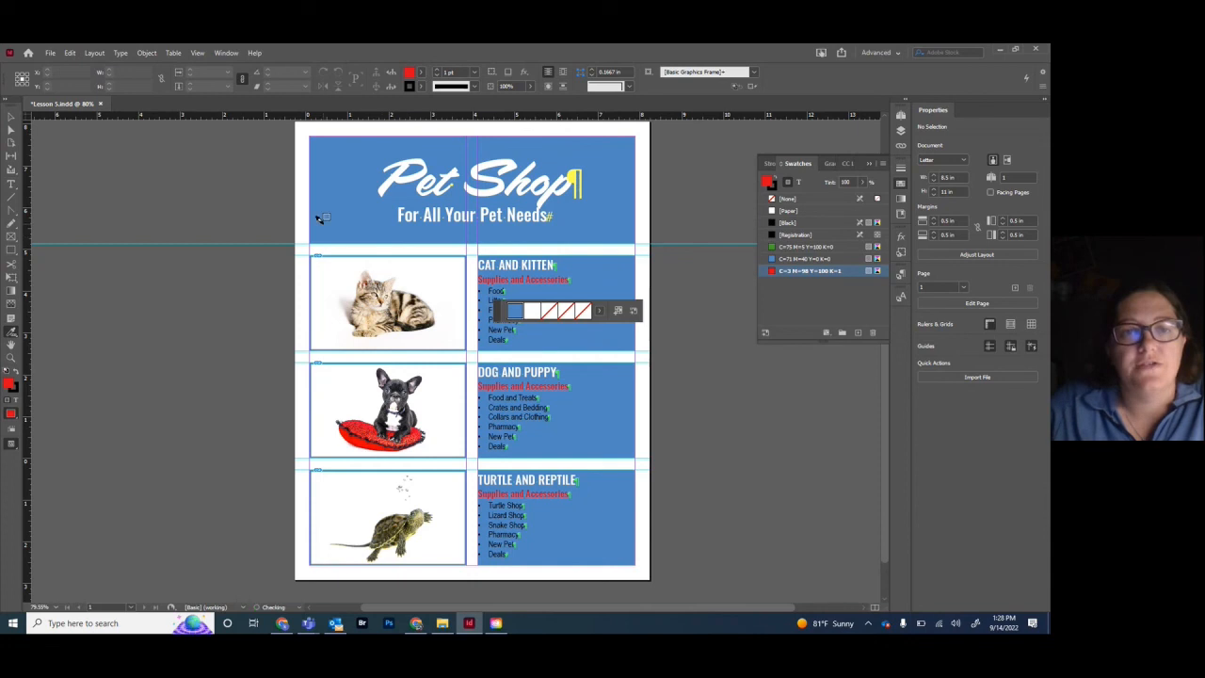
click(599, 311)
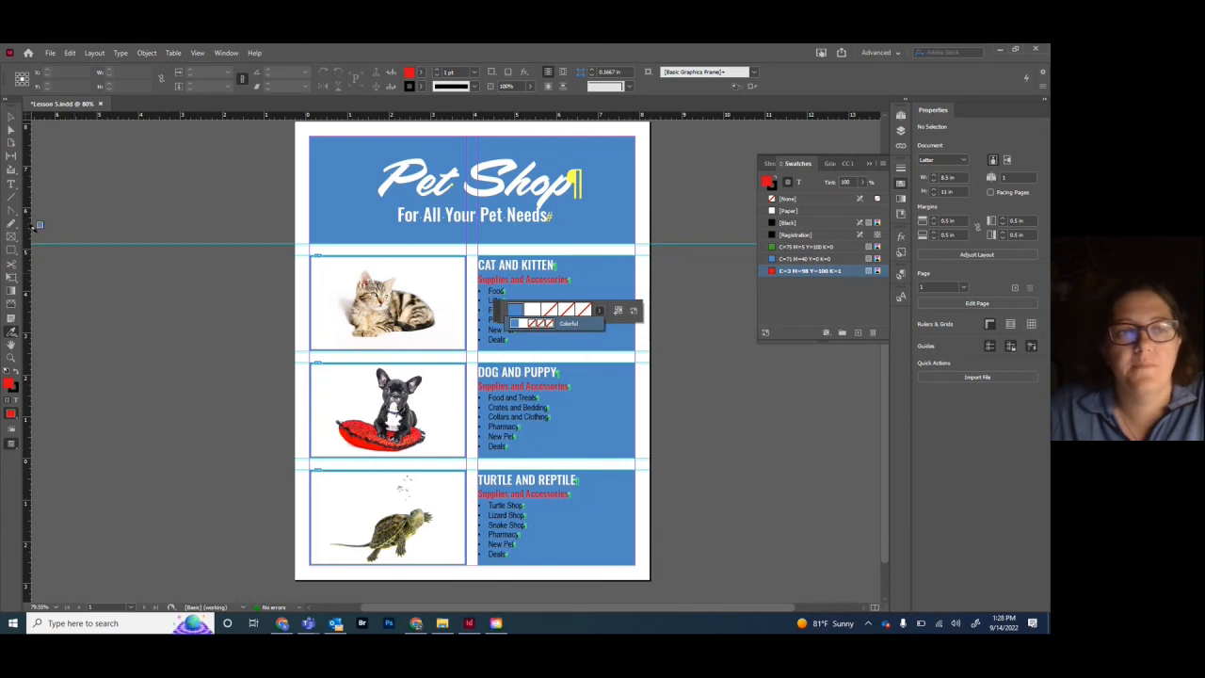
click(15, 112)
click(14, 119)
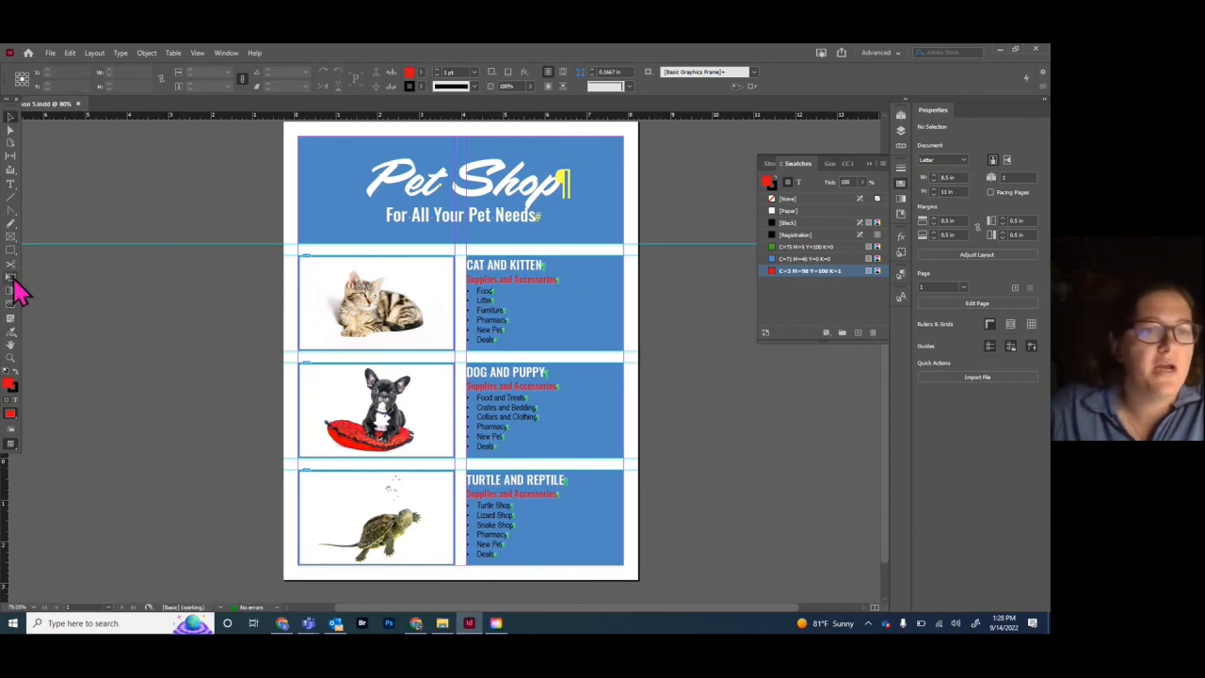
Resample a color theme from the red subheading in the cat section, view its variations, and leave the Color Theme tool
click(13, 335)
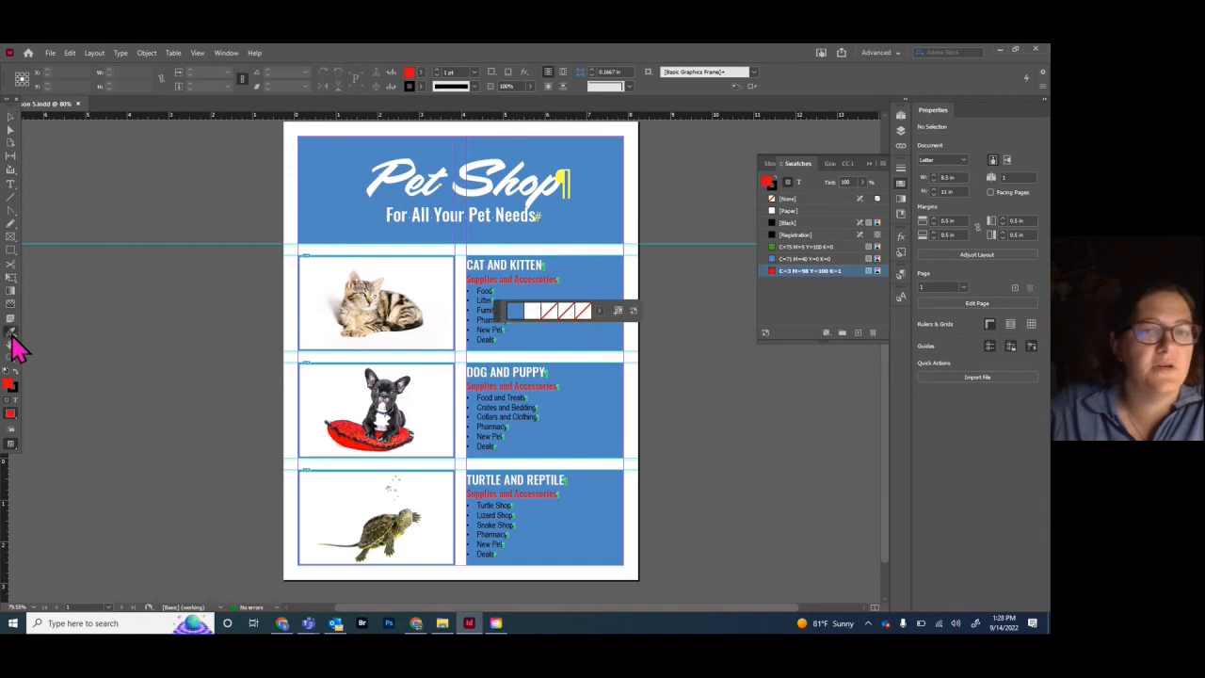
click(500, 276)
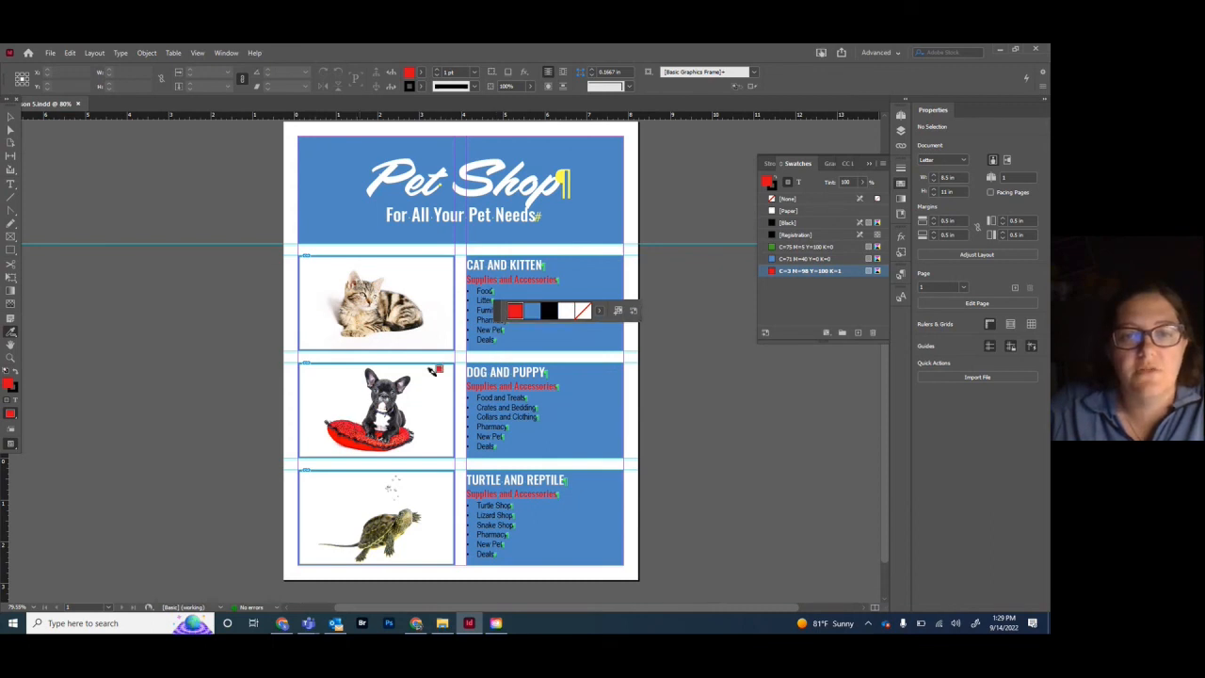
click(600, 312)
click(339, 421)
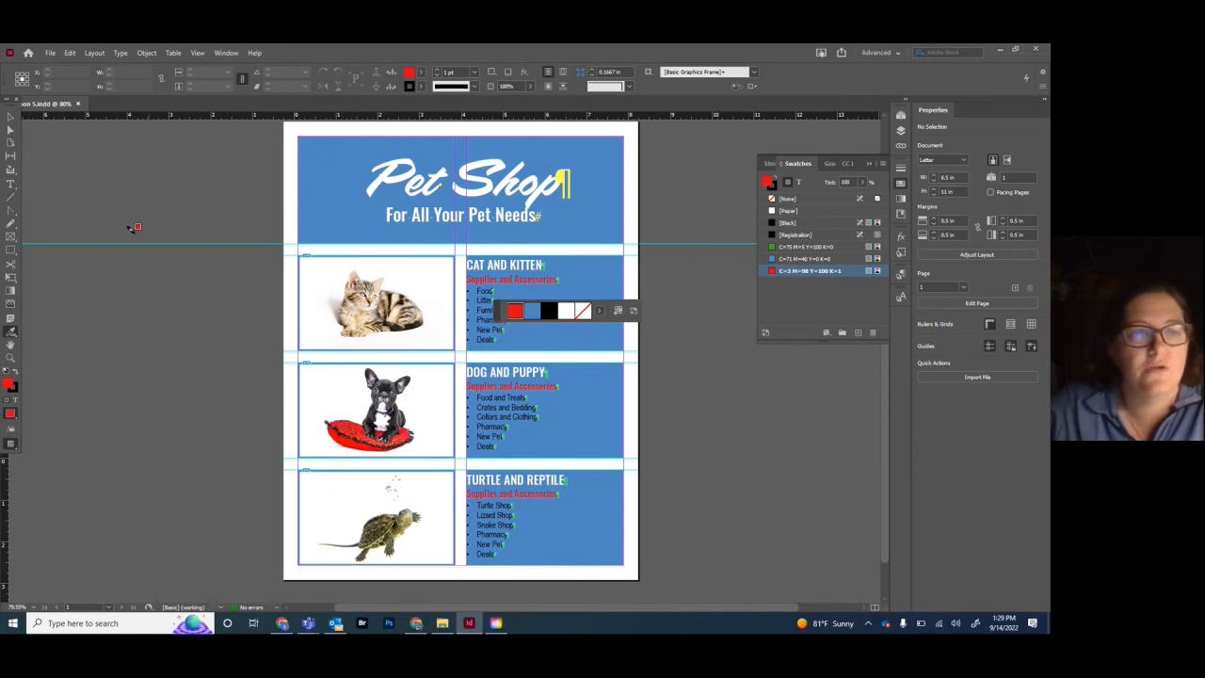
click(11, 117)
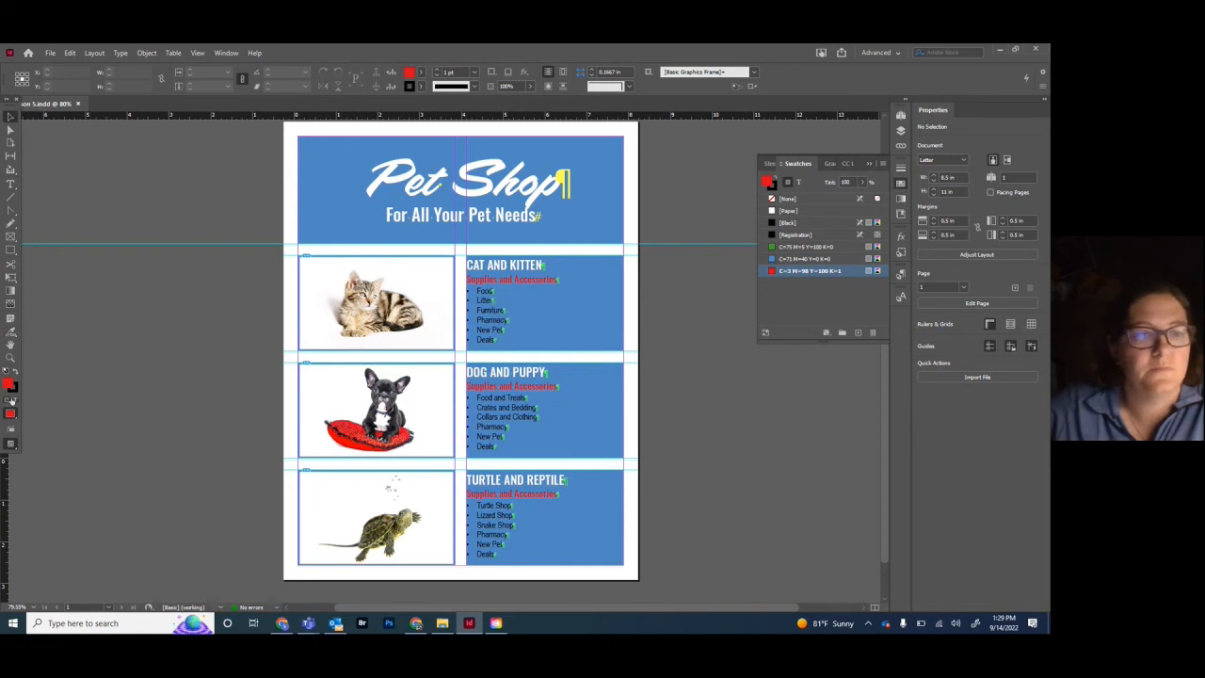
Sample a color theme from the turtle picture and add its Dark variation to the document swatches
click(12, 331)
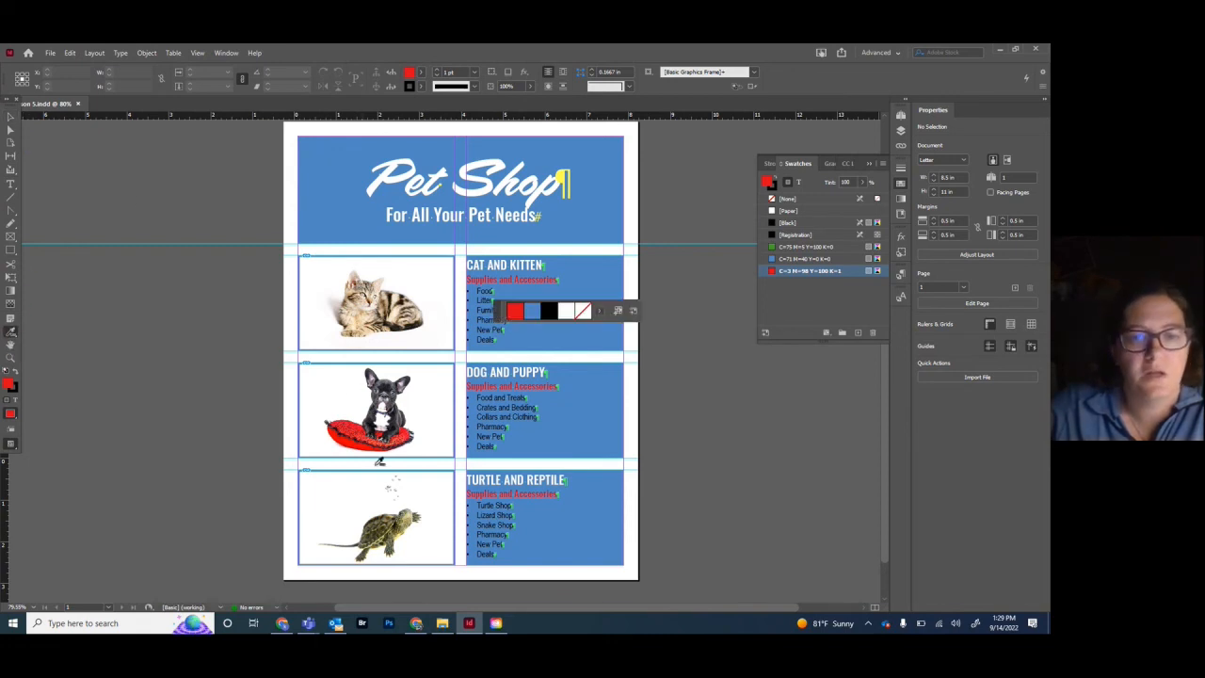
click(372, 508)
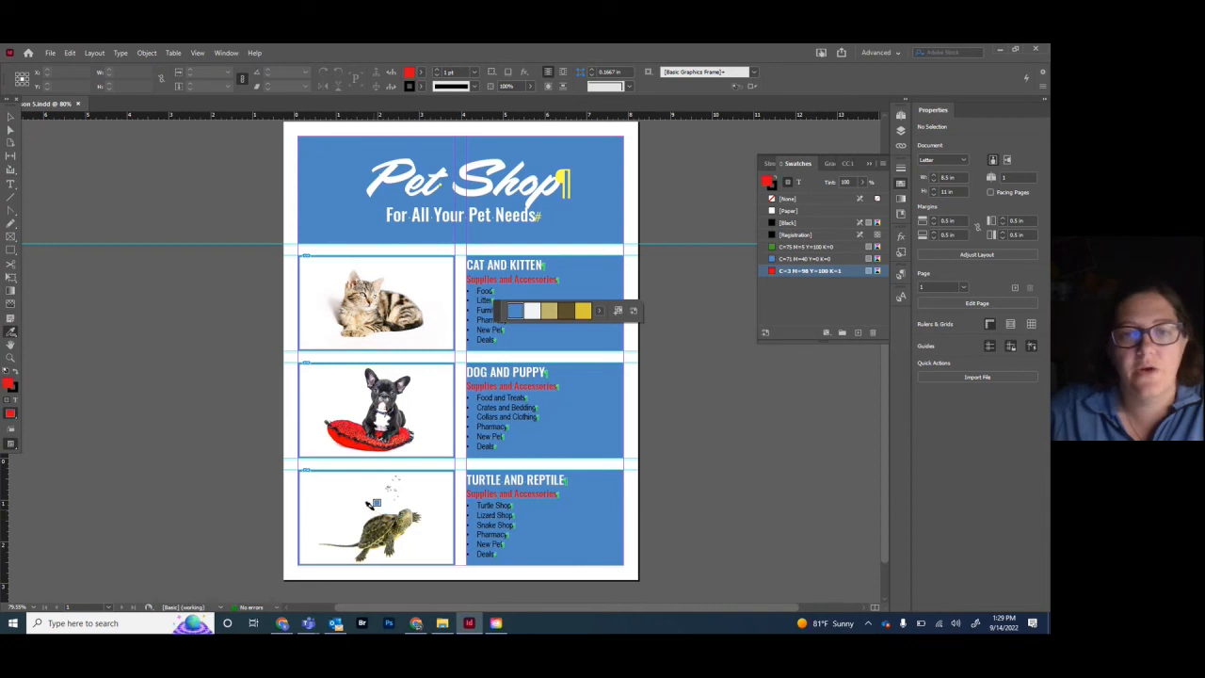
click(600, 312)
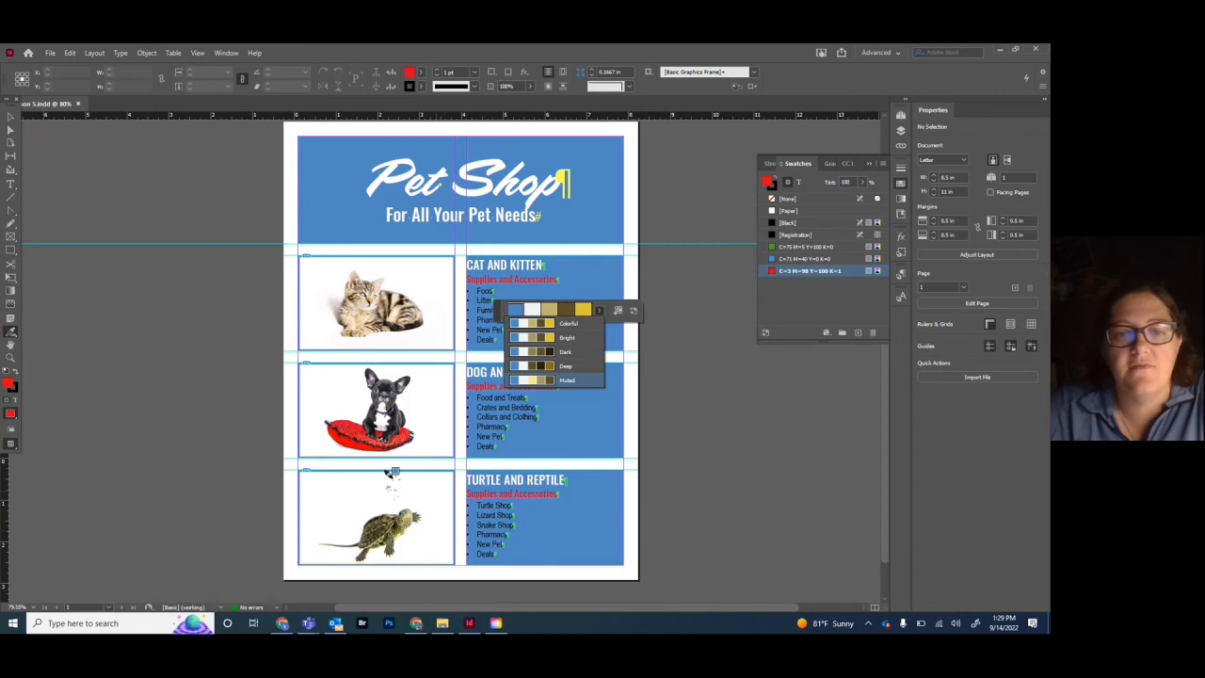
click(587, 379)
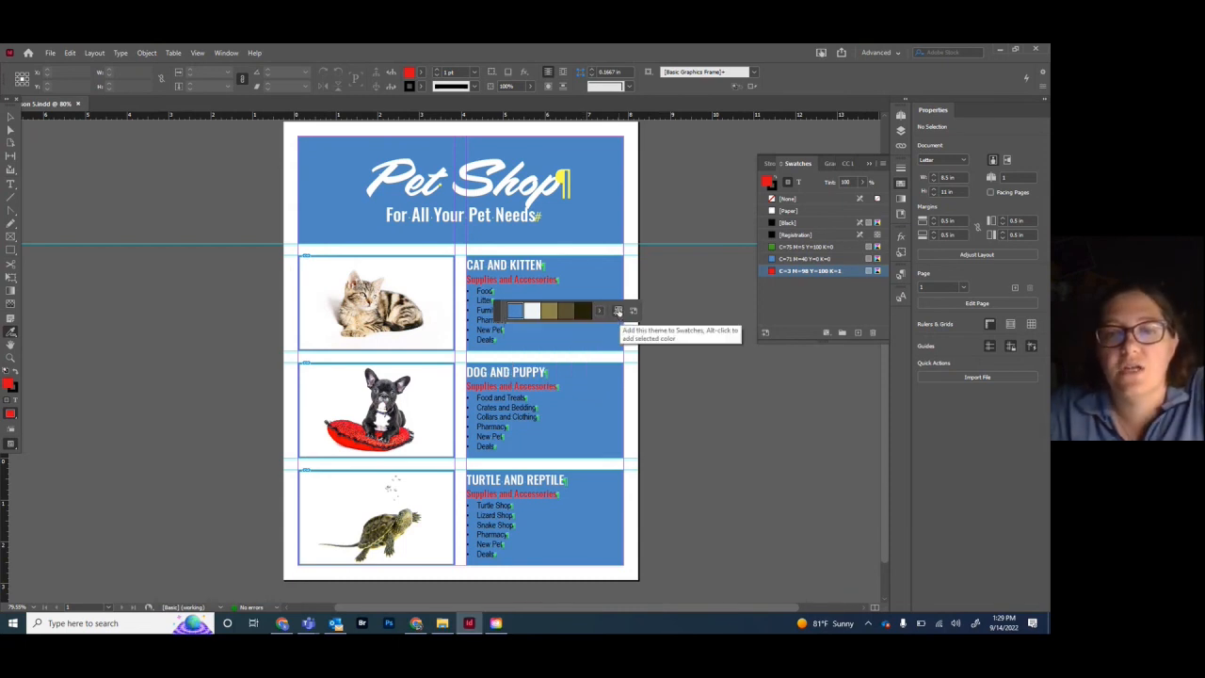
click(618, 312)
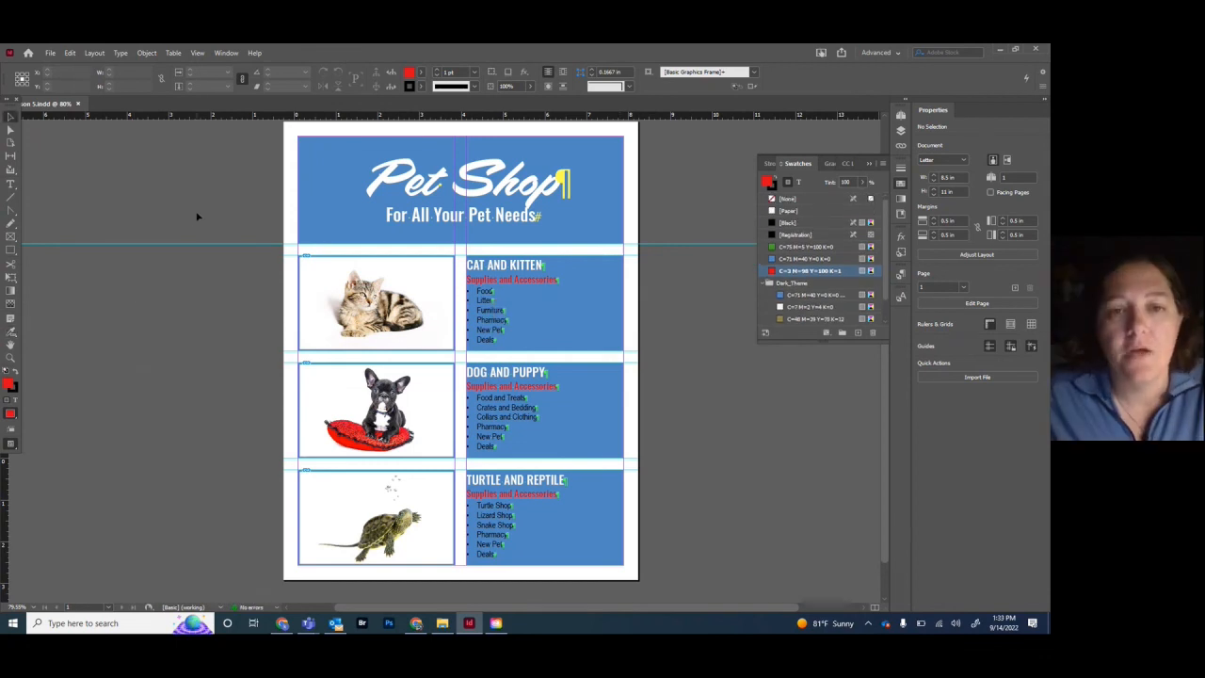
Select the Pet Shop title frame and start a new gradient swatch named "Top box"
click(315, 199)
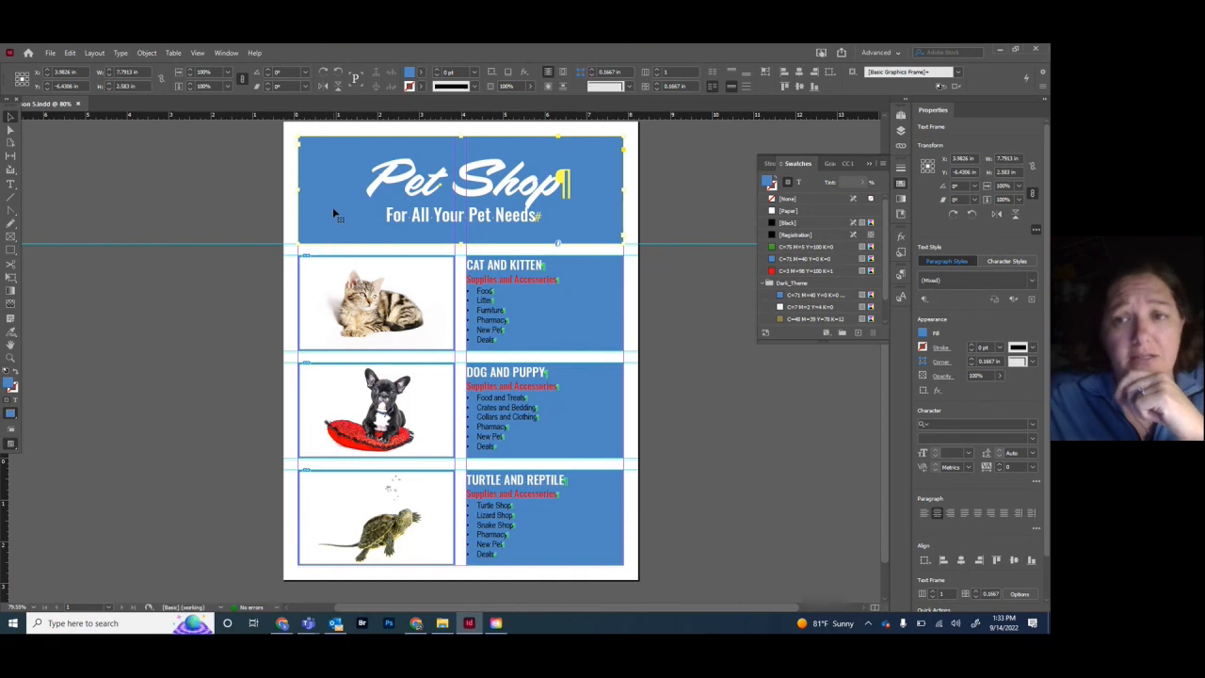
click(883, 165)
click(884, 166)
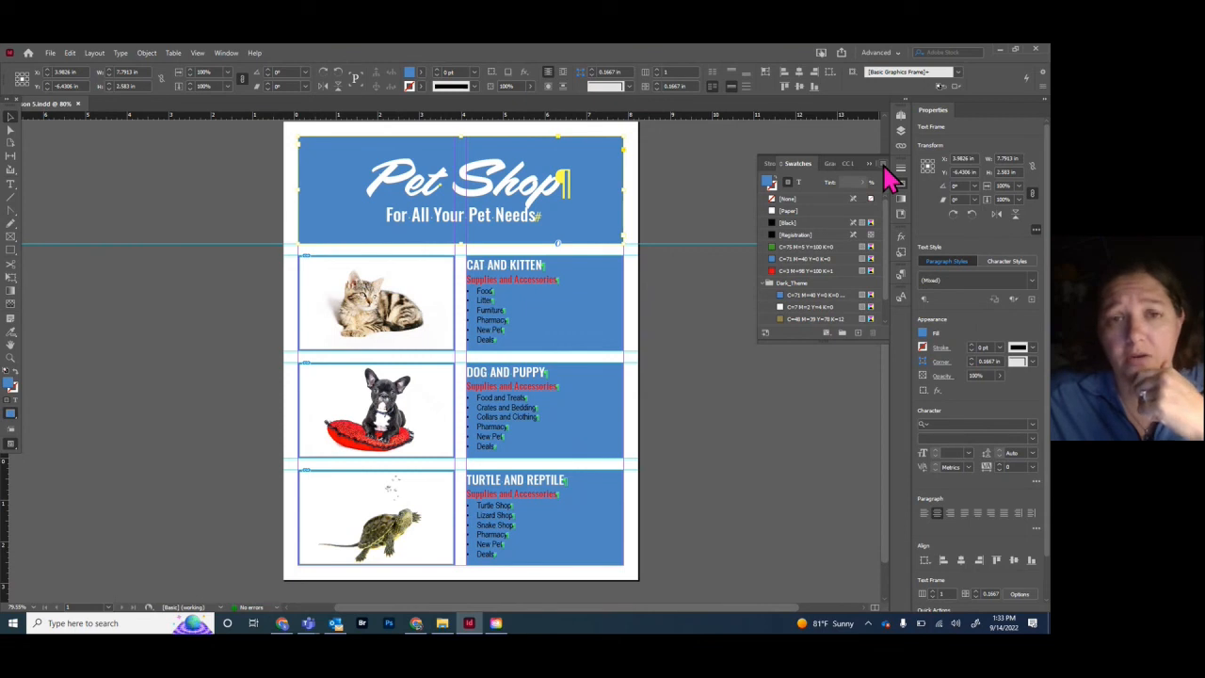
click(883, 166)
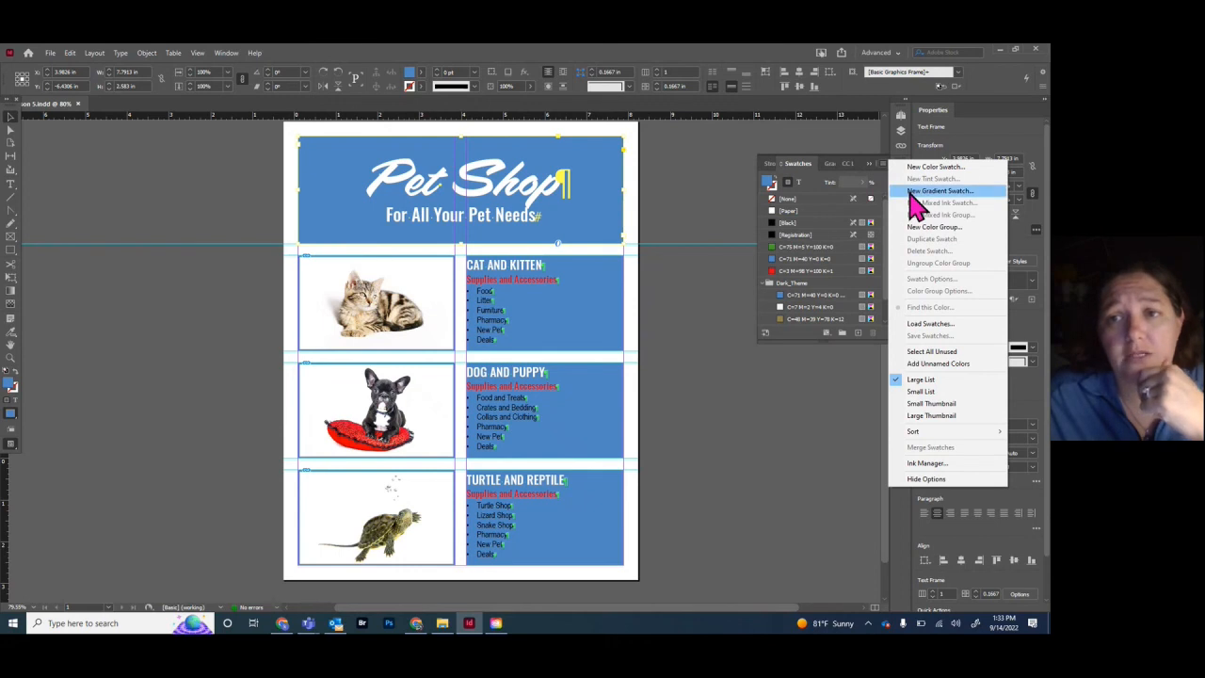
click(913, 192)
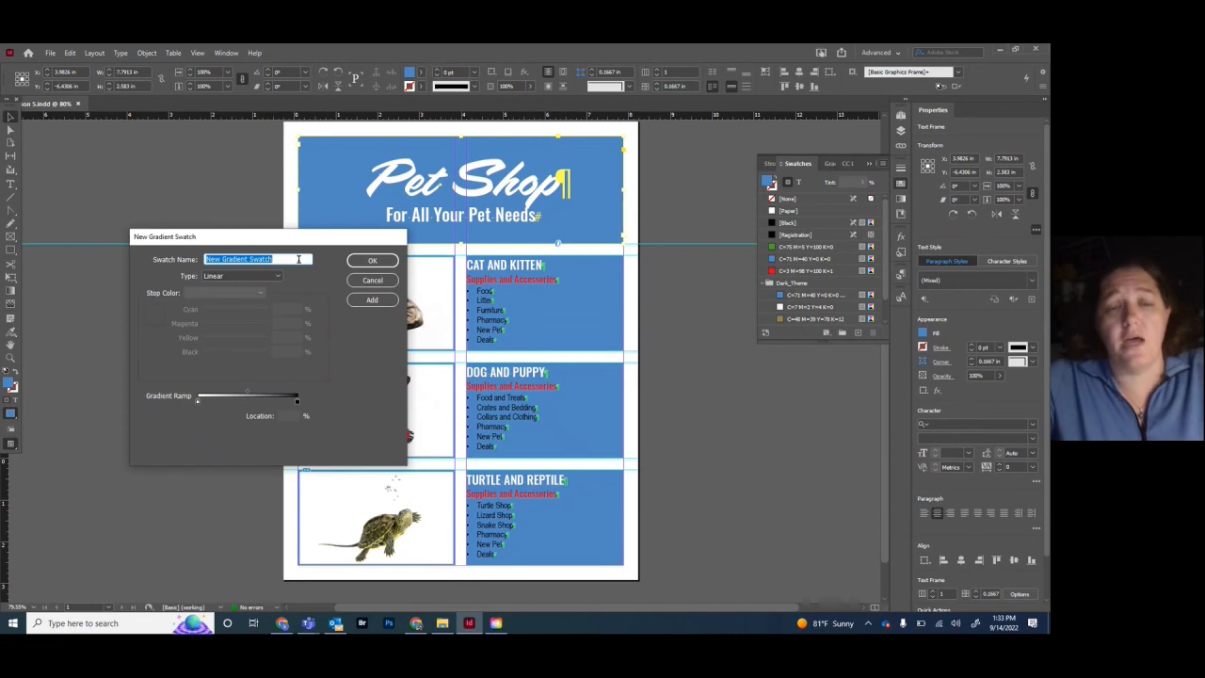
text(Top box)
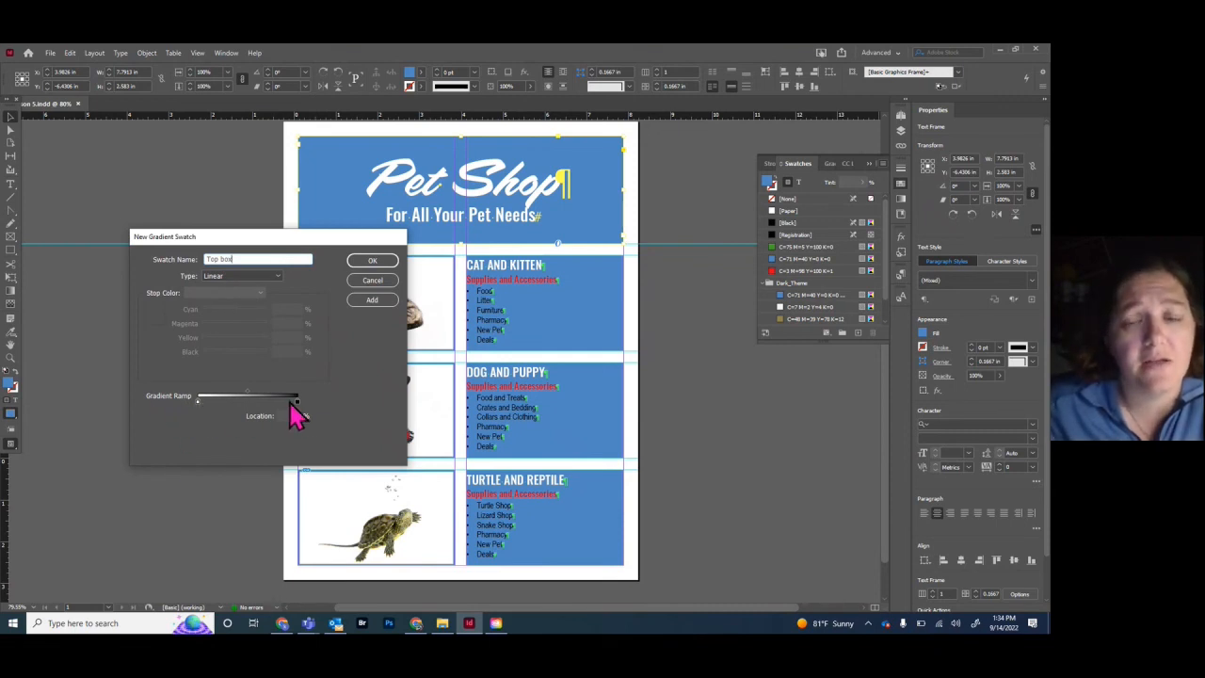
Set the gradient's starting stop to the red document swatch C=3 M=98 Y=100 K=1
click(199, 402)
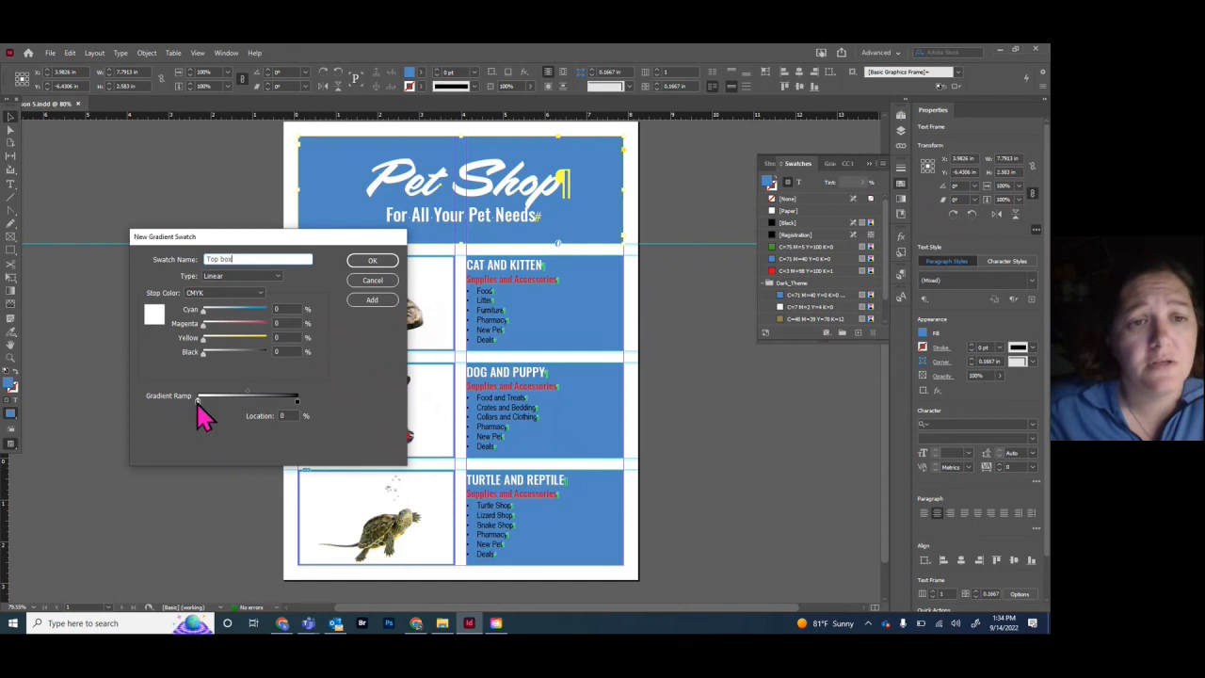
click(262, 294)
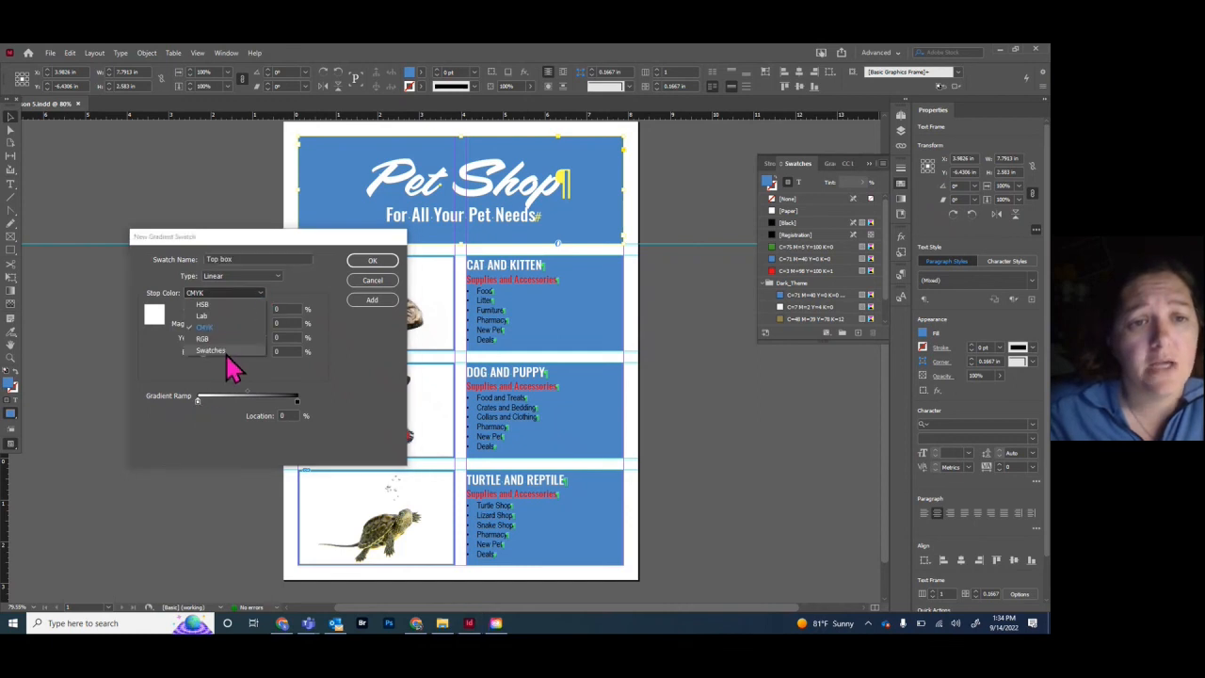
click(236, 294)
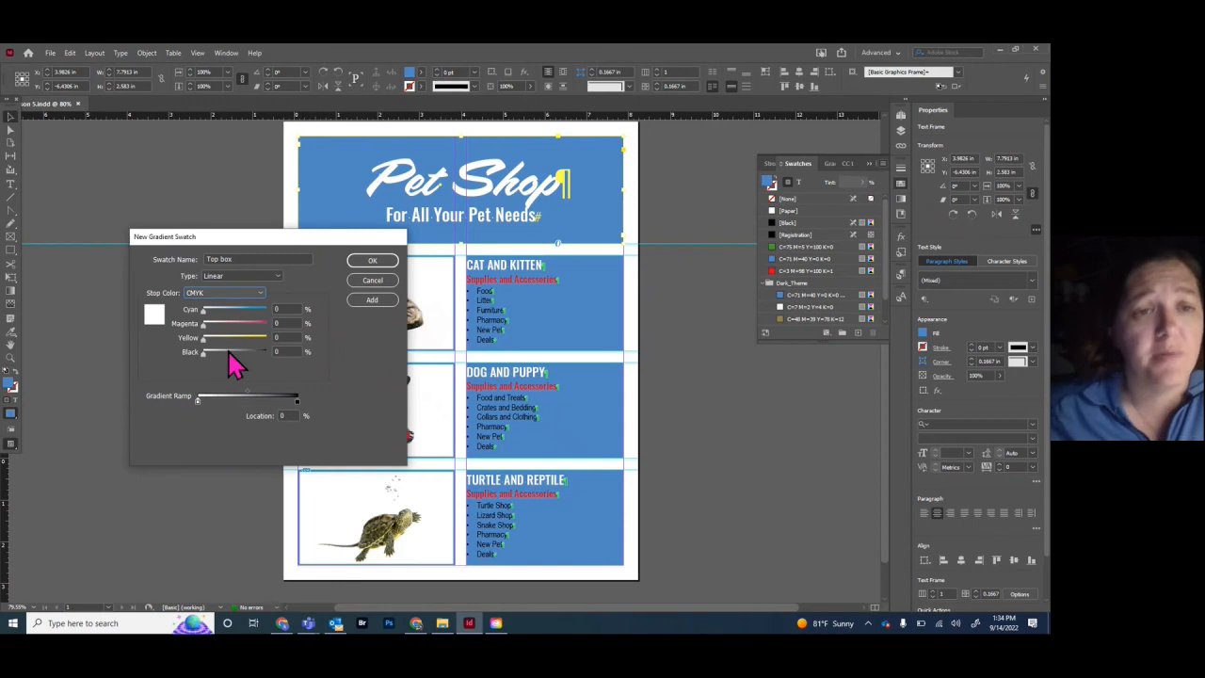
click(260, 293)
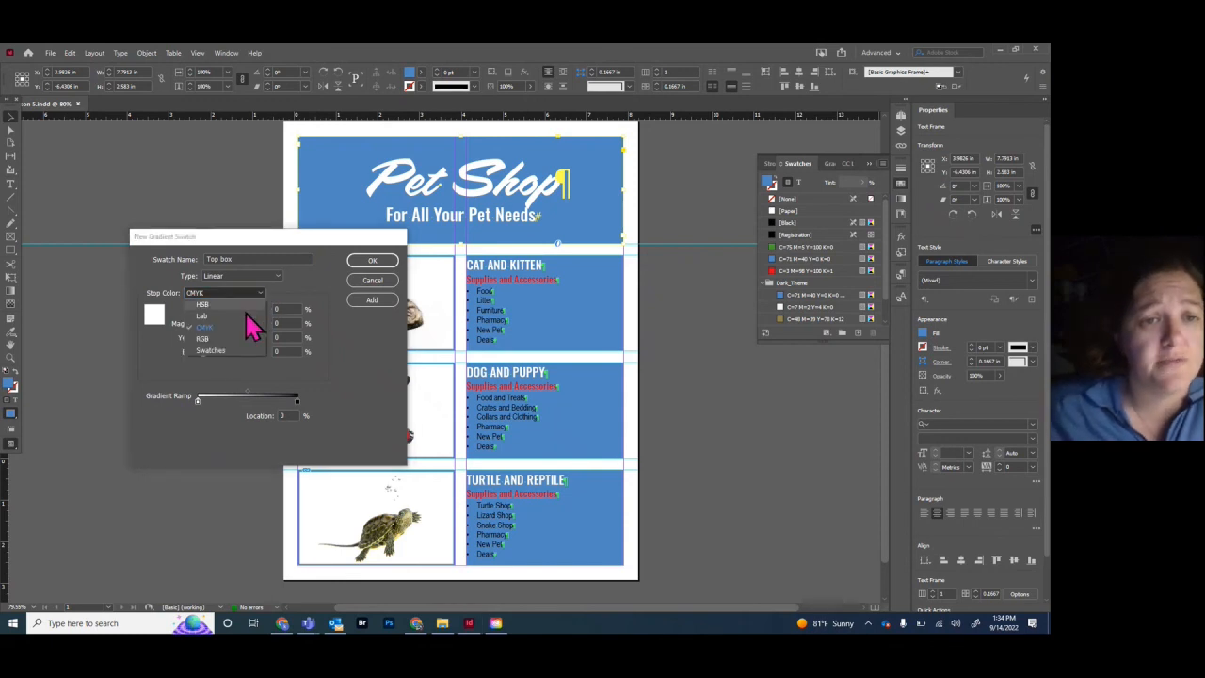
click(231, 351)
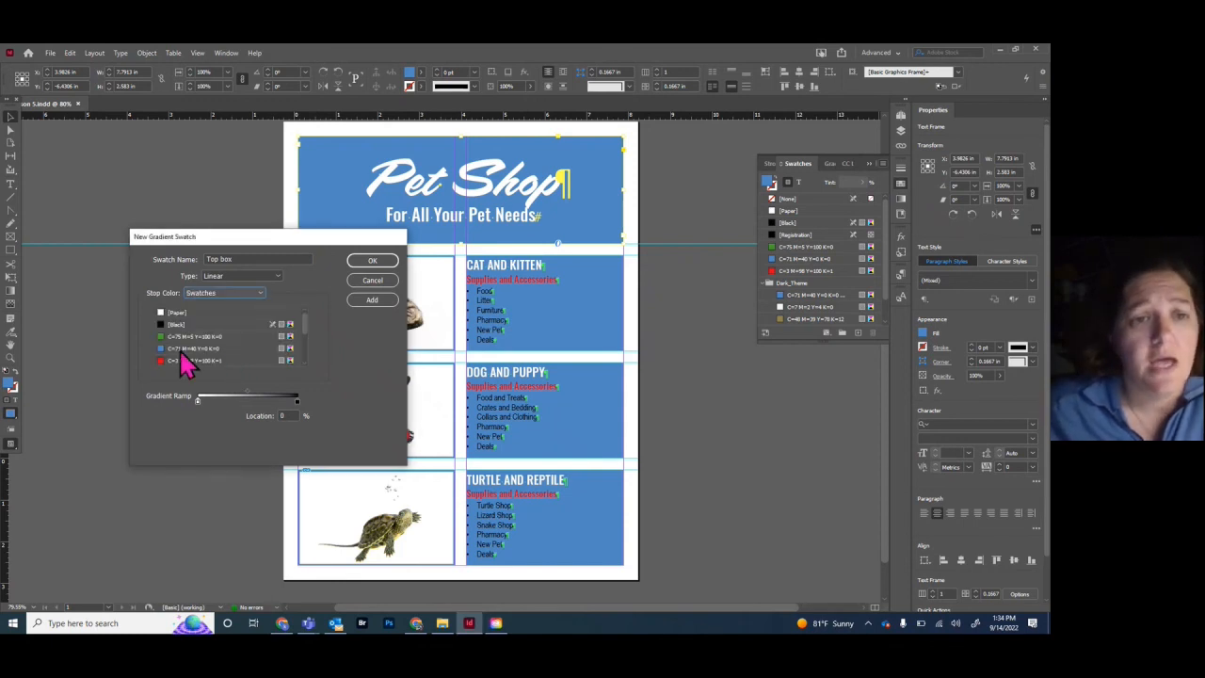
scroll(183, 360, down, 2)
scroll(185, 361, down, 1)
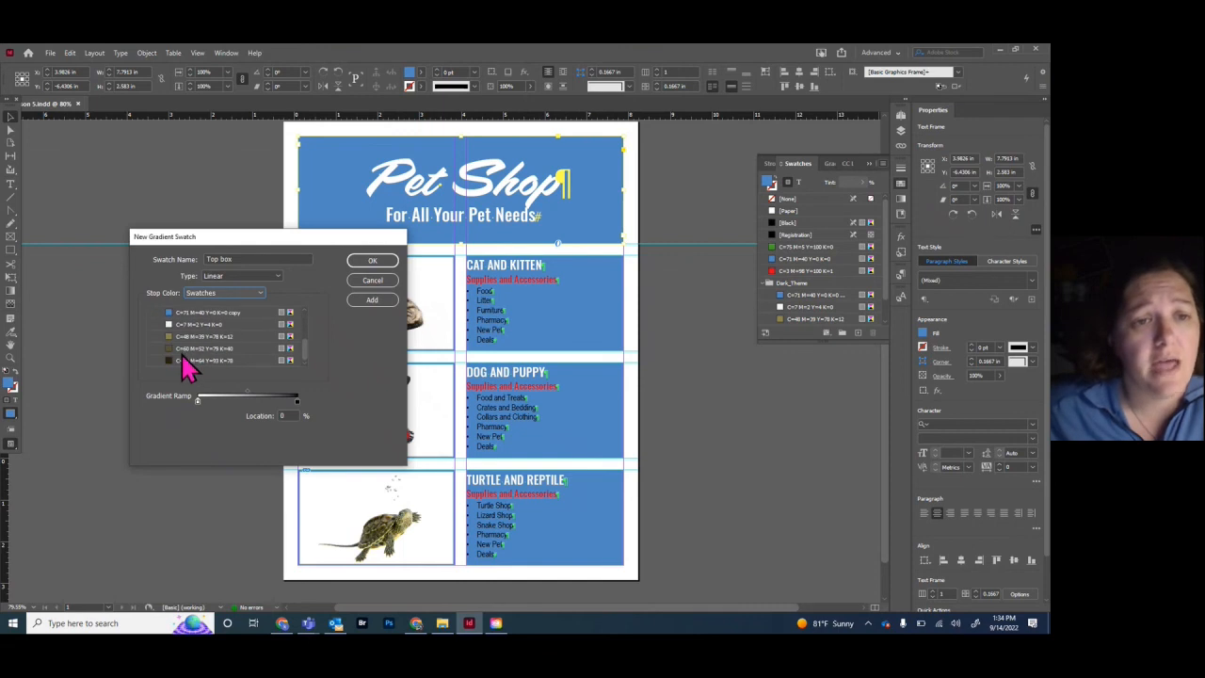
scroll(188, 367, up, 3)
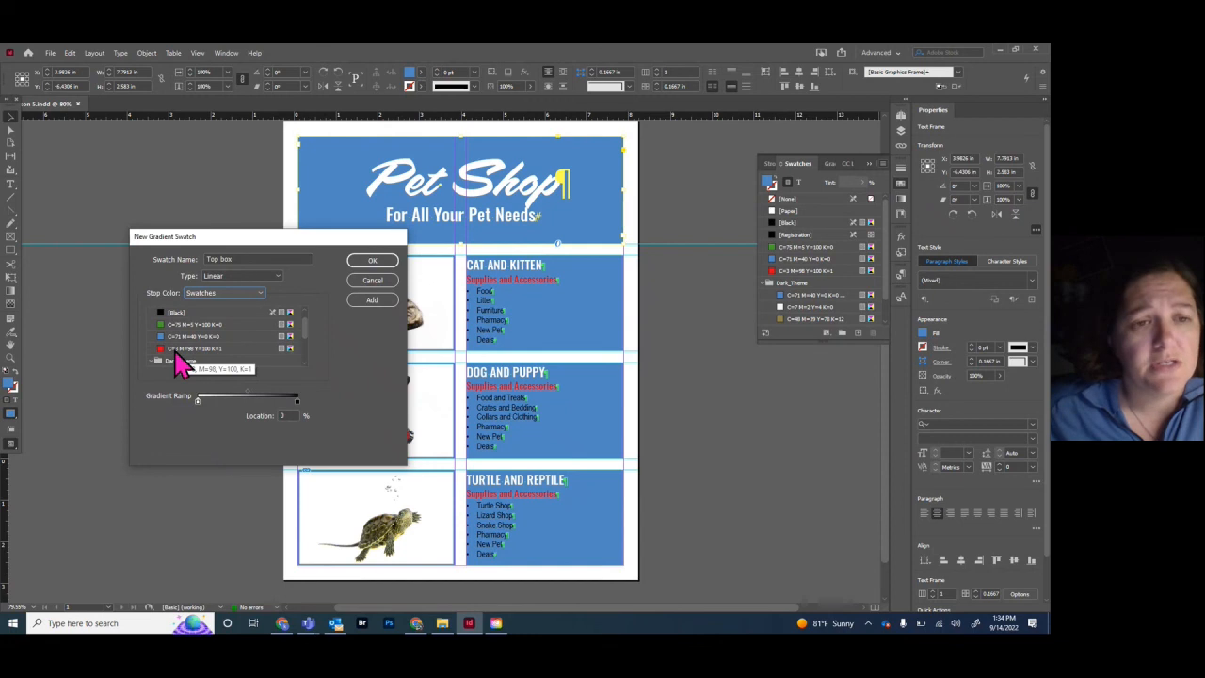
click(175, 351)
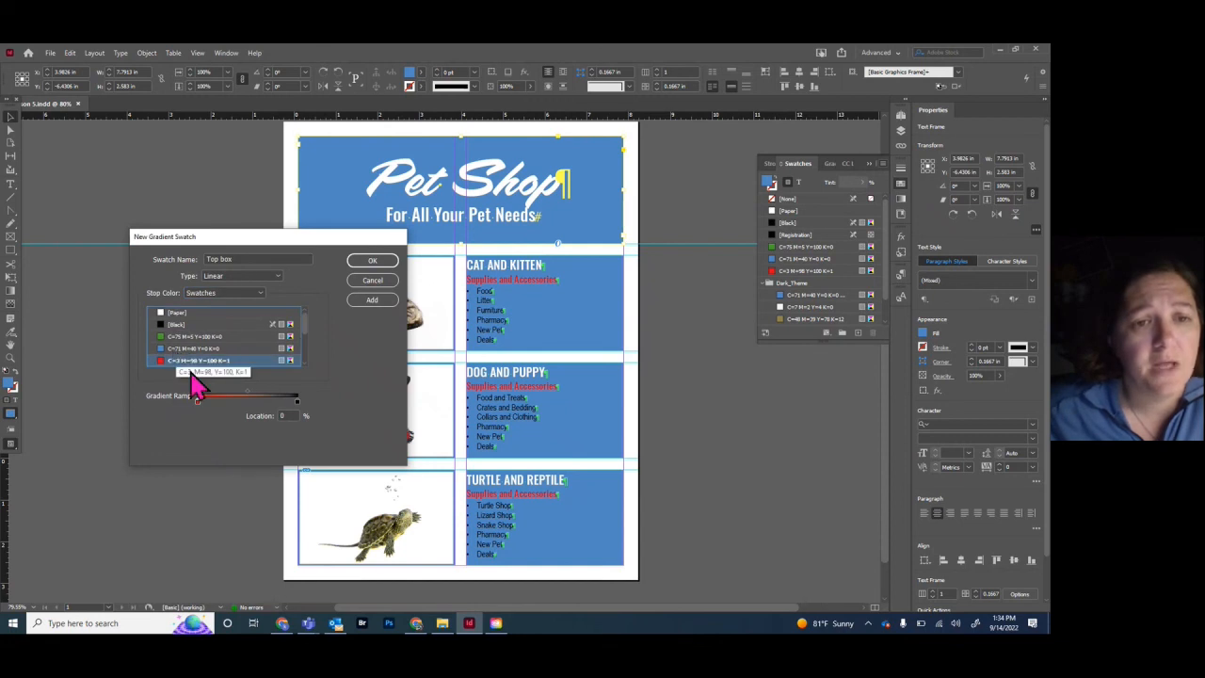
Set the "Top box" gradient's ending stop to the blue document swatch C=71 M=40 Y=0 K=0
click(297, 403)
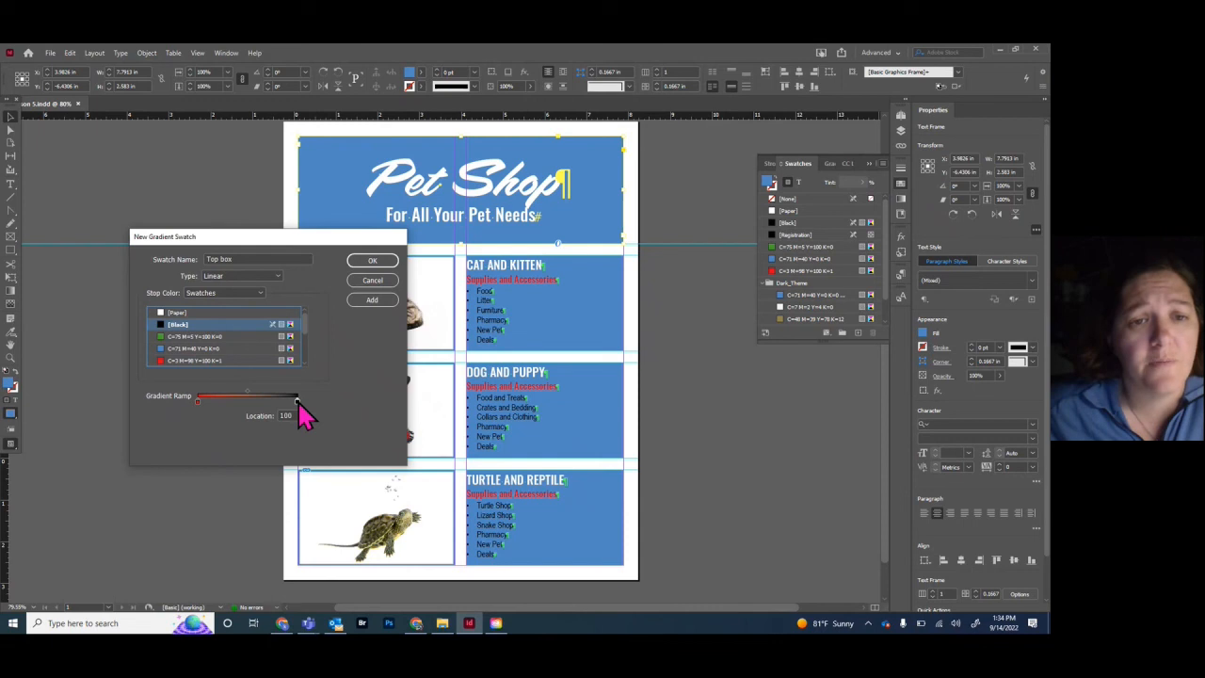
click(204, 348)
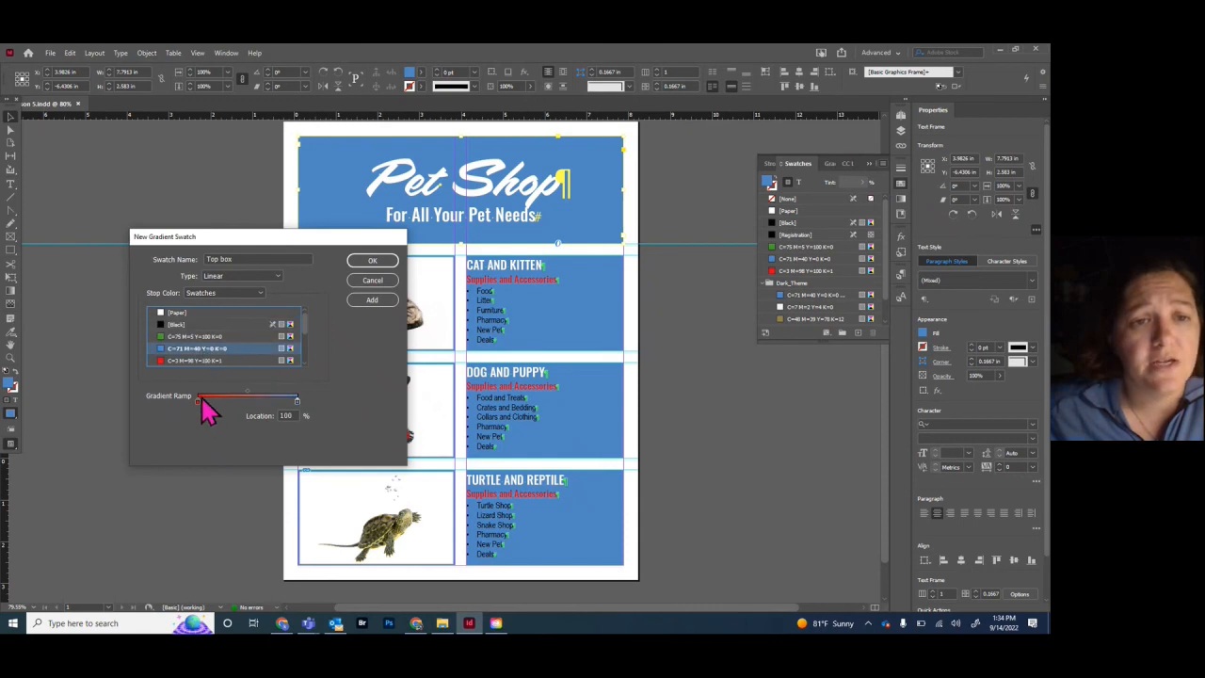
click(297, 401)
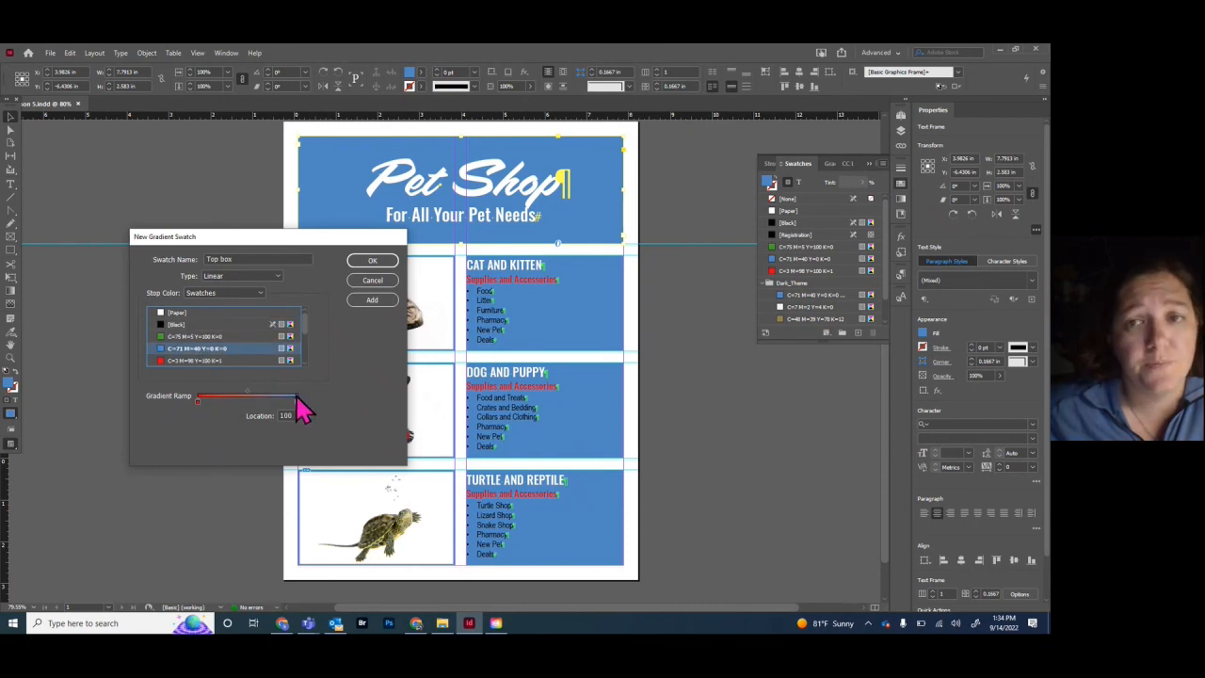
click(205, 403)
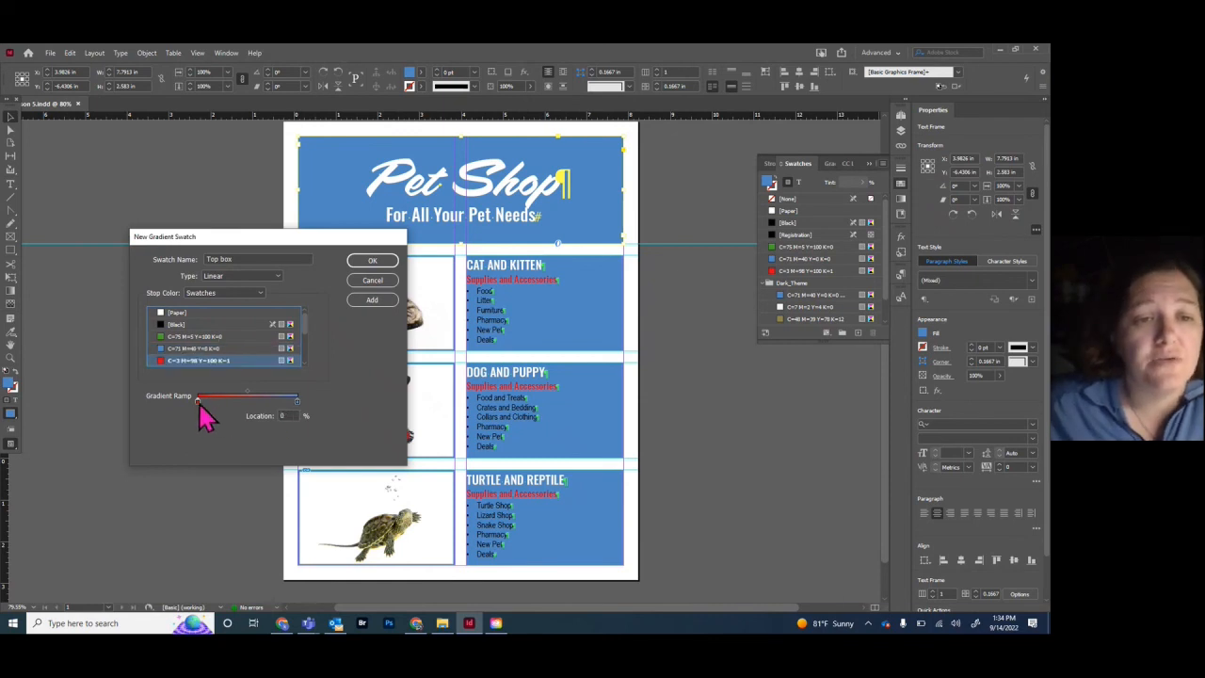
Try repositioning the "Top box" gradient's end stops and midpoint along the ramp, and discard the new swatch
drag(207, 403, 250, 394)
click(200, 402)
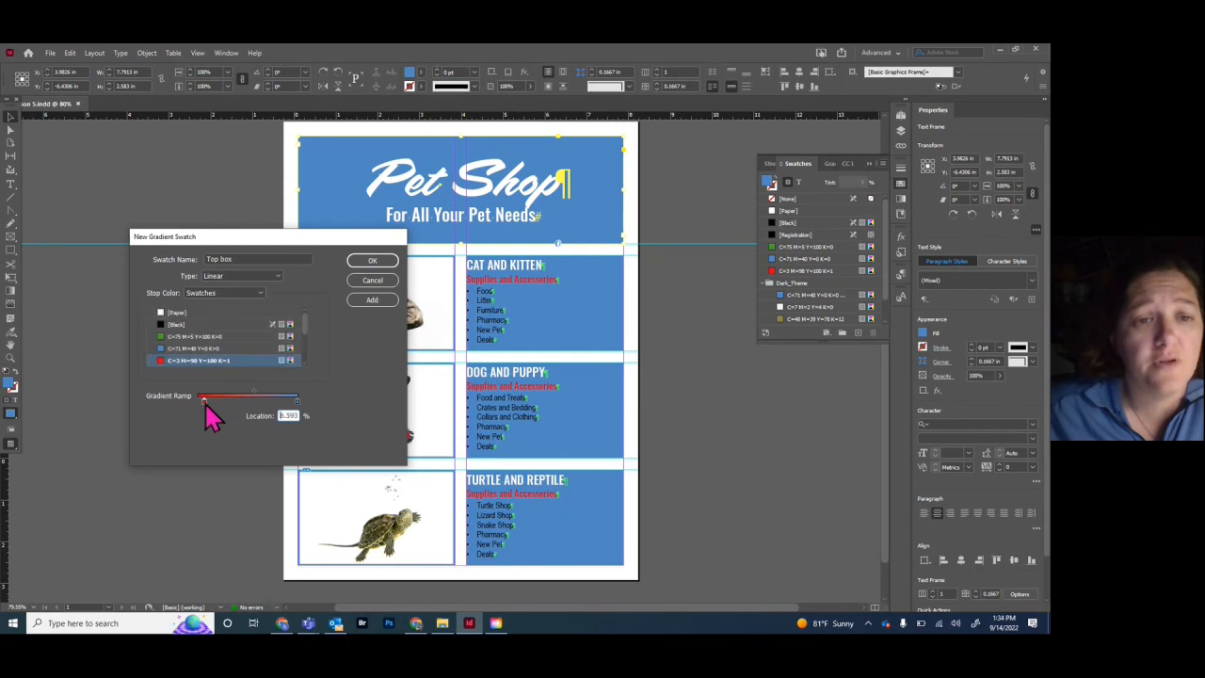
click(290, 401)
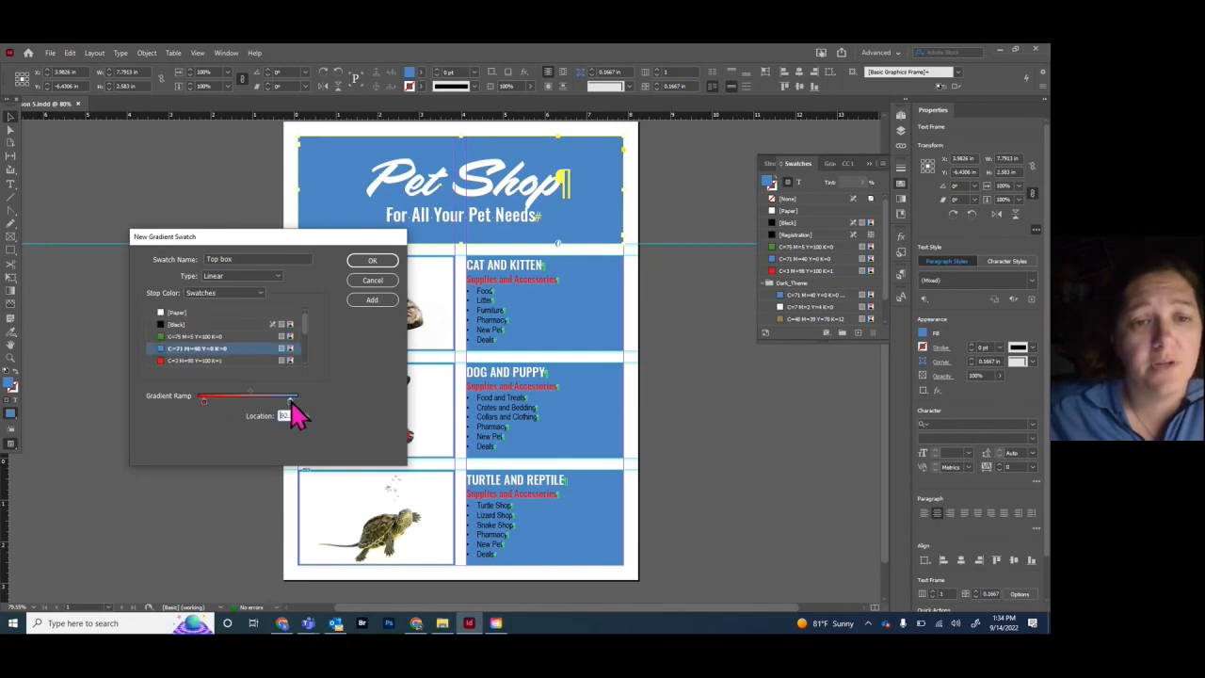
mouse_move(251, 396)
mouse_down()
mouse_move(224, 395)
mouse_move(256, 396)
mouse_up()
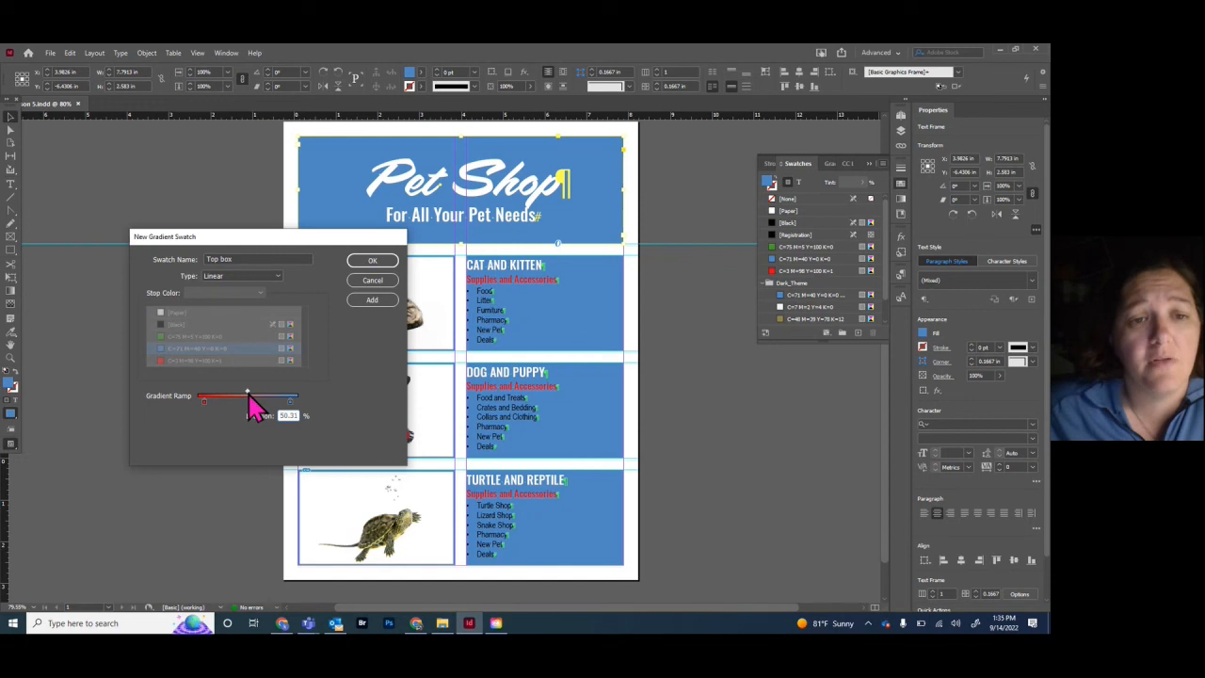
drag(248, 394, 247, 392)
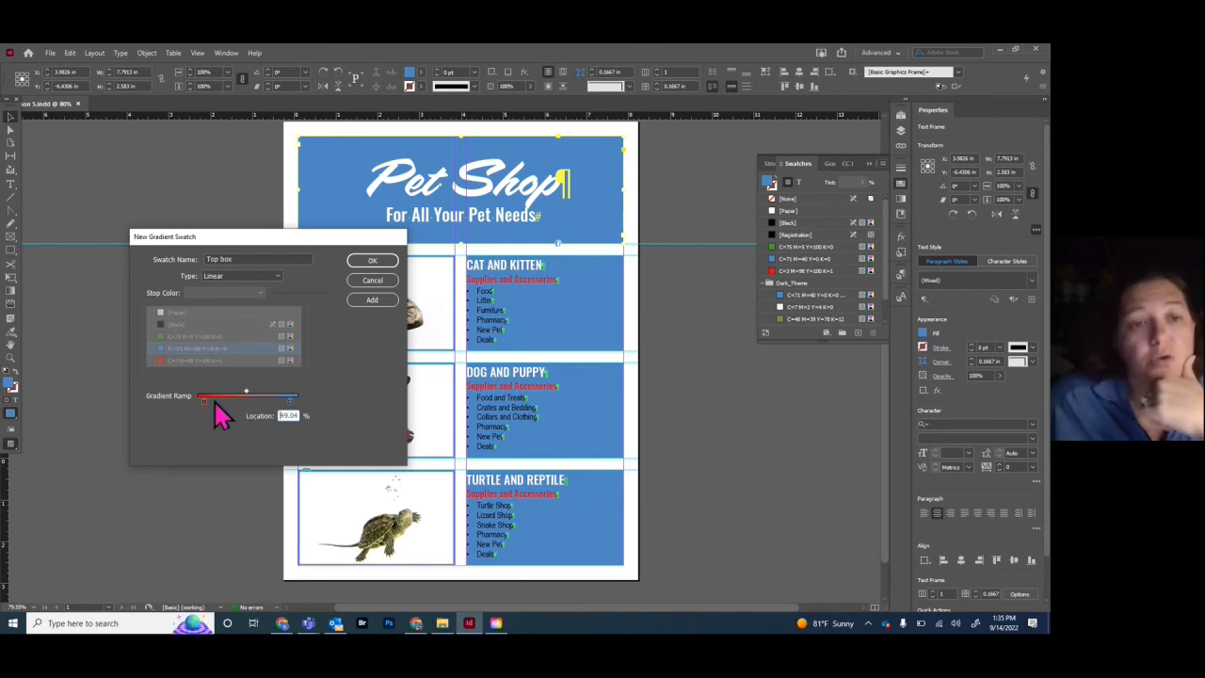
drag(204, 401, 188, 408)
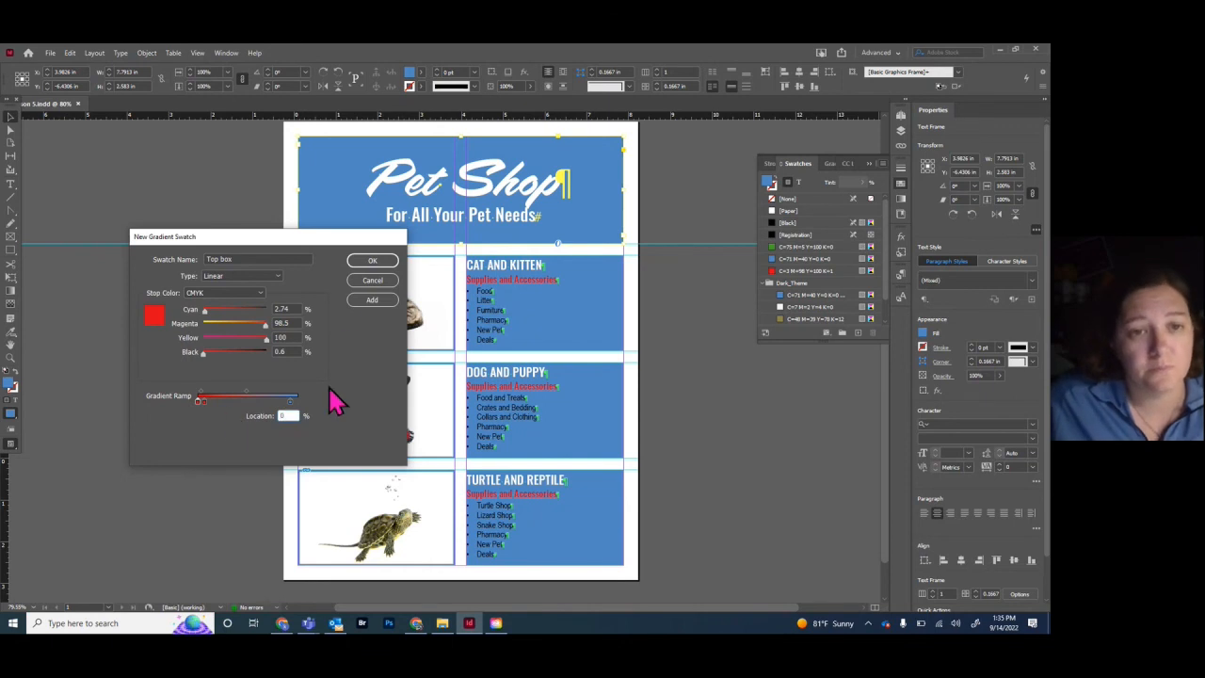
click(369, 281)
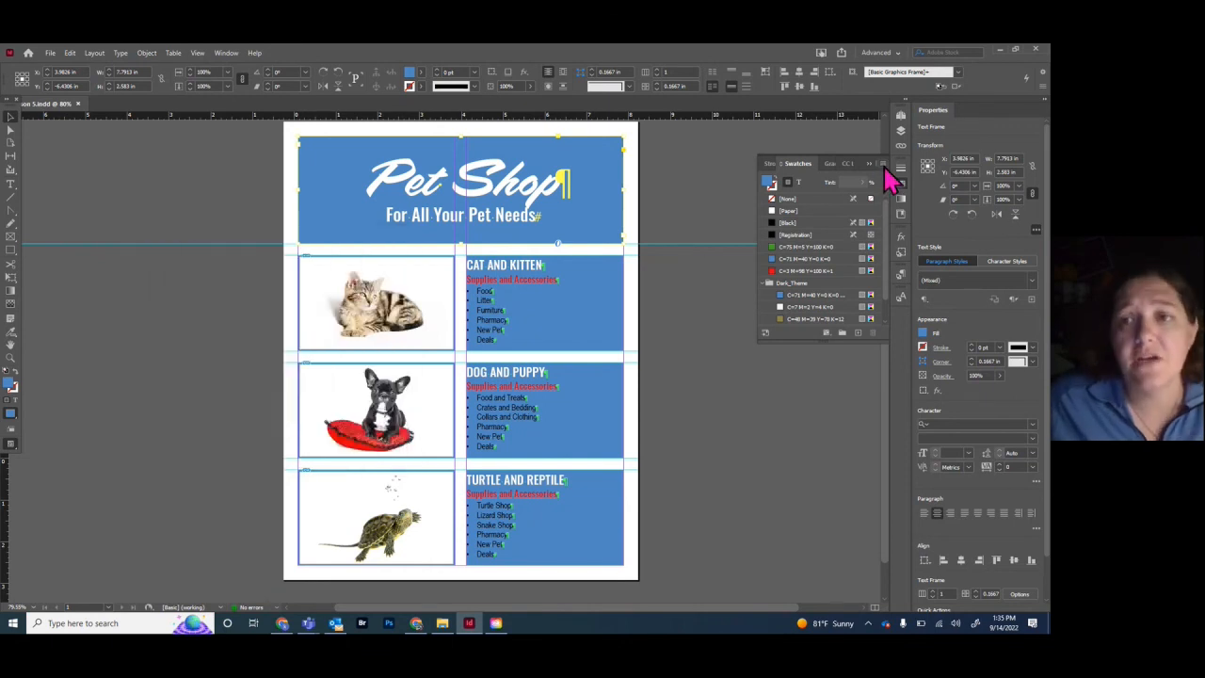
Start a new linear gradient swatch named "multi" for the Pet Shop title frame
click(881, 166)
click(906, 191)
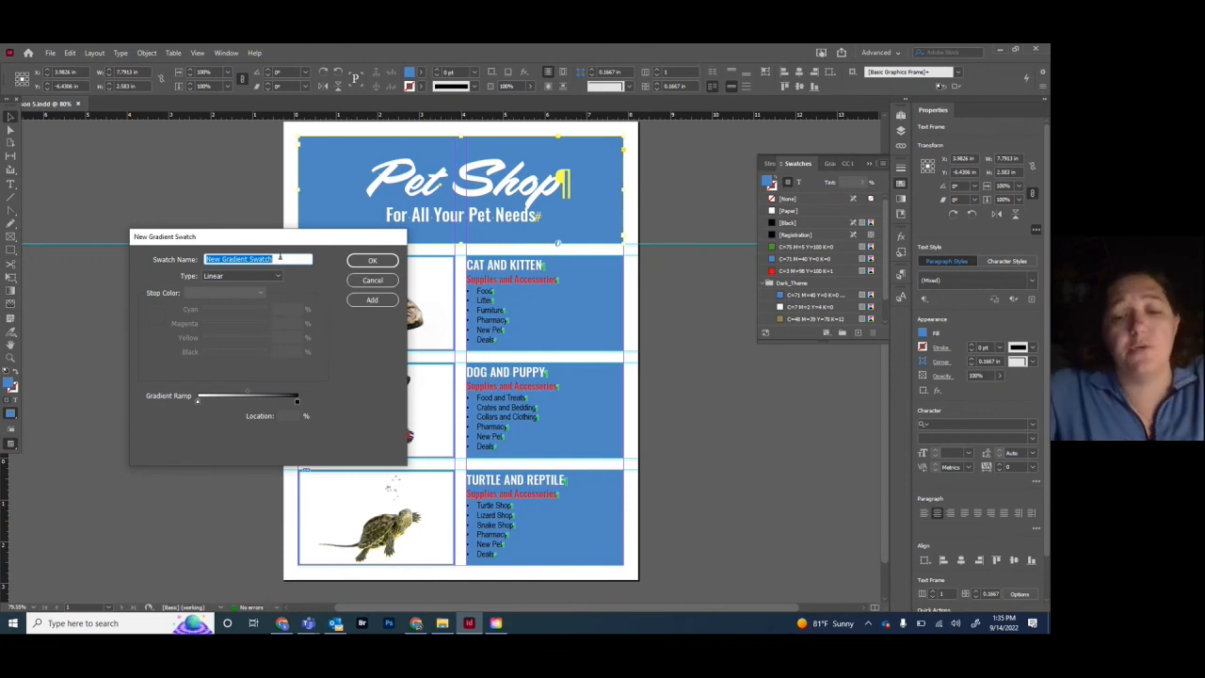
text(mi)
text(lt)
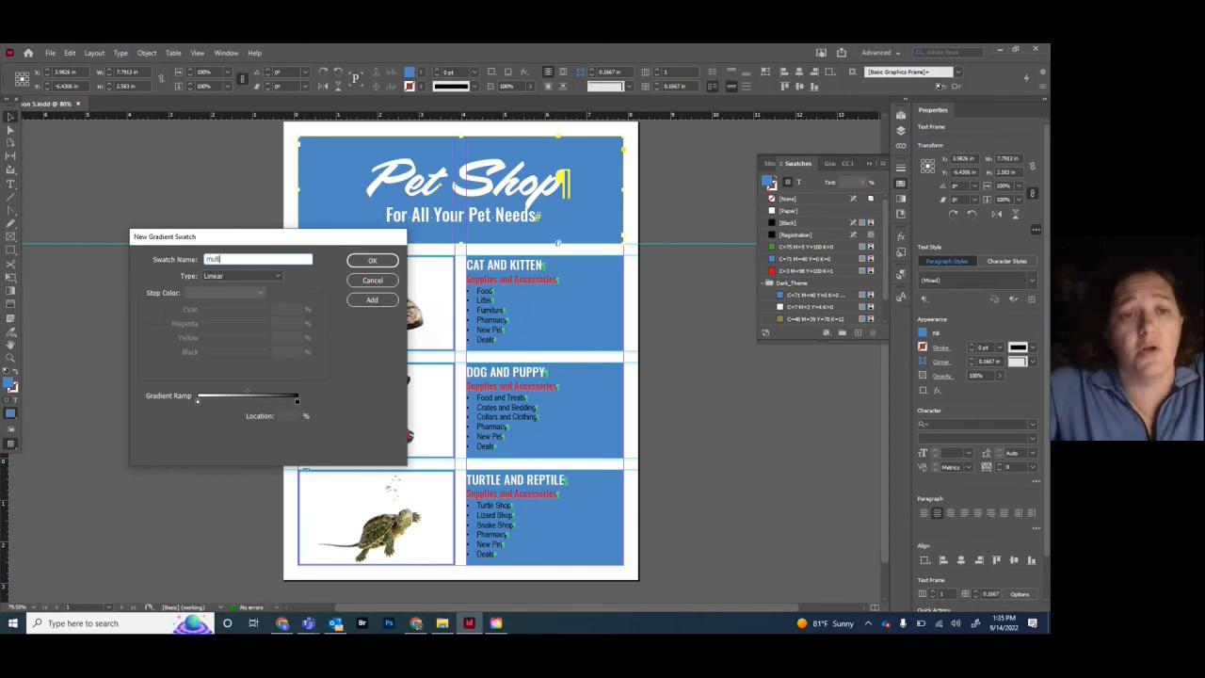
text(i)
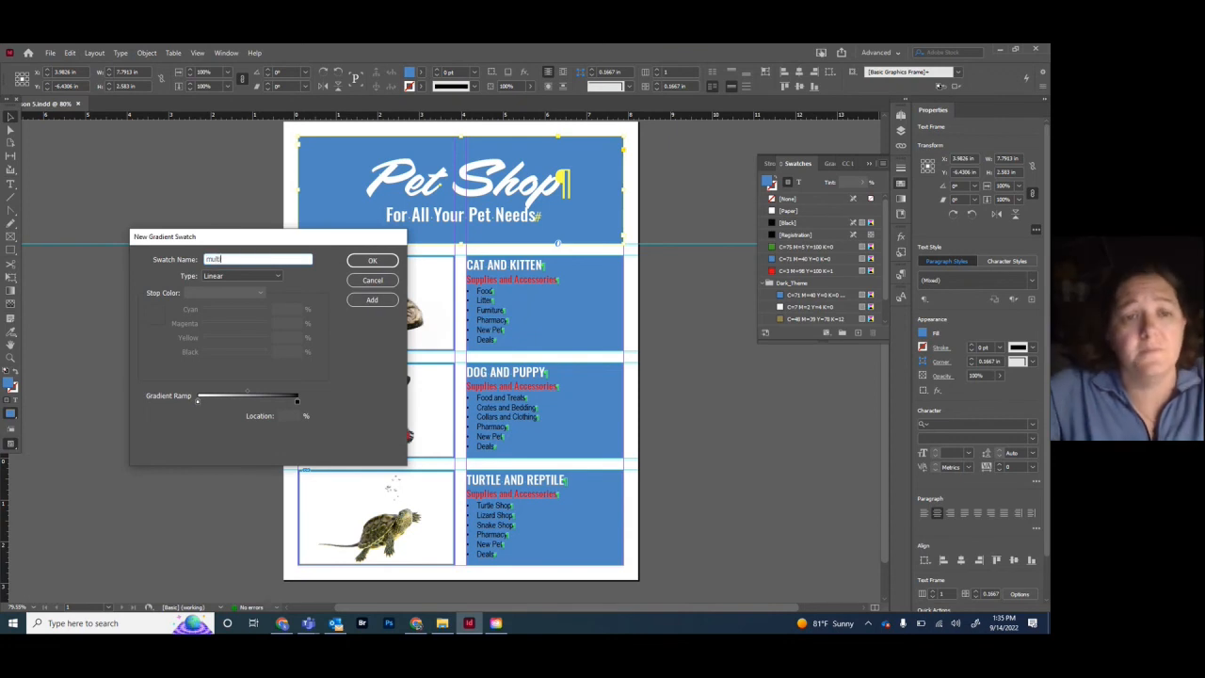
Set the gradient's starting stop to the darkest swatch in the Dark_Theme color group
click(197, 403)
click(232, 294)
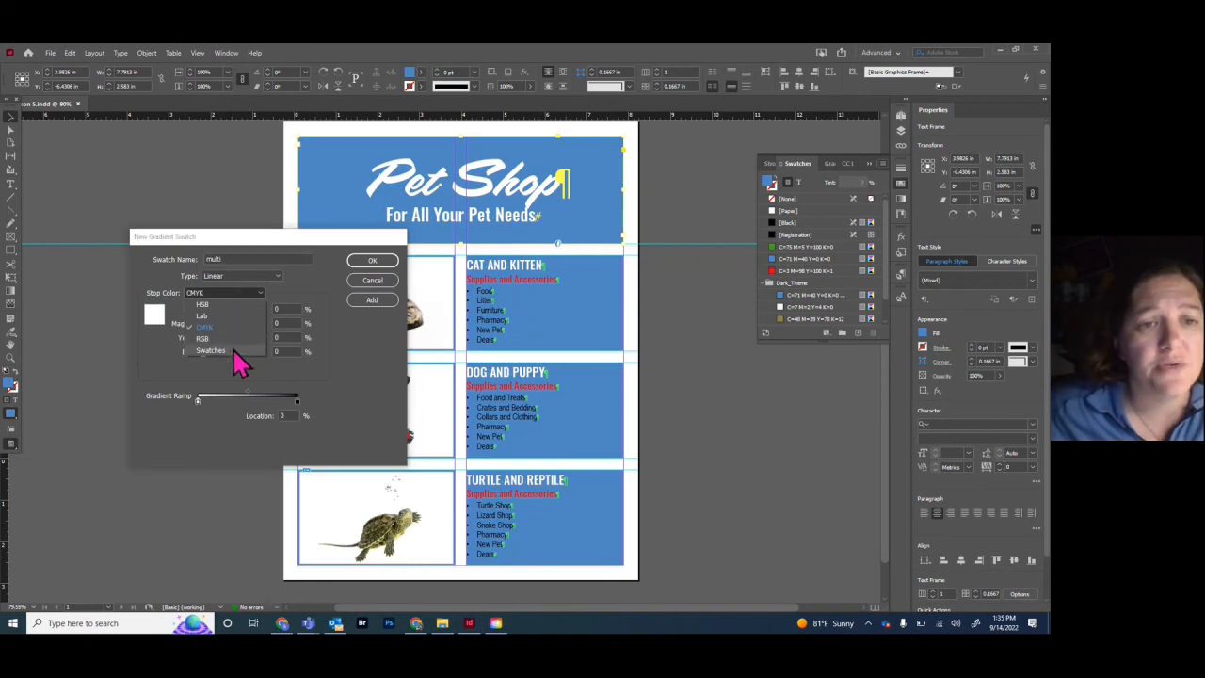
click(236, 351)
scroll(240, 359, down, 4)
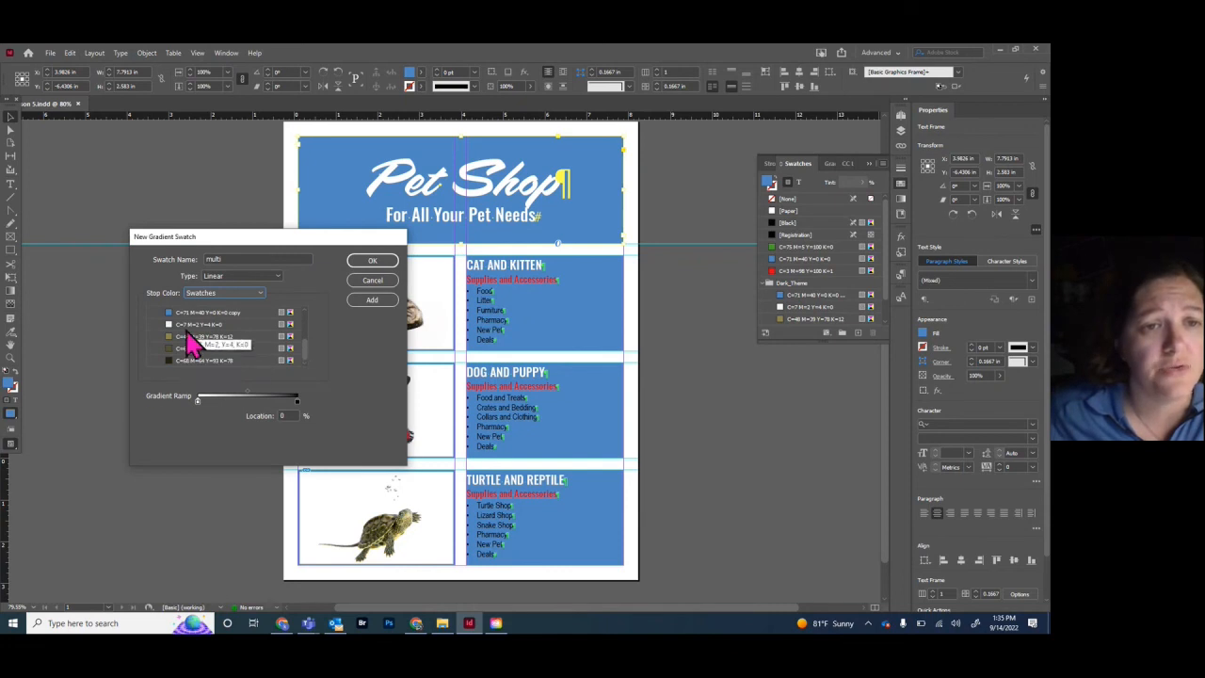
scroll(193, 346, up, 1)
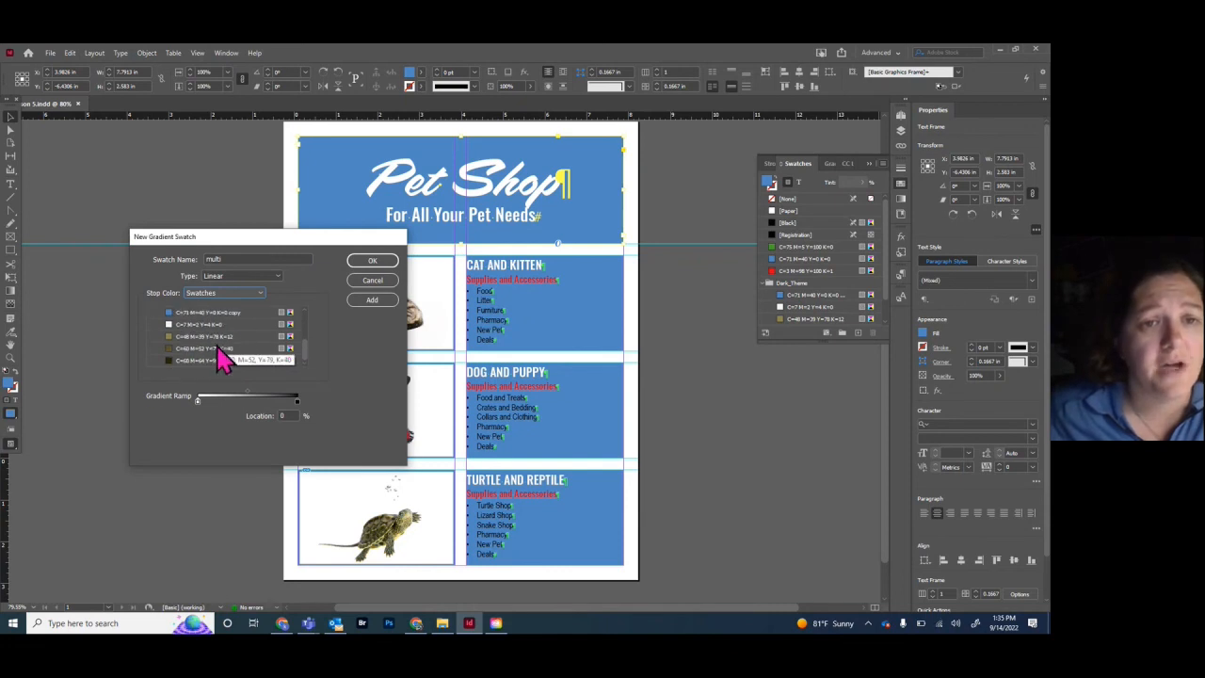
click(189, 363)
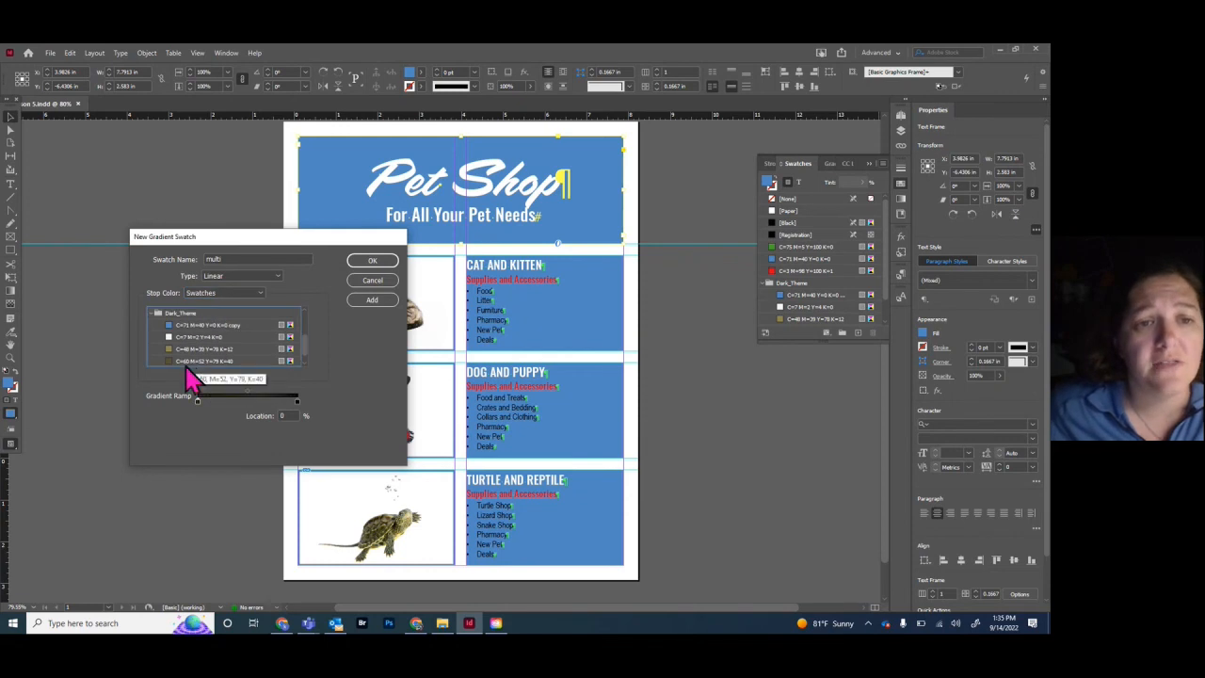
Set the gradient's ending stop to the Dark_Theme blue swatch C=71 M=40 Y=0 K=0 copy
click(297, 403)
scroll(196, 366, down, 2)
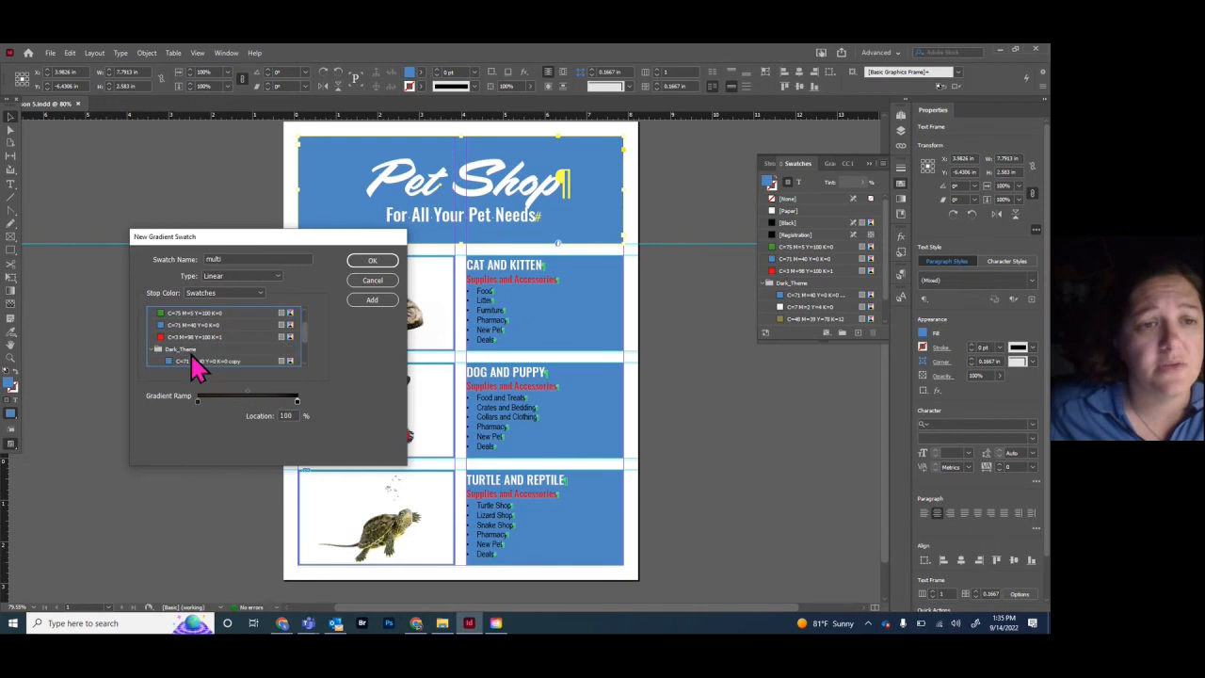
click(201, 348)
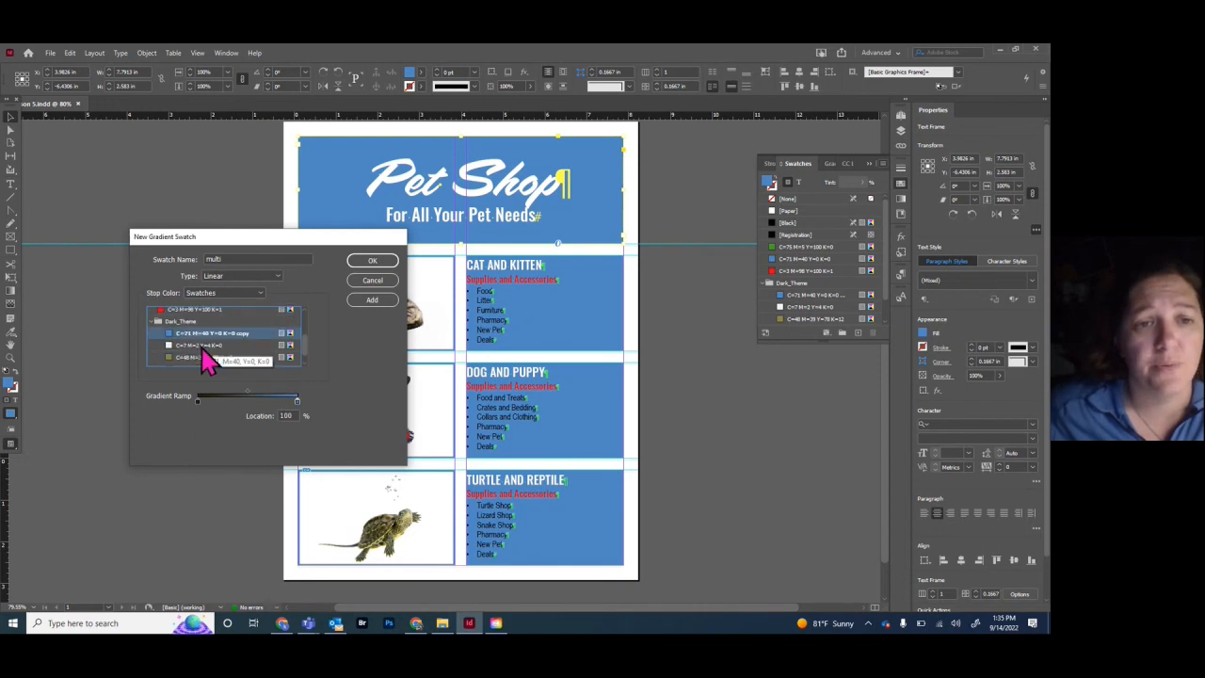
Add a gradient stop at about 25% and color it with the Dark_Theme swatch C=60 M=52 Y=79 K=40
click(224, 403)
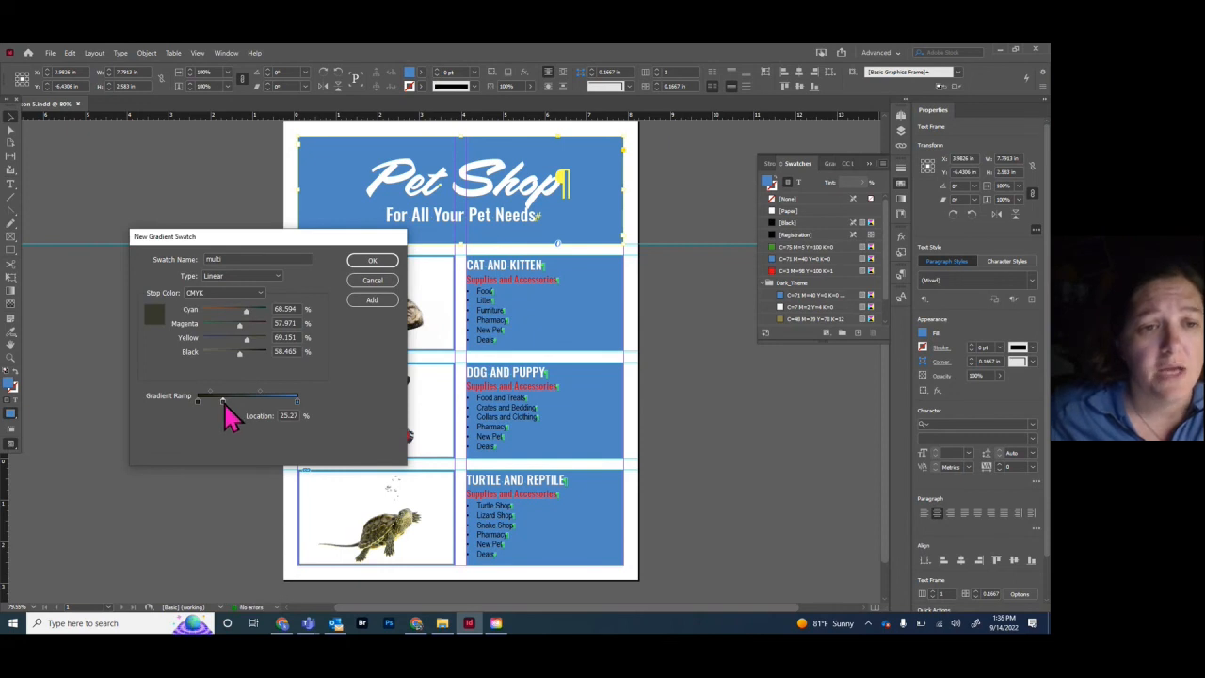
click(238, 295)
click(241, 353)
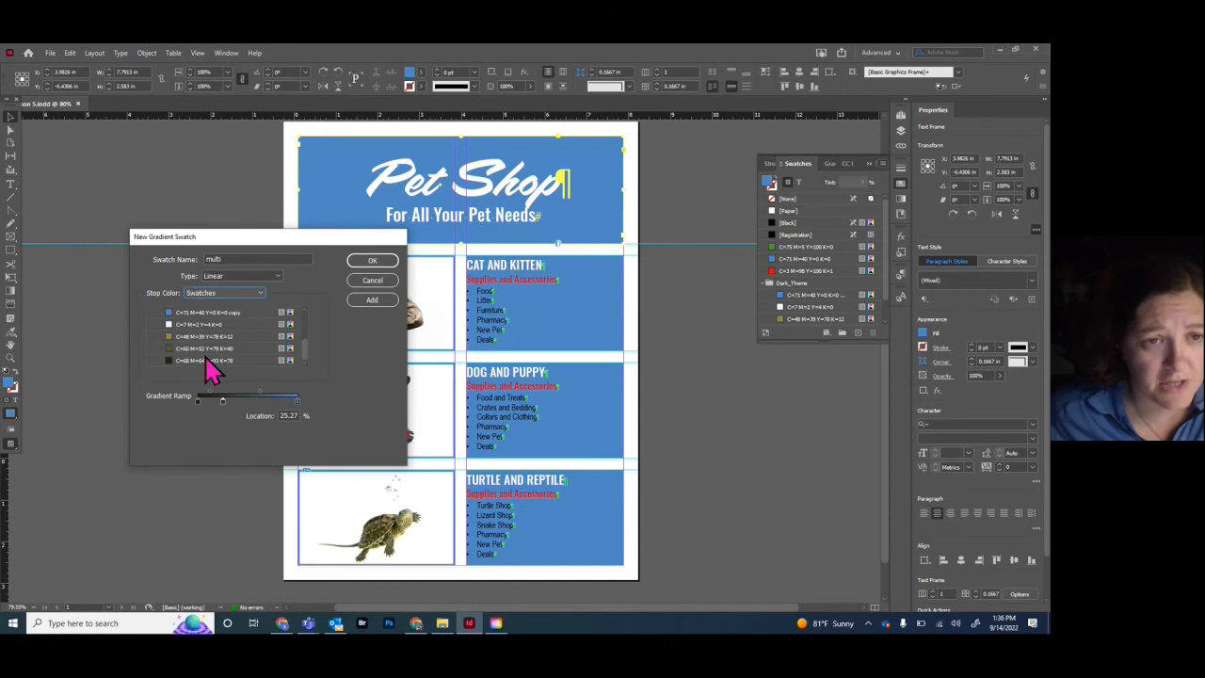
click(210, 350)
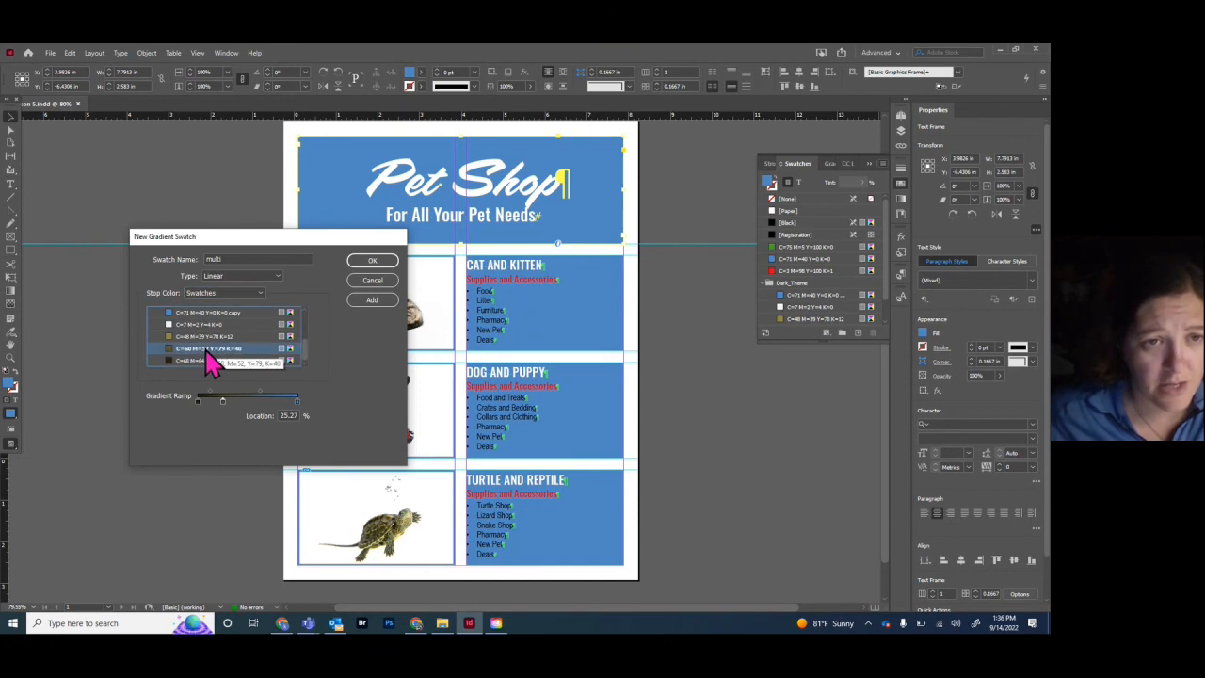
Add a gradient stop at about 52% and color it with the Dark_Theme swatch C=48 M=39 Y=78 K=12
click(250, 400)
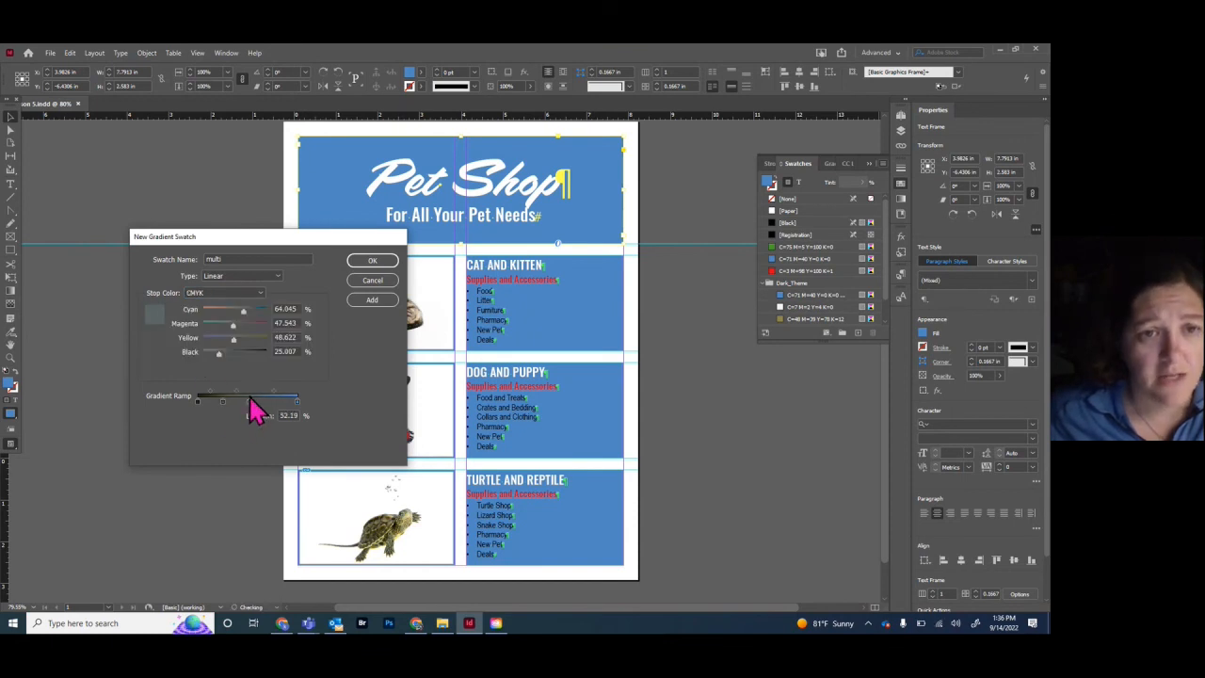
click(228, 293)
click(231, 352)
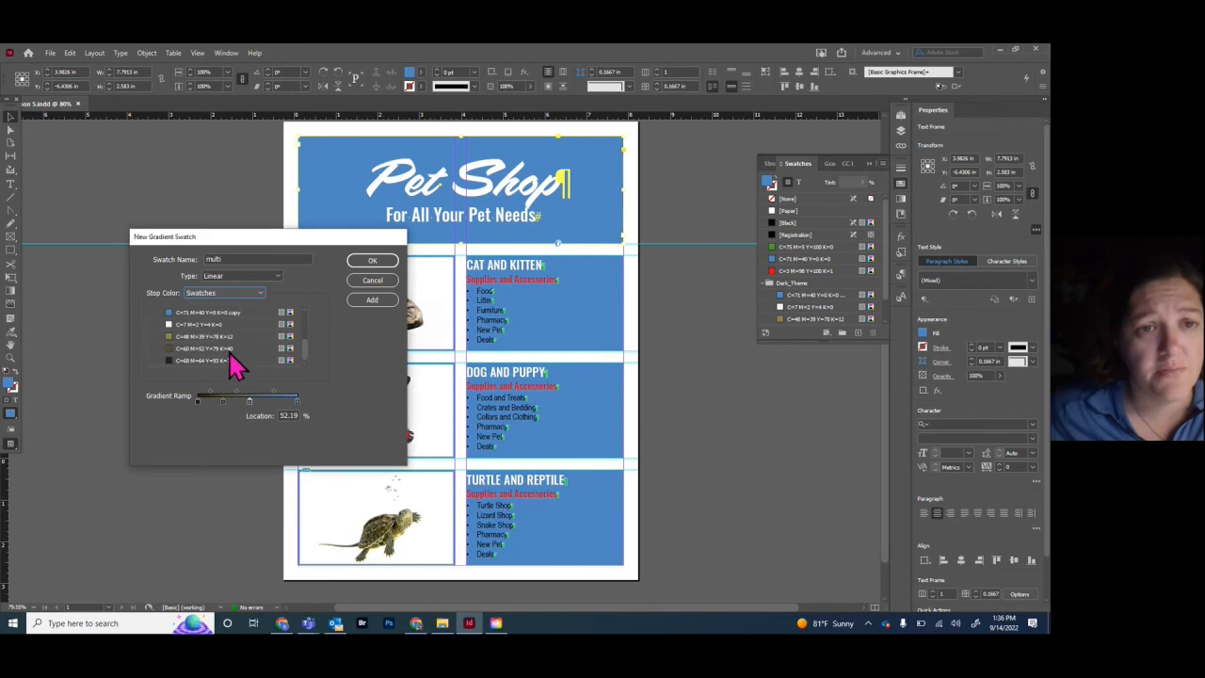
Add a gradient stop at about 76% and color it with the Dark_Theme swatch C=7 M=2 Y=4 K=0
click(273, 403)
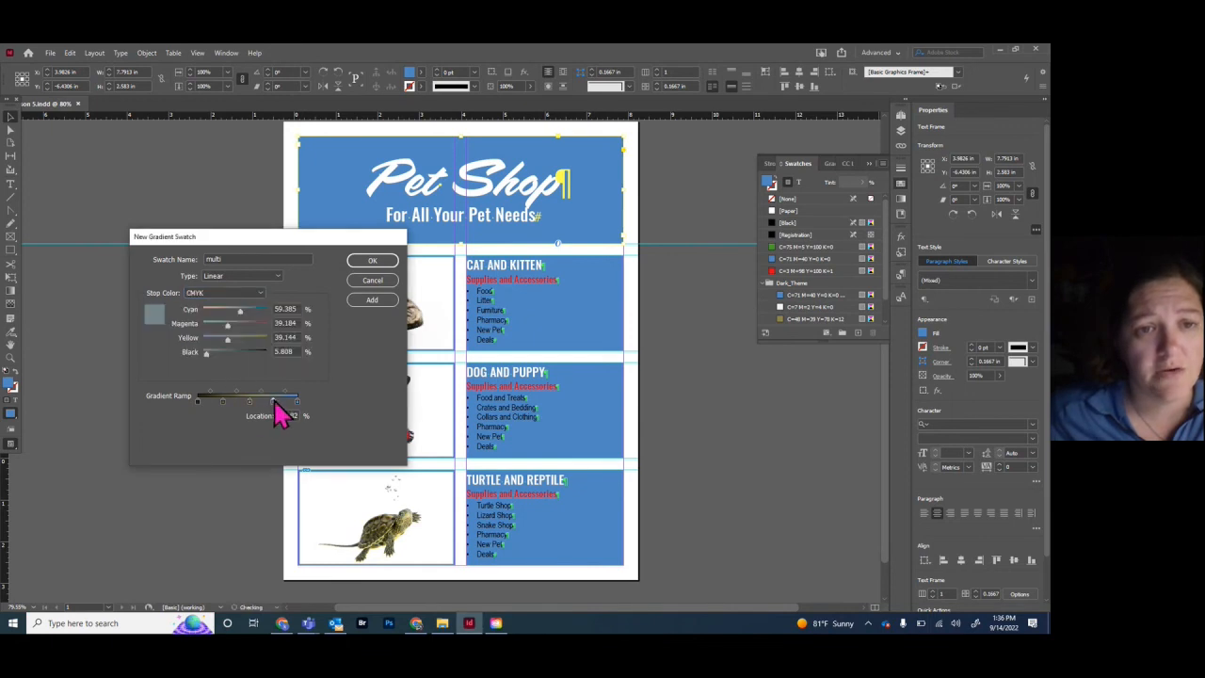
click(230, 294)
click(235, 353)
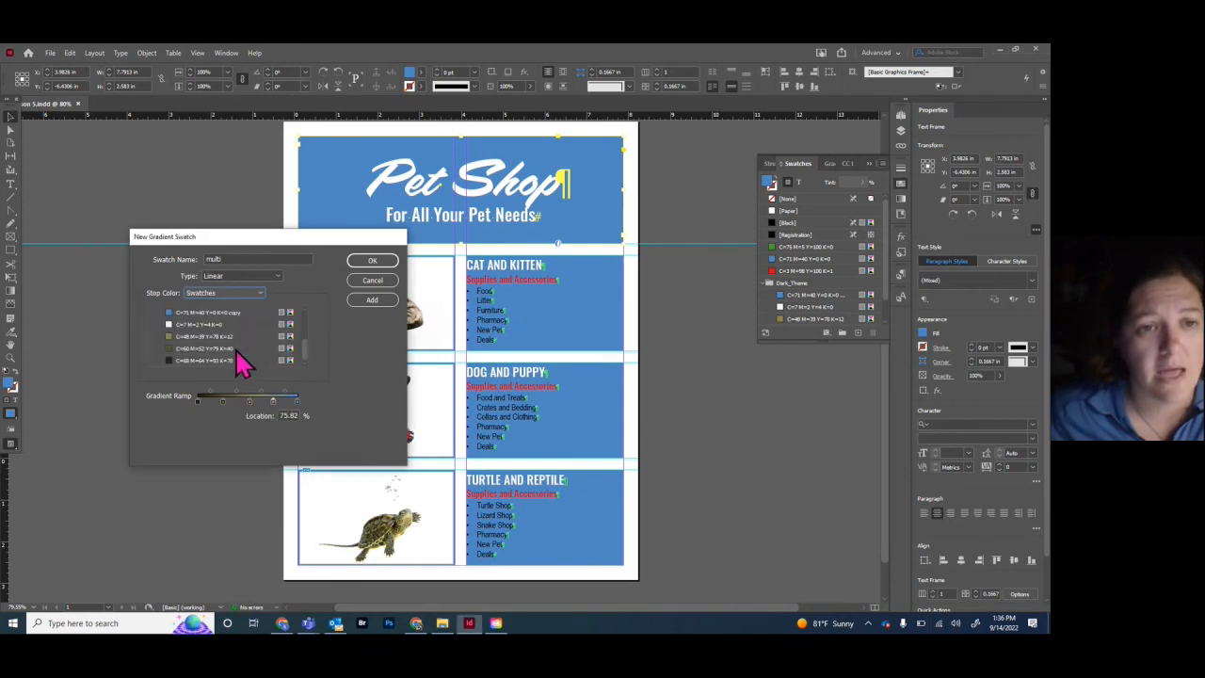
click(193, 324)
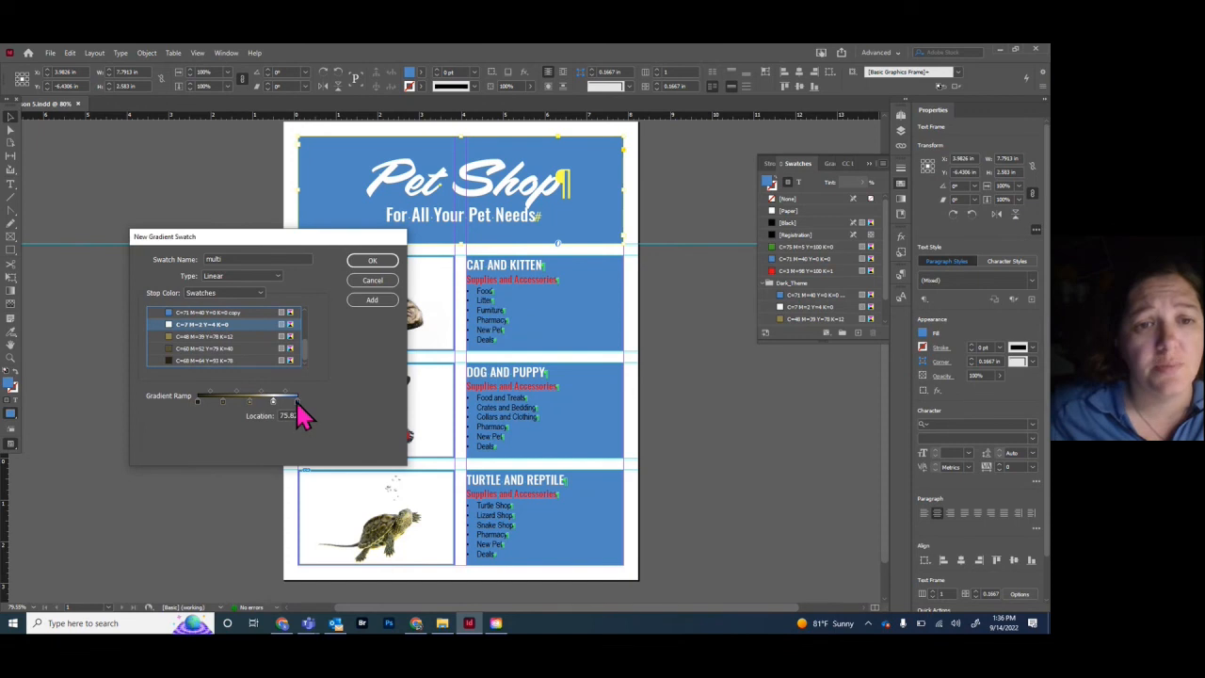
Shift the midpoint between the first two stops to about 61% and save the "multi" gradient swatch
drag(210, 394, 213, 393)
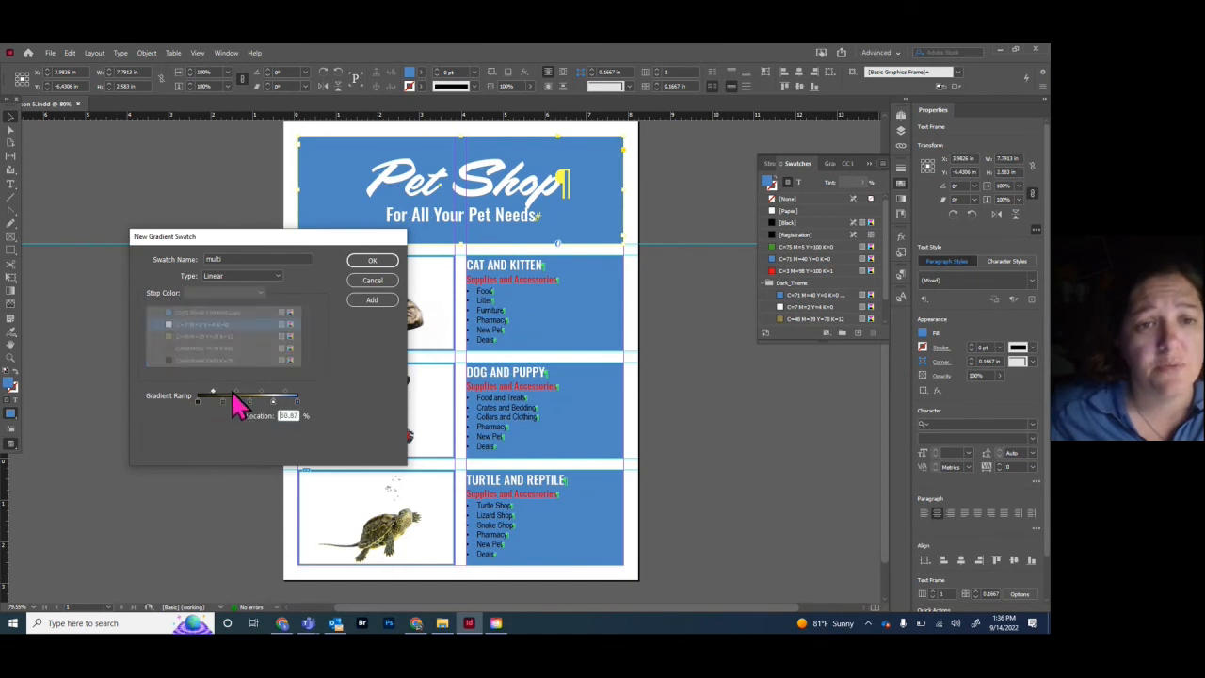
click(377, 261)
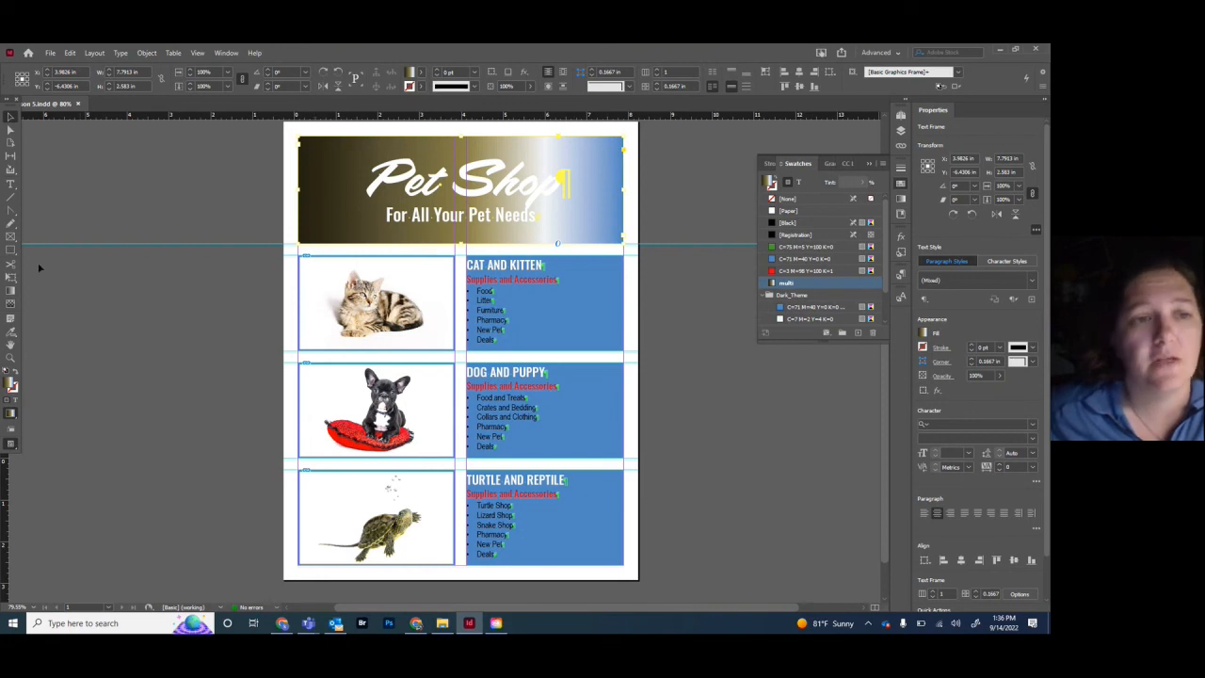
Redirect the title frame's gradient with the Gradient Swatch tool, trying downward, upward and diagonal fills, ending with a short near-horizontal one across its right half
click(12, 292)
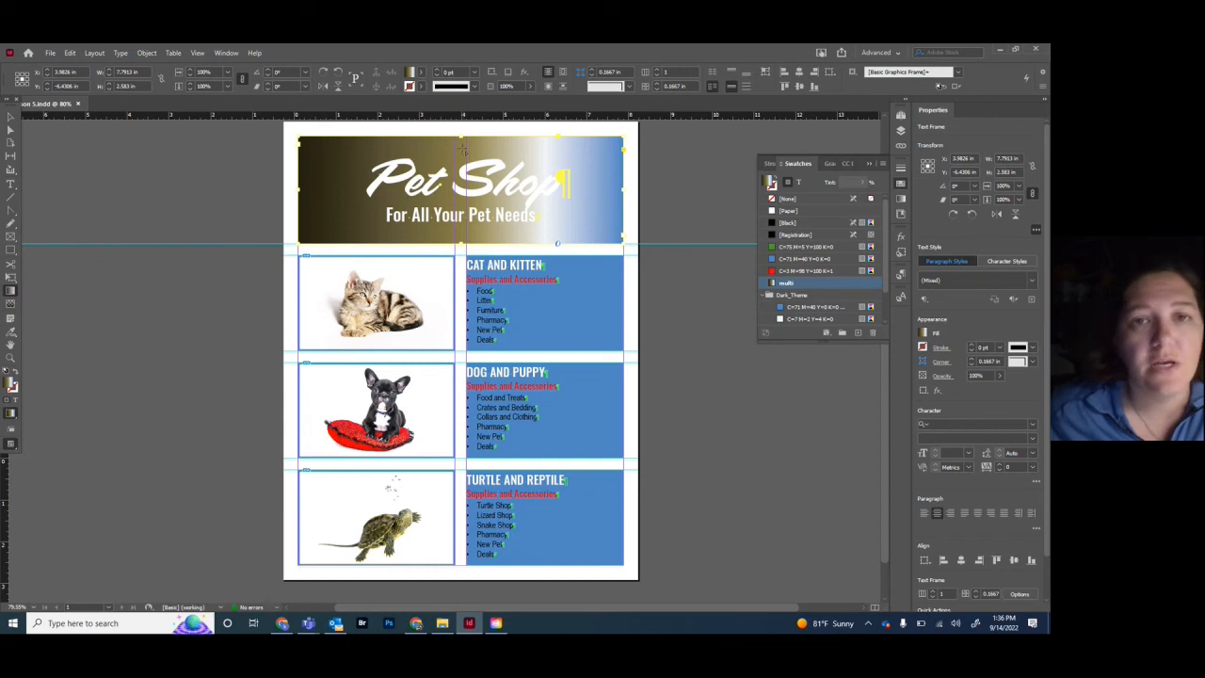
drag(444, 143, 443, 235)
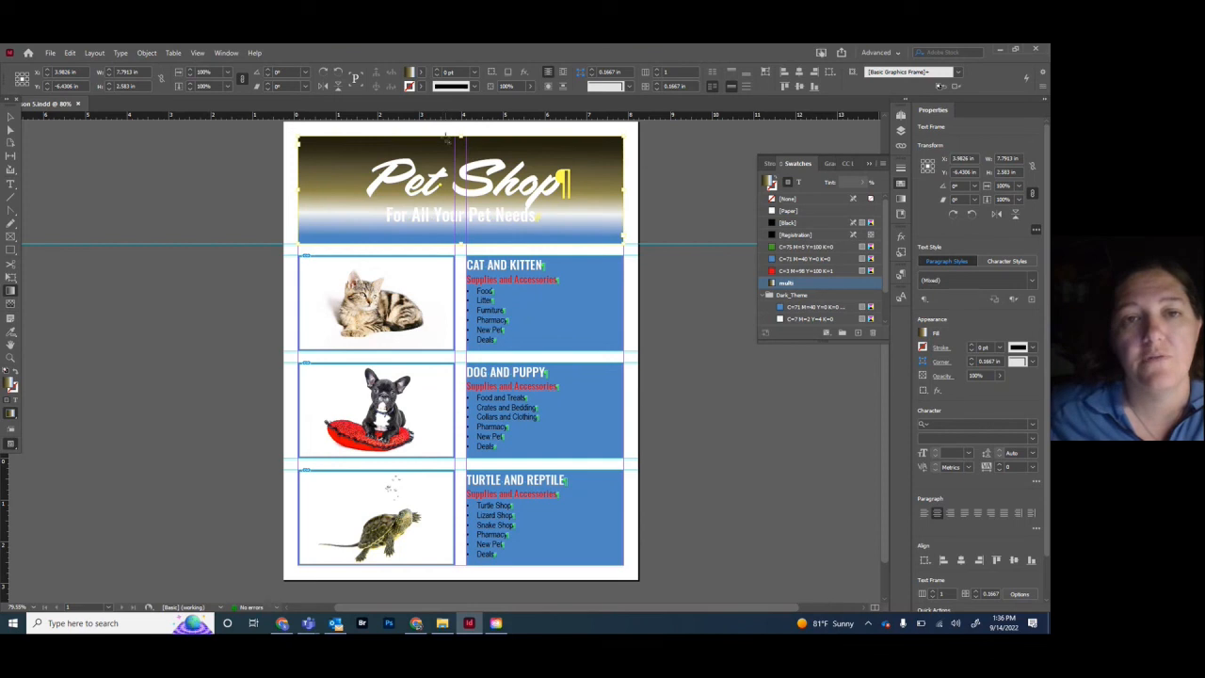
drag(444, 236, 445, 144)
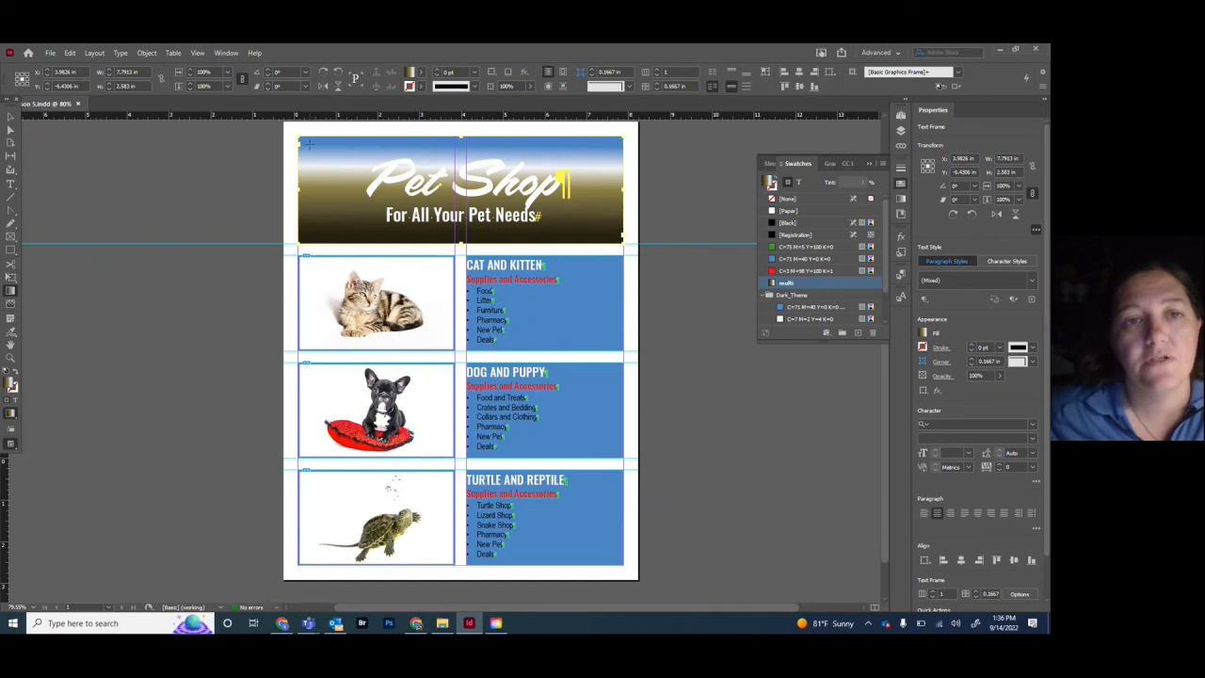
drag(311, 144, 591, 222)
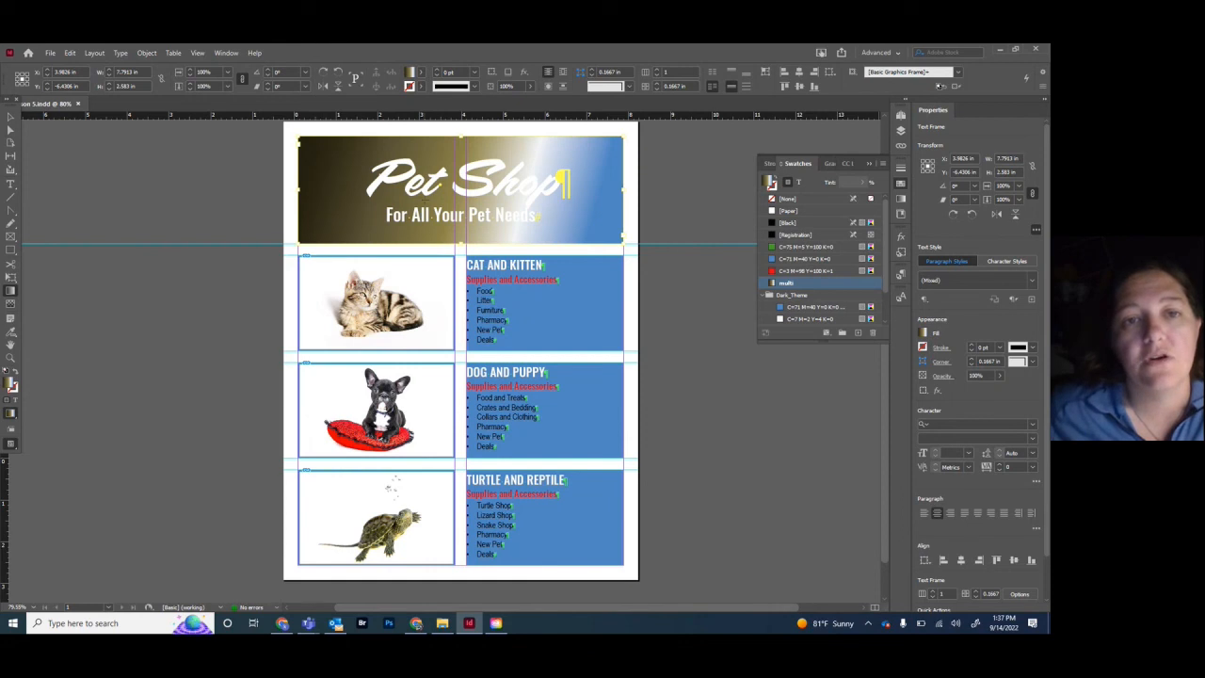
drag(532, 197, 609, 201)
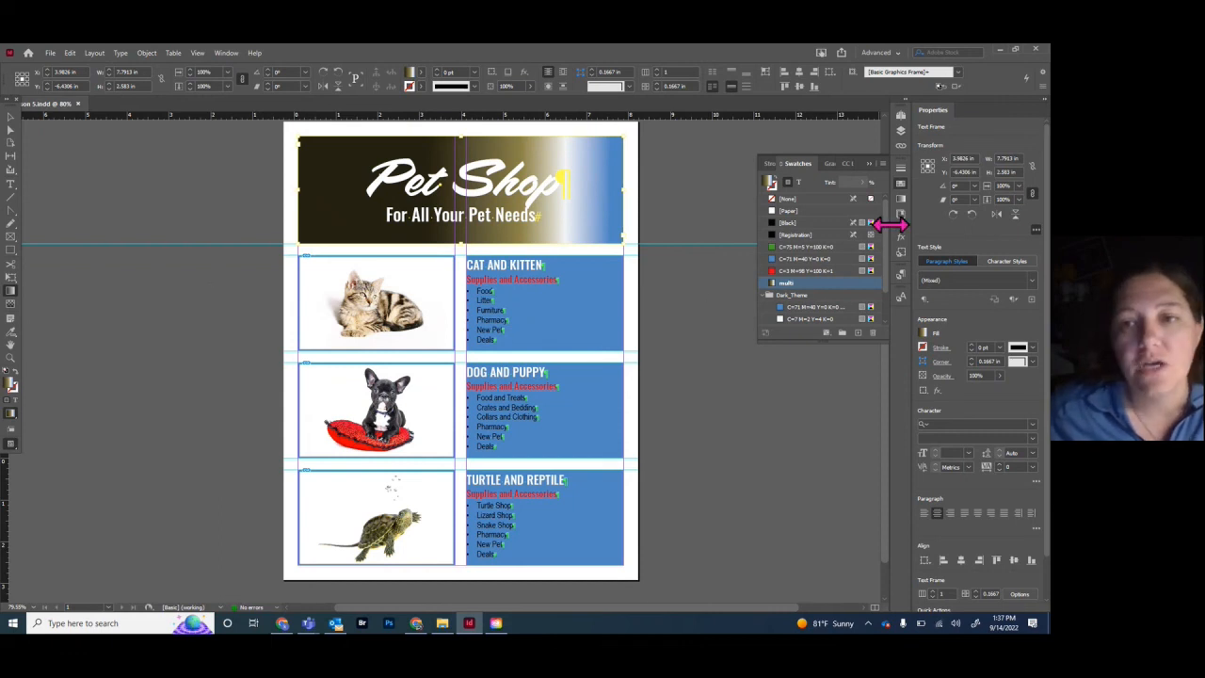
Start a new linear gradient swatch and remove its three intermediate color stops, keeping only the two end stops
click(882, 164)
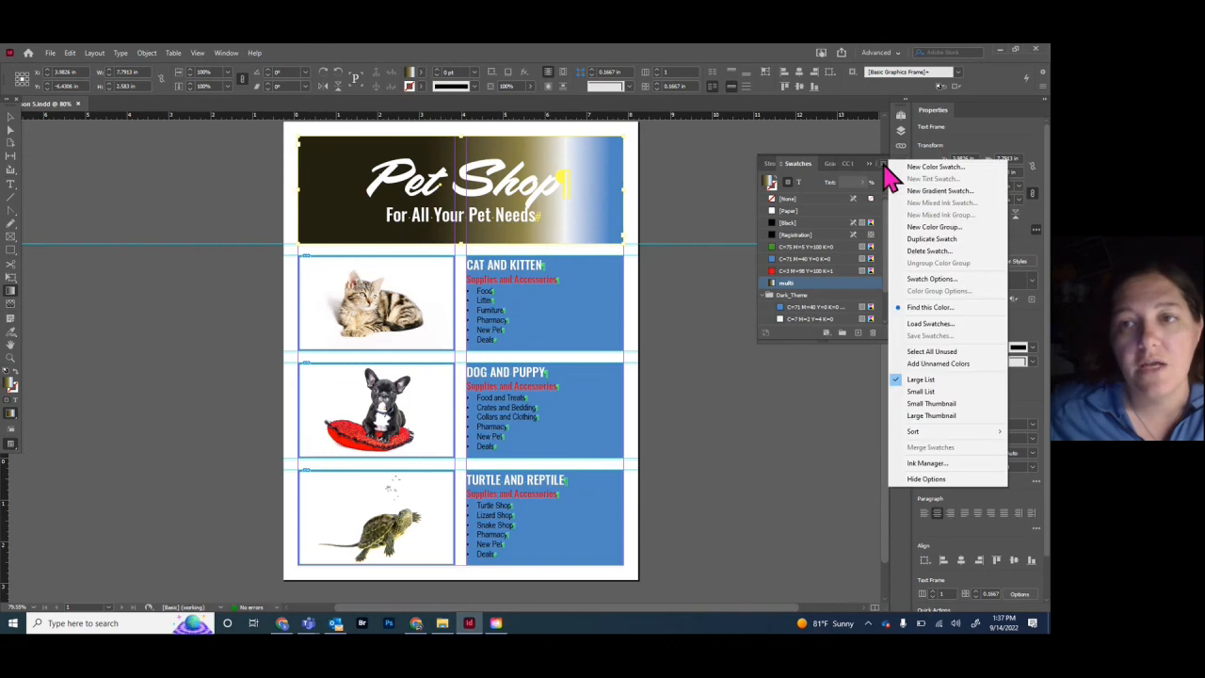
click(927, 192)
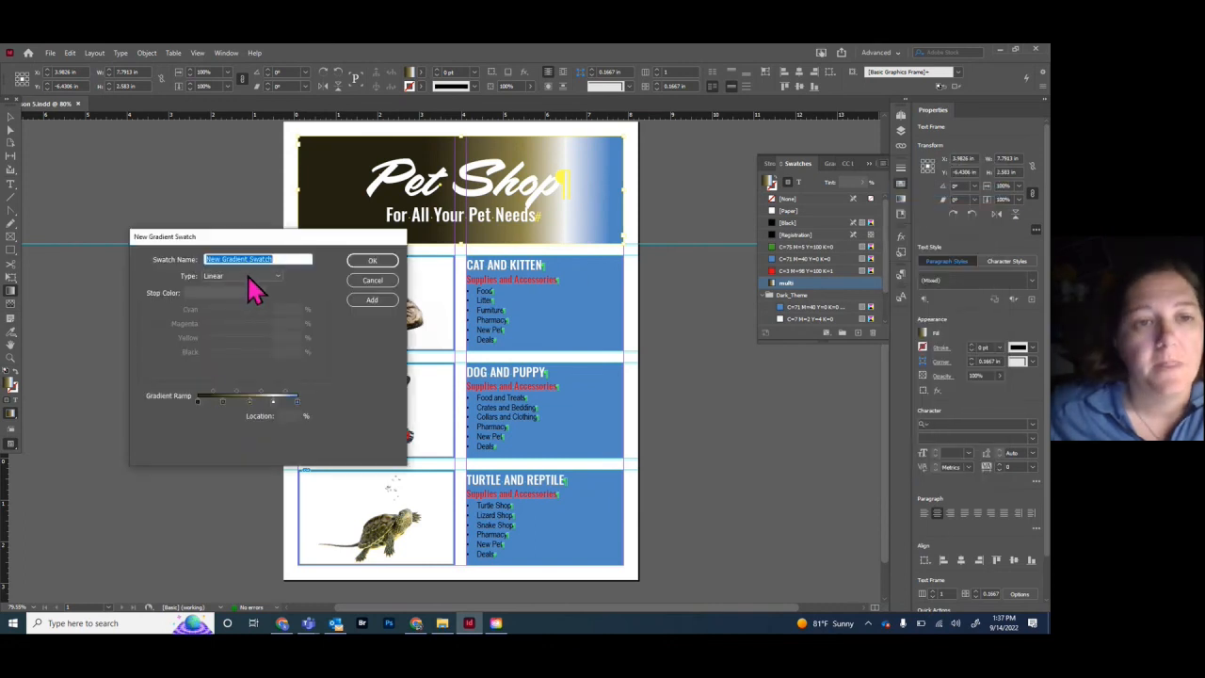
click(224, 403)
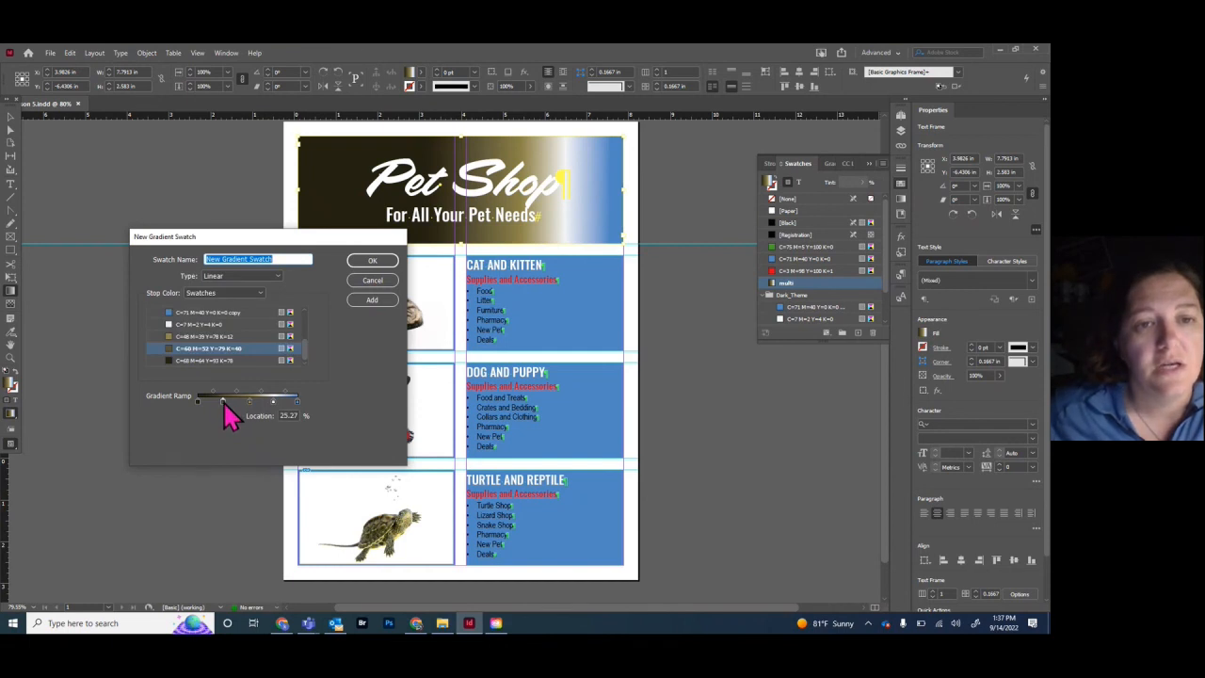
drag(225, 404, 277, 440)
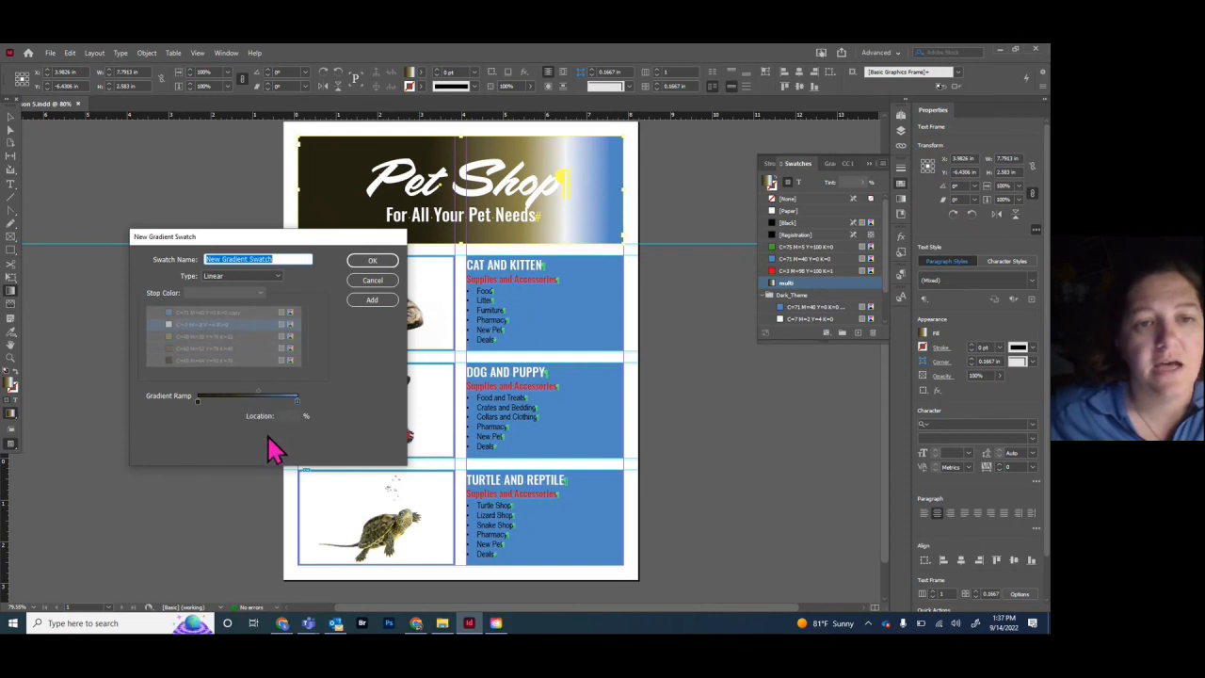
Color the new gradient's starting stop with the red swatch C=3 M=98 Y=100 K=1
click(198, 402)
scroll(218, 347, up, 1)
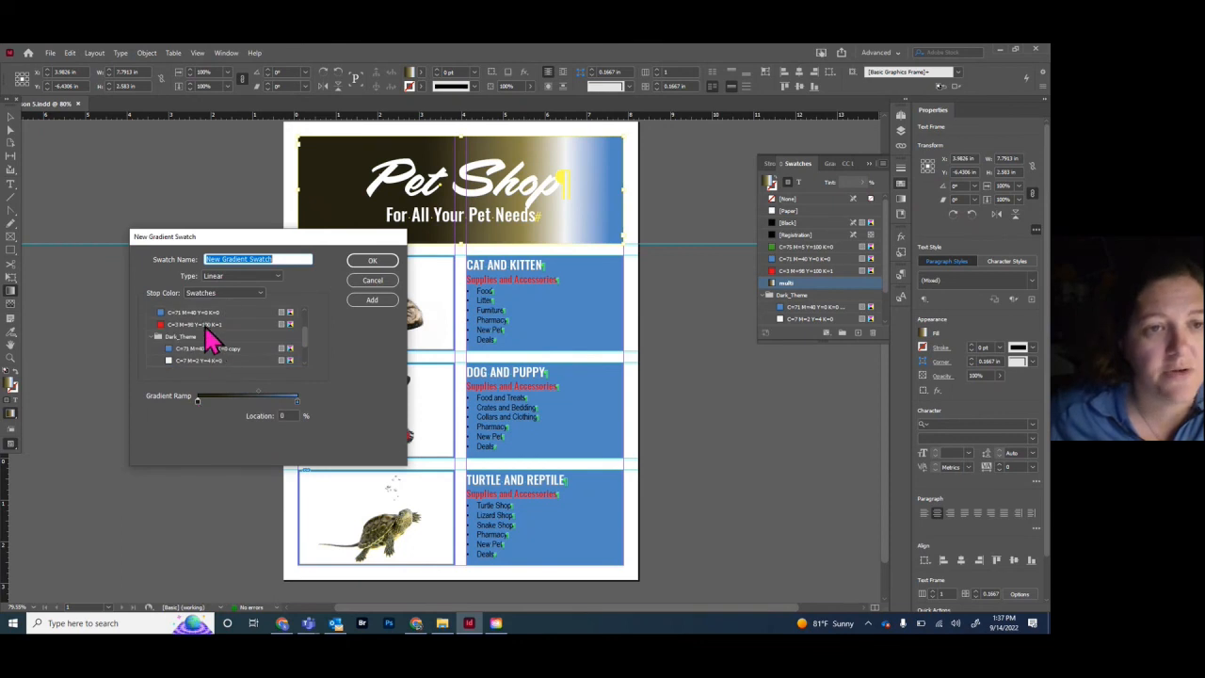
click(205, 326)
Color the ending stop with the blue swatch C=71 M=40 Y=0 K=0, set the midpoint to about 51%, and save the gradient swatch
click(298, 403)
scroll(232, 349, up, 2)
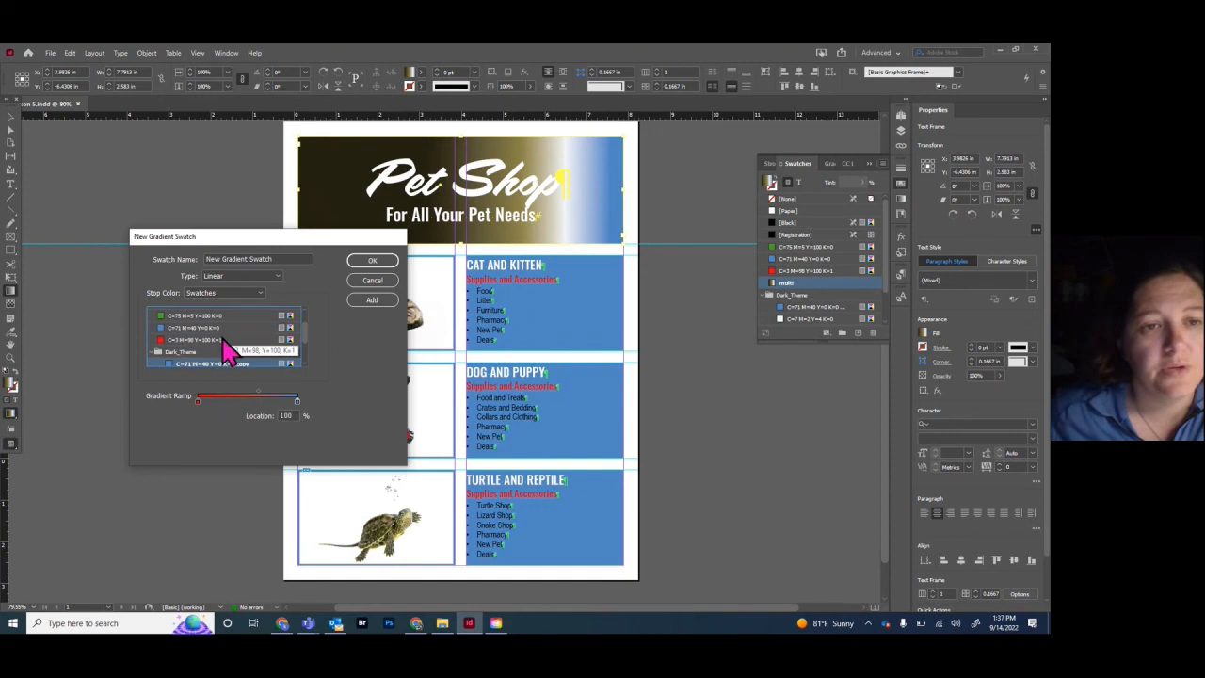
click(189, 330)
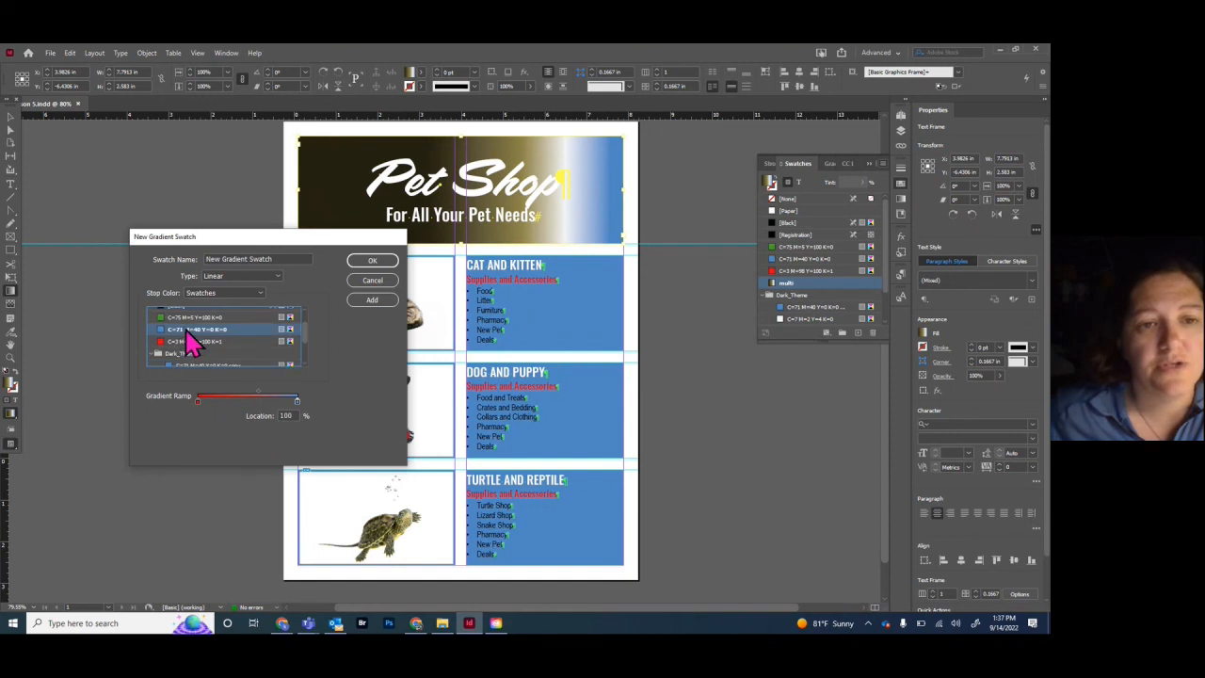
click(248, 391)
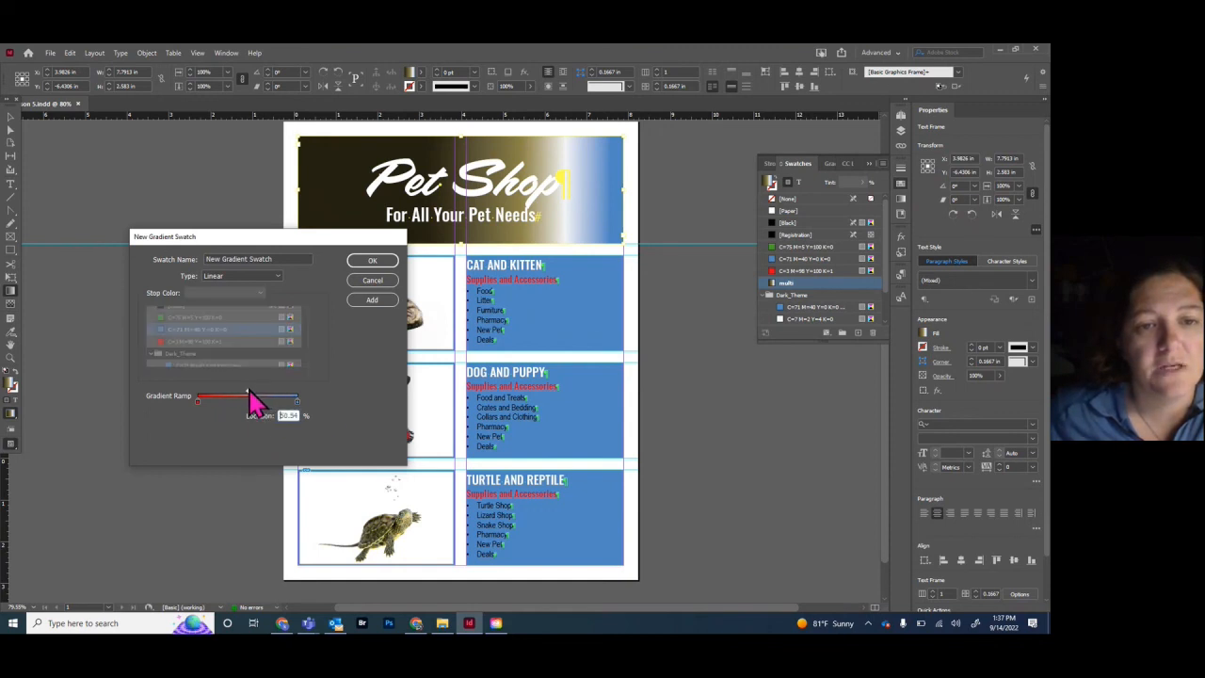
click(379, 264)
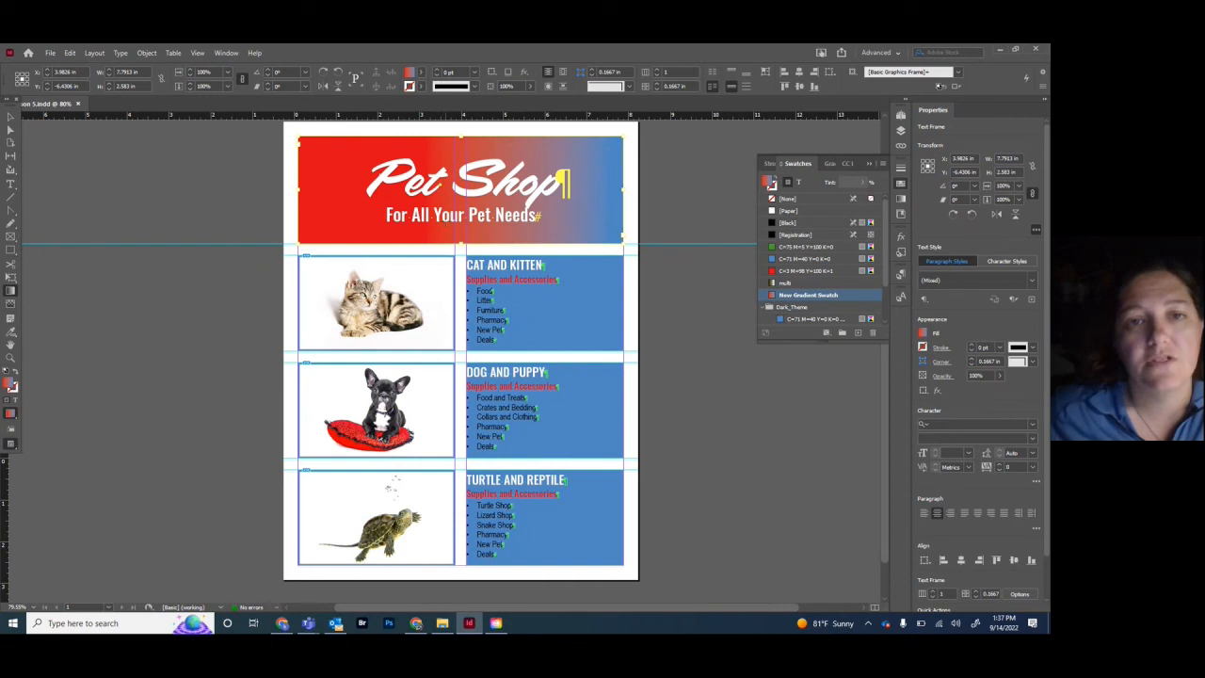
Redirect the title frame's gradient vertically, running from red at its bottom edge to blue at its top edge
drag(449, 239, 451, 138)
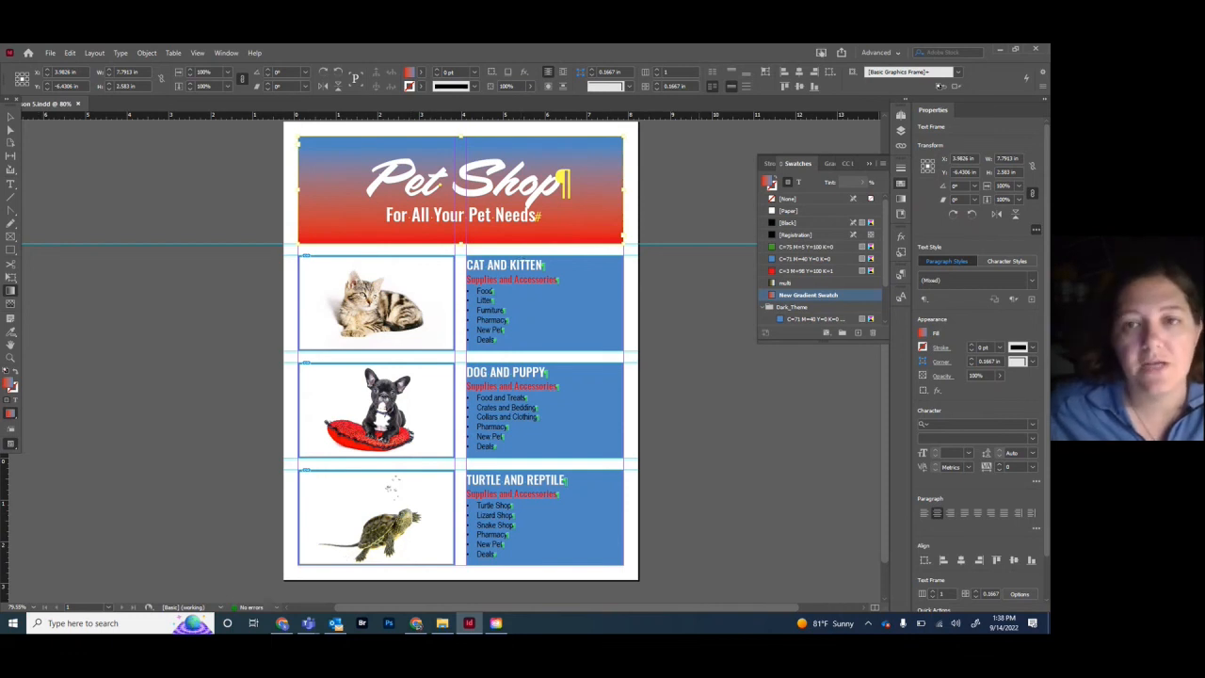
scroll(888, 375, up, 1)
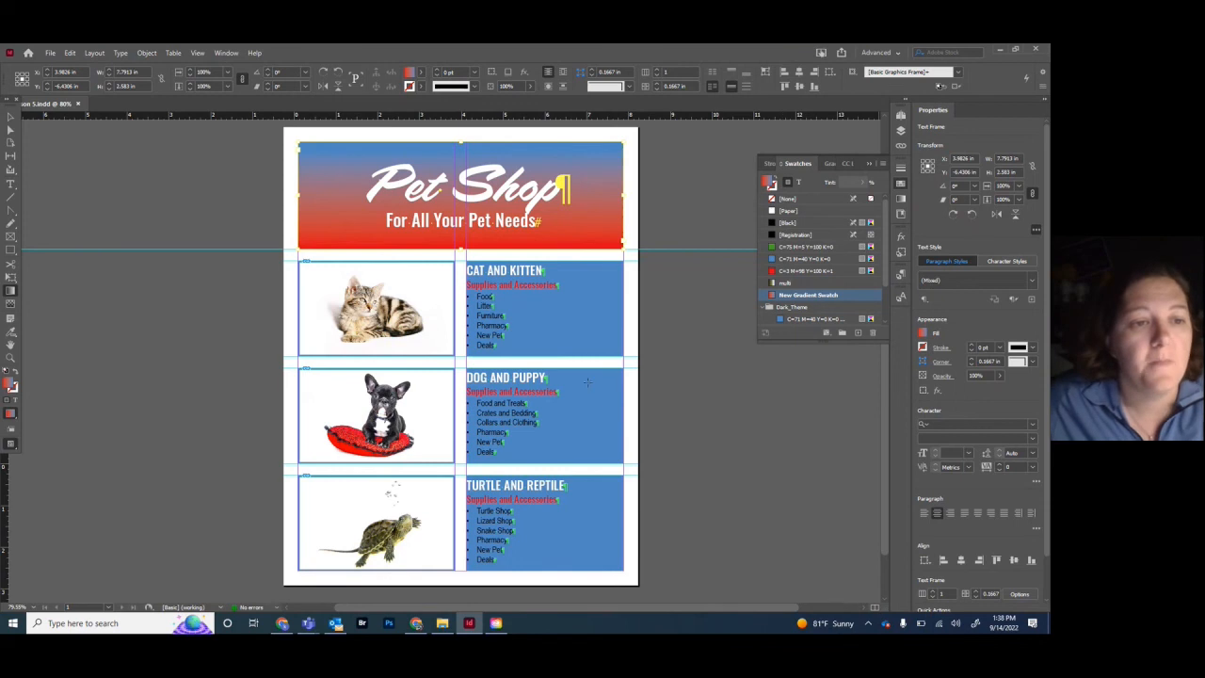
Dock the floating tools beside the document, preview the flyer without guides or hidden characters, and deselect the title frame
drag(15, 107, 3, 121)
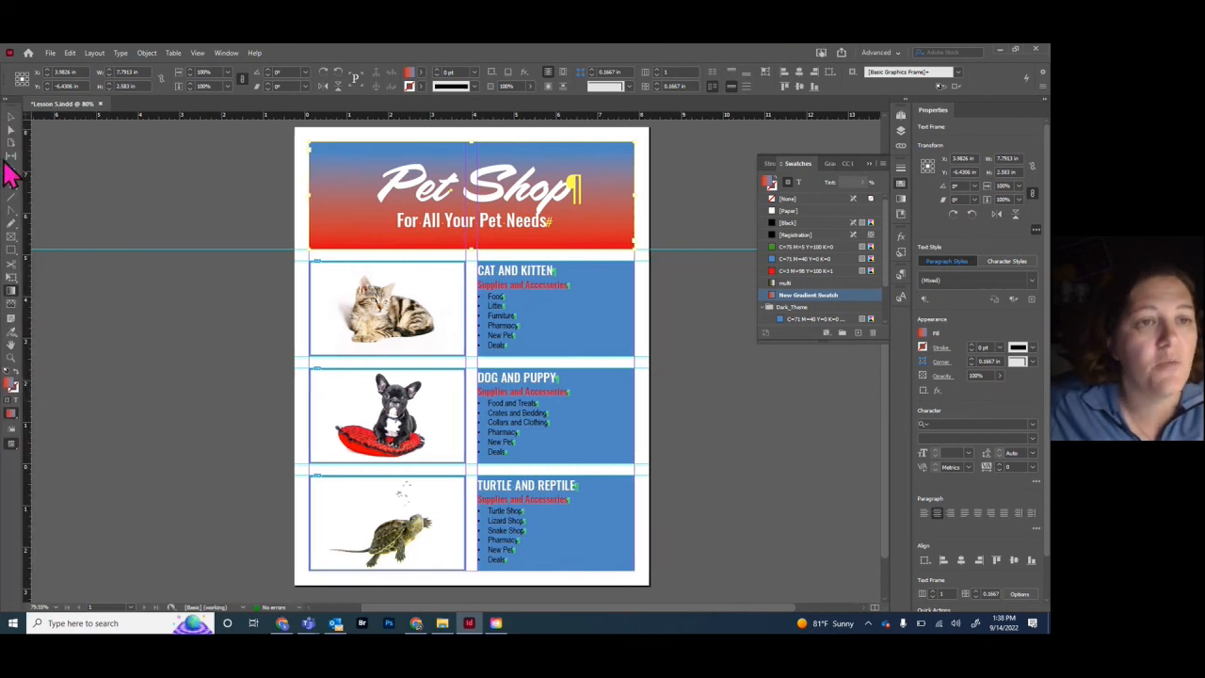
click(11, 446)
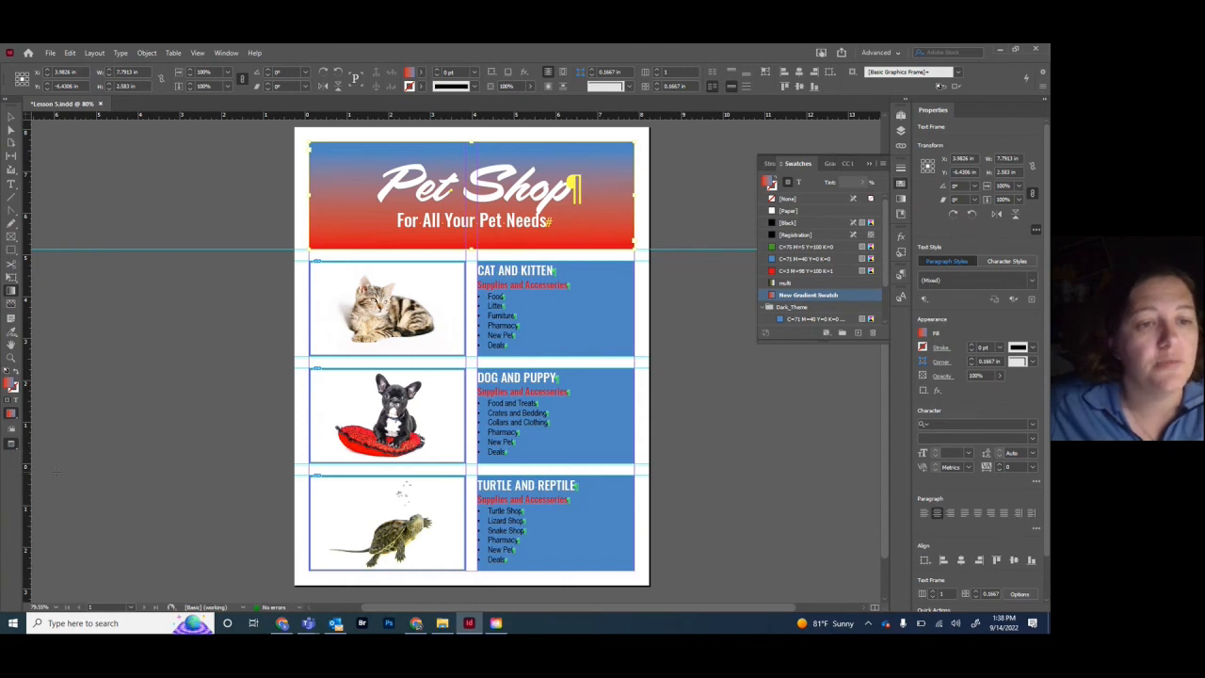
click(55, 471)
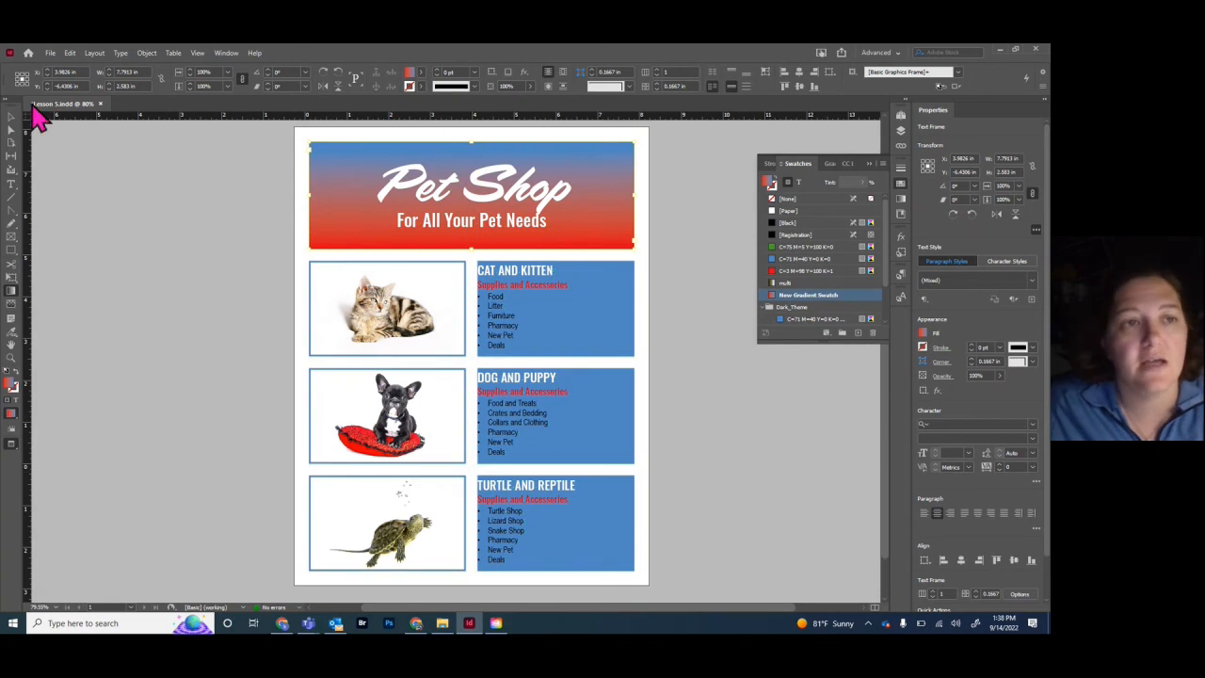
click(81, 180)
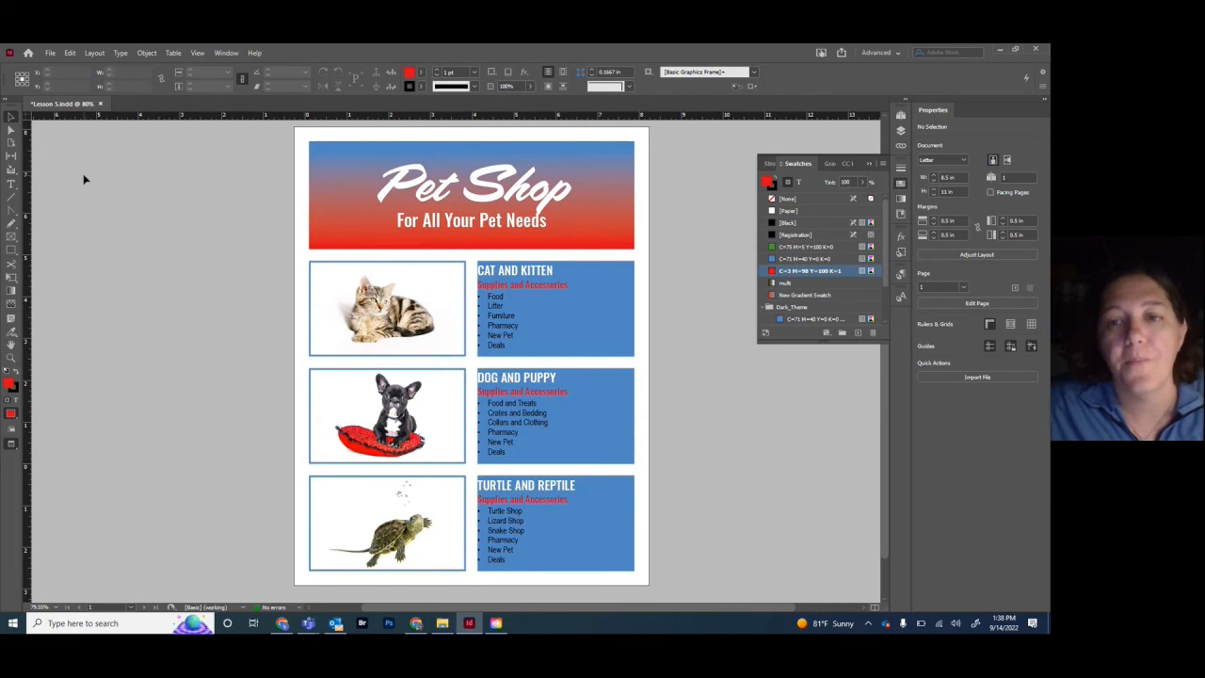